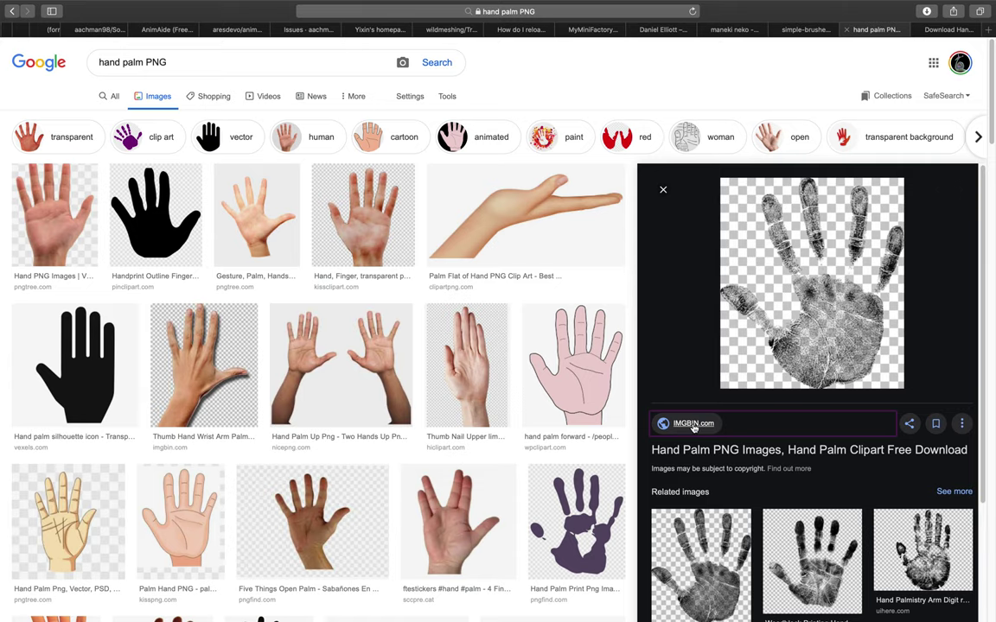
Switch to the Downloads folder in Finder and preview handpalm_imgbin.png.
{"action": "key", "text": "ctrl+Left"}
{"action": "key", "text": "ctrl+Left"}
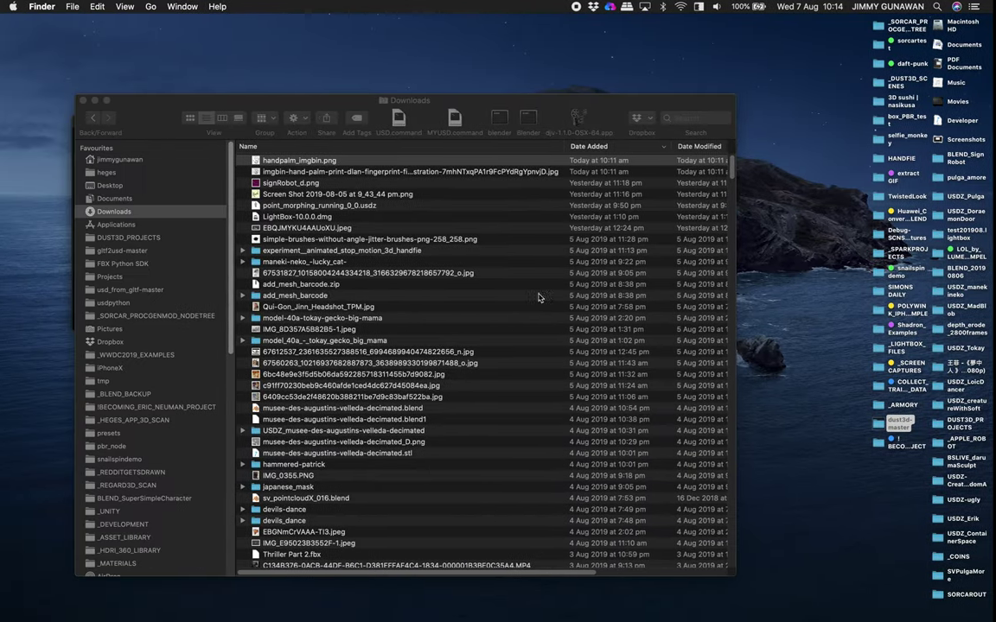
{"action": "left_click", "coordinate": [340, 174]}
{"action": "left_click", "coordinate": [338, 164]}
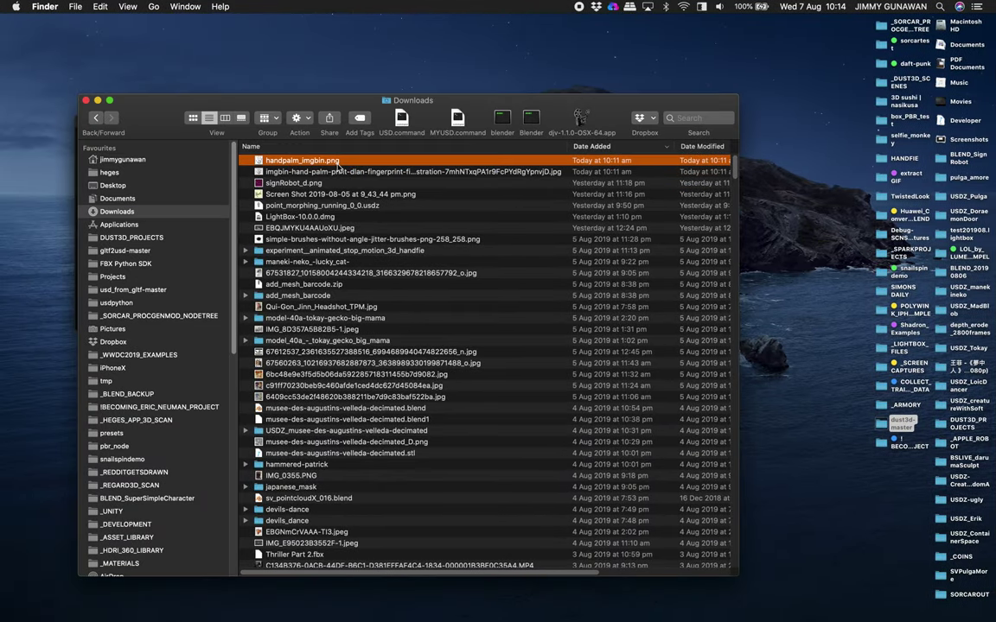
{"action": "key", "text": "space"}
{"action": "left_click", "coordinate": [359, 147]}
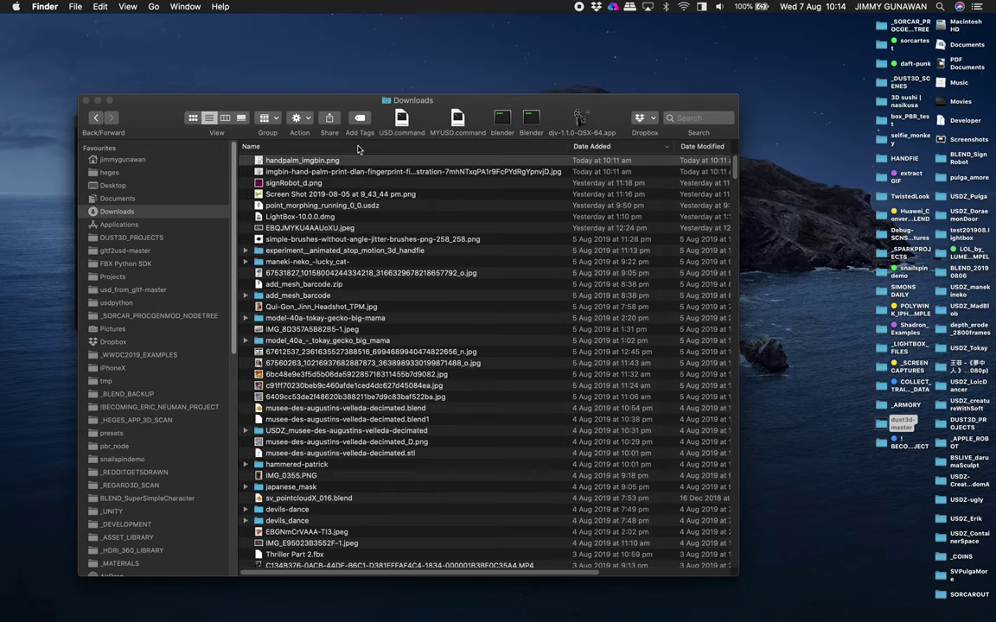
Preview the simple-brushes-without-angle-jitter-brushes-png-258_258.png image, then close the preview.
{"action": "left_click", "coordinate": [375, 240]}
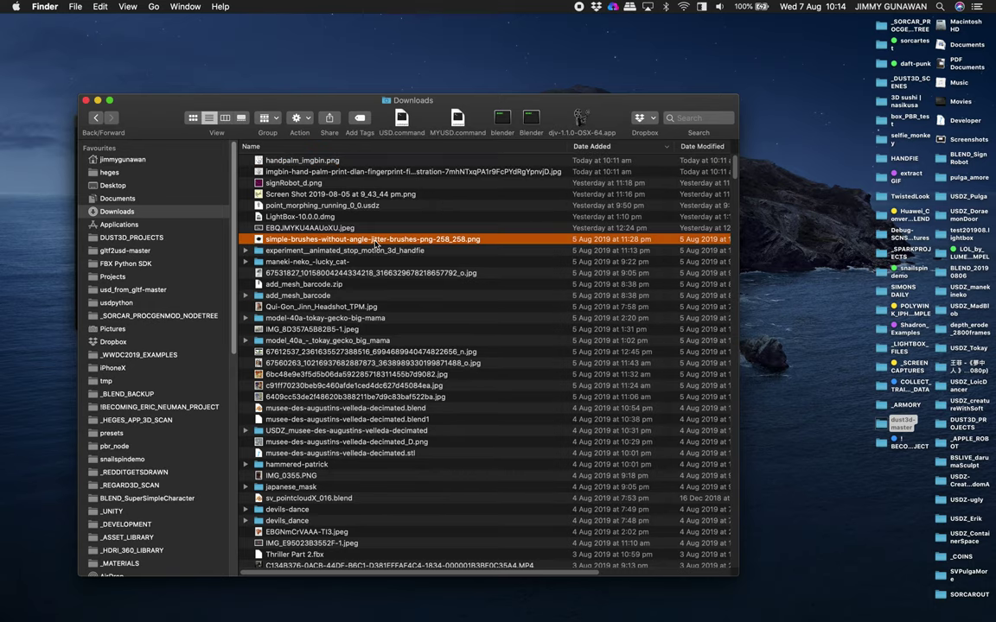
{"action": "key", "text": "space"}
{"action": "mouse_move", "coordinate": [391, 232]}
{"action": "left_mouse_down"}
{"action": "mouse_move", "coordinate": [354, 93]}
{"action": "mouse_move", "coordinate": [272, 90]}
{"action": "left_mouse_up"}
{"action": "left_click_drag", "start_coordinate": [400, 110], "coordinate": [443, 77]}
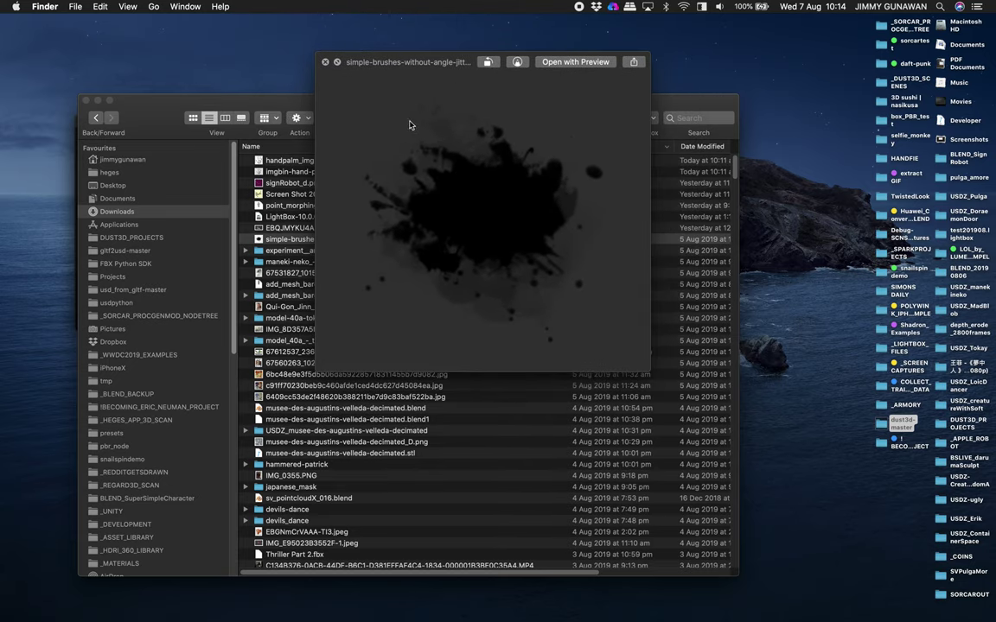
{"action": "left_click", "coordinate": [325, 63]}
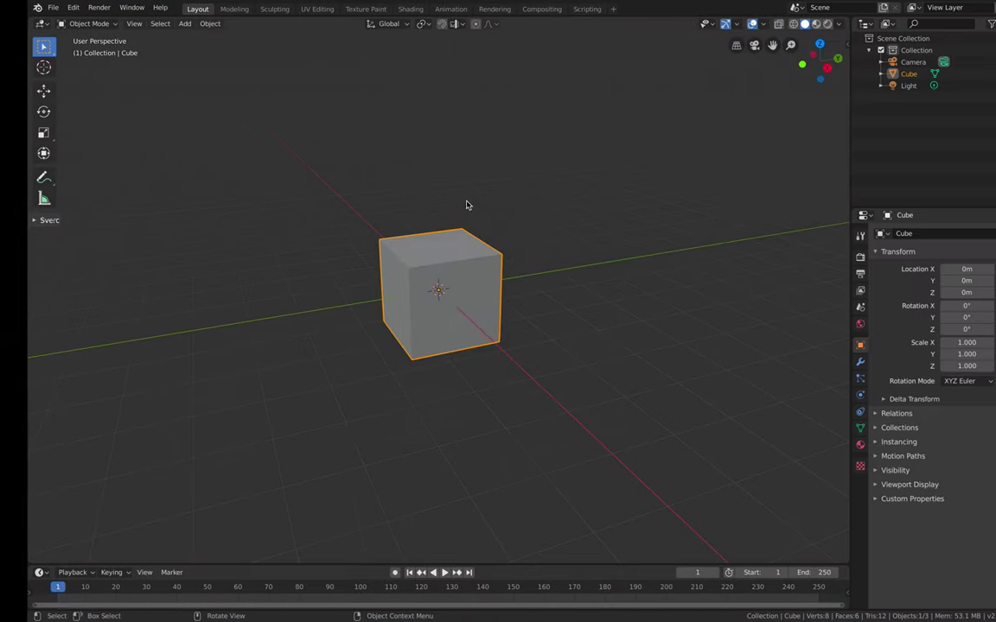
Switch to Blender and bring up the default cube's modifier properties.
{"action": "scroll", "coordinate": [467, 205], "scroll_direction": "right", "scroll_amount": 10}
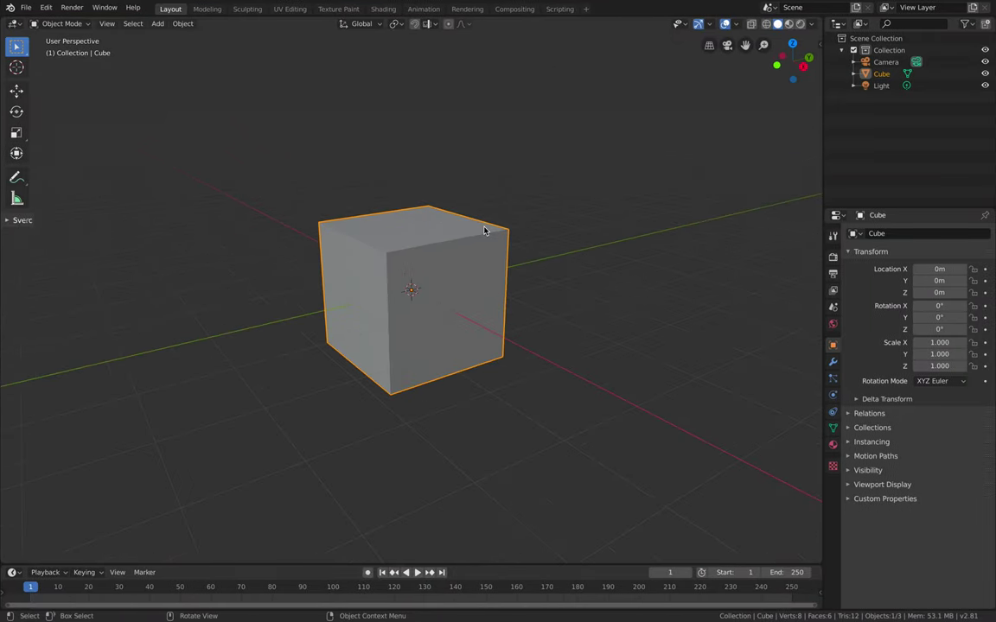
{"action": "mouse_move", "coordinate": [494, 229]}
{"action": "middle_mouse_down", "text": "shift"}
{"action": "mouse_move", "coordinate": [516, 232]}
{"action": "mouse_move", "coordinate": [506, 228]}
{"action": "middle_mouse_up", "text": "shift"}
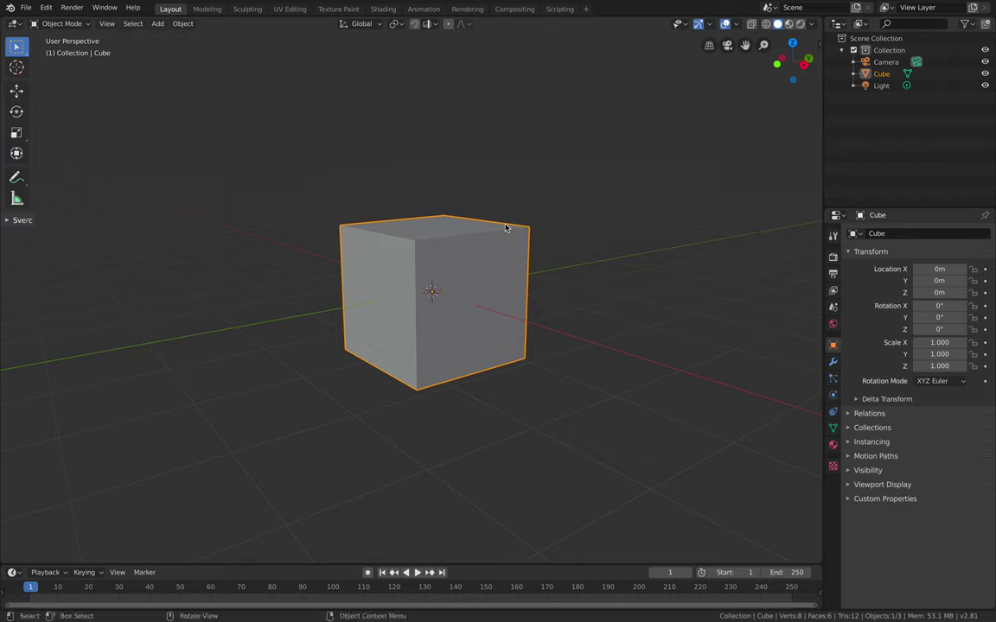
{"action": "scroll", "coordinate": [440, 205], "scroll_direction": "right", "scroll_amount": 2}
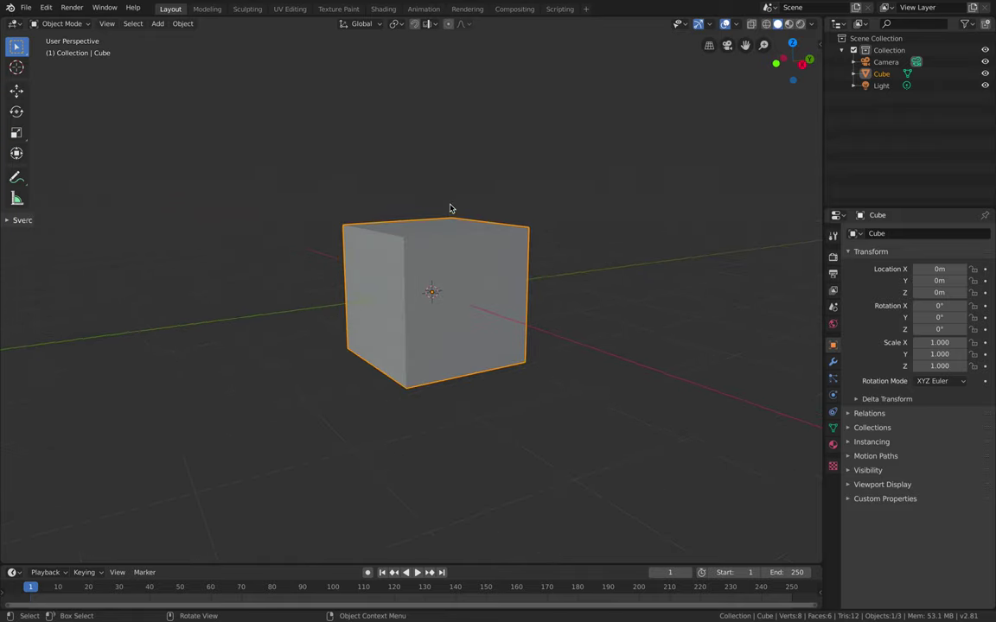
{"action": "left_click", "coordinate": [832, 361]}
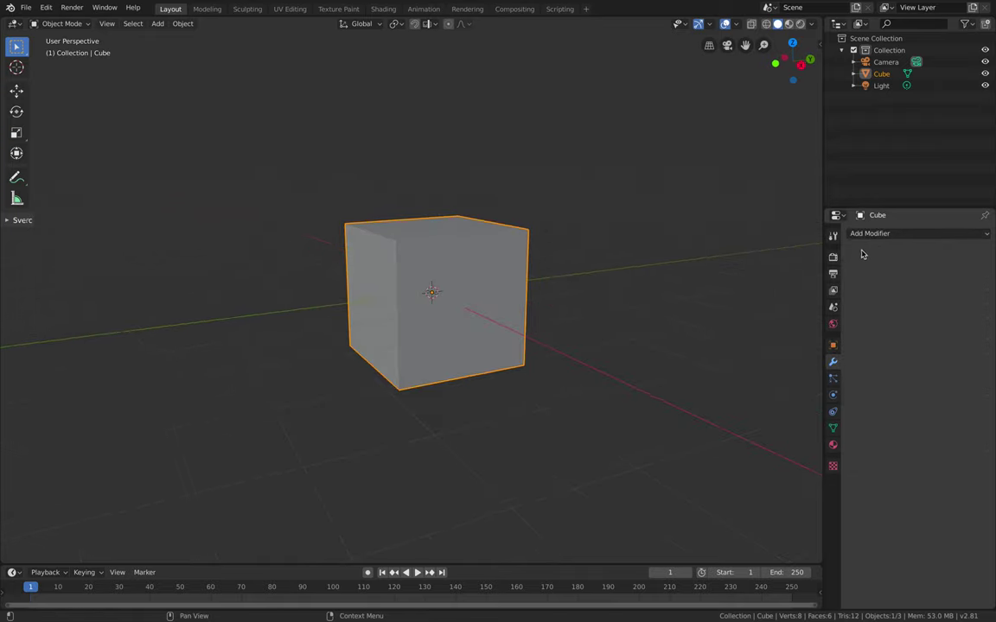
{"action": "left_click", "coordinate": [875, 235]}
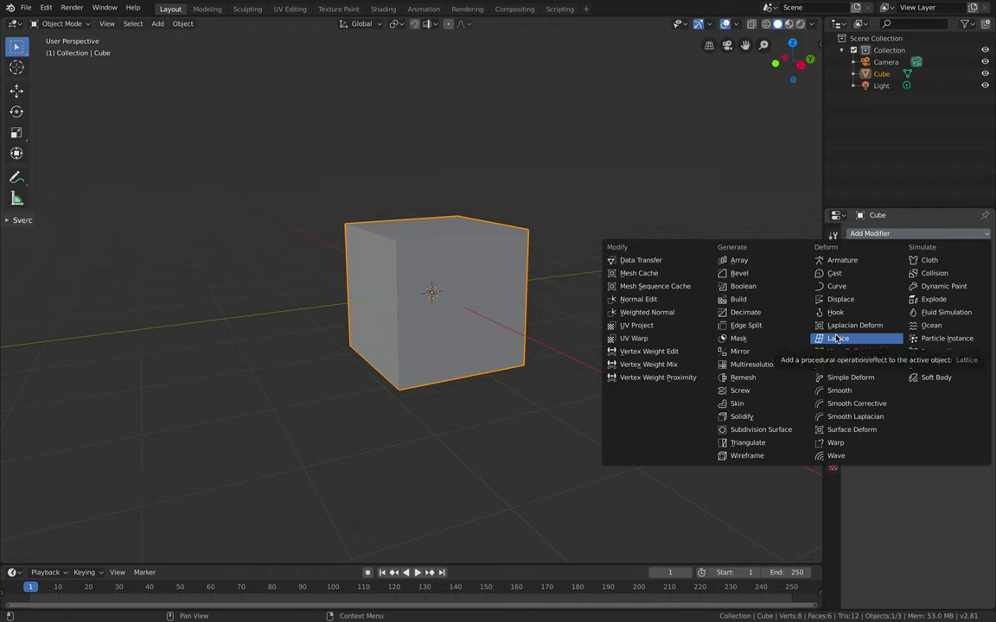
{"action": "scroll", "coordinate": [596, 293], "scroll_direction": "up", "scroll_amount": 2}
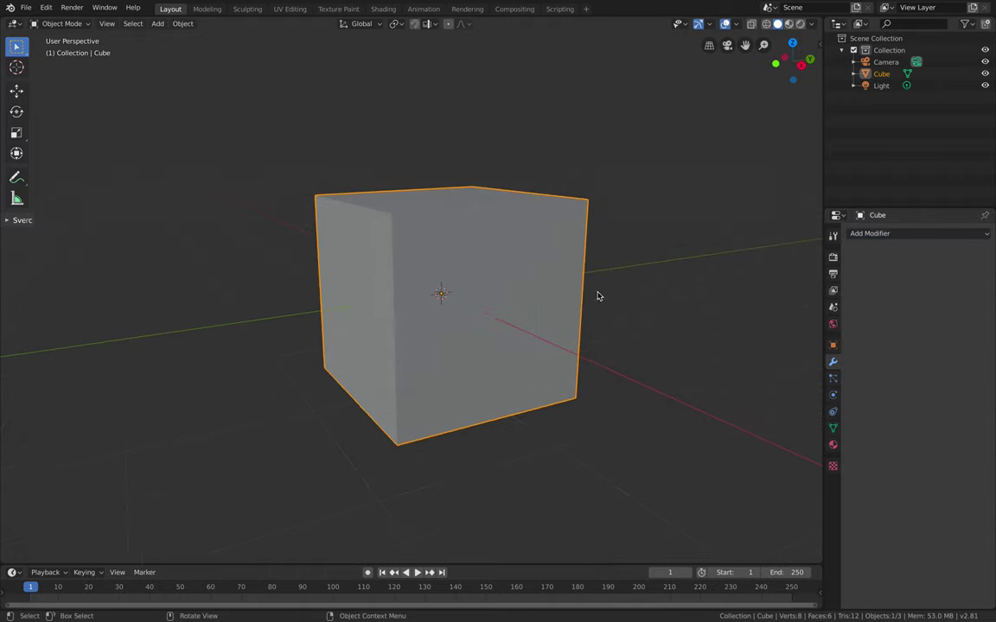
Give the cube a Subdivision Surface modifier with viewport level 6 and apply it.
{"action": "key", "text": "ctrl+3"}
{"action": "left_click", "coordinate": [912, 324]}
{"action": "left_click", "coordinate": [912, 324]}
{"action": "left_click", "coordinate": [912, 323]}
{"action": "middle_click_drag", "start_coordinate": [659, 282], "coordinate": [660, 313]}
{"action": "scroll", "coordinate": [659, 312], "scroll_direction": "up", "scroll_amount": 2}
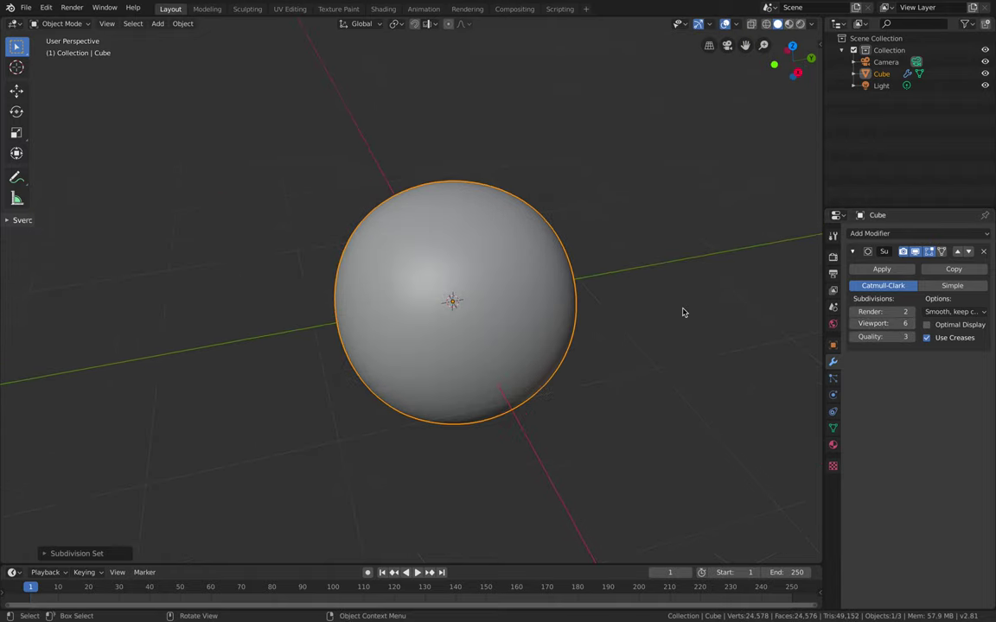
{"action": "left_click", "coordinate": [855, 324]}
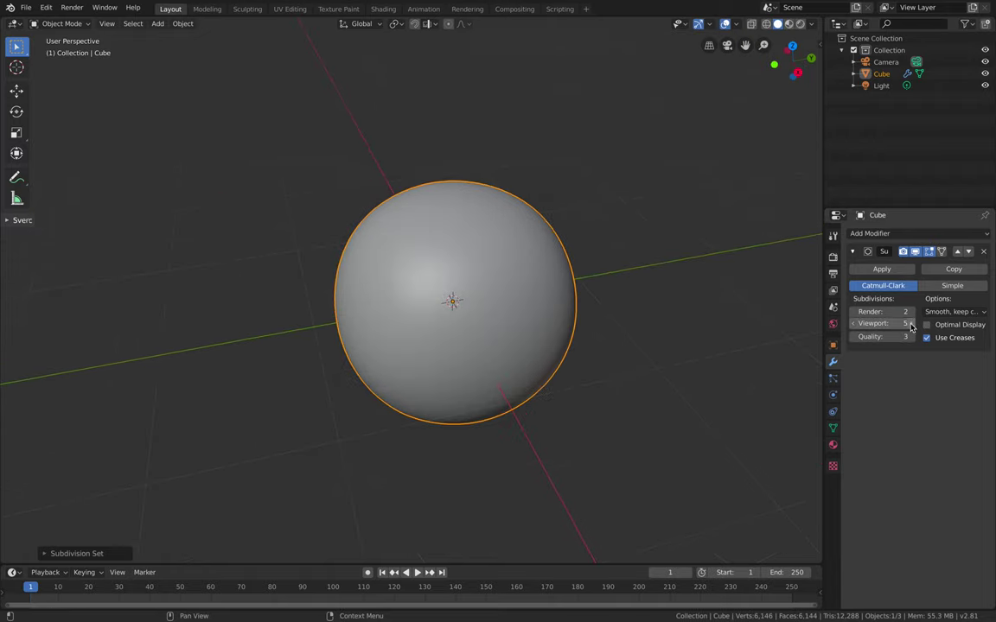
{"action": "left_click", "coordinate": [882, 269]}
Check the subdivided mesh in wireframe shading and return to solid shading.
{"action": "middle_click_drag", "start_coordinate": [636, 239], "coordinate": [505, 214]}
{"action": "key", "text": "z"}
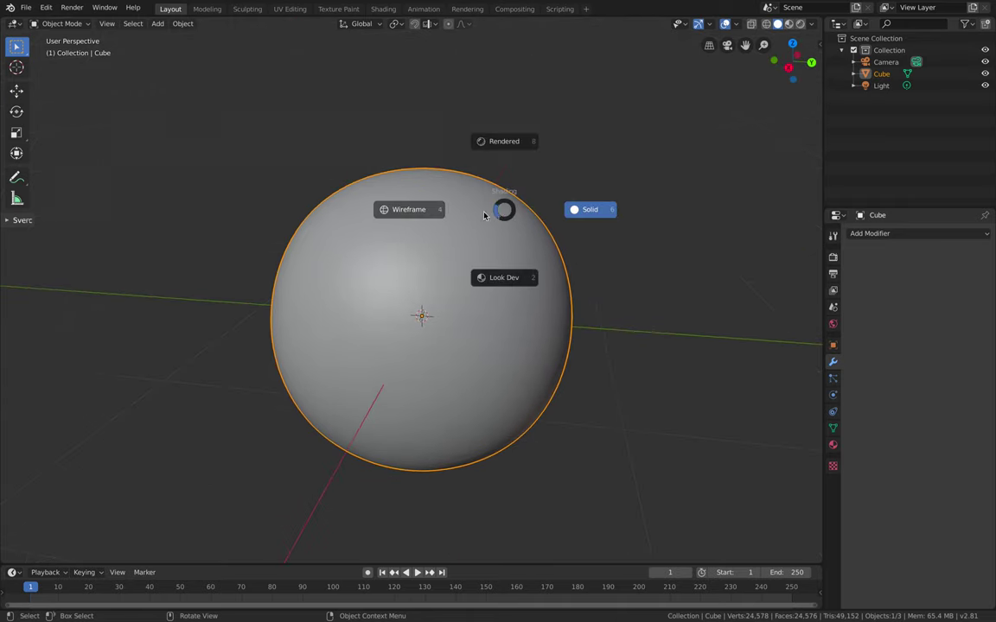
{"action": "left_click", "coordinate": [400, 211]}
{"action": "middle_click_drag", "start_coordinate": [402, 223], "coordinate": [471, 233]}
{"action": "key", "text": "z"}
{"action": "left_click", "coordinate": [499, 233]}
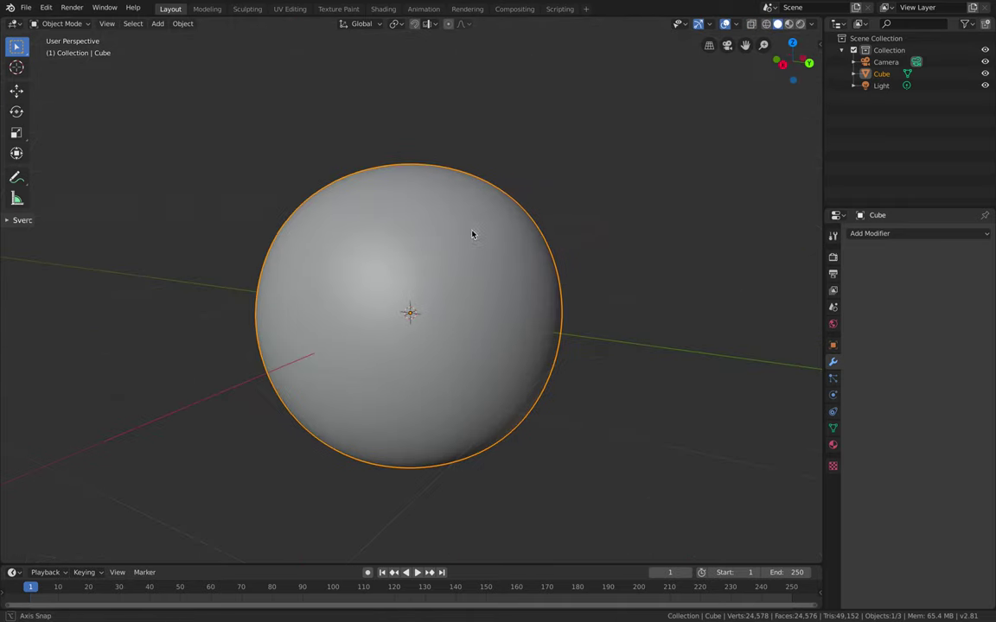
Start Save As on the Desktop and create a new folder named SVVertexPaintRandom_001.
{"action": "left_click", "coordinate": [26, 7]}
{"action": "left_click", "coordinate": [61, 97]}
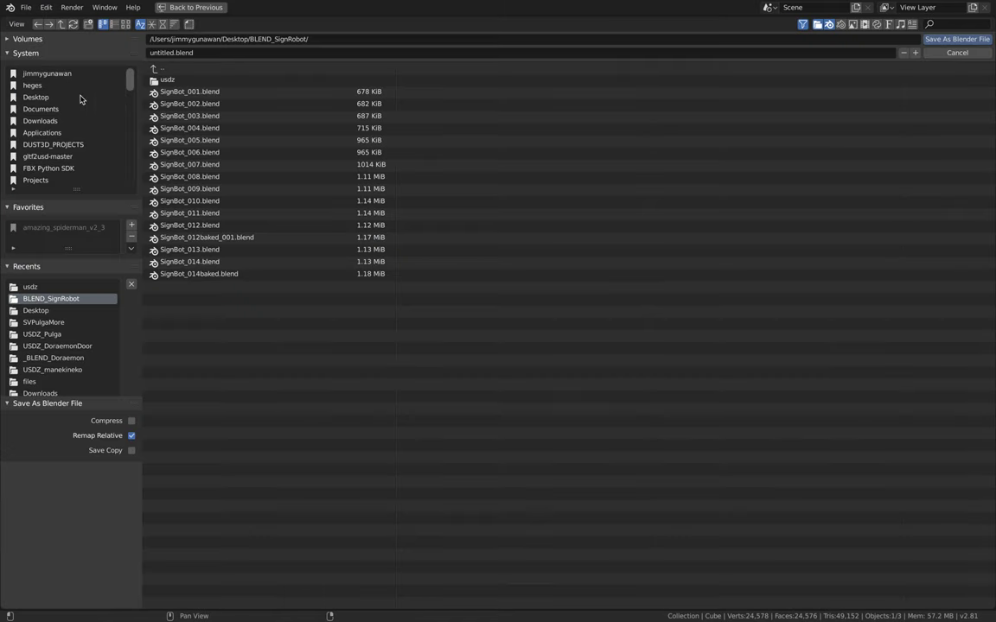
{"action": "left_click", "coordinate": [61, 97]}
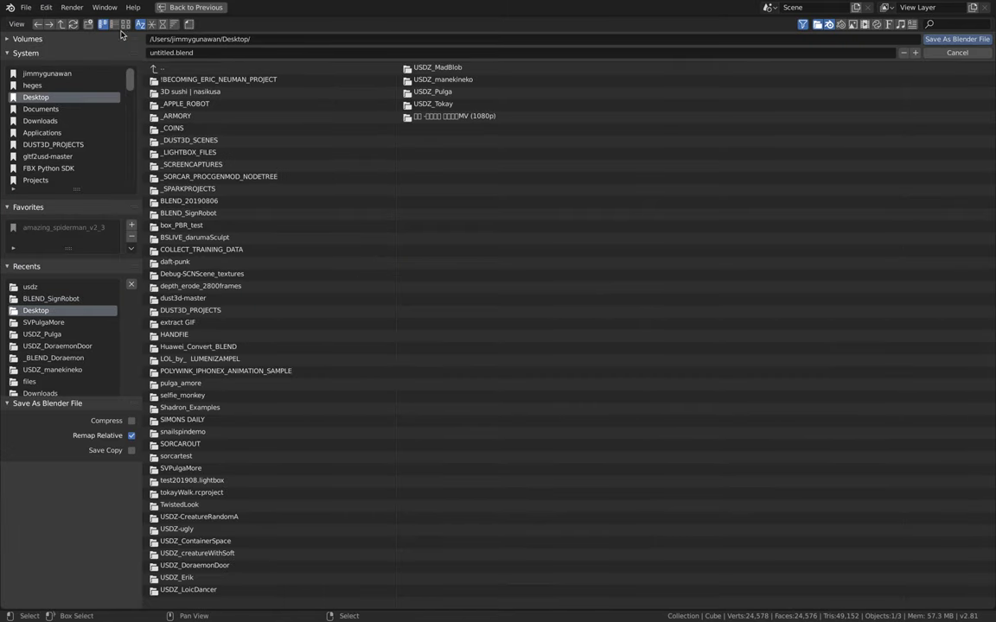
{"action": "left_click", "coordinate": [89, 25]}
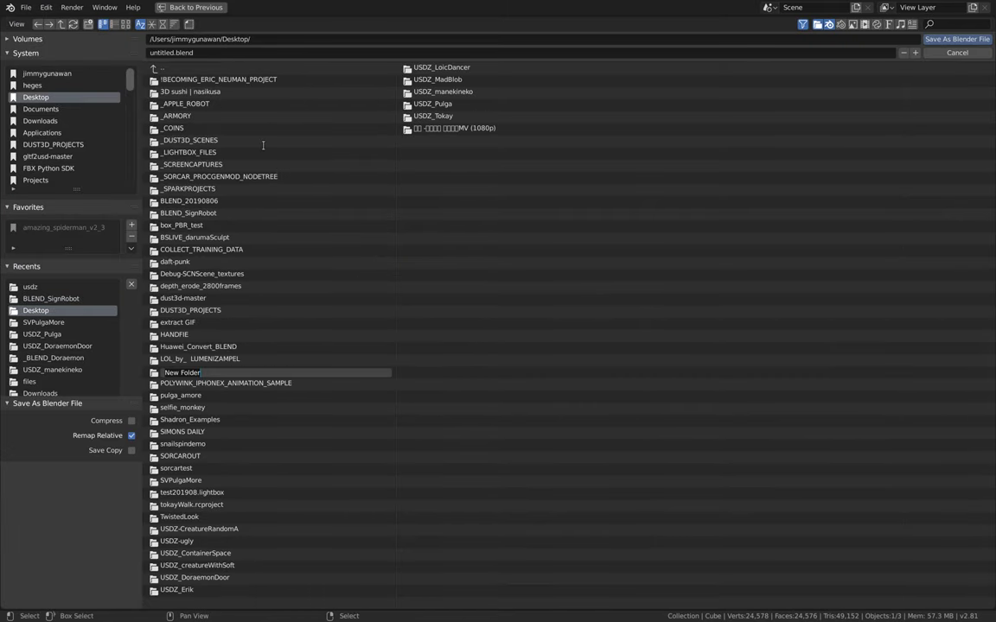
{"action": "type", "text": "SVVerte"}
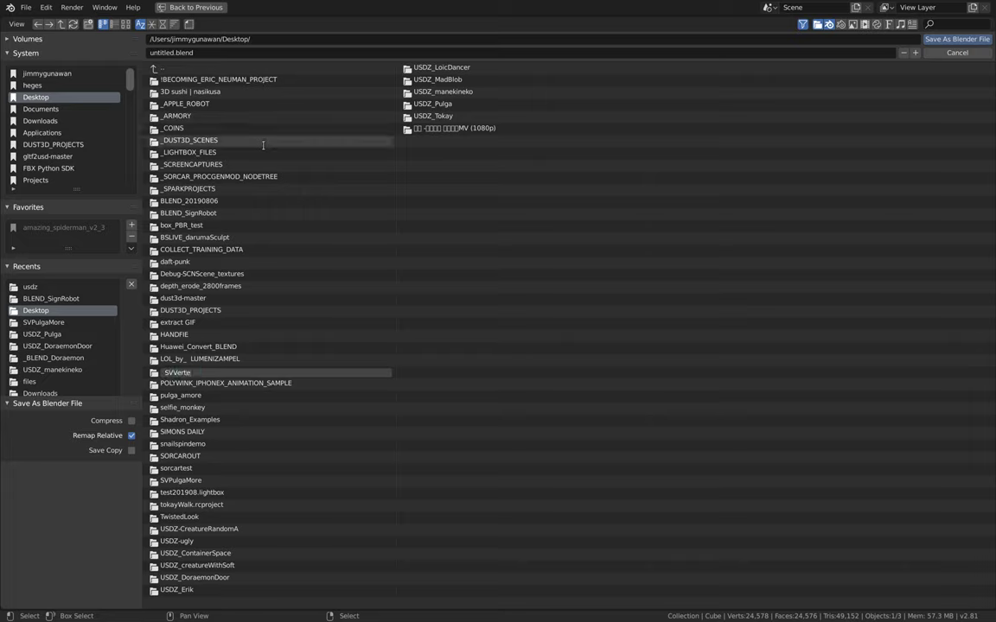
{"action": "type", "text": "xPaintRandom_001"}
{"action": "key", "text": "Return"}
Rename the new folder as SVVertexPaintRandom.
{"action": "left_click", "coordinate": [239, 482], "text": "ctrl"}
{"action": "key", "text": "BackSpace"}
{"action": "key", "text": "BackSpace"}
{"action": "key", "text": "Return"}
Save the file in the SVVertexPaintRandom folder as randompaint_001.blend.
{"action": "left_click", "coordinate": [272, 481]}
{"action": "left_click", "coordinate": [163, 52]}
{"action": "double_click", "coordinate": [163, 53]}
{"action": "type", "text": "rand"}
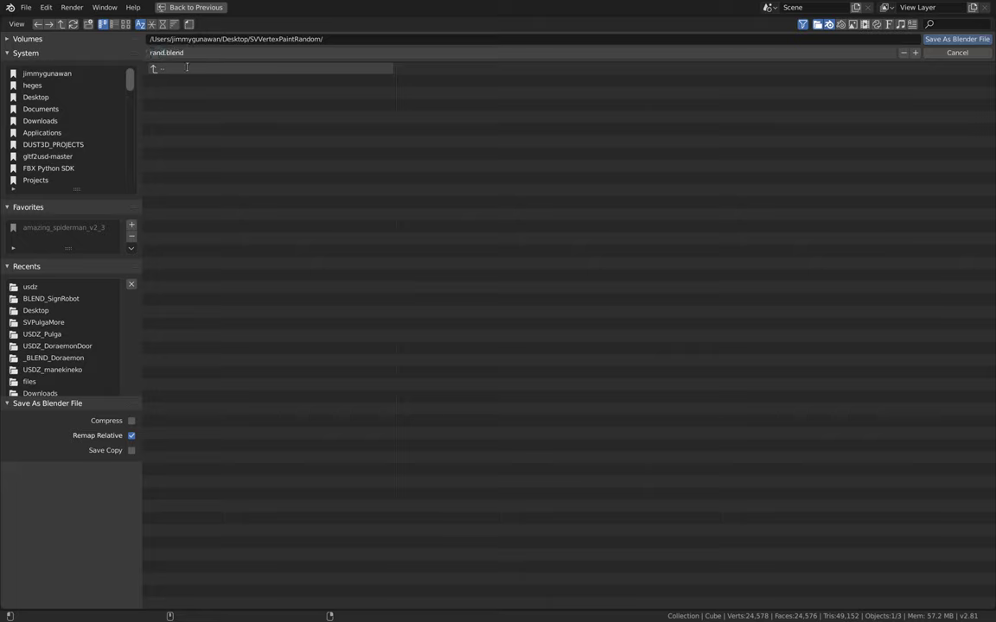
{"action": "type", "text": "ompaint_001"}
{"action": "key", "text": "Return"}
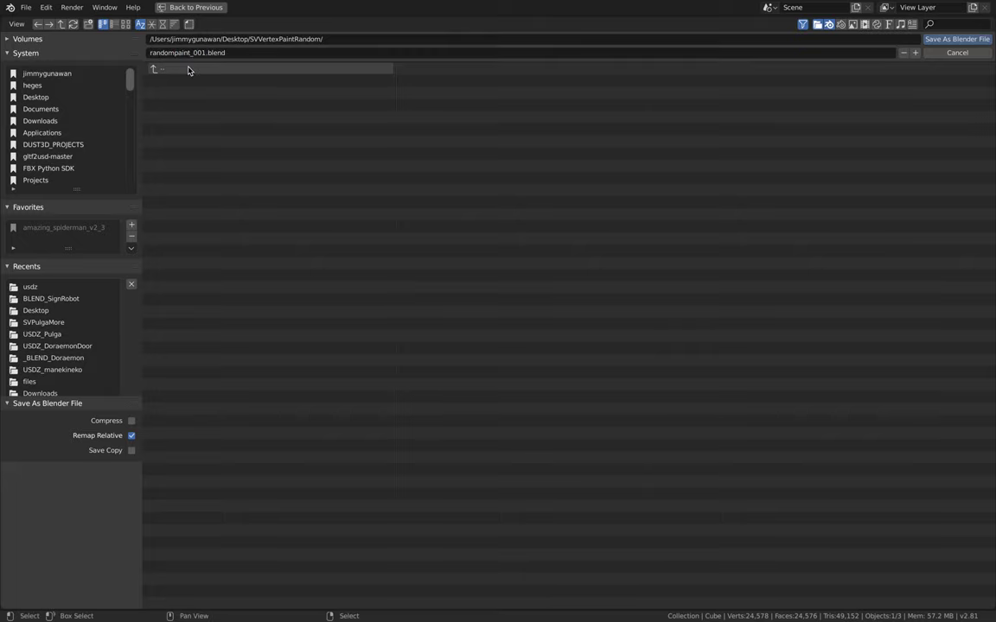
{"action": "left_click", "coordinate": [969, 40]}
Switch the rounded cube from Object Mode to Vertex Paint mode.
{"action": "middle_click_drag", "start_coordinate": [427, 228], "coordinate": [402, 239]}
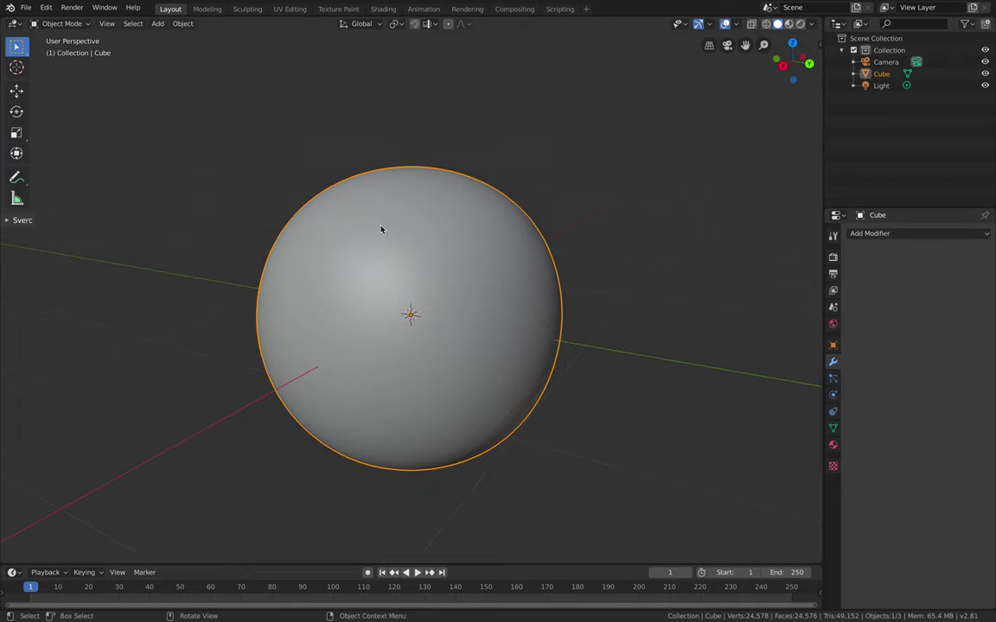
{"action": "scroll", "coordinate": [382, 229], "scroll_direction": "down", "scroll_amount": 2}
{"action": "left_click", "coordinate": [59, 23]}
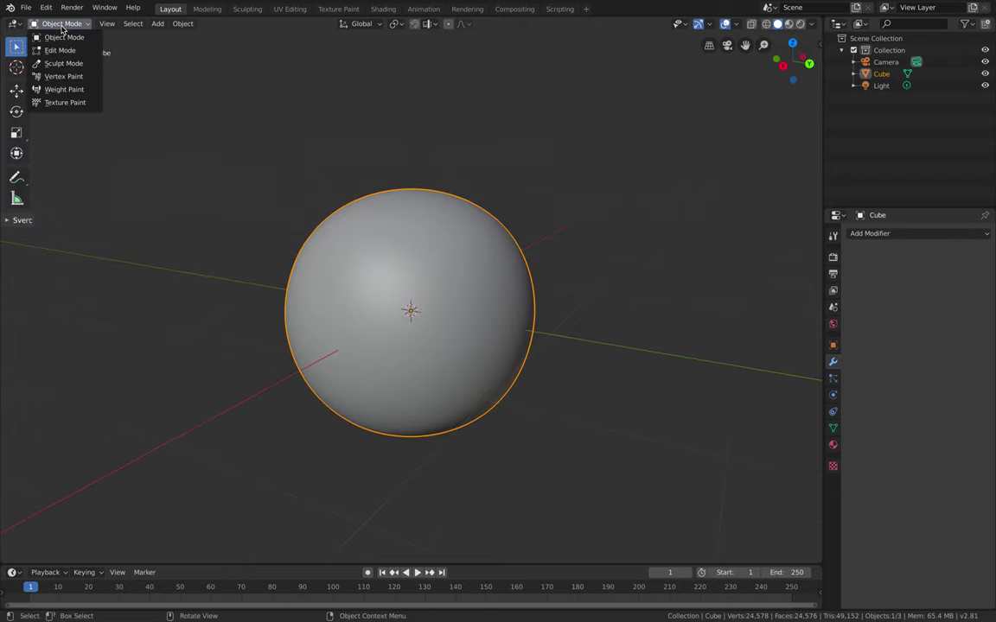
{"action": "left_click", "coordinate": [63, 76]}
{"action": "middle_click_drag", "start_coordinate": [329, 196], "coordinate": [382, 211]}
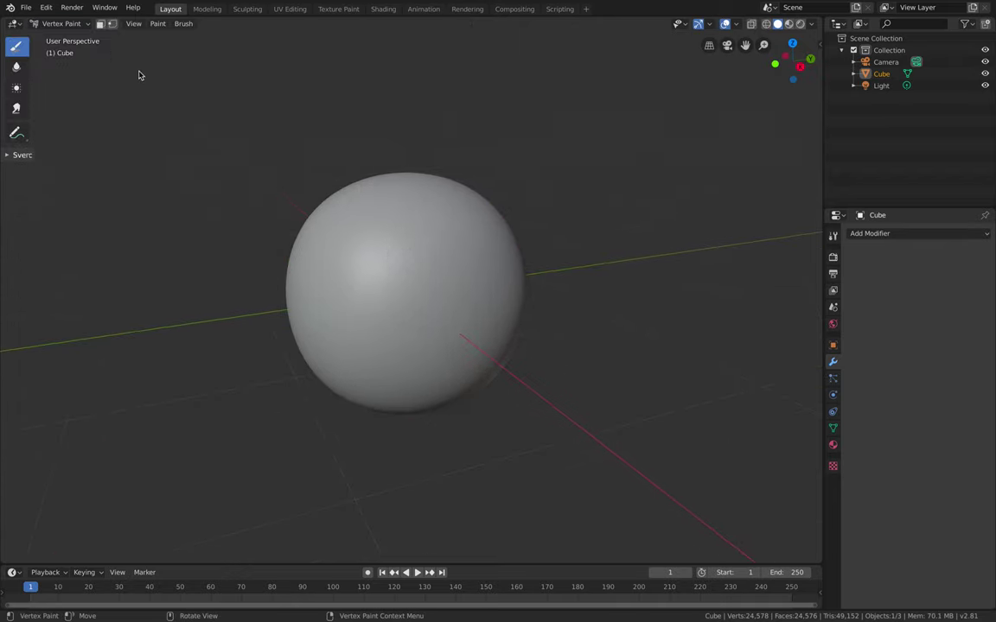
Enable Show Tool Settings for the viewport header so the brush options are displayed.
{"action": "right_click", "coordinate": [104, 26]}
{"action": "right_click", "coordinate": [105, 29]}
{"action": "mouse_move", "coordinate": [129, 202]}
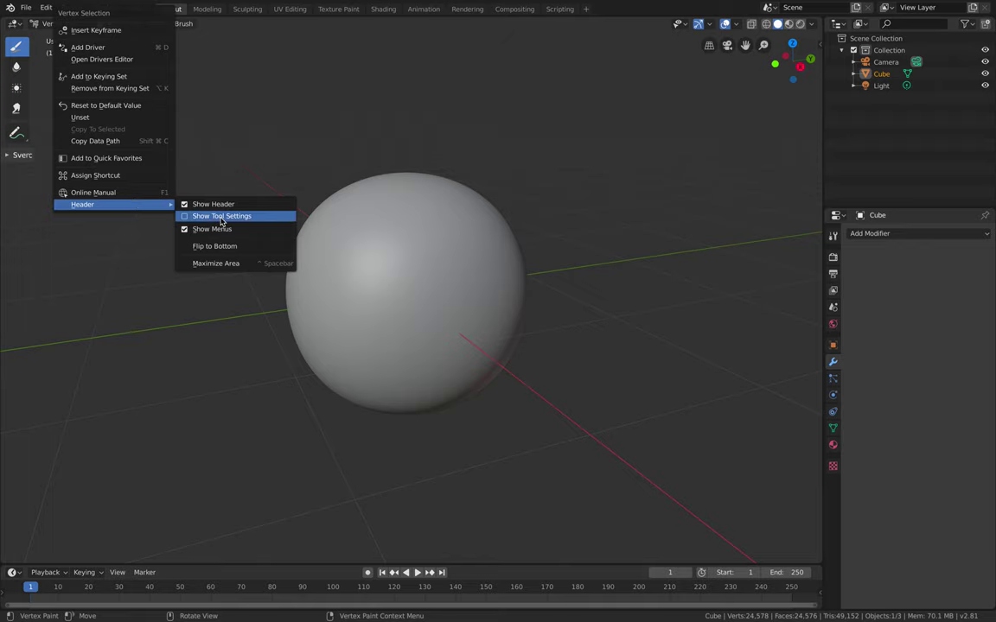
{"action": "left_click", "coordinate": [216, 215]}
Set the brush colour to red and paint a short wavy stroke on the rounded cube.
{"action": "middle_click_drag", "start_coordinate": [252, 198], "coordinate": [220, 195]}
{"action": "left_click", "coordinate": [152, 25]}
{"action": "left_click", "coordinate": [195, 103]}
{"action": "left_click_drag", "start_coordinate": [346, 233], "coordinate": [379, 251]}
Change the brush colour to magenta and paint strokes beside and across the red one.
{"action": "right_click", "coordinate": [443, 235]}
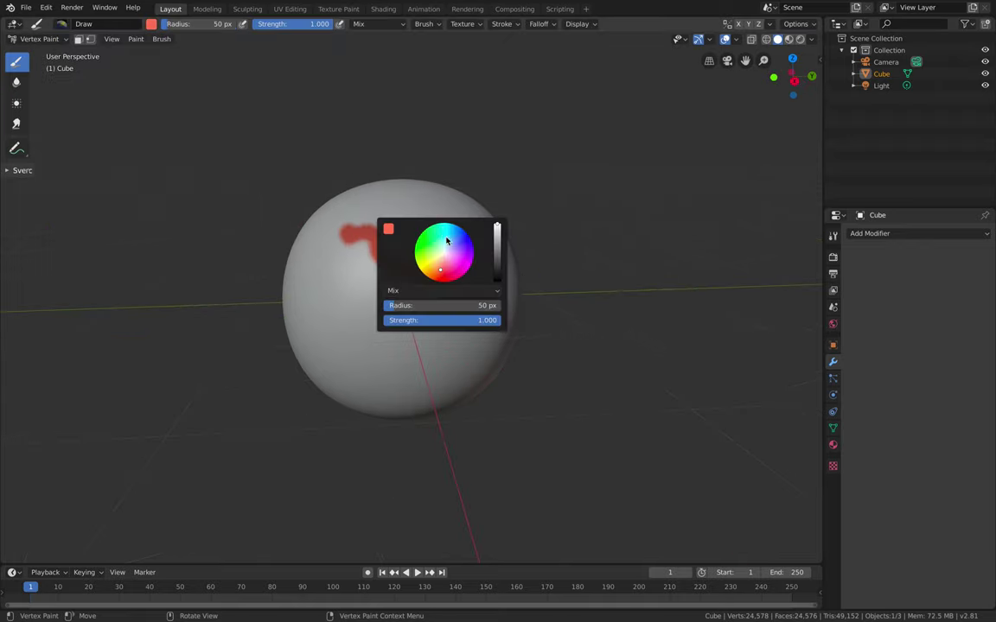
{"action": "left_click_drag", "start_coordinate": [326, 220], "coordinate": [365, 329]}
{"action": "middle_click_drag", "start_coordinate": [365, 329], "coordinate": [471, 269]}
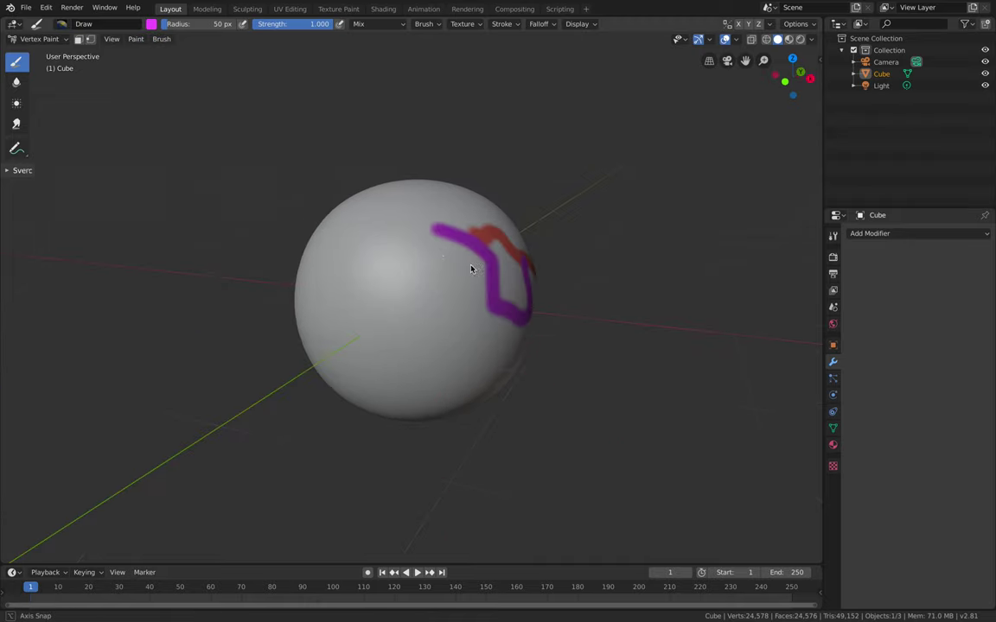
{"action": "left_click_drag", "start_coordinate": [420, 259], "coordinate": [373, 257]}
Save the file and dab a black spot above the red stroke with the secondary colour.
{"action": "mouse_move", "coordinate": [362, 233]}
{"action": "middle_mouse_down"}
{"action": "mouse_move", "coordinate": [405, 277]}
{"action": "mouse_move", "coordinate": [433, 259]}
{"action": "middle_mouse_up"}
{"action": "scroll", "coordinate": [407, 276], "scroll_direction": "up", "scroll_amount": 1}
{"action": "key", "text": "ctrl+s"}
{"action": "left_click", "coordinate": [407, 275], "text": "ctrl"}
{"action": "scroll", "coordinate": [440, 267], "scroll_direction": "up", "scroll_amount": 1}
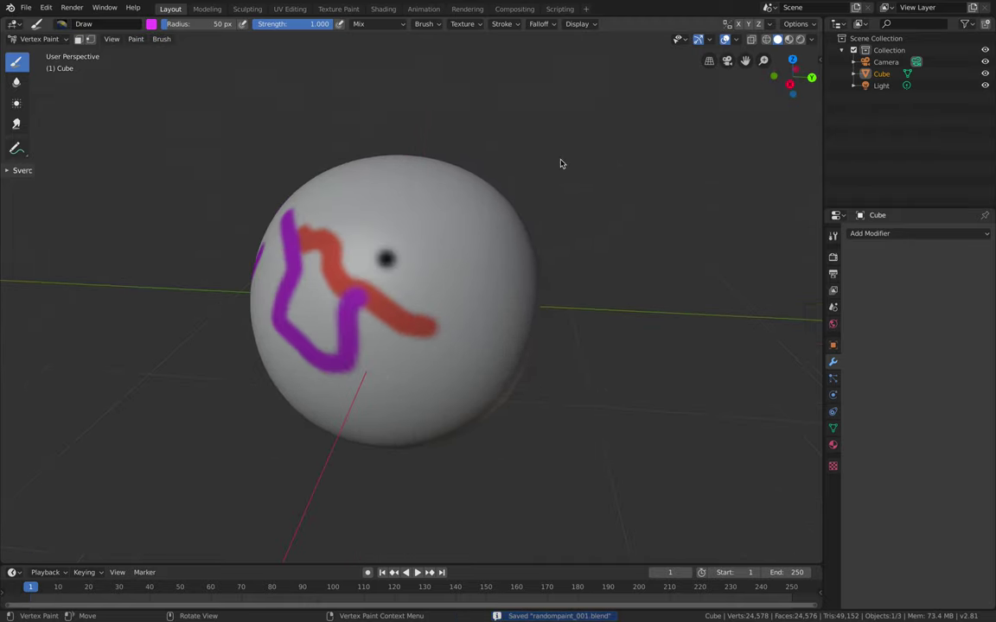
Create a new texture for the Draw brush and name it HandPalm.
{"action": "left_click", "coordinate": [426, 24]}
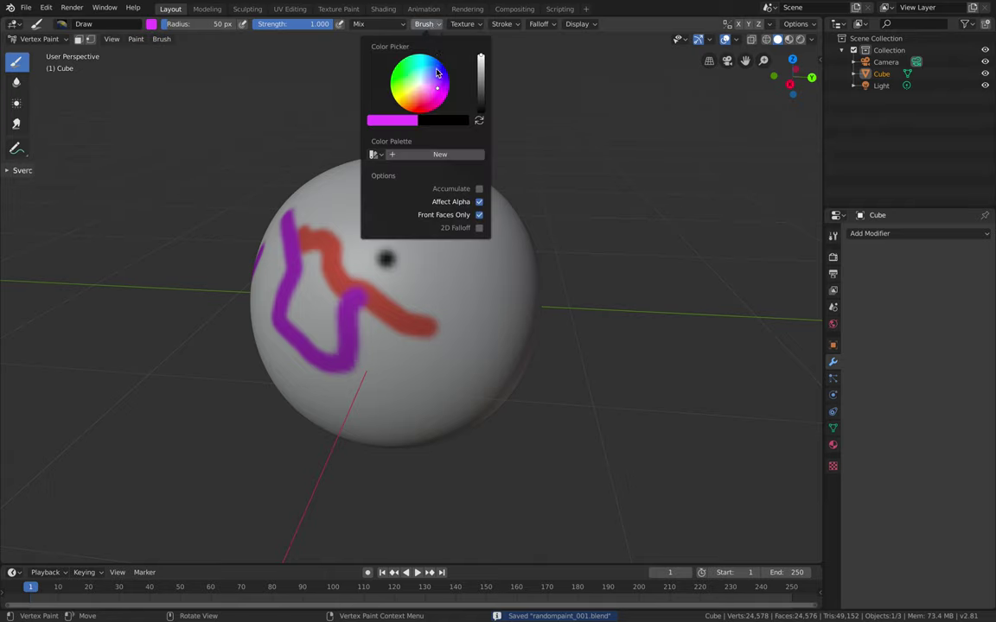
{"action": "left_click", "coordinate": [462, 23]}
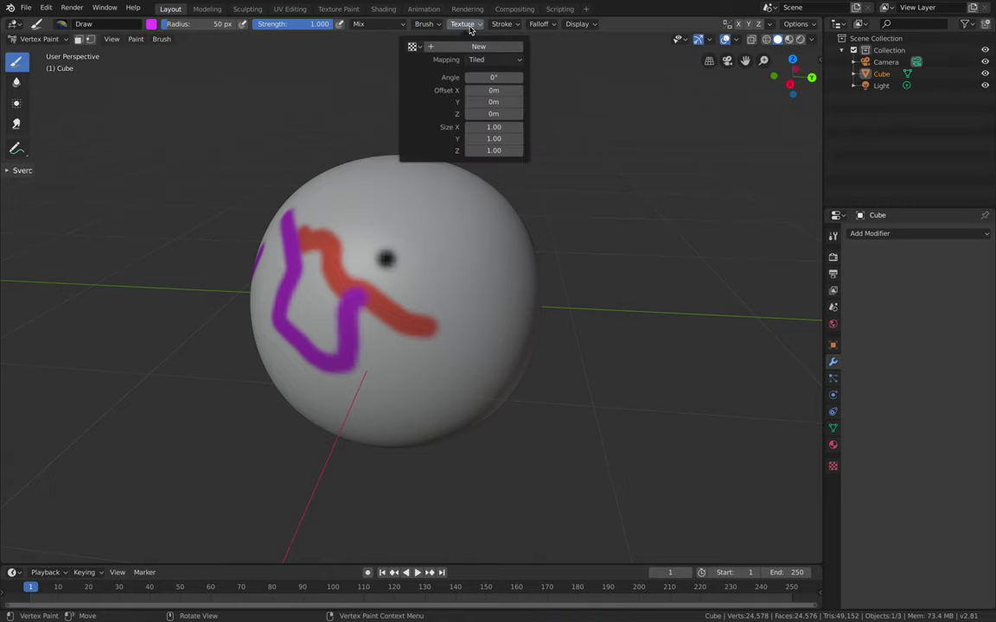
{"action": "left_click", "coordinate": [477, 49]}
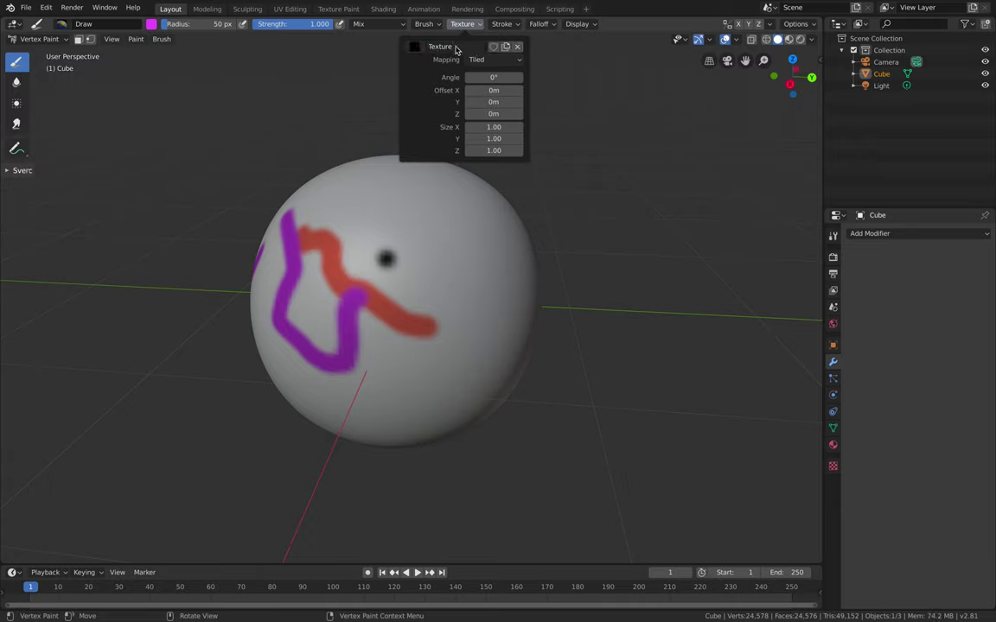
{"action": "double_click", "coordinate": [452, 45]}
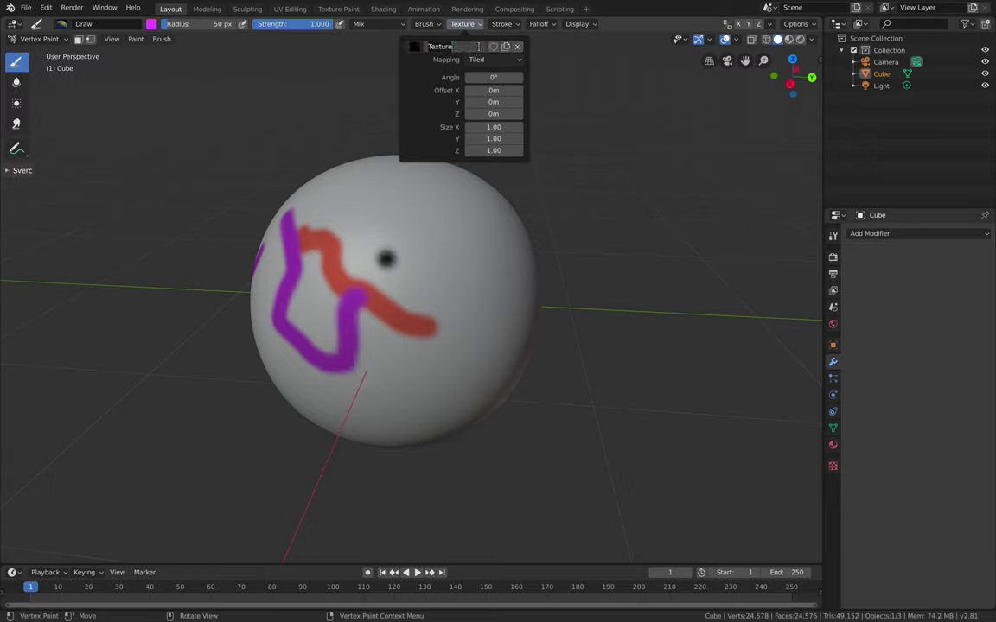
{"action": "type", "text": "HandPalm"}
{"action": "key", "text": "Return"}
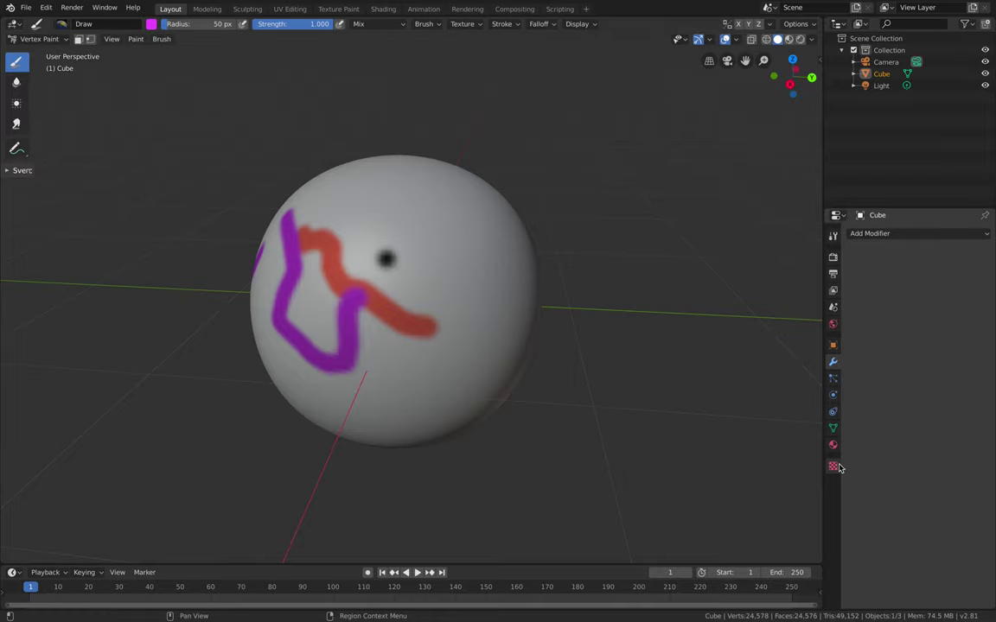
Load handpalm_imgbin.png from the Downloads folder as the HandPalm texture's image, sorting the files by date to find it.
{"action": "left_click", "coordinate": [833, 466]}
{"action": "scroll", "coordinate": [652, 355], "scroll_direction": "up", "scroll_amount": 3}
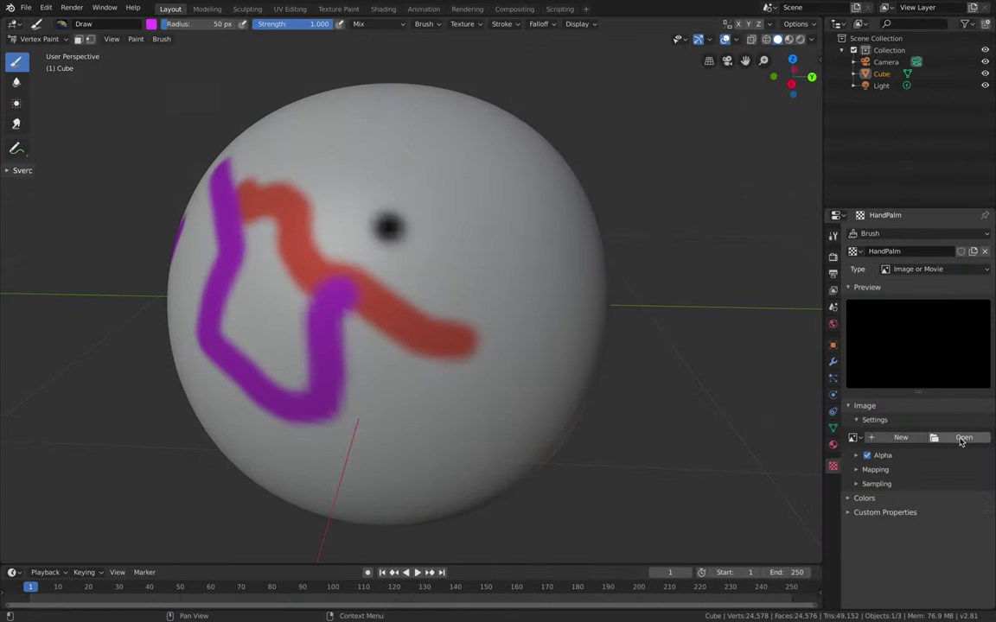
{"action": "left_click", "coordinate": [960, 438]}
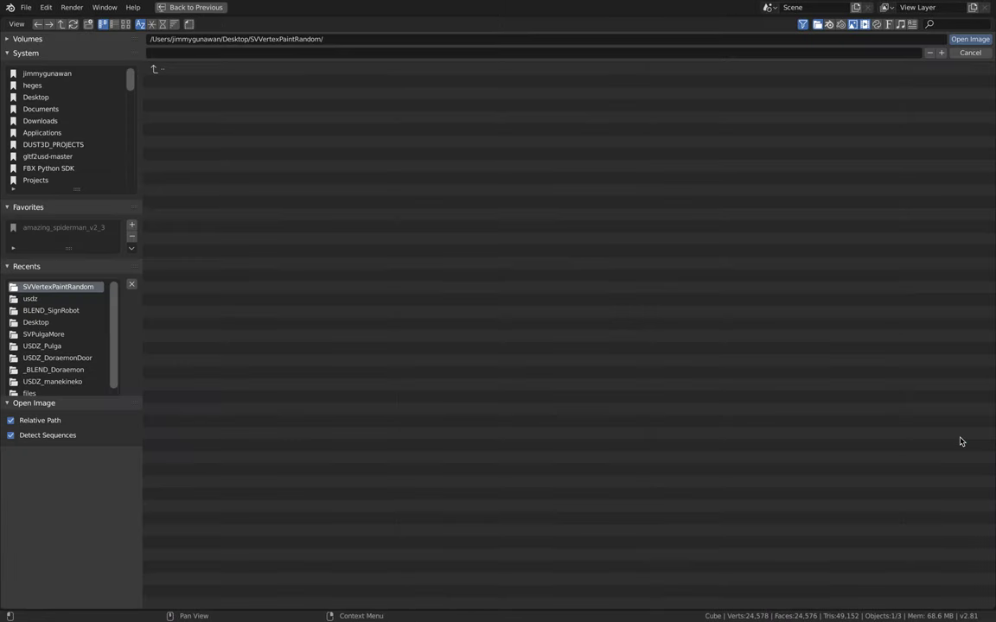
{"action": "left_click", "coordinate": [69, 121]}
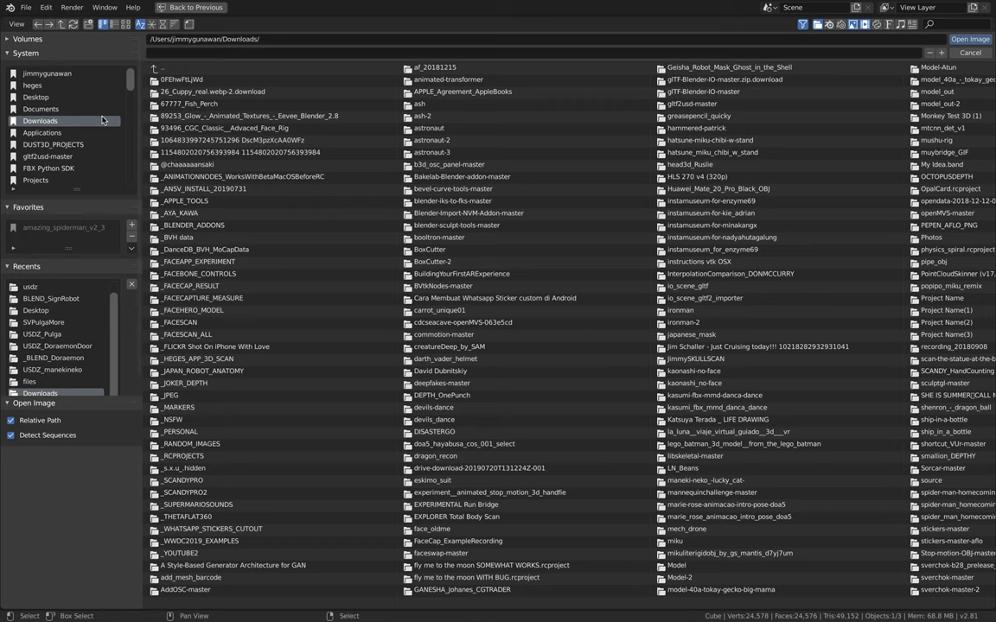
{"action": "left_click", "coordinate": [162, 25]}
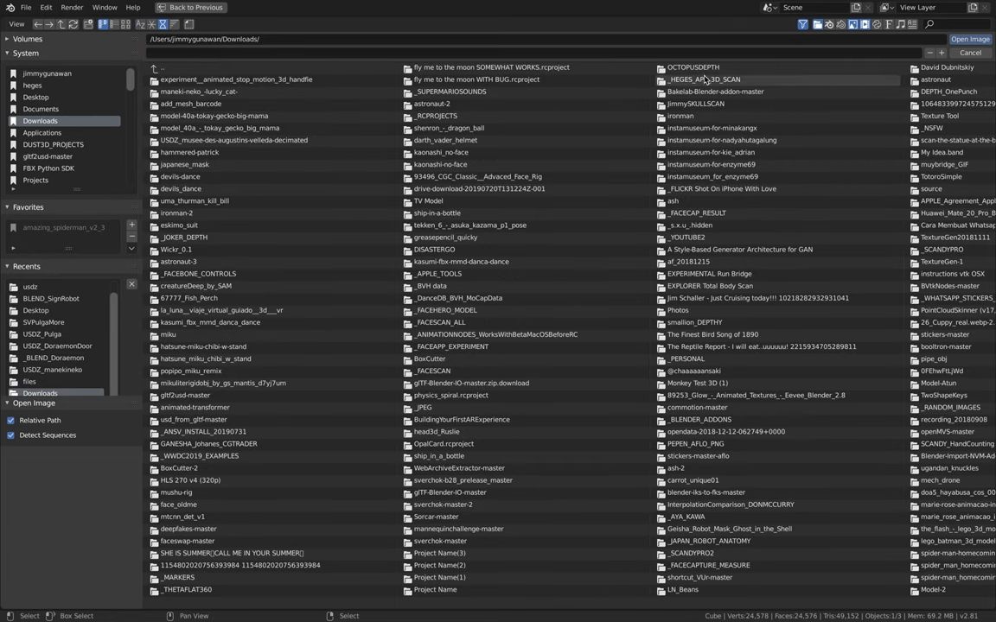
{"action": "left_click", "coordinate": [229, 80]}
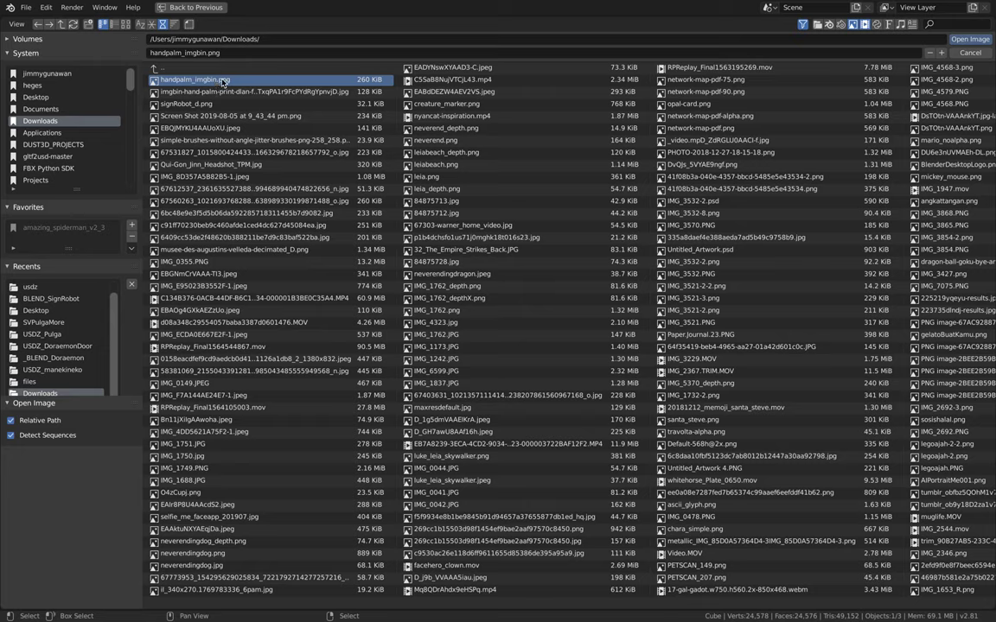
{"action": "double_click", "coordinate": [223, 81]}
Paint a short stroke and several separate dabs on the rounded cube with the hand palm texture, varying the viewing distance.
{"action": "mouse_move", "coordinate": [436, 225]}
{"action": "middle_mouse_down"}
{"action": "mouse_move", "coordinate": [470, 260]}
{"action": "mouse_move", "coordinate": [405, 273]}
{"action": "middle_mouse_up"}
{"action": "mouse_move", "coordinate": [380, 199]}
{"action": "left_mouse_down"}
{"action": "mouse_move", "coordinate": [417, 260]}
{"action": "mouse_move", "coordinate": [436, 253]}
{"action": "left_mouse_up"}
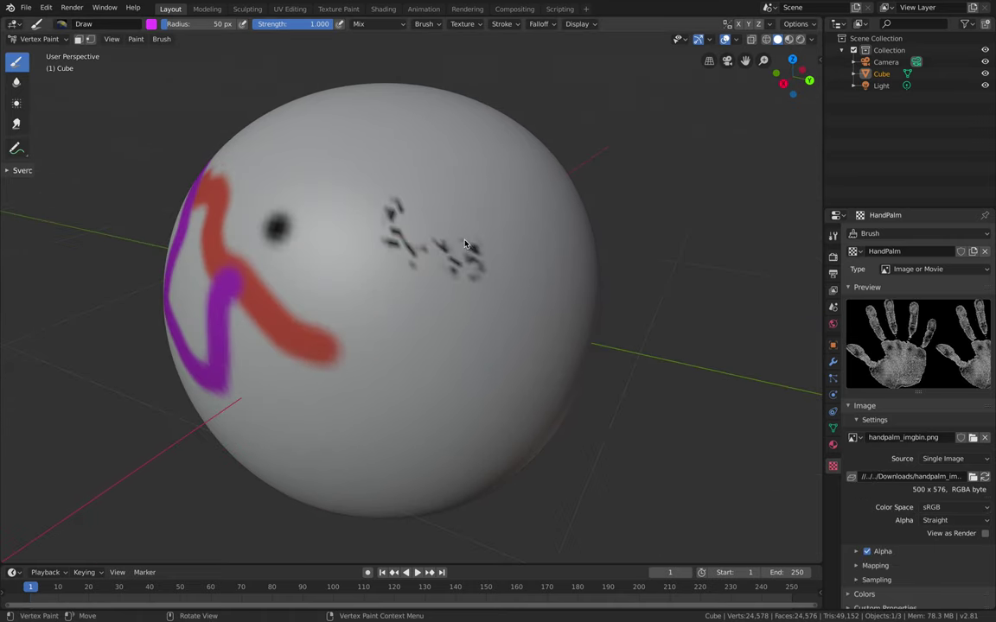
{"action": "scroll", "coordinate": [435, 250], "scroll_direction": "down", "scroll_amount": 3}
{"action": "scroll", "coordinate": [439, 287], "scroll_direction": "down", "scroll_amount": 4}
{"action": "left_click", "coordinate": [422, 288]}
{"action": "left_click", "coordinate": [385, 269]}
{"action": "left_click", "coordinate": [383, 302]}
{"action": "scroll", "coordinate": [383, 298], "scroll_direction": "up", "scroll_amount": 3}
{"action": "left_click", "coordinate": [330, 249]}
{"action": "scroll", "coordinate": [382, 292], "scroll_direction": "down", "scroll_amount": 1}
{"action": "scroll", "coordinate": [383, 293], "scroll_direction": "down", "scroll_amount": 5}
{"action": "left_click", "coordinate": [394, 293]}
{"action": "scroll", "coordinate": [399, 296], "scroll_direction": "up", "scroll_amount": 3}
{"action": "left_click", "coordinate": [387, 295]}
{"action": "left_click", "coordinate": [392, 333]}
Paint longer strokes of the hand palm texture around other sides of the rounded cube and save the file.
{"action": "left_click_drag", "start_coordinate": [413, 339], "coordinate": [401, 277]}
{"action": "middle_click_drag", "start_coordinate": [415, 281], "coordinate": [337, 276]}
{"action": "mouse_move", "coordinate": [344, 272]}
{"action": "left_mouse_down"}
{"action": "mouse_move", "coordinate": [356, 268]}
{"action": "mouse_move", "coordinate": [446, 317]}
{"action": "left_mouse_up"}
{"action": "middle_click_drag", "start_coordinate": [446, 320], "coordinate": [380, 319]}
{"action": "mouse_move", "coordinate": [380, 298]}
{"action": "left_mouse_down"}
{"action": "mouse_move", "coordinate": [409, 334]}
{"action": "mouse_move", "coordinate": [446, 303]}
{"action": "left_mouse_up"}
{"action": "scroll", "coordinate": [403, 283], "scroll_direction": "up", "scroll_amount": 2}
{"action": "mouse_move", "coordinate": [446, 301]}
{"action": "middle_mouse_down"}
{"action": "mouse_move", "coordinate": [403, 284]}
{"action": "mouse_move", "coordinate": [458, 259]}
{"action": "mouse_move", "coordinate": [399, 284]}
{"action": "mouse_move", "coordinate": [423, 291]}
{"action": "middle_mouse_up"}
{"action": "key", "text": "ctrl+s"}
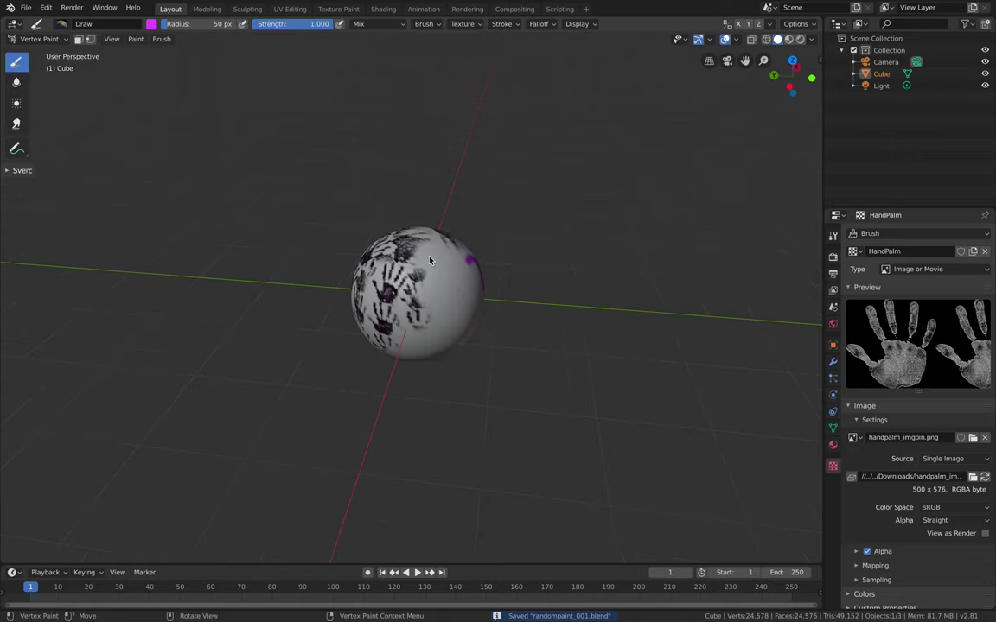
Set the brush texture's mapping to Stencil and position the hand stencil over the rounded cube.
{"action": "scroll", "coordinate": [403, 278], "scroll_direction": "up", "scroll_amount": 4}
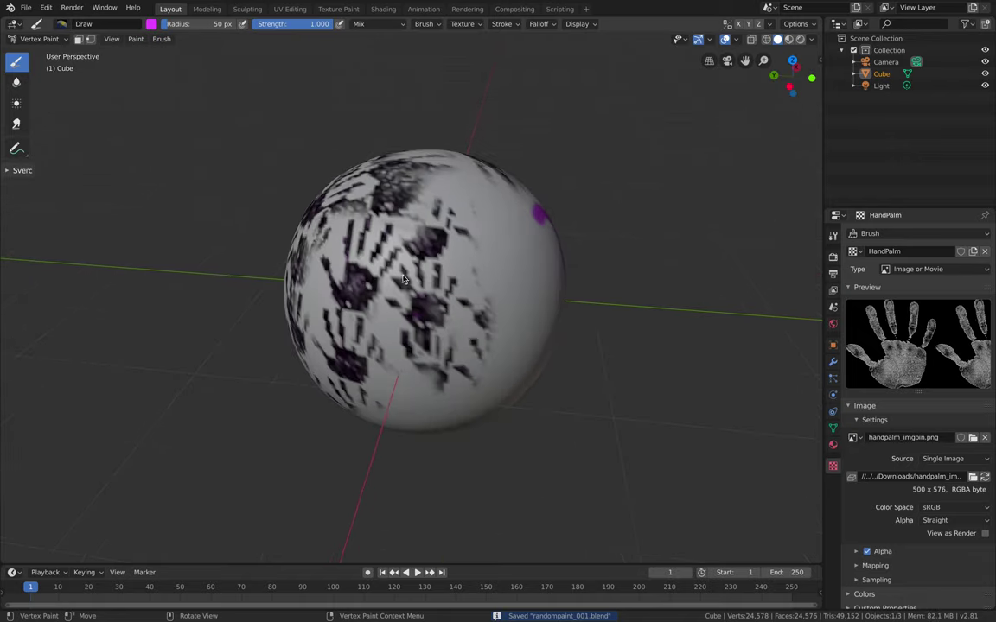
{"action": "left_click", "coordinate": [465, 26]}
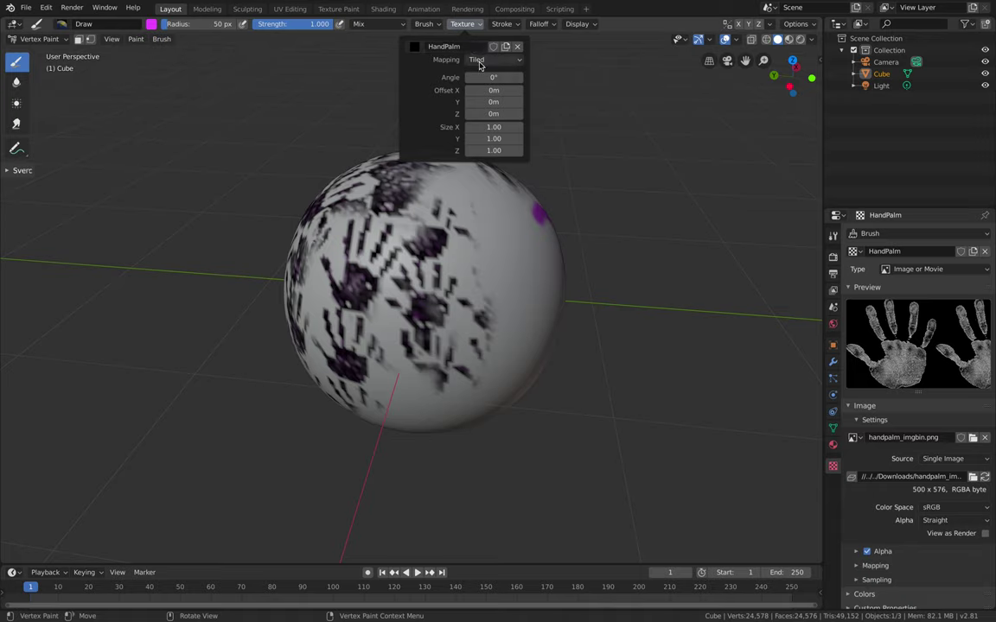
{"action": "left_click", "coordinate": [476, 59]}
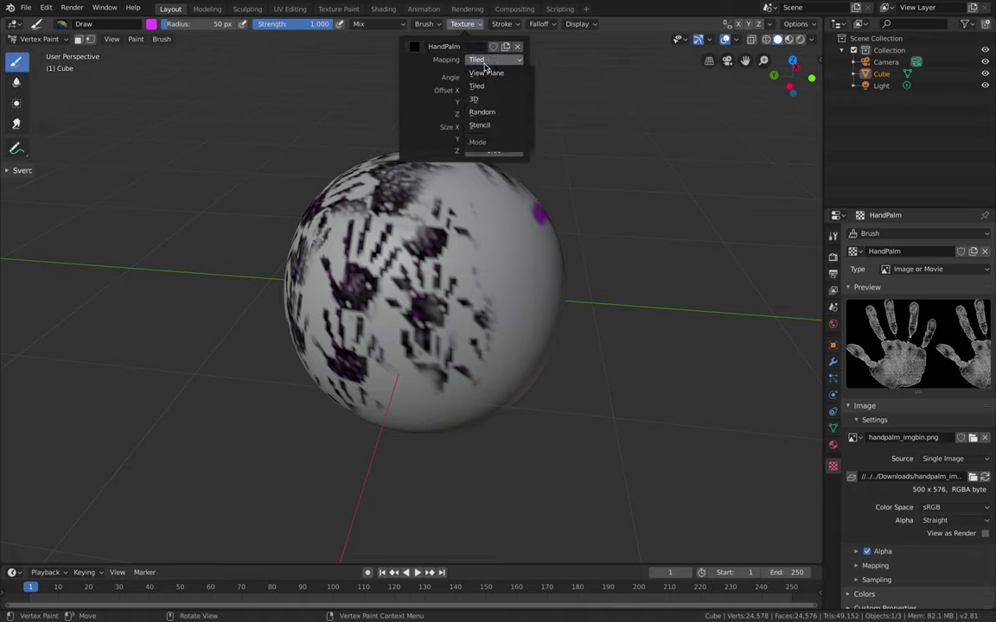
{"action": "left_click", "coordinate": [493, 125]}
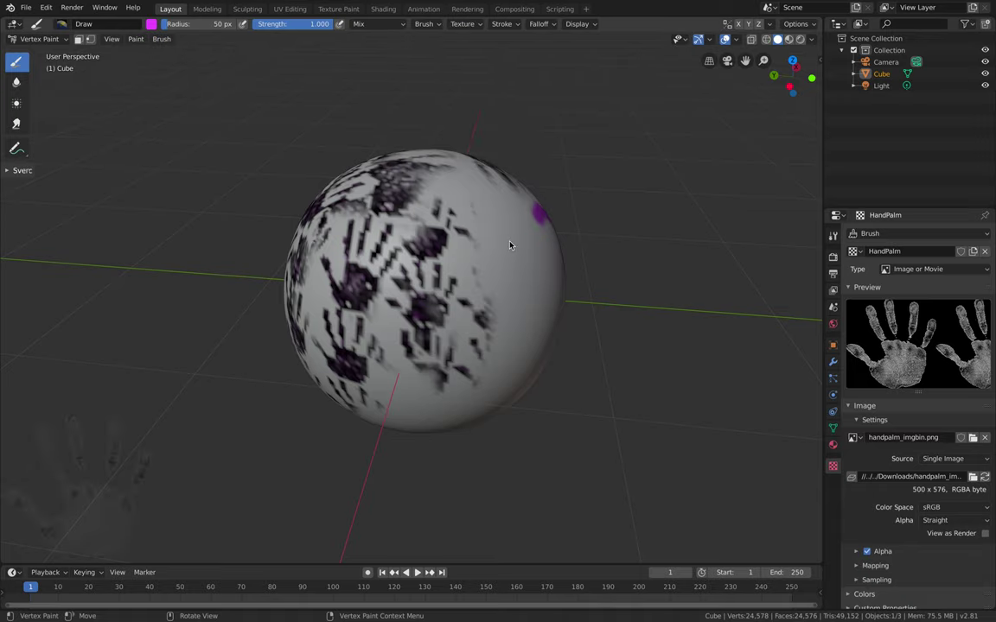
{"action": "mouse_move", "coordinate": [494, 223]}
{"action": "middle_mouse_down", "text": "shift"}
{"action": "mouse_move", "coordinate": [236, 417]}
{"action": "mouse_move", "coordinate": [351, 284]}
{"action": "middle_mouse_up", "text": "shift"}
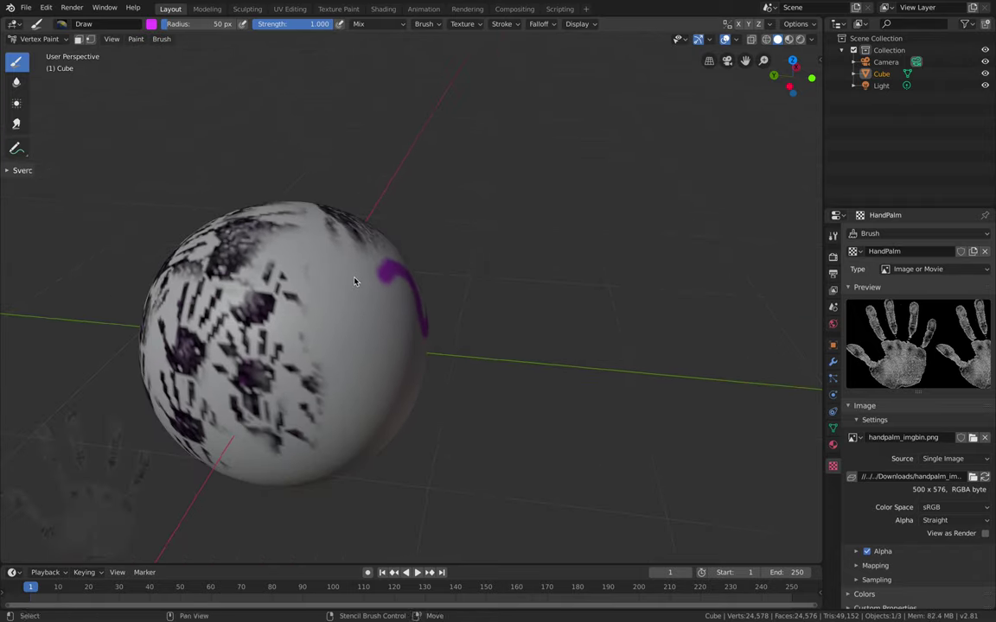
{"action": "right_click_drag", "start_coordinate": [113, 471], "coordinate": [364, 301]}
Paint large handprints through the stencil onto several sides of the rounded cube.
{"action": "mouse_move", "coordinate": [280, 324]}
{"action": "left_mouse_down"}
{"action": "mouse_move", "coordinate": [309, 285]}
{"action": "mouse_move", "coordinate": [329, 344]}
{"action": "mouse_move", "coordinate": [342, 345]}
{"action": "mouse_move", "coordinate": [307, 249]}
{"action": "mouse_move", "coordinate": [394, 278]}
{"action": "left_mouse_up"}
{"action": "middle_click_drag", "start_coordinate": [439, 322], "coordinate": [372, 263]}
{"action": "mouse_move", "coordinate": [279, 325]}
{"action": "left_mouse_down"}
{"action": "mouse_move", "coordinate": [300, 328]}
{"action": "mouse_move", "coordinate": [316, 369]}
{"action": "mouse_move", "coordinate": [344, 393]}
{"action": "mouse_move", "coordinate": [394, 361]}
{"action": "left_mouse_up"}
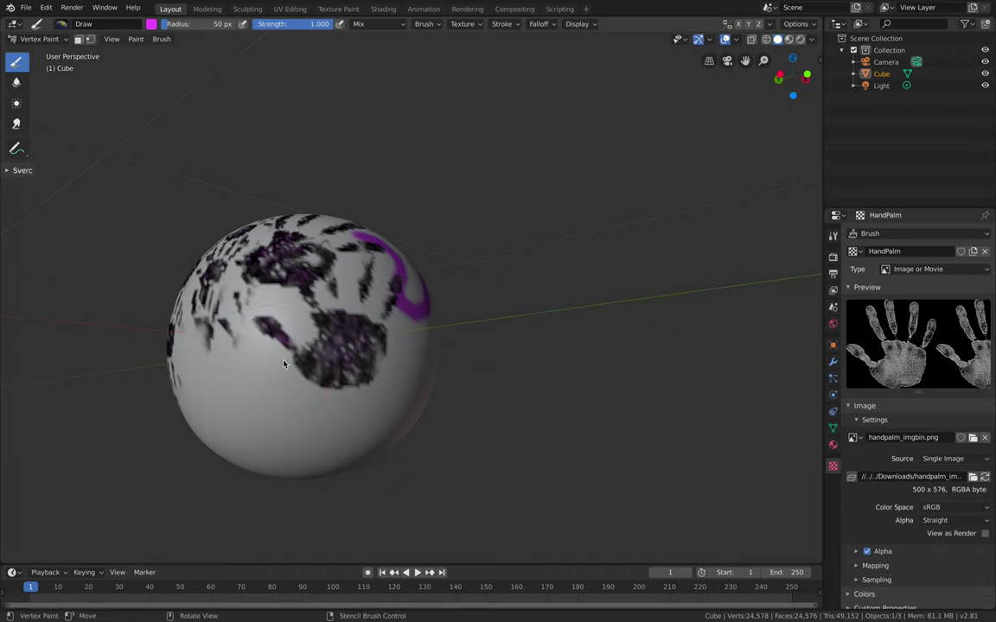
{"action": "mouse_move", "coordinate": [382, 305]}
{"action": "middle_mouse_down"}
{"action": "mouse_move", "coordinate": [365, 329]}
{"action": "mouse_move", "coordinate": [354, 327]}
{"action": "mouse_move", "coordinate": [361, 342]}
{"action": "middle_mouse_up"}
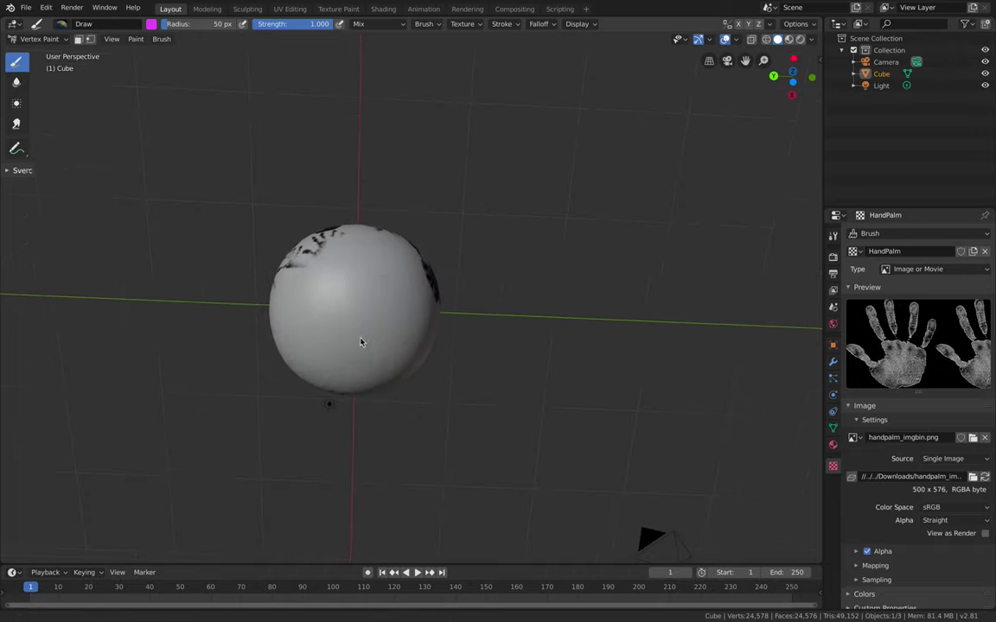
{"action": "scroll", "coordinate": [349, 278], "scroll_direction": "up", "scroll_amount": 2}
{"action": "scroll", "coordinate": [351, 285], "scroll_direction": "down", "scroll_amount": 1}
{"action": "mouse_move", "coordinate": [297, 260]}
{"action": "left_mouse_down"}
{"action": "mouse_move", "coordinate": [283, 367]}
{"action": "mouse_move", "coordinate": [345, 372]}
{"action": "left_mouse_up"}
{"action": "middle_click_drag", "start_coordinate": [345, 371], "coordinate": [365, 291]}
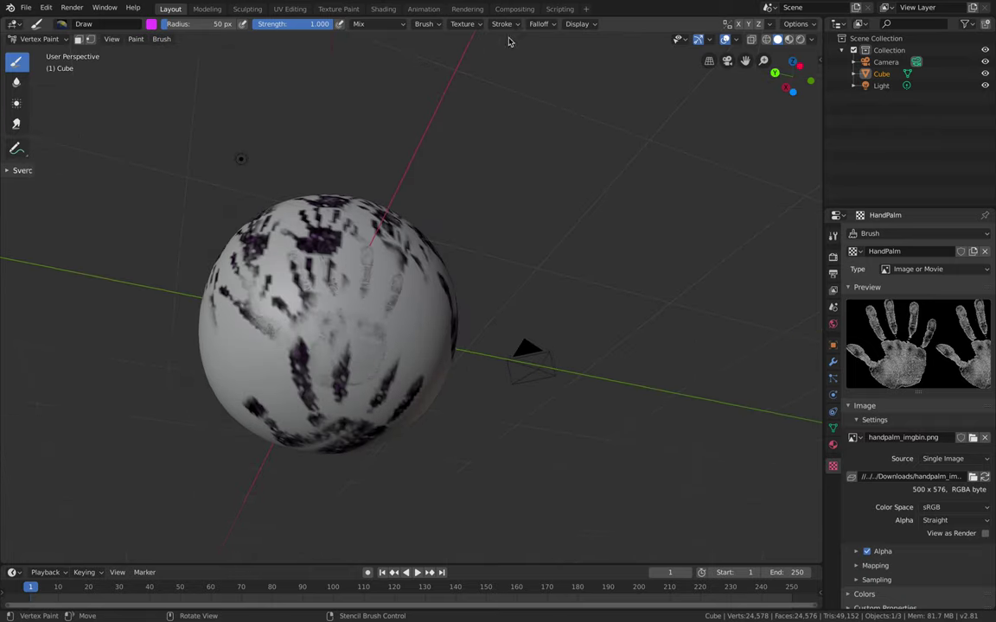
Set the brush texture's mapping to Random and paint a stroke on a blank area of the rounded cube.
{"action": "left_click", "coordinate": [464, 24]}
{"action": "left_click", "coordinate": [491, 59]}
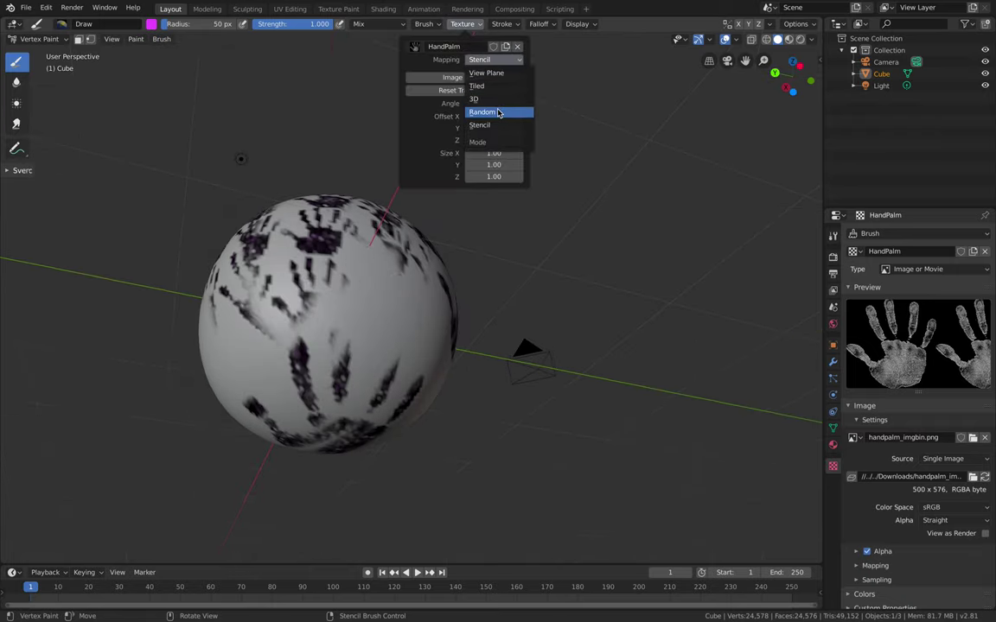
{"action": "left_click", "coordinate": [499, 113]}
{"action": "middle_click_drag", "start_coordinate": [377, 321], "coordinate": [400, 320]}
{"action": "mouse_move", "coordinate": [398, 348]}
{"action": "left_mouse_down"}
{"action": "mouse_move", "coordinate": [392, 302]}
{"action": "mouse_move", "coordinate": [327, 311]}
{"action": "left_mouse_up"}
{"action": "mouse_move", "coordinate": [306, 294]}
{"action": "middle_mouse_down"}
{"action": "mouse_move", "coordinate": [358, 298]}
{"action": "mouse_move", "coordinate": [290, 272]}
{"action": "mouse_move", "coordinate": [323, 279]}
{"action": "mouse_move", "coordinate": [364, 335]}
{"action": "middle_mouse_up"}
{"action": "scroll", "coordinate": [320, 278], "scroll_direction": "down", "scroll_amount": 2}
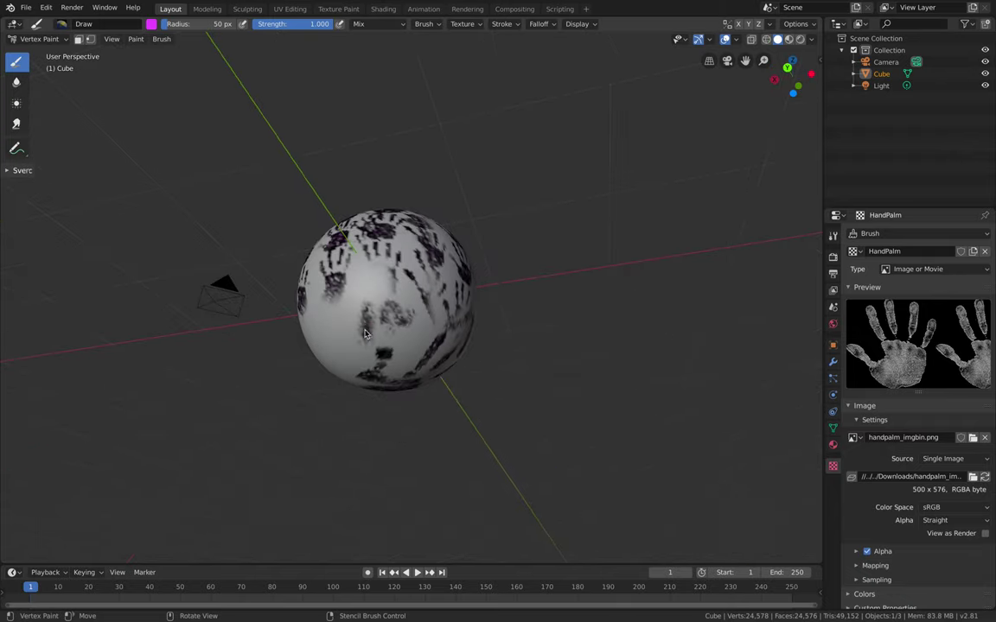
{"action": "scroll", "coordinate": [366, 328], "scroll_direction": "down", "scroll_amount": 4}
{"action": "scroll", "coordinate": [390, 312], "scroll_direction": "up", "scroll_amount": 6}
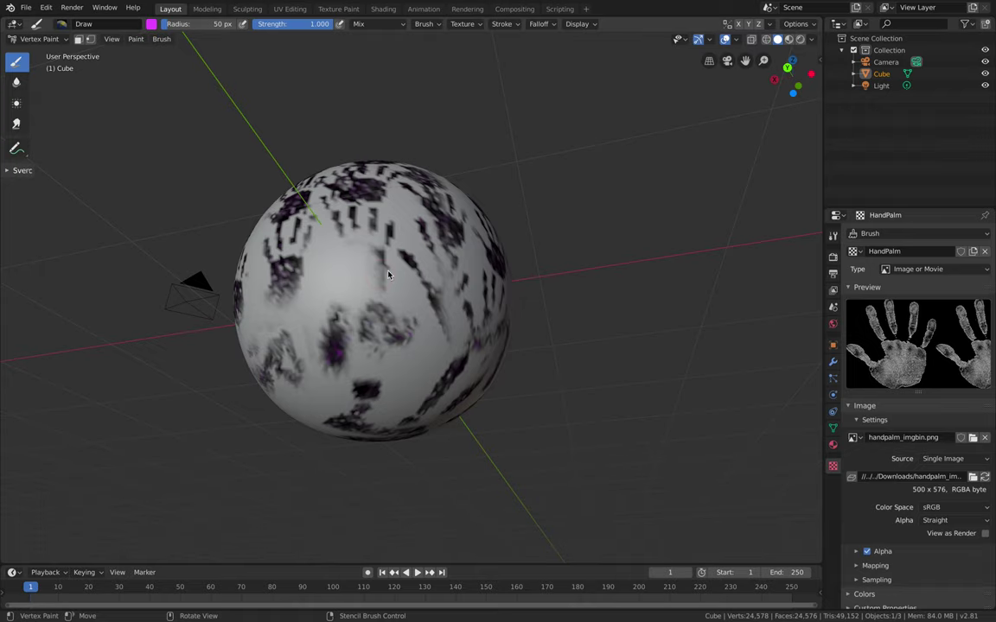
Enlarge the brush radius to 189 px, paint strokes with the random texture across the rounded cube, and save the file.
{"action": "left_click_drag", "start_coordinate": [200, 24], "coordinate": [221, 24]}
{"action": "mouse_move", "coordinate": [352, 339]}
{"action": "left_mouse_down"}
{"action": "mouse_move", "coordinate": [337, 266]}
{"action": "mouse_move", "coordinate": [338, 299]}
{"action": "mouse_move", "coordinate": [372, 285]}
{"action": "left_mouse_up"}
{"action": "scroll", "coordinate": [338, 267], "scroll_direction": "down", "scroll_amount": 4}
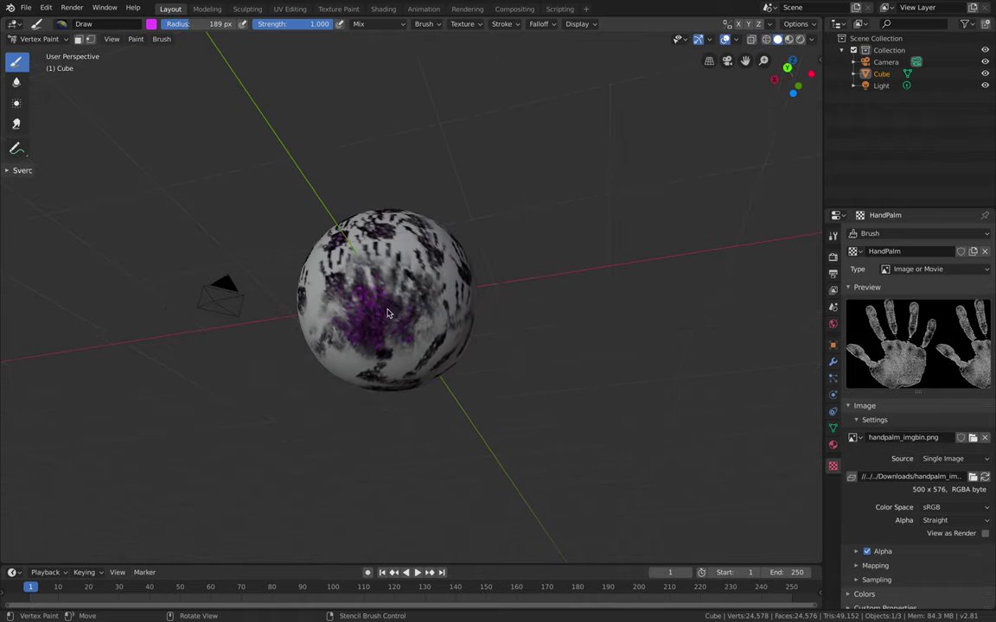
{"action": "mouse_move", "coordinate": [372, 286]}
{"action": "middle_mouse_down"}
{"action": "mouse_move", "coordinate": [420, 317]}
{"action": "mouse_move", "coordinate": [429, 307]}
{"action": "mouse_move", "coordinate": [428, 337]}
{"action": "middle_mouse_up"}
{"action": "mouse_move", "coordinate": [428, 337]}
{"action": "left_mouse_down"}
{"action": "mouse_move", "coordinate": [436, 331]}
{"action": "mouse_move", "coordinate": [425, 319]}
{"action": "left_mouse_up"}
{"action": "middle_click_drag", "start_coordinate": [425, 318], "coordinate": [451, 309]}
{"action": "mouse_move", "coordinate": [451, 309]}
{"action": "left_mouse_down"}
{"action": "mouse_move", "coordinate": [432, 315]}
{"action": "mouse_move", "coordinate": [455, 315]}
{"action": "left_mouse_up"}
{"action": "scroll", "coordinate": [456, 315], "scroll_direction": "up", "scroll_amount": 1}
{"action": "key", "text": "ctrl+s"}
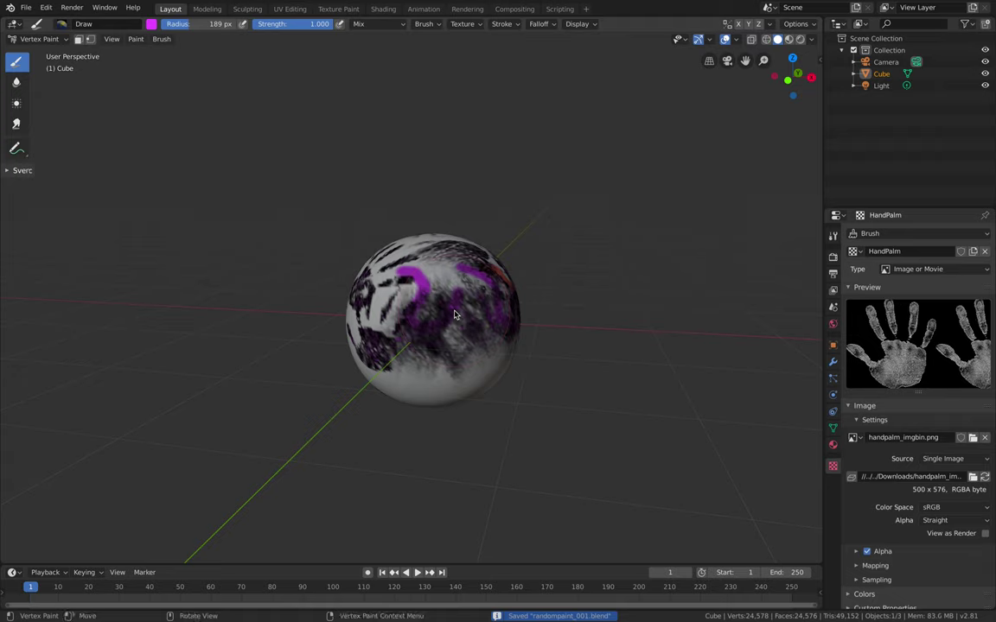
Enable the Color Ramp in the HandPalm texture's color settings.
{"action": "scroll", "coordinate": [456, 315], "scroll_direction": "up", "scroll_amount": 2}
{"action": "scroll", "coordinate": [886, 579], "scroll_direction": "down", "scroll_amount": 1}
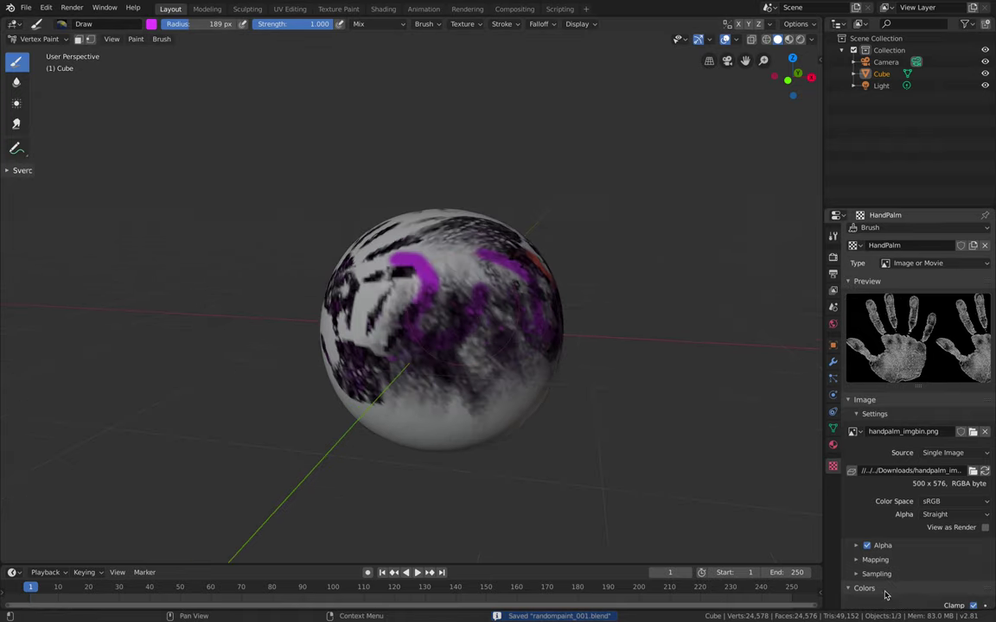
{"action": "left_click", "coordinate": [887, 588]}
{"action": "scroll", "coordinate": [890, 588], "scroll_direction": "down", "scroll_amount": 3}
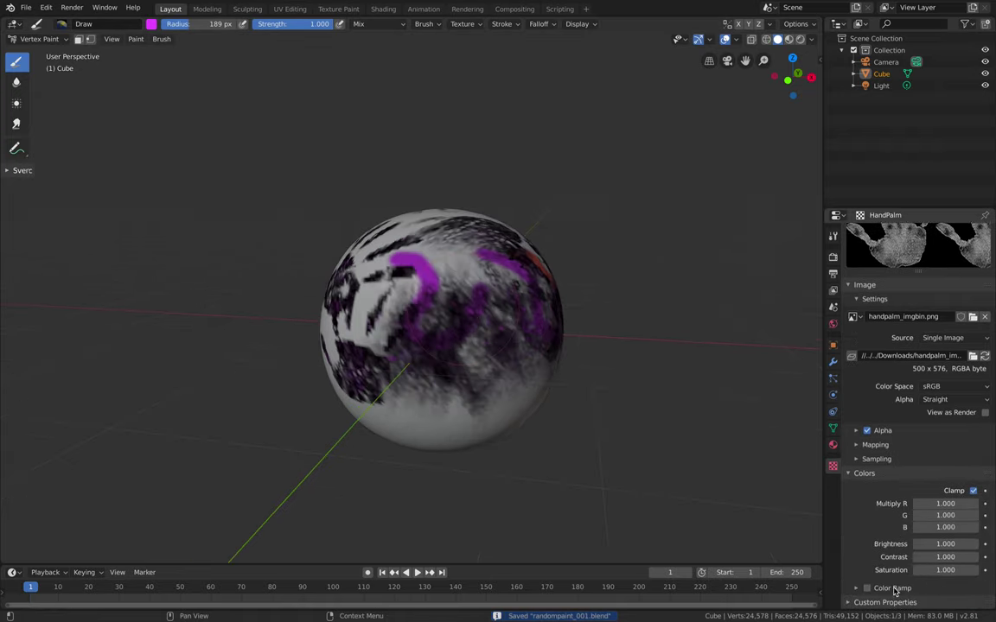
{"action": "left_click", "coordinate": [868, 589]}
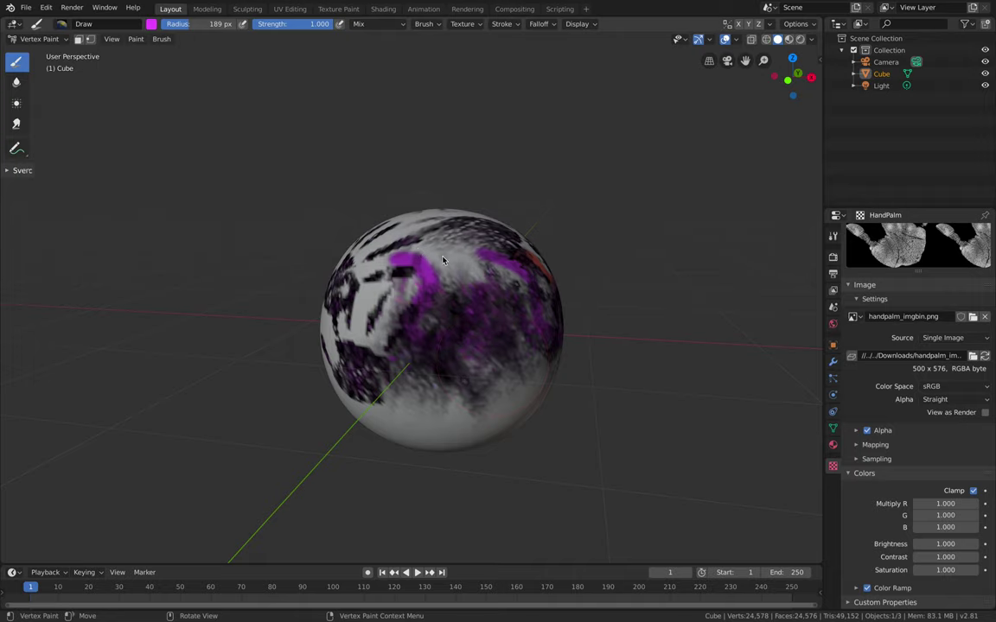
Paint textured strokes on further sides of the rounded cube using the ramp-adjusted texture.
{"action": "middle_click_drag", "start_coordinate": [402, 242], "coordinate": [432, 258]}
{"action": "scroll", "coordinate": [341, 275], "scroll_direction": "up", "scroll_amount": 2}
{"action": "mouse_move", "coordinate": [340, 277]}
{"action": "middle_mouse_down"}
{"action": "mouse_move", "coordinate": [367, 283]}
{"action": "mouse_move", "coordinate": [353, 282]}
{"action": "middle_mouse_up"}
{"action": "left_click_drag", "start_coordinate": [350, 296], "coordinate": [348, 342]}
{"action": "middle_click_drag", "start_coordinate": [317, 433], "coordinate": [360, 393]}
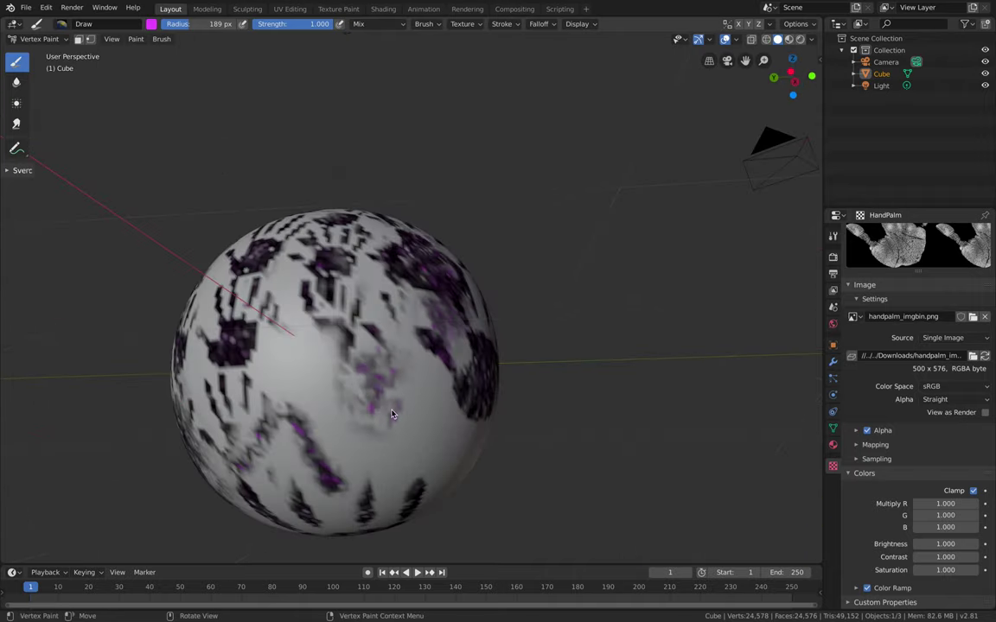
{"action": "left_click_drag", "start_coordinate": [391, 414], "coordinate": [364, 370]}
{"action": "middle_click_drag", "start_coordinate": [373, 363], "coordinate": [390, 343]}
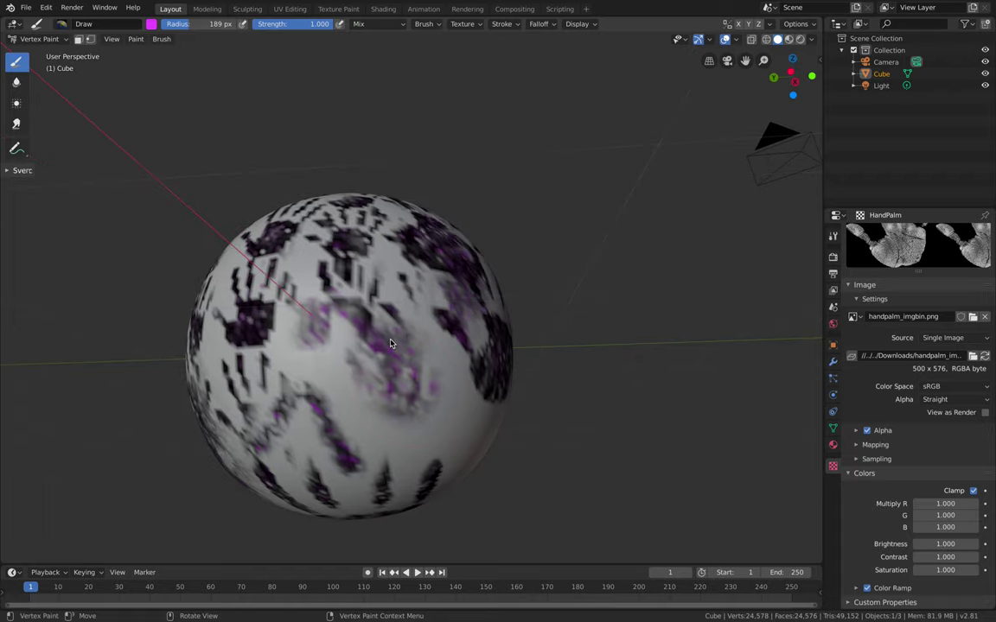
Paint a test stroke with the texture's alpha inverted and turn the inversion back off.
{"action": "left_click", "coordinate": [857, 432]}
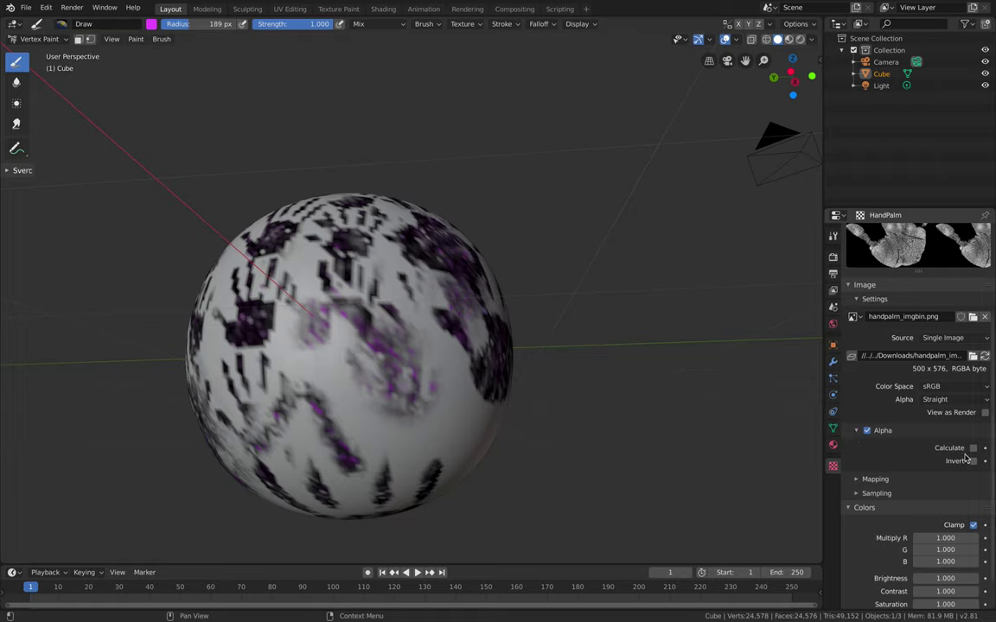
{"action": "mouse_move", "coordinate": [307, 290]}
{"action": "left_mouse_down"}
{"action": "mouse_move", "coordinate": [290, 349]}
{"action": "mouse_move", "coordinate": [355, 368]}
{"action": "mouse_move", "coordinate": [367, 336]}
{"action": "left_mouse_up"}
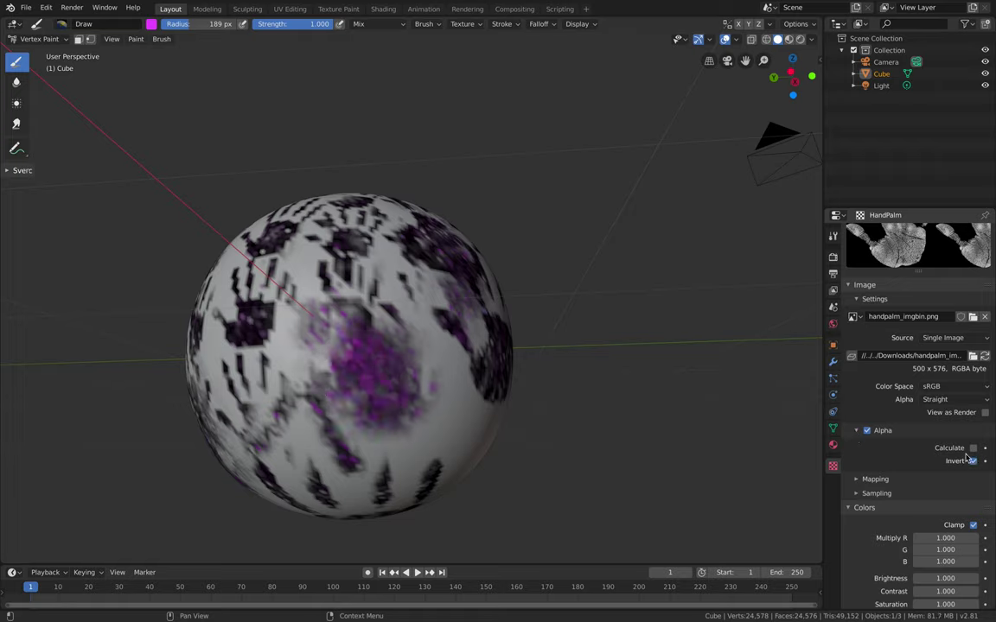
{"action": "left_click", "coordinate": [973, 462]}
Set the Color Ramp's first stop to white and paint a magenta stroke across the front of the rounded cube.
{"action": "scroll", "coordinate": [916, 519], "scroll_direction": "down", "scroll_amount": 2}
{"action": "left_click", "coordinate": [862, 590]}
{"action": "scroll", "coordinate": [899, 592], "scroll_direction": "down", "scroll_amount": 3}
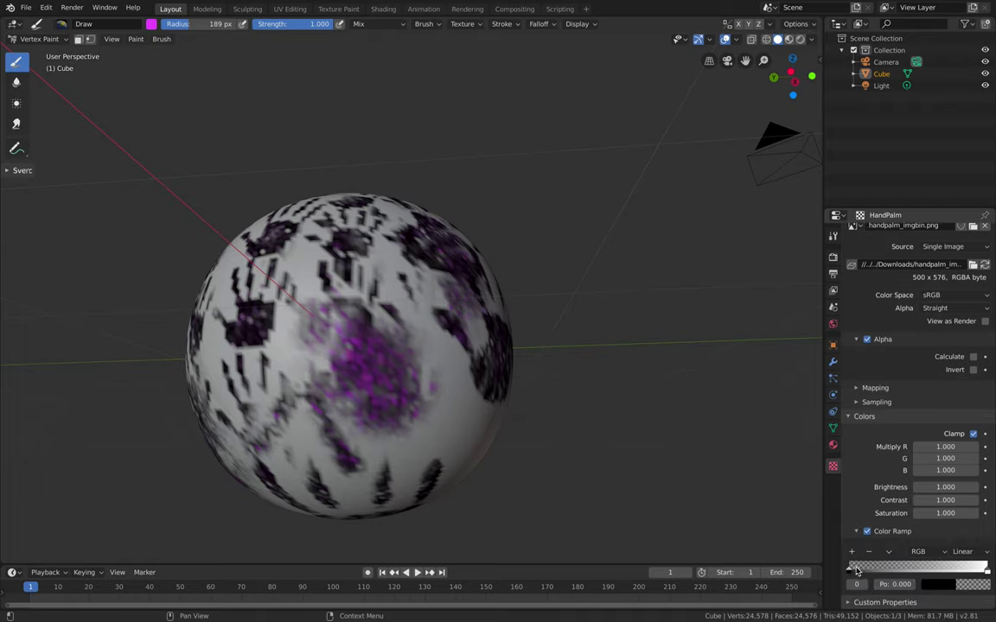
{"action": "left_click", "coordinate": [938, 585]}
{"action": "left_click", "coordinate": [983, 418]}
{"action": "mouse_move", "coordinate": [380, 363]}
{"action": "left_mouse_down"}
{"action": "mouse_move", "coordinate": [427, 416]}
{"action": "mouse_move", "coordinate": [352, 275]}
{"action": "mouse_move", "coordinate": [303, 329]}
{"action": "left_mouse_up"}
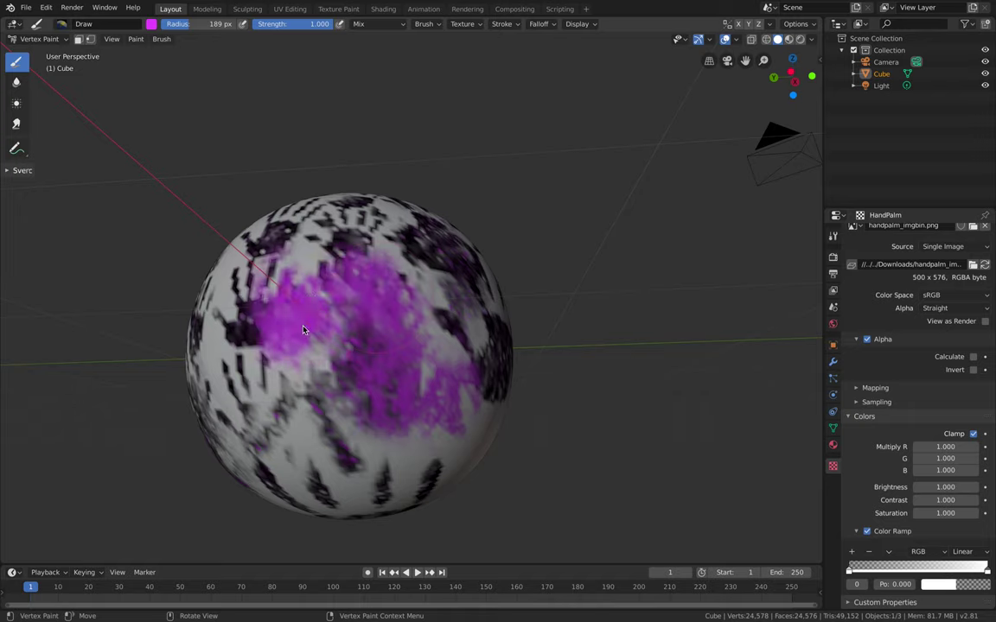
Show the Draw brush's tool settings in the viewport sidebar and change the primary brush colour to crimson.
{"action": "left_click", "coordinate": [819, 56]}
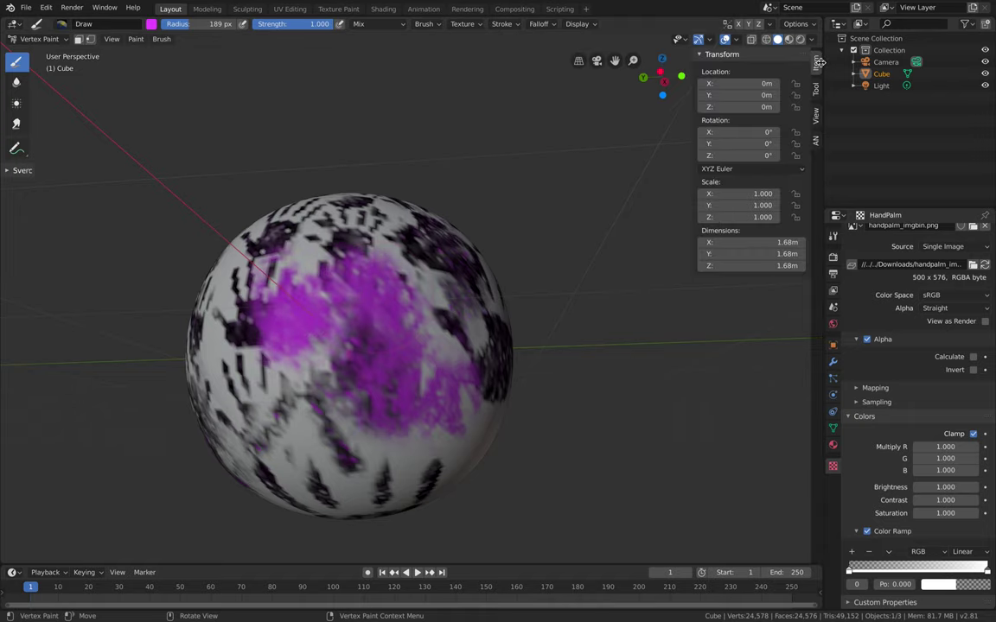
{"action": "left_click", "coordinate": [817, 119]}
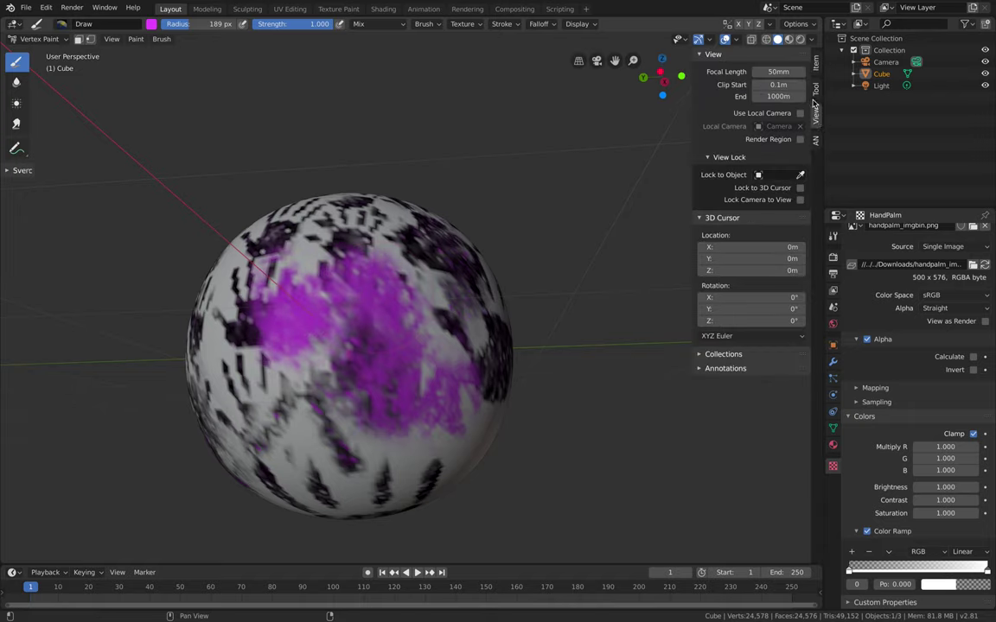
{"action": "left_click", "coordinate": [816, 91]}
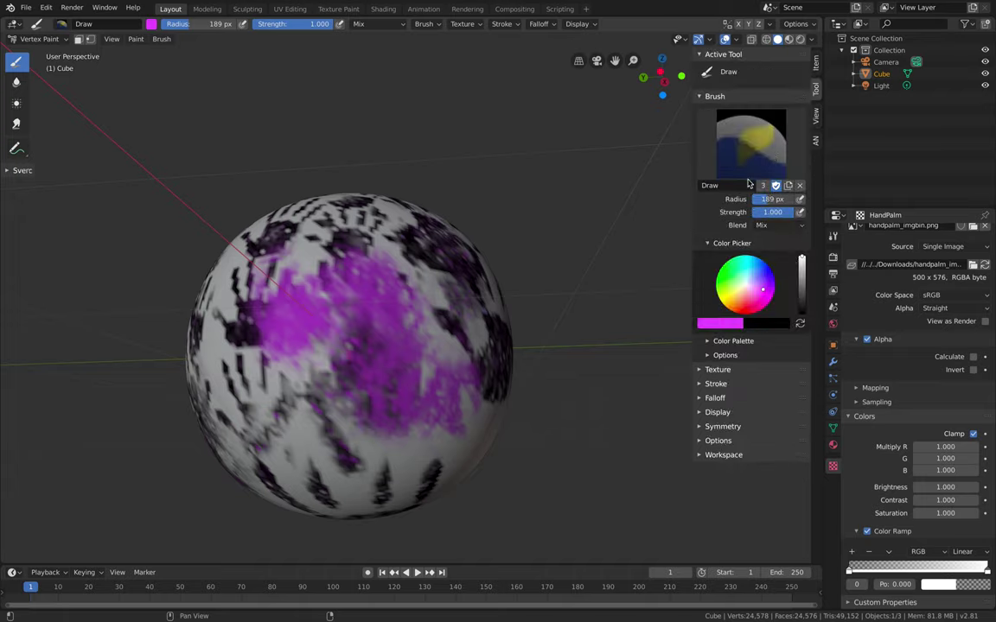
{"action": "left_click", "coordinate": [765, 328]}
{"action": "mouse_move", "coordinate": [733, 275]}
{"action": "left_mouse_down"}
{"action": "mouse_move", "coordinate": [765, 307]}
{"action": "mouse_move", "coordinate": [756, 311]}
{"action": "left_mouse_up"}
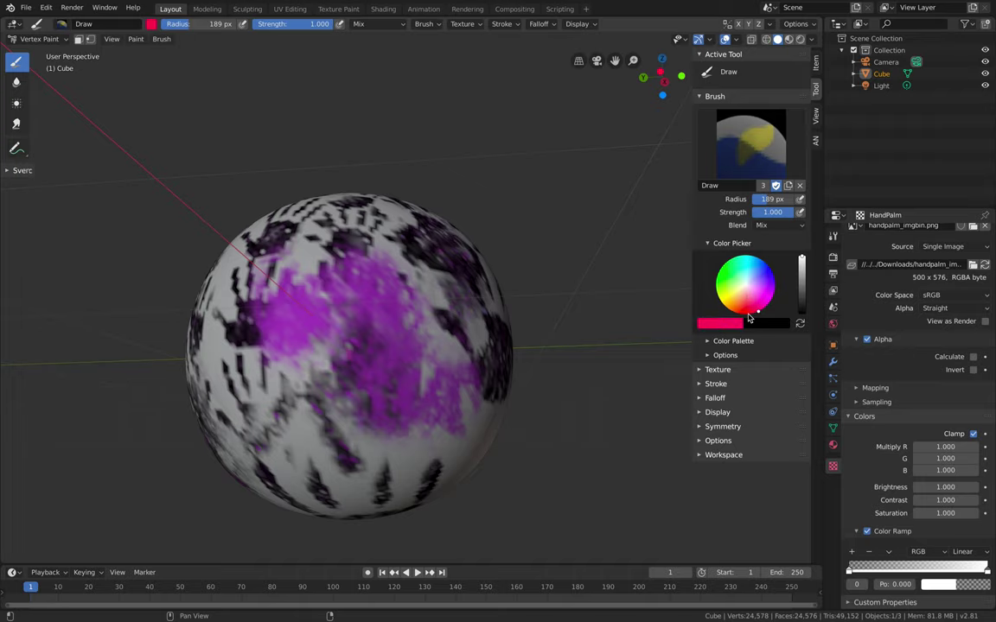
Paint a crimson stroke over the magenta area and swap the primary and secondary brush colours.
{"action": "mouse_move", "coordinate": [408, 335]}
{"action": "left_mouse_down"}
{"action": "mouse_move", "coordinate": [277, 335]}
{"action": "mouse_move", "coordinate": [284, 351]}
{"action": "left_mouse_up"}
{"action": "mouse_move", "coordinate": [393, 263]}
{"action": "middle_mouse_down"}
{"action": "mouse_move", "coordinate": [401, 273]}
{"action": "mouse_move", "coordinate": [385, 268]}
{"action": "middle_mouse_up"}
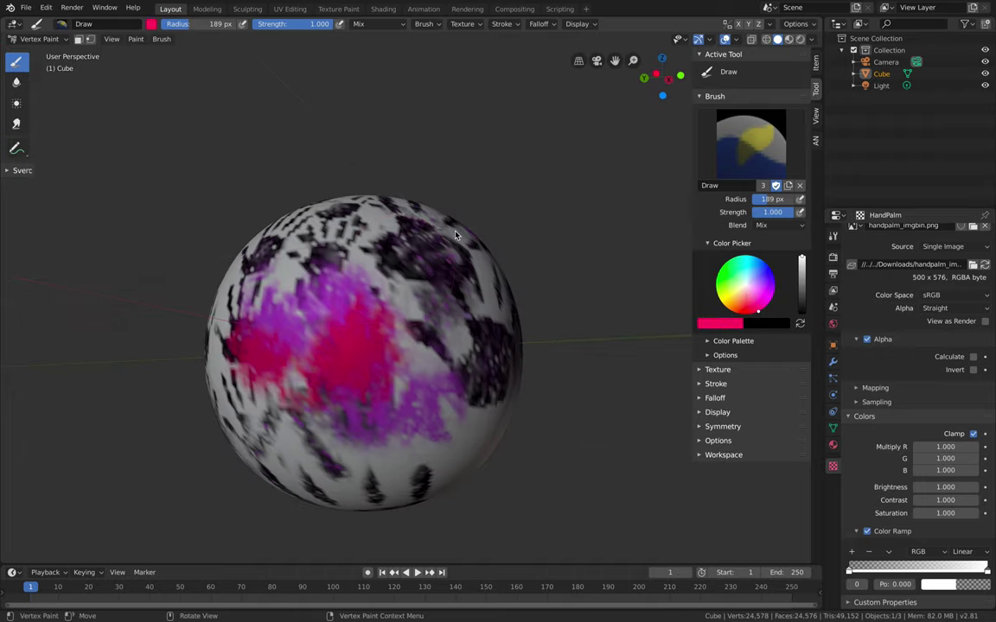
{"action": "key", "text": "x"}
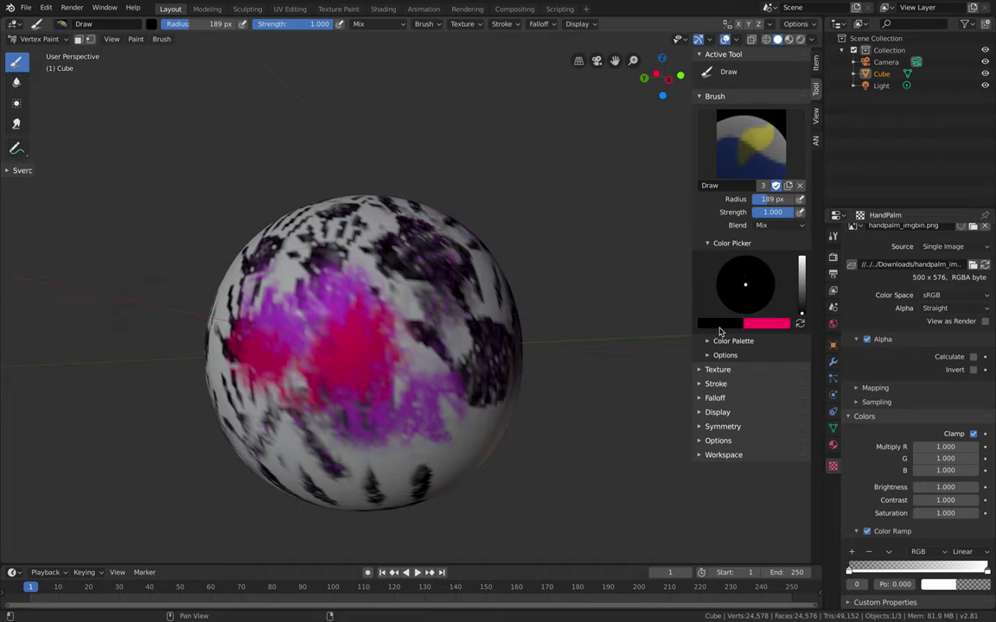
Set the primary brush colour to bright blue and paint a stroke across the side of the rounded cube.
{"action": "left_click_drag", "start_coordinate": [804, 273], "coordinate": [802, 256]}
{"action": "left_click_drag", "start_coordinate": [751, 283], "coordinate": [769, 265]}
{"action": "left_click_drag", "start_coordinate": [486, 323], "coordinate": [309, 363]}
{"action": "middle_click_drag", "start_coordinate": [310, 363], "coordinate": [347, 333]}
{"action": "scroll", "coordinate": [348, 333], "scroll_direction": "down", "scroll_amount": 3}
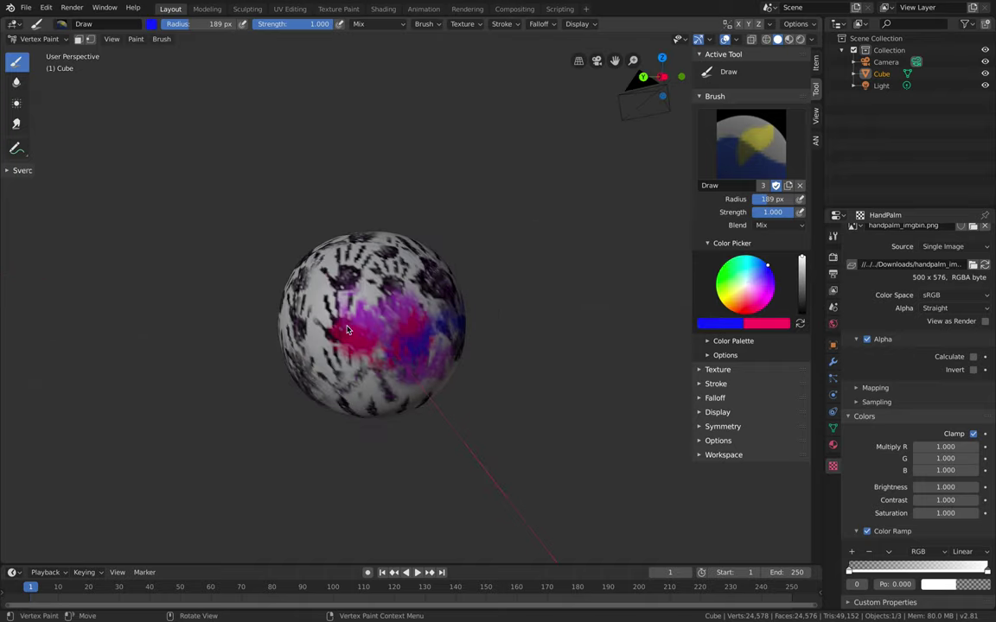
Paint more blue strokes over the neighbouring side of the rounded cube and save the file.
{"action": "left_click_drag", "start_coordinate": [347, 332], "coordinate": [355, 283]}
{"action": "scroll", "coordinate": [356, 286], "scroll_direction": "up", "scroll_amount": 2}
{"action": "mouse_move", "coordinate": [356, 286]}
{"action": "middle_mouse_down"}
{"action": "mouse_move", "coordinate": [321, 285]}
{"action": "mouse_move", "coordinate": [353, 264]}
{"action": "middle_mouse_up"}
{"action": "mouse_move", "coordinate": [350, 262]}
{"action": "left_mouse_down"}
{"action": "mouse_move", "coordinate": [314, 282]}
{"action": "mouse_move", "coordinate": [346, 305]}
{"action": "left_mouse_up"}
{"action": "scroll", "coordinate": [317, 283], "scroll_direction": "down", "scroll_amount": 3}
{"action": "middle_click_drag", "start_coordinate": [346, 303], "coordinate": [386, 301]}
{"action": "key", "text": "ctrl+s"}
{"action": "left_click", "coordinate": [384, 300], "text": "ctrl"}
{"action": "scroll", "coordinate": [382, 290], "scroll_direction": "up", "scroll_amount": 3}
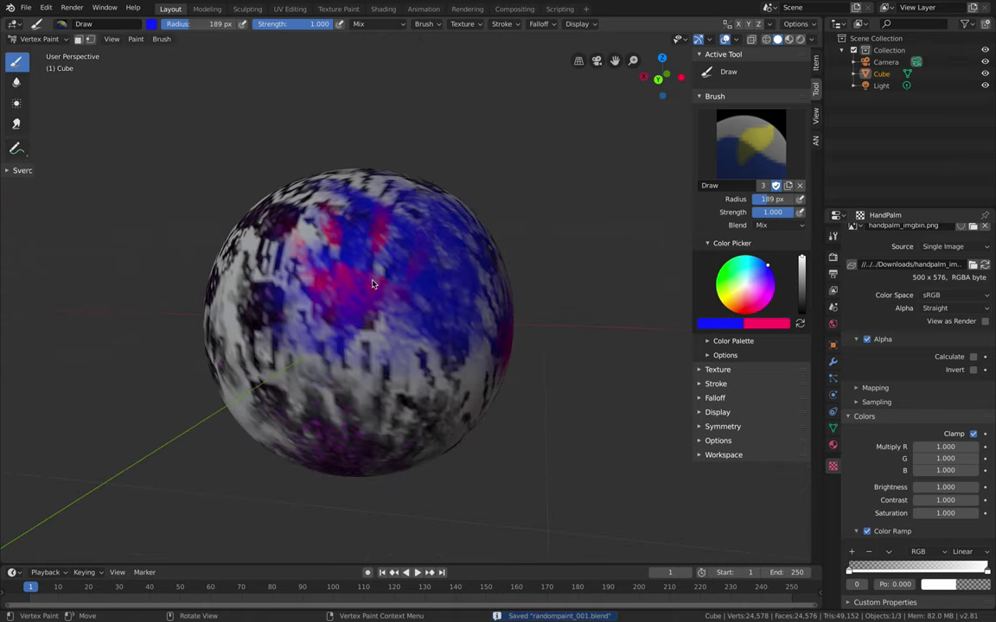
Switch the cube to Object Mode, then add and apply a Subdivision Surface modifier.
{"action": "left_click", "coordinate": [43, 573]}
{"action": "left_click", "coordinate": [39, 39]}
{"action": "left_click", "coordinate": [34, 49]}
{"action": "middle_click_drag", "start_coordinate": [286, 251], "coordinate": [329, 251]}
{"action": "left_click", "coordinate": [832, 361]}
{"action": "left_click", "coordinate": [883, 234]}
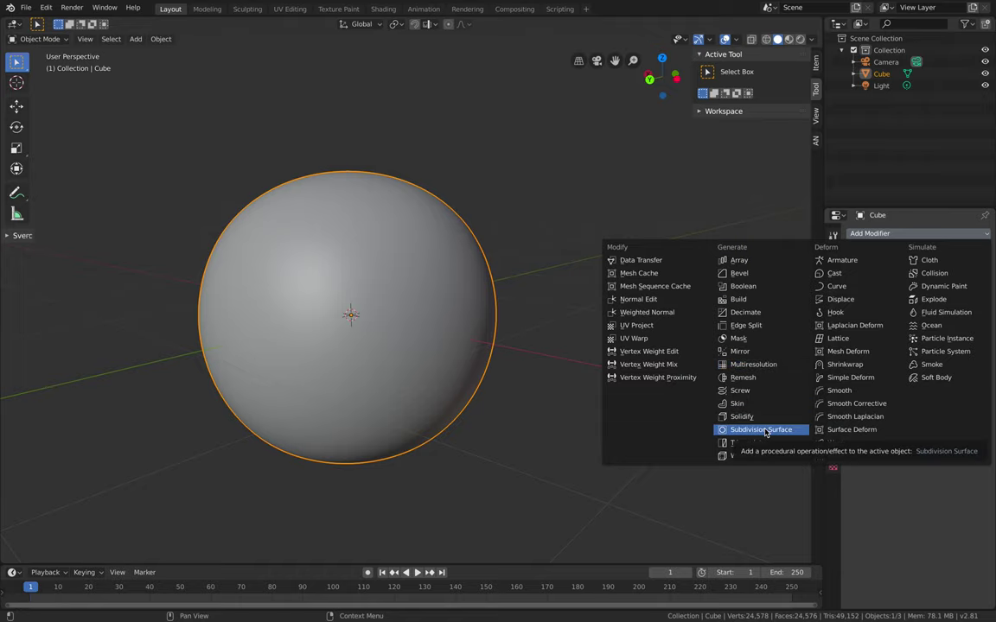
{"action": "left_click", "coordinate": [765, 430]}
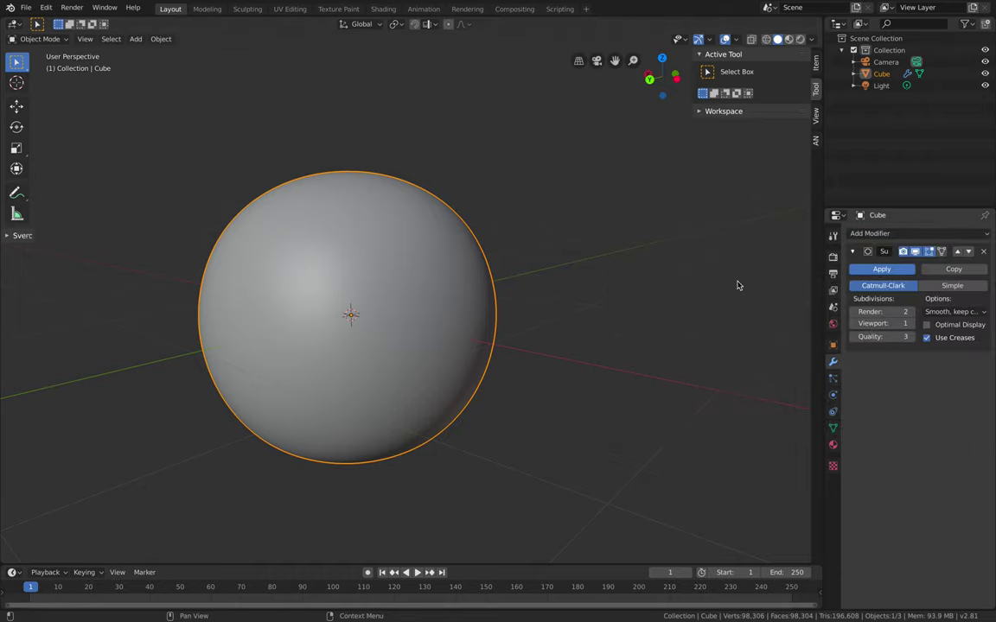
Inspect the subdivided cube's mesh density in another shading mode and return to solid shading.
{"action": "middle_click_drag", "start_coordinate": [473, 285], "coordinate": [496, 270], "text": "shift"}
{"action": "key", "text": "z"}
{"action": "left_click", "coordinate": [464, 271]}
{"action": "middle_click_drag", "start_coordinate": [382, 249], "coordinate": [389, 250]}
{"action": "key", "text": "z"}
{"action": "left_click", "coordinate": [455, 251]}
{"action": "scroll", "coordinate": [438, 268], "scroll_direction": "down", "scroll_amount": 2}
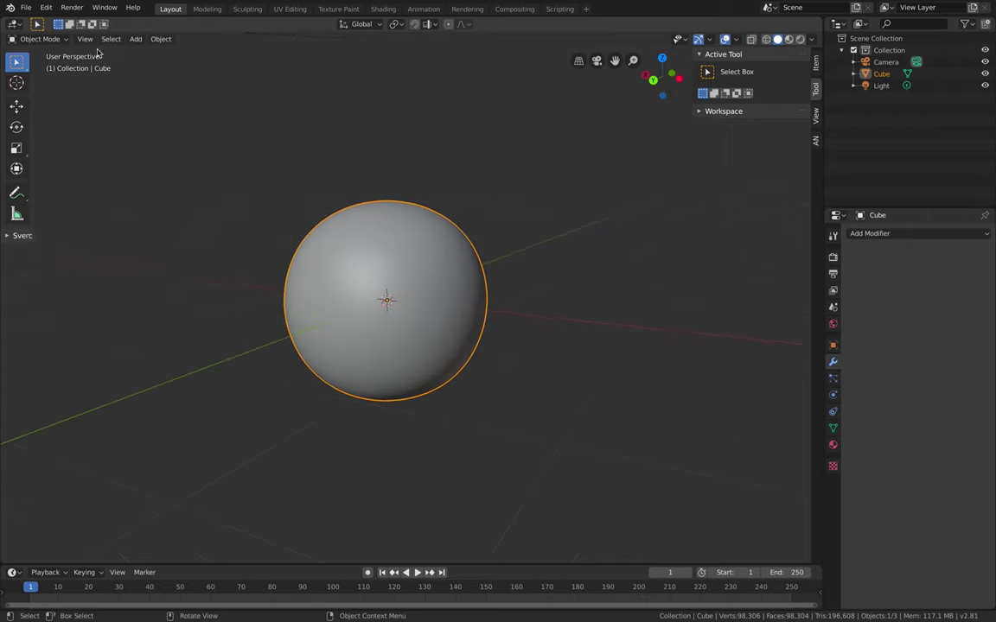
Return the cube to Vertex Paint mode and fill all its vertex colours with white.
{"action": "left_click", "coordinate": [57, 39]}
{"action": "left_click", "coordinate": [56, 89]}
{"action": "mouse_move", "coordinate": [182, 163]}
{"action": "middle_mouse_down"}
{"action": "mouse_move", "coordinate": [420, 288]}
{"action": "mouse_move", "coordinate": [400, 253]}
{"action": "mouse_move", "coordinate": [423, 266]}
{"action": "middle_mouse_up"}
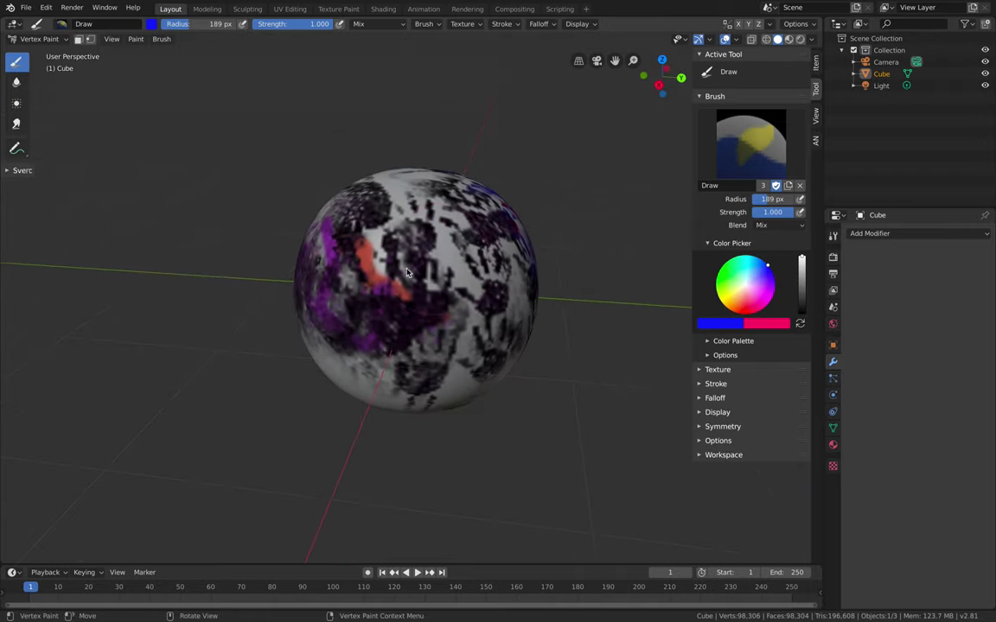
{"action": "scroll", "coordinate": [449, 313], "scroll_direction": "down", "scroll_amount": 2}
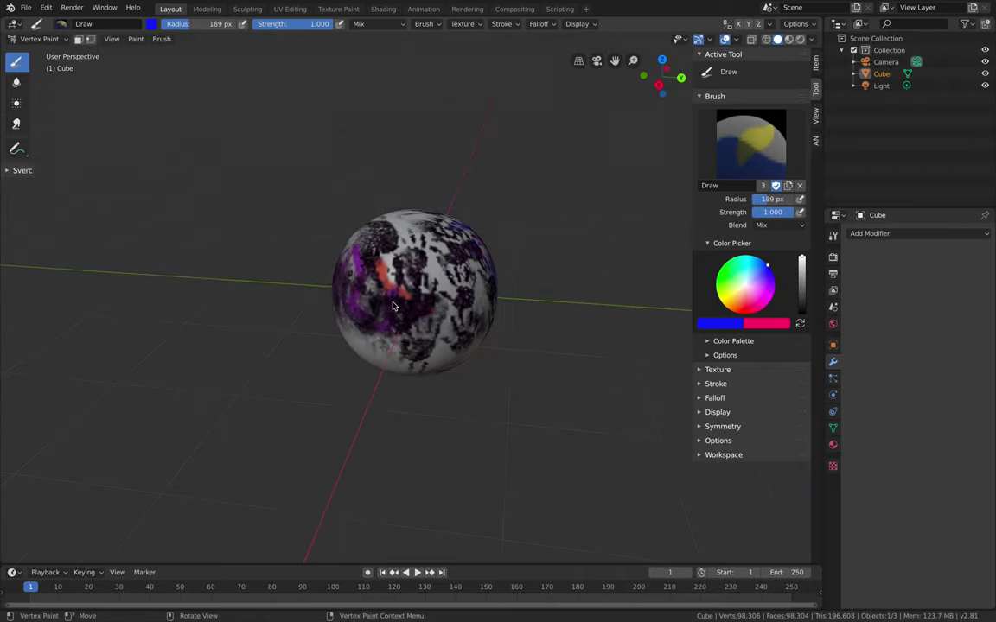
{"action": "scroll", "coordinate": [400, 299], "scroll_direction": "up", "scroll_amount": 1}
{"action": "left_click_drag", "start_coordinate": [761, 286], "coordinate": [750, 284]}
{"action": "key", "text": "shift+k"}
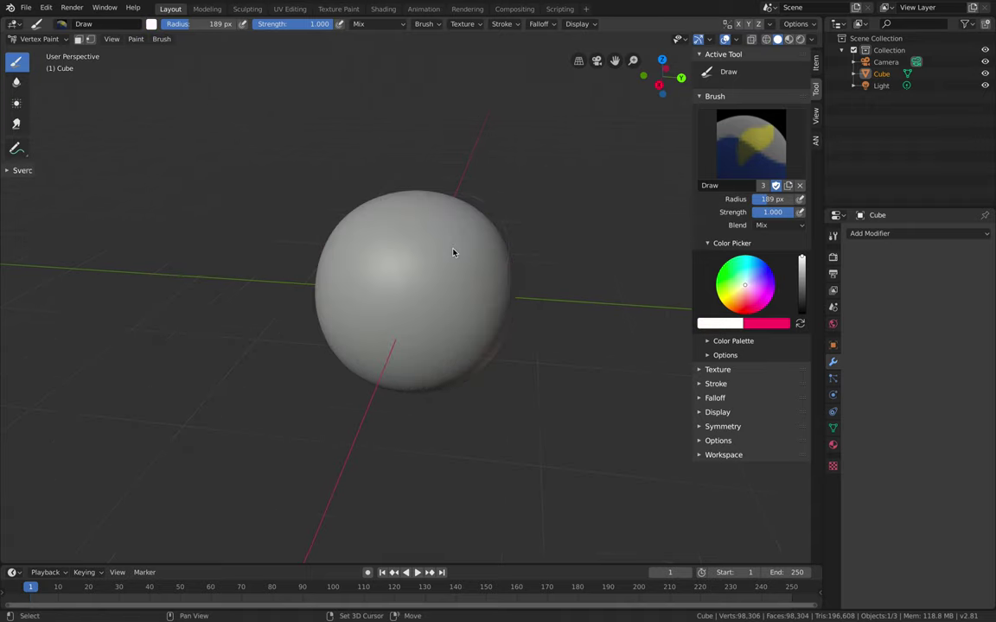
Set the primary brush colour to pale cream and fill the whole mesh with it using Set Vertex Colors.
{"action": "middle_click_drag", "start_coordinate": [464, 265], "coordinate": [449, 261]}
{"action": "scroll", "coordinate": [449, 260], "scroll_direction": "up", "scroll_amount": 2}
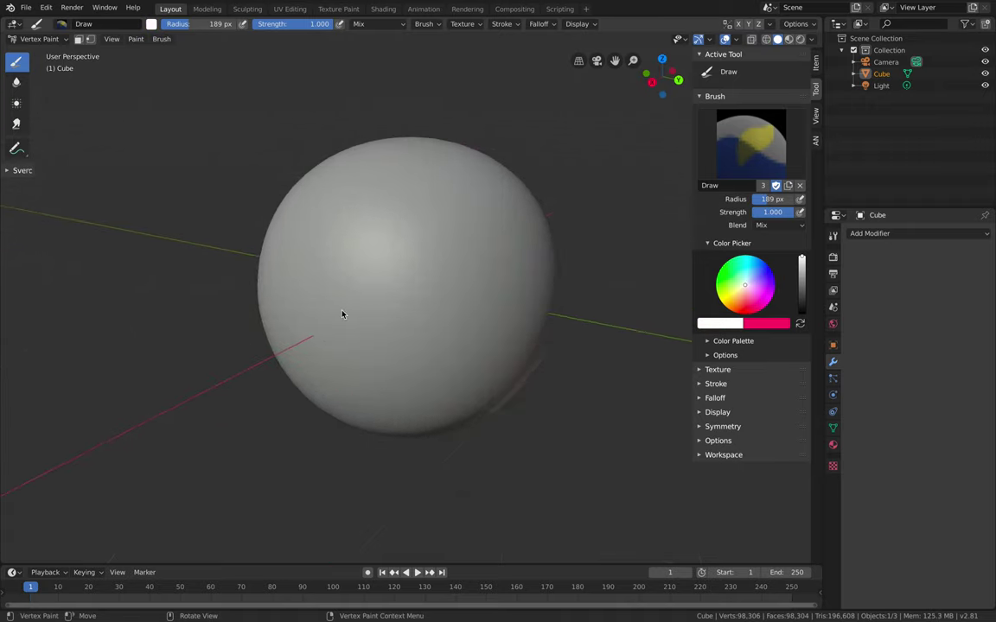
{"action": "scroll", "coordinate": [389, 209], "scroll_direction": "down", "scroll_amount": 2}
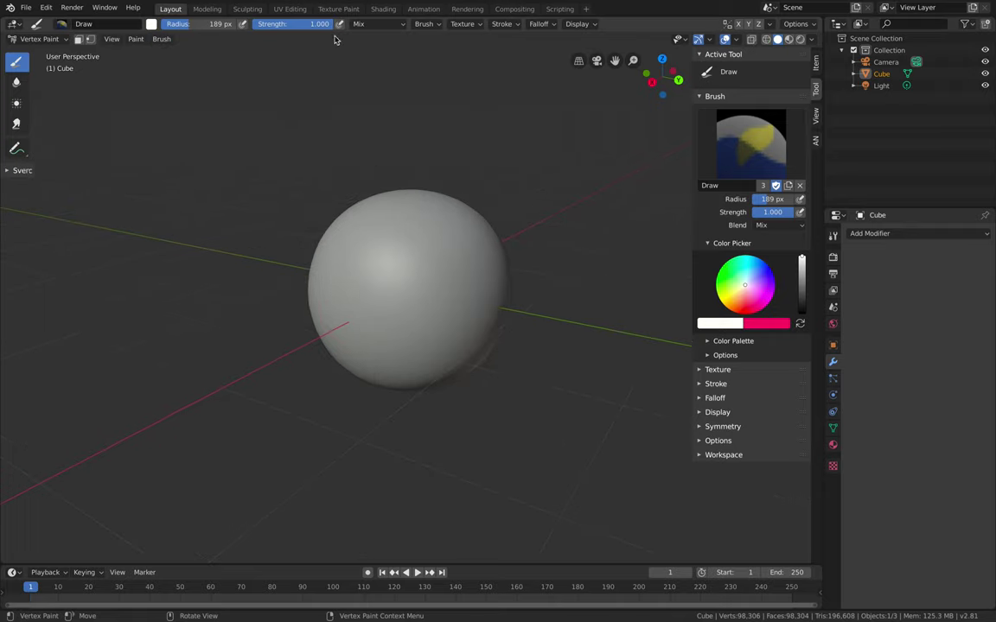
{"action": "left_click", "coordinate": [135, 40]}
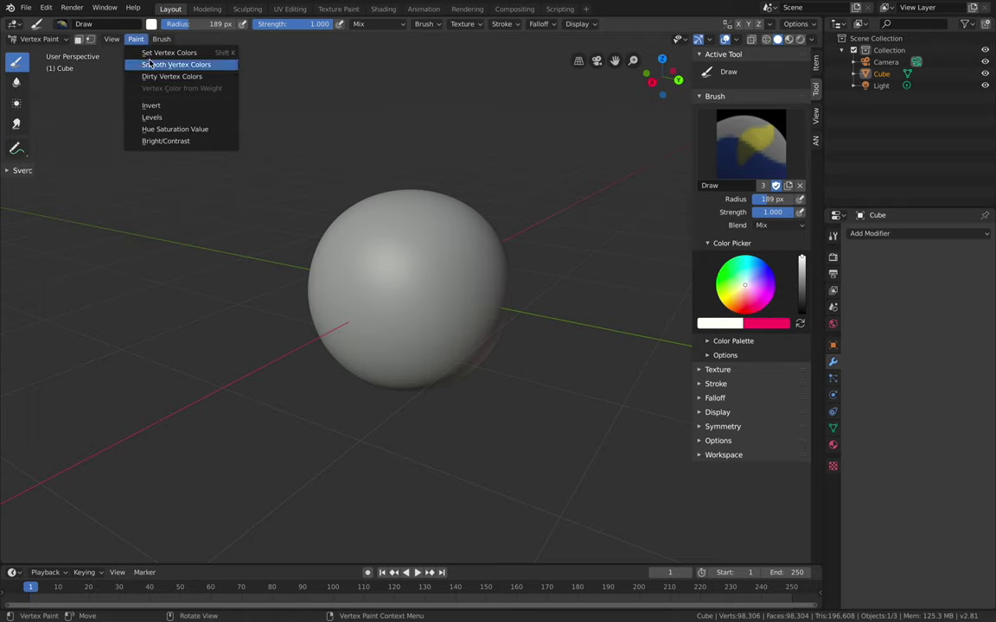
{"action": "left_click", "coordinate": [230, 57]}
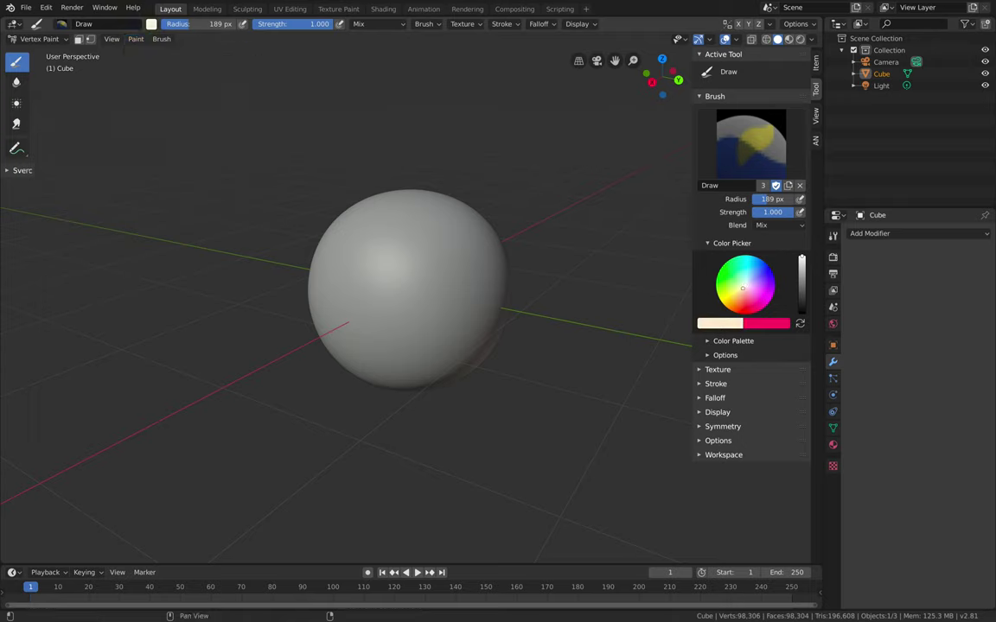
{"action": "key", "text": "shift+k"}
{"action": "mouse_move", "coordinate": [549, 280]}
{"action": "middle_mouse_down"}
{"action": "mouse_move", "coordinate": [595, 277]}
{"action": "mouse_move", "coordinate": [538, 294]}
{"action": "middle_mouse_up"}
Set the primary brush colour to light blue and paint hand print strokes on several sides of the cube.
{"action": "left_click_drag", "start_coordinate": [745, 283], "coordinate": [758, 271]}
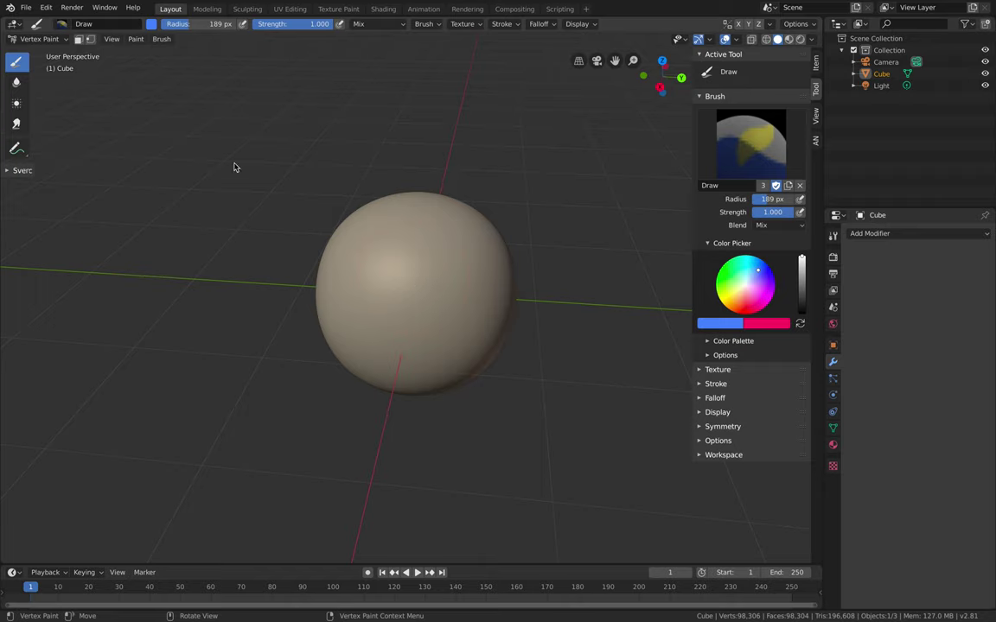
{"action": "left_click_drag", "start_coordinate": [385, 261], "coordinate": [418, 264]}
{"action": "middle_click_drag", "start_coordinate": [432, 270], "coordinate": [410, 280]}
{"action": "left_click_drag", "start_coordinate": [419, 279], "coordinate": [413, 302]}
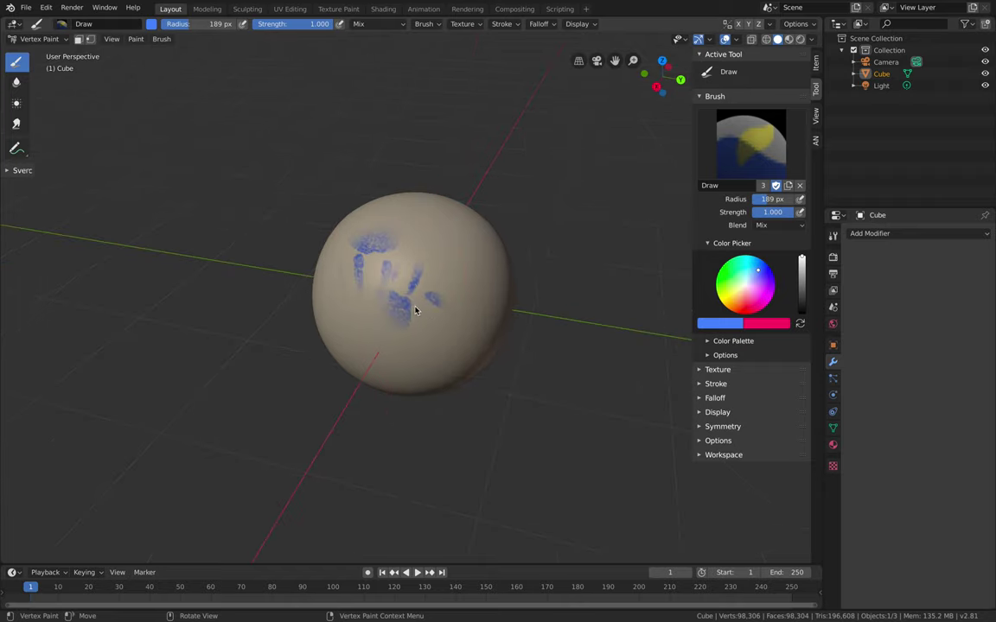
{"action": "middle_click_drag", "start_coordinate": [416, 311], "coordinate": [358, 301]}
{"action": "mouse_move", "coordinate": [372, 298]}
{"action": "left_mouse_down"}
{"action": "mouse_move", "coordinate": [393, 302]}
{"action": "mouse_move", "coordinate": [406, 275]}
{"action": "mouse_move", "coordinate": [382, 319]}
{"action": "left_mouse_up"}
{"action": "middle_click_drag", "start_coordinate": [445, 298], "coordinate": [386, 287]}
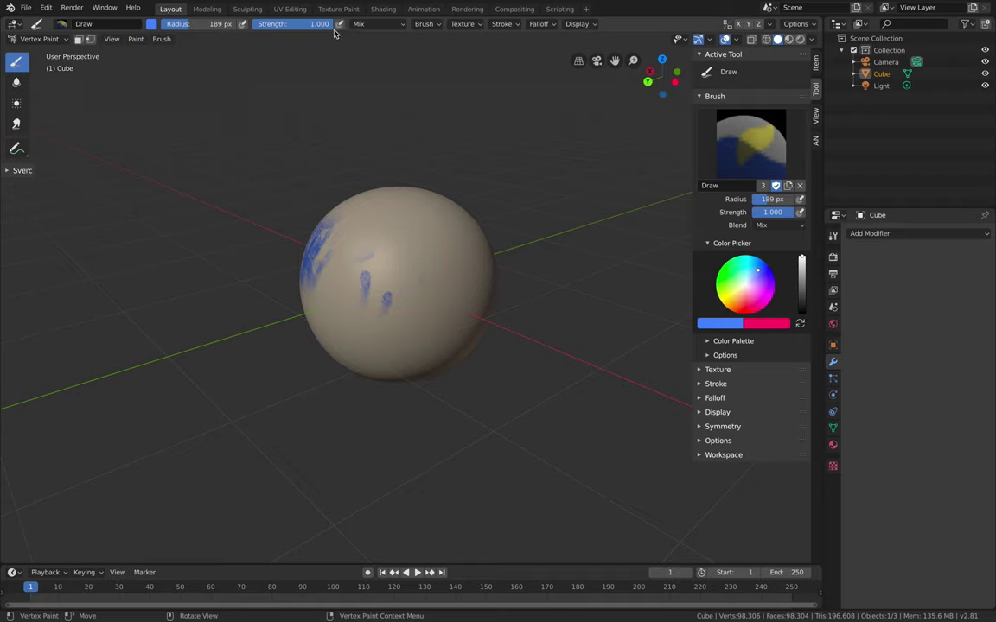
Review the brush options and the HandPalm texture's mapping modes, selecting Random.
{"action": "left_click", "coordinate": [367, 24]}
{"action": "left_click", "coordinate": [437, 25]}
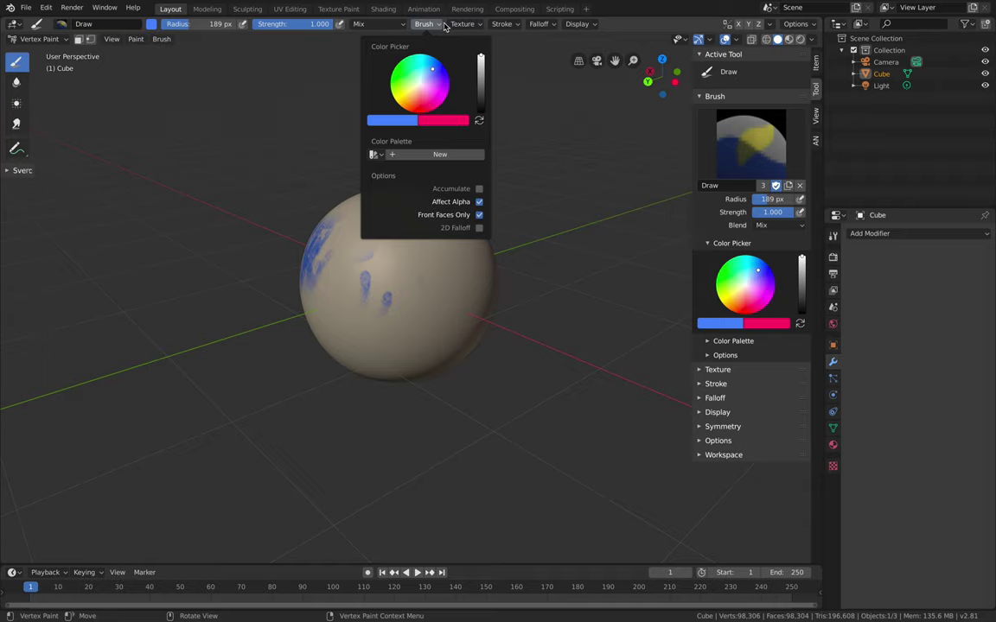
{"action": "left_click", "coordinate": [438, 25]}
{"action": "left_click", "coordinate": [450, 25]}
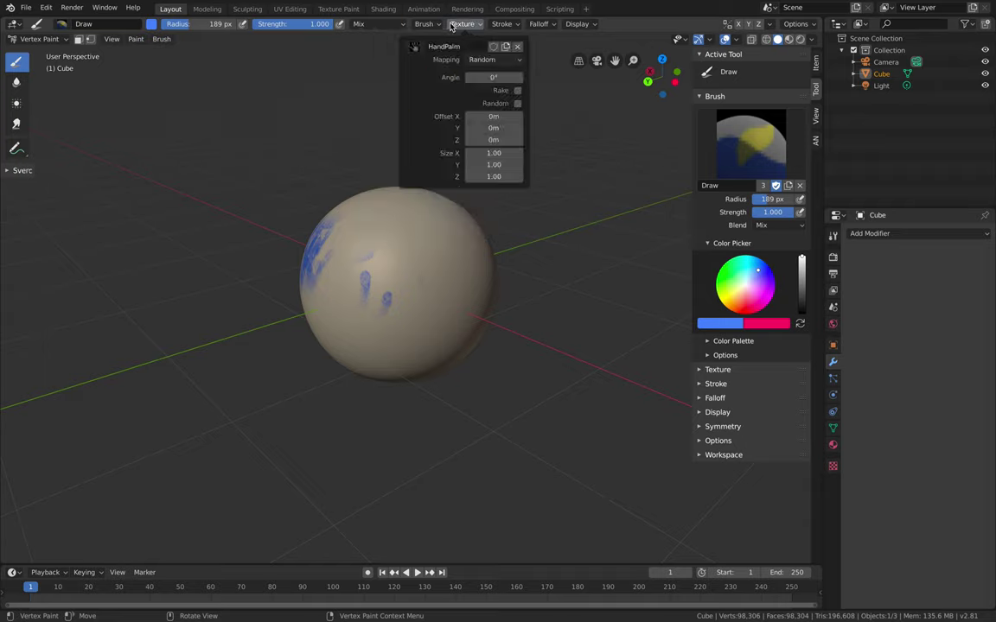
{"action": "left_click", "coordinate": [415, 46]}
{"action": "left_click", "coordinate": [495, 61]}
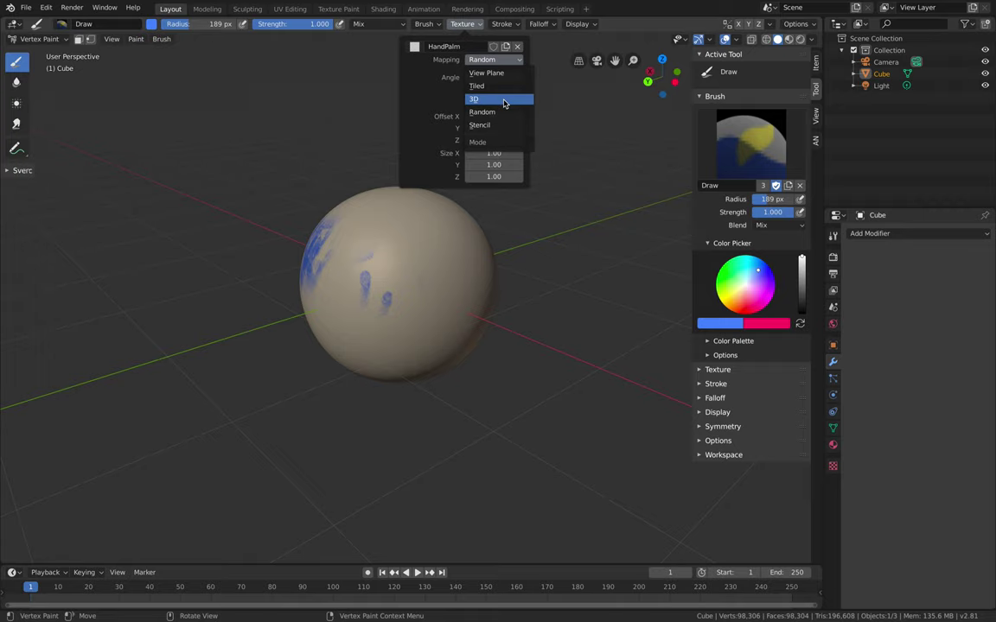
{"action": "left_click", "coordinate": [502, 112]}
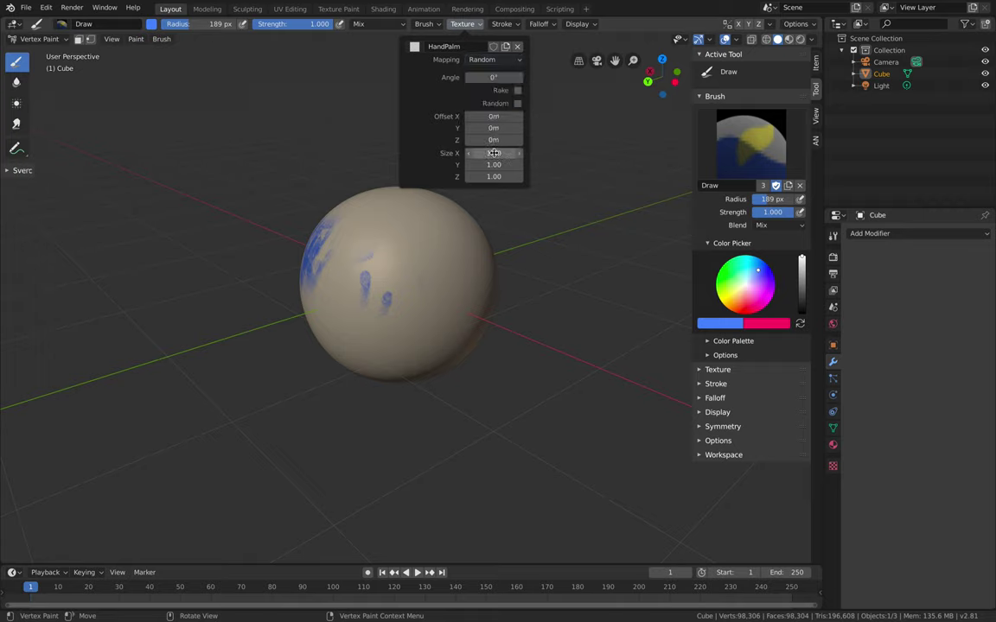
Set the brush texture's size to 0.40 on all axes and paint blue test strokes on the cube.
{"action": "left_click_drag", "start_coordinate": [425, 246], "coordinate": [420, 259]}
{"action": "left_click", "coordinate": [463, 23]}
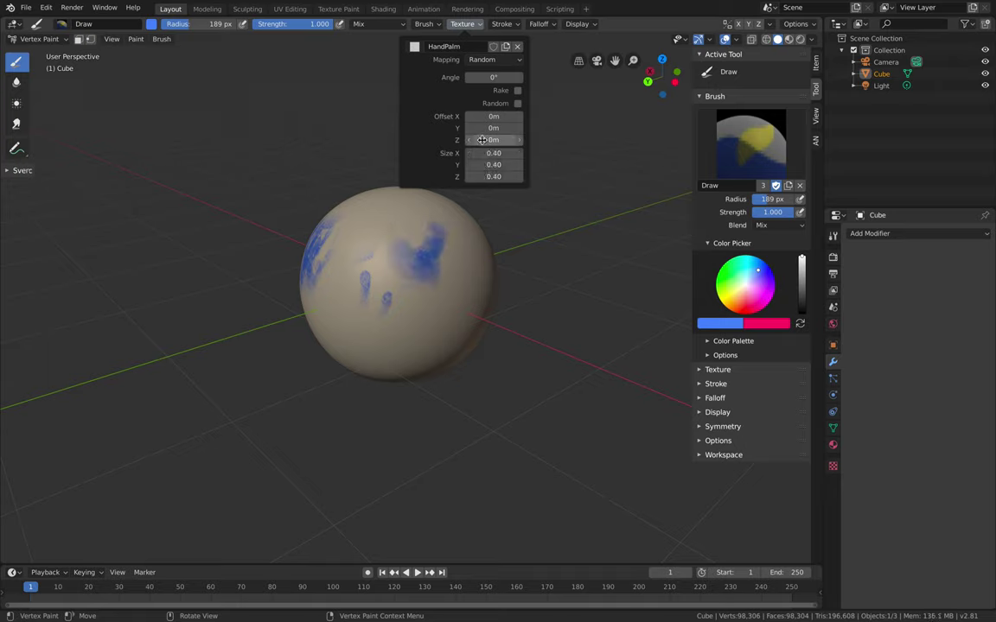
{"action": "middle_click_drag", "start_coordinate": [396, 264], "coordinate": [364, 247]}
{"action": "left_click_drag", "start_coordinate": [364, 247], "coordinate": [426, 261]}
{"action": "middle_click_drag", "start_coordinate": [427, 262], "coordinate": [372, 242]}
Set the brush texture's size to 2.00 on all axes and stamp blue hand prints on the cube.
{"action": "left_click", "coordinate": [463, 23]}
{"action": "left_click_drag", "start_coordinate": [483, 153], "coordinate": [483, 177]}
{"action": "type", "text": "2"}
{"action": "key", "text": "Return"}
{"action": "mouse_move", "coordinate": [495, 240]}
{"action": "middle_mouse_down"}
{"action": "mouse_move", "coordinate": [435, 251]}
{"action": "mouse_move", "coordinate": [418, 283]}
{"action": "mouse_move", "coordinate": [417, 247]}
{"action": "mouse_move", "coordinate": [406, 264]}
{"action": "mouse_move", "coordinate": [407, 215]}
{"action": "mouse_move", "coordinate": [371, 244]}
{"action": "mouse_move", "coordinate": [413, 215]}
{"action": "mouse_move", "coordinate": [384, 207]}
{"action": "mouse_move", "coordinate": [384, 274]}
{"action": "middle_mouse_up"}
{"action": "left_click", "coordinate": [458, 245]}
Enable the brush texture's random angle and stamp randomly rotated blue hand prints around the cube.
{"action": "left_click", "coordinate": [462, 23]}
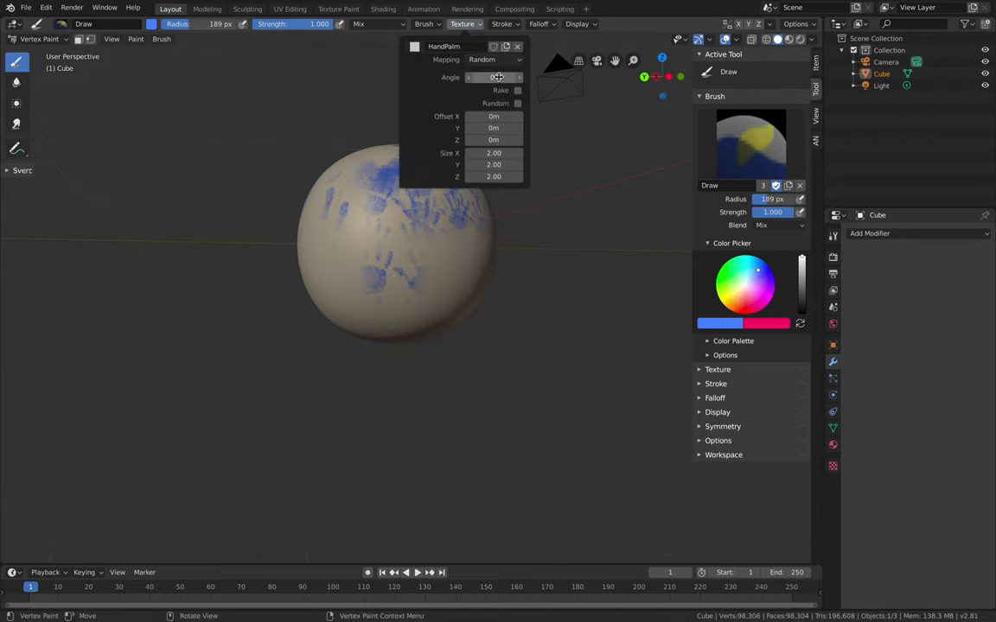
{"action": "left_click", "coordinate": [517, 103]}
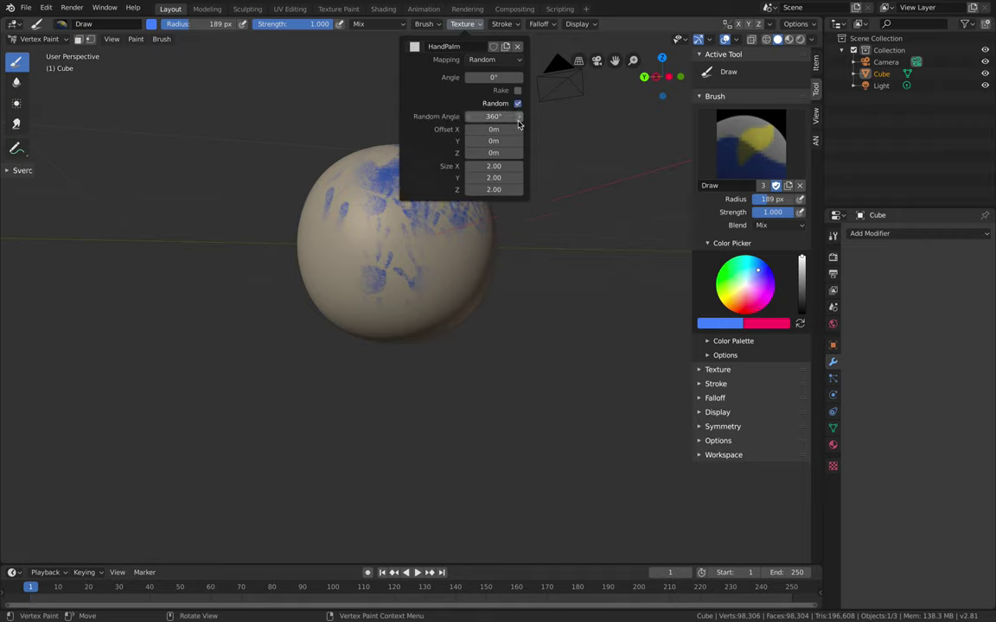
{"action": "middle_click_drag", "start_coordinate": [387, 277], "coordinate": [379, 272]}
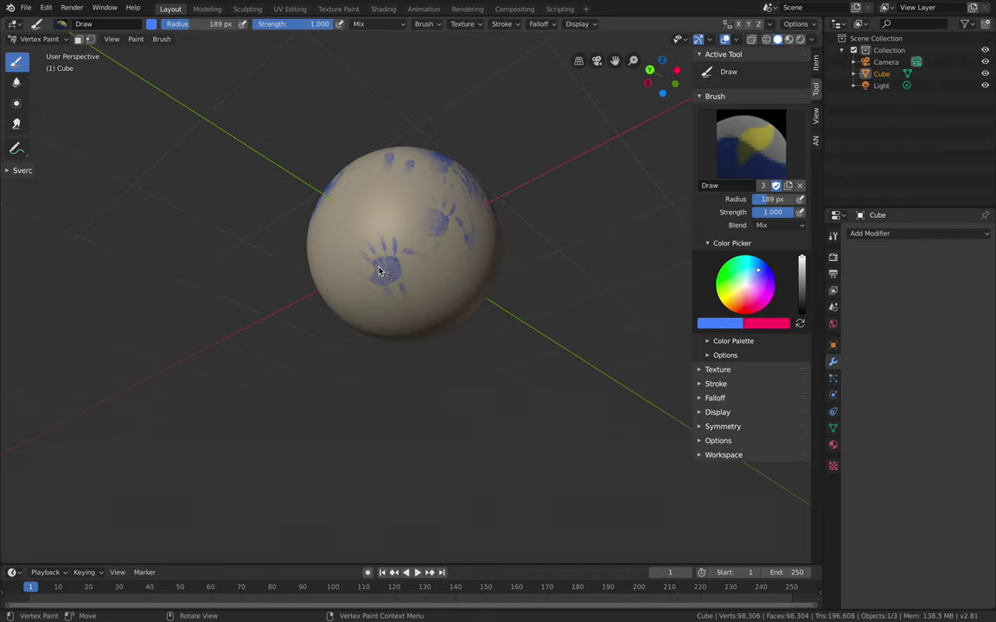
{"action": "mouse_move", "coordinate": [383, 228]}
{"action": "middle_mouse_down"}
{"action": "mouse_move", "coordinate": [390, 269]}
{"action": "mouse_move", "coordinate": [458, 240]}
{"action": "middle_mouse_up"}
{"action": "left_click", "coordinate": [416, 218]}
{"action": "mouse_move", "coordinate": [409, 205]}
{"action": "middle_mouse_down"}
{"action": "mouse_move", "coordinate": [462, 208]}
{"action": "mouse_move", "coordinate": [447, 205]}
{"action": "mouse_move", "coordinate": [423, 225]}
{"action": "mouse_move", "coordinate": [411, 289]}
{"action": "mouse_move", "coordinate": [437, 265]}
{"action": "middle_mouse_up"}
{"action": "left_click", "coordinate": [408, 252]}
{"action": "left_click", "coordinate": [388, 218]}
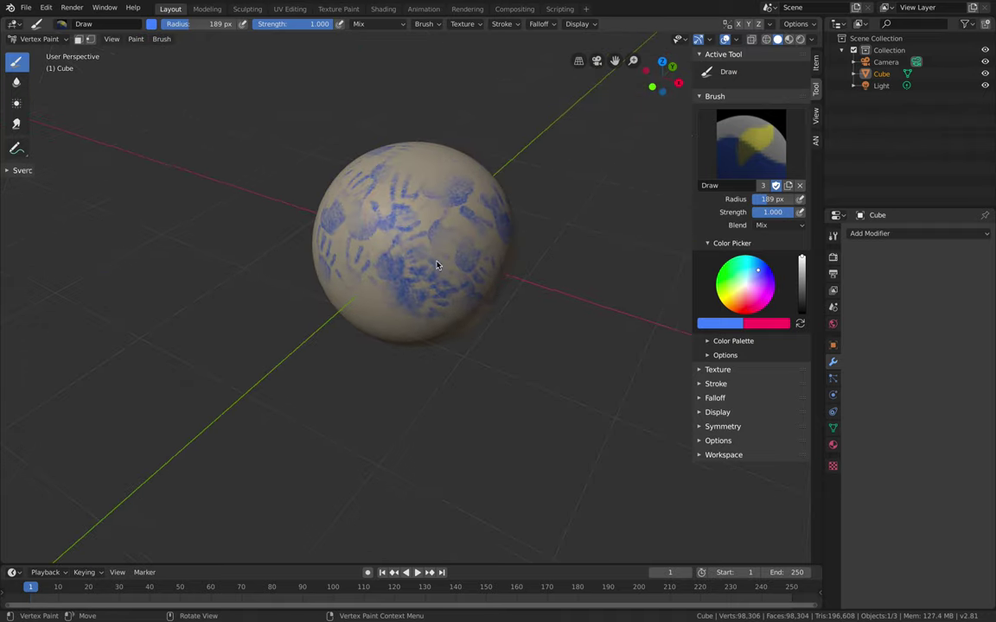
Set the brush texture's size to 1.5 and stamp more blue hand prints around the cube.
{"action": "left_click", "coordinate": [465, 24]}
{"action": "left_click", "coordinate": [501, 167]}
{"action": "type", "text": "1,.5"}
{"action": "key", "text": "Return"}
{"action": "left_click", "coordinate": [391, 231]}
{"action": "left_click", "coordinate": [391, 258]}
{"action": "mouse_move", "coordinate": [357, 290]}
{"action": "middle_mouse_down"}
{"action": "mouse_move", "coordinate": [391, 258]}
{"action": "mouse_move", "coordinate": [375, 223]}
{"action": "mouse_move", "coordinate": [398, 258]}
{"action": "mouse_move", "coordinate": [345, 252]}
{"action": "mouse_move", "coordinate": [432, 253]}
{"action": "middle_mouse_up"}
{"action": "left_click", "coordinate": [375, 223]}
Change the primary brush colour to red and stamp hand prints on the cube.
{"action": "left_click", "coordinate": [749, 302]}
{"action": "left_click_drag", "start_coordinate": [749, 301], "coordinate": [748, 309]}
{"action": "left_click", "coordinate": [418, 241]}
{"action": "left_click", "coordinate": [396, 240]}
{"action": "middle_click_drag", "start_coordinate": [395, 240], "coordinate": [415, 241]}
Change the primary brush colour to green and paint hand print strokes on the cube.
{"action": "mouse_move", "coordinate": [747, 302]}
{"action": "left_mouse_down"}
{"action": "mouse_move", "coordinate": [718, 270]}
{"action": "mouse_move", "coordinate": [716, 284]}
{"action": "left_mouse_up"}
{"action": "mouse_move", "coordinate": [372, 229]}
{"action": "left_mouse_down"}
{"action": "mouse_move", "coordinate": [345, 251]}
{"action": "mouse_move", "coordinate": [371, 176]}
{"action": "left_mouse_up"}
{"action": "middle_click_drag", "start_coordinate": [371, 175], "coordinate": [696, 262]}
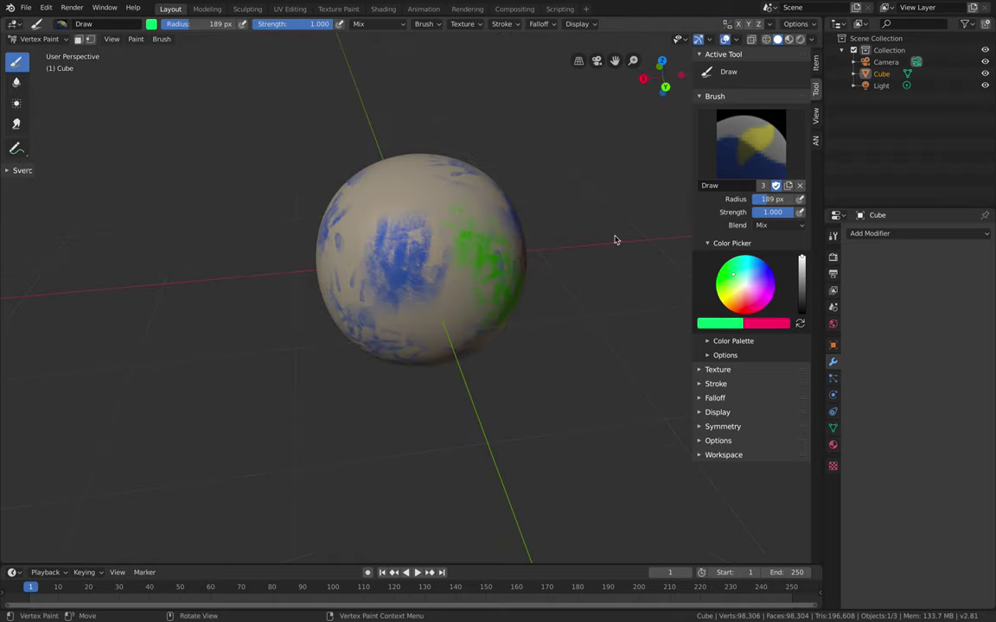
{"action": "middle_click_drag", "start_coordinate": [404, 251], "coordinate": [697, 280]}
Paint a sky blue stroke on another side of the cube and switch the primary brush colour to green for more painting.
{"action": "left_click", "coordinate": [751, 267]}
{"action": "mouse_move", "coordinate": [460, 294]}
{"action": "middle_mouse_down"}
{"action": "mouse_move", "coordinate": [480, 260]}
{"action": "mouse_move", "coordinate": [416, 244]}
{"action": "middle_mouse_up"}
{"action": "left_click_drag", "start_coordinate": [375, 276], "coordinate": [422, 243]}
{"action": "left_click", "coordinate": [744, 282]}
{"action": "left_click_drag", "start_coordinate": [744, 282], "coordinate": [720, 269]}
{"action": "middle_click_drag", "start_coordinate": [480, 264], "coordinate": [553, 268]}
{"action": "middle_click_drag", "start_coordinate": [389, 269], "coordinate": [488, 244]}
Paint a coral red stroke below the sky blue area and a purple patch on another side of the cube.
{"action": "left_click", "coordinate": [744, 300]}
{"action": "left_click_drag", "start_coordinate": [451, 275], "coordinate": [427, 269]}
{"action": "middle_click_drag", "start_coordinate": [592, 286], "coordinate": [697, 290]}
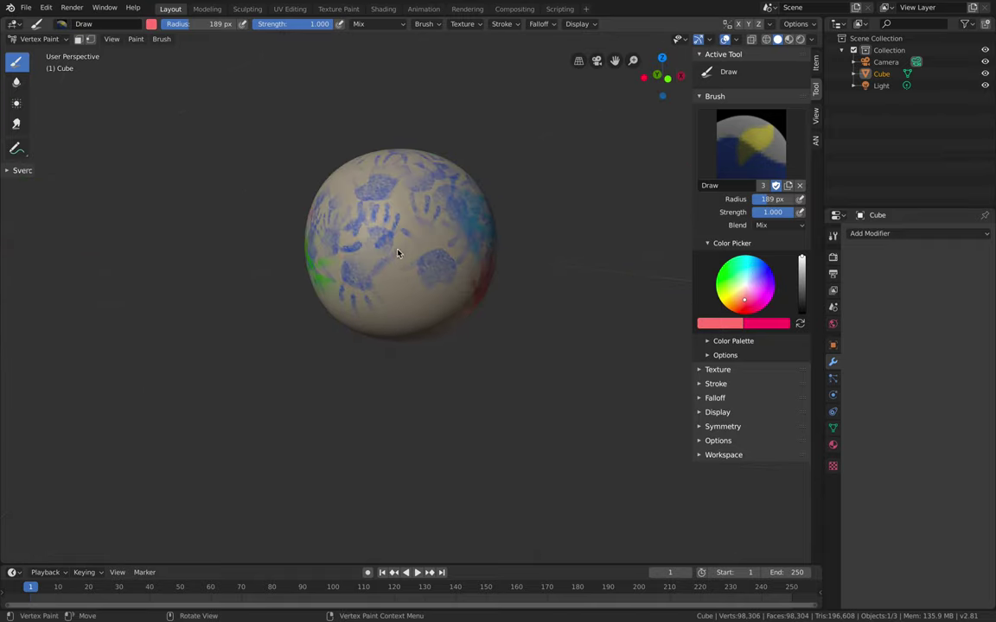
{"action": "left_click", "coordinate": [761, 283]}
{"action": "middle_click_drag", "start_coordinate": [373, 216], "coordinate": [397, 269]}
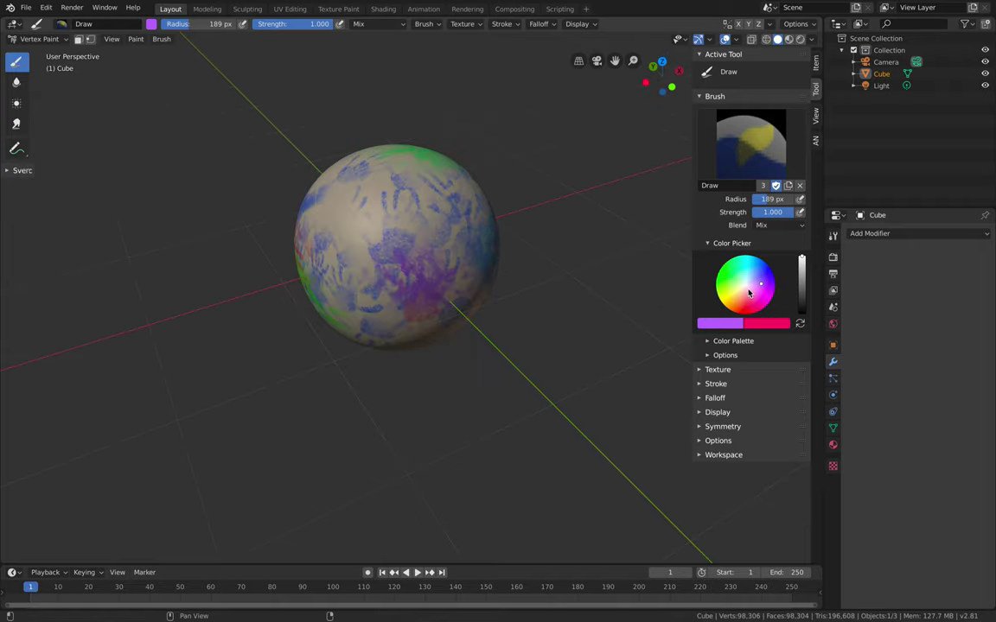
Set the primary brush colour to lime and paint a stroke across an unpainted part of the cube.
{"action": "left_click_drag", "start_coordinate": [747, 296], "coordinate": [716, 294]}
{"action": "middle_click_drag", "start_coordinate": [361, 252], "coordinate": [386, 218]}
{"action": "left_click_drag", "start_coordinate": [367, 190], "coordinate": [363, 215]}
{"action": "middle_click_drag", "start_coordinate": [362, 266], "coordinate": [463, 298]}
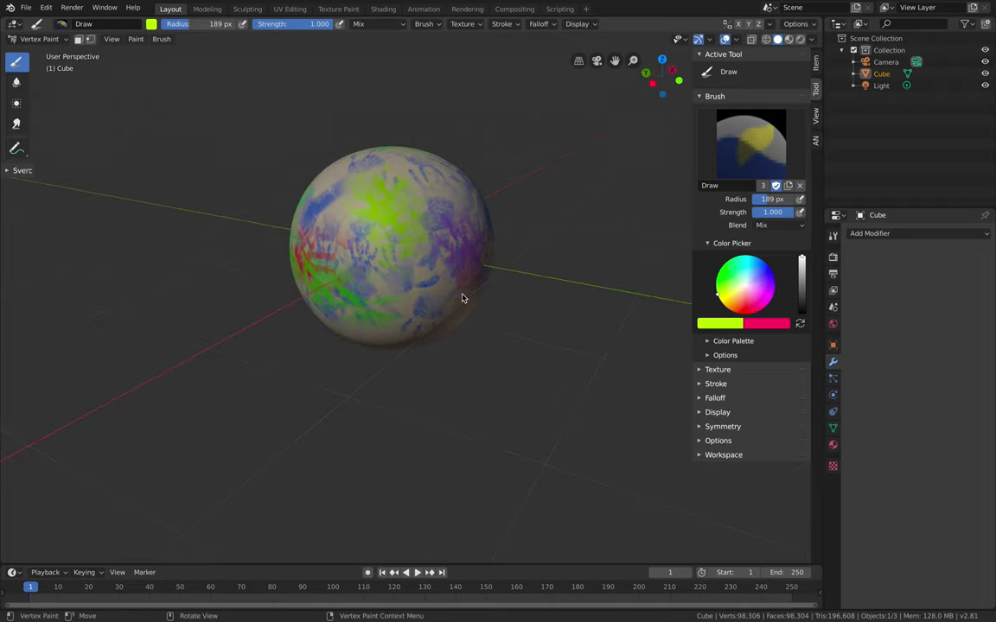
{"action": "mouse_move", "coordinate": [399, 261]}
{"action": "middle_mouse_down"}
{"action": "mouse_move", "coordinate": [471, 281]}
{"action": "mouse_move", "coordinate": [417, 284]}
{"action": "middle_mouse_up"}
Set the primary brush colour to spring green and paint strokes around the red hand prints.
{"action": "left_click", "coordinate": [757, 291]}
{"action": "left_click", "coordinate": [732, 268]}
{"action": "left_click_drag", "start_coordinate": [393, 216], "coordinate": [374, 226]}
{"action": "left_click_drag", "start_coordinate": [362, 267], "coordinate": [389, 251]}
{"action": "mouse_move", "coordinate": [442, 279]}
{"action": "middle_mouse_down"}
{"action": "mouse_move", "coordinate": [449, 249]}
{"action": "mouse_move", "coordinate": [469, 230]}
{"action": "middle_mouse_up"}
Darken the brush colour and paint with a muted yellow-green, followed by strokes in deep blue.
{"action": "left_click", "coordinate": [739, 285]}
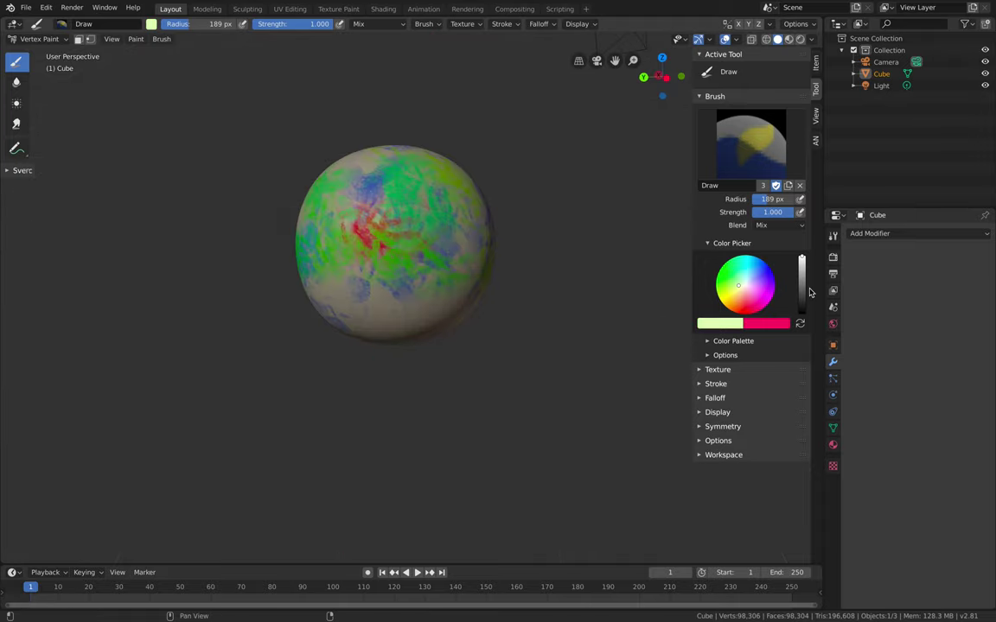
{"action": "left_click", "coordinate": [801, 284]}
{"action": "mouse_move", "coordinate": [374, 187]}
{"action": "middle_mouse_down"}
{"action": "mouse_move", "coordinate": [397, 205]}
{"action": "mouse_move", "coordinate": [412, 266]}
{"action": "mouse_move", "coordinate": [443, 293]}
{"action": "mouse_move", "coordinate": [416, 282]}
{"action": "mouse_move", "coordinate": [412, 255]}
{"action": "middle_mouse_up"}
{"action": "left_click", "coordinate": [764, 273]}
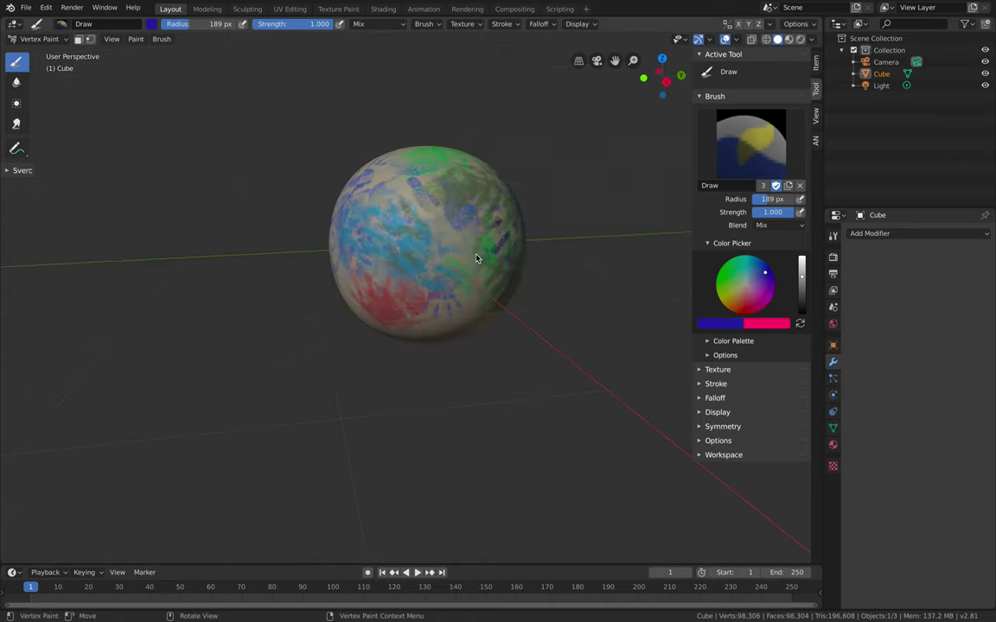
{"action": "middle_click_drag", "start_coordinate": [420, 222], "coordinate": [393, 195]}
Change the primary brush colour to a dusky pink and continue painting on the cube.
{"action": "right_click", "coordinate": [421, 184]}
{"action": "left_click", "coordinate": [427, 214]}
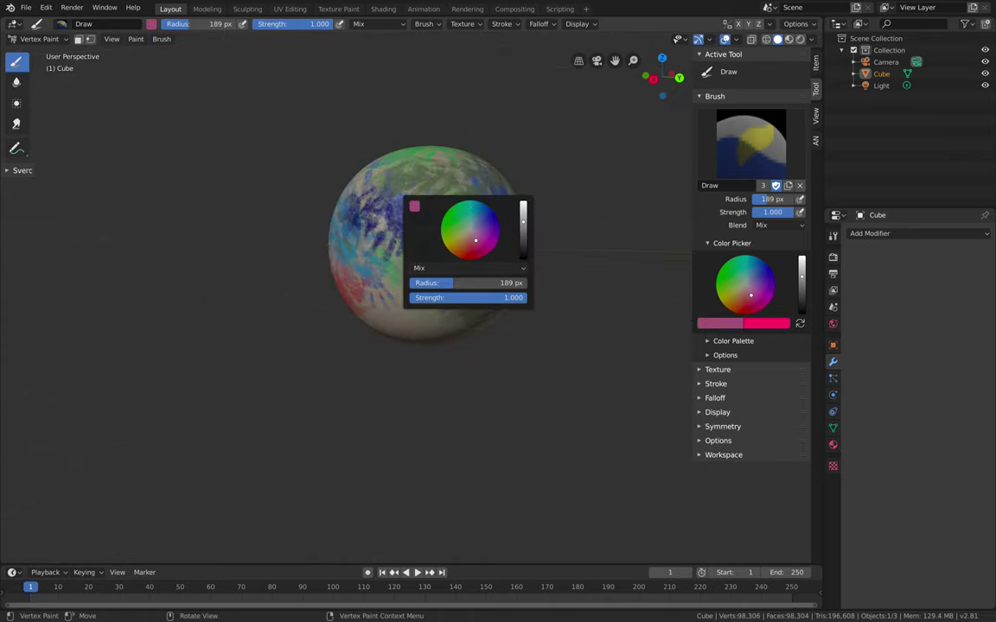
{"action": "middle_click_drag", "start_coordinate": [414, 209], "coordinate": [469, 222]}
Change the primary brush colour to indigo blue and paint strokes over the purple patch.
{"action": "right_click", "coordinate": [467, 222]}
{"action": "left_click_drag", "start_coordinate": [466, 240], "coordinate": [483, 227]}
{"action": "middle_click_drag", "start_coordinate": [336, 220], "coordinate": [382, 224]}
{"action": "left_click", "coordinate": [368, 224]}
{"action": "left_click_drag", "start_coordinate": [367, 225], "coordinate": [380, 223]}
{"action": "middle_click_drag", "start_coordinate": [421, 216], "coordinate": [443, 217]}
{"action": "left_click_drag", "start_coordinate": [385, 235], "coordinate": [397, 275]}
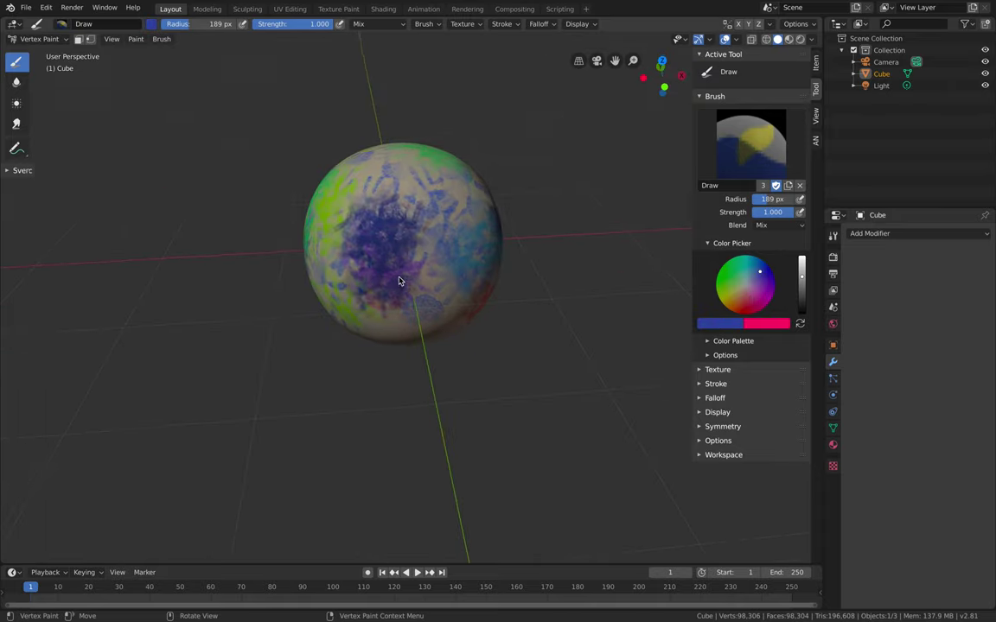
Stamp further hand prints in magenta and dark blue near the purple patch and save the file.
{"action": "middle_click_drag", "start_coordinate": [401, 291], "coordinate": [405, 256]}
{"action": "scroll", "coordinate": [407, 251], "scroll_direction": "up", "scroll_amount": 1}
{"action": "right_click", "coordinate": [417, 242]}
{"action": "left_click", "coordinate": [442, 242]}
{"action": "middle_click_drag", "start_coordinate": [458, 171], "coordinate": [582, 194]}
{"action": "key", "text": "ctrl+s"}
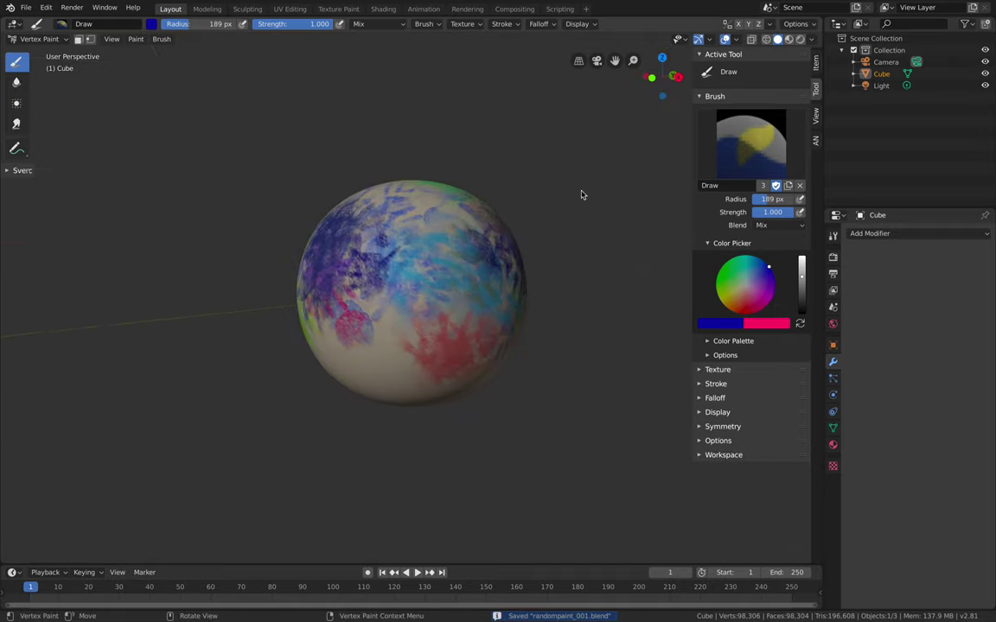
Split the 3D viewport horizontally, turn the upper area into an Animation Nodes editor and create a new node tree.
{"action": "left_click_drag", "start_coordinate": [820, 19], "coordinate": [743, 247]}
{"action": "left_click", "coordinate": [14, 23]}
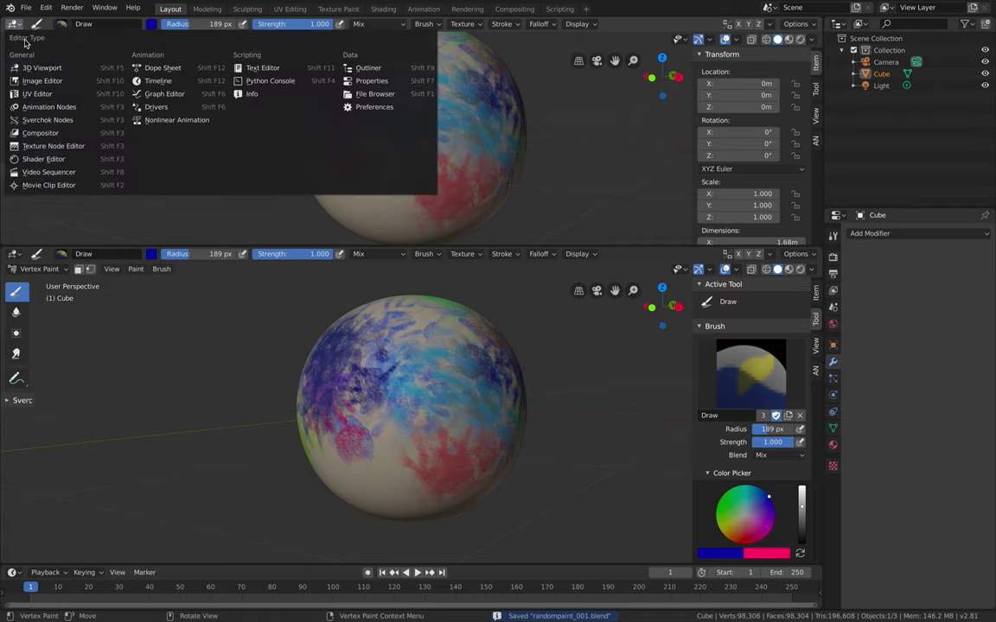
{"action": "left_click", "coordinate": [39, 107]}
{"action": "left_click", "coordinate": [377, 24]}
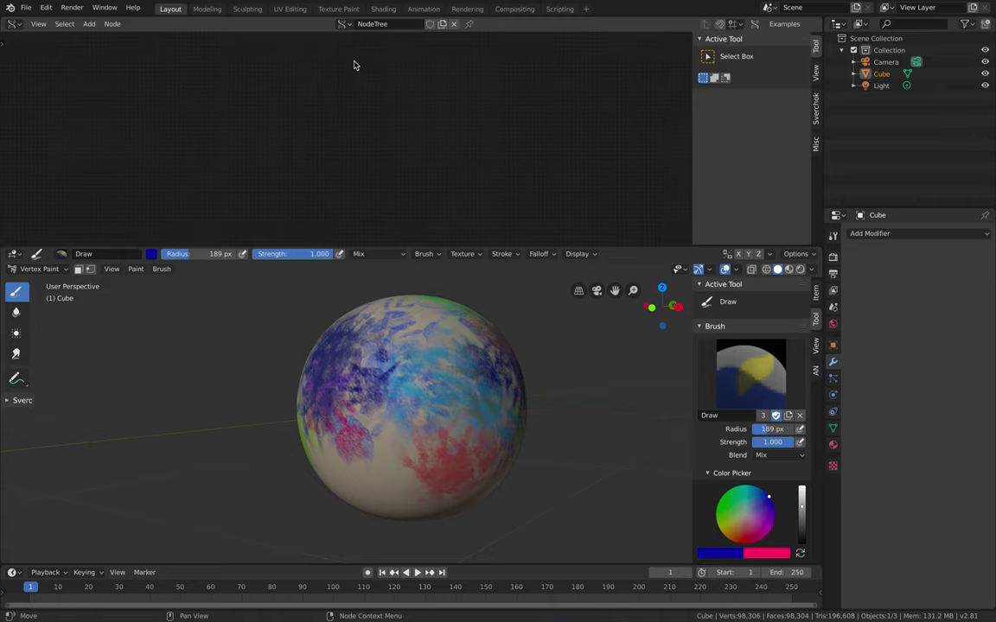
Add an Exec Node Mod node to the node tree and place it in the open space of the editor.
{"action": "key", "text": "shift+a"}
{"action": "left_click", "coordinate": [303, 127]}
{"action": "type", "text": "exe"}
{"action": "key", "text": "Return"}
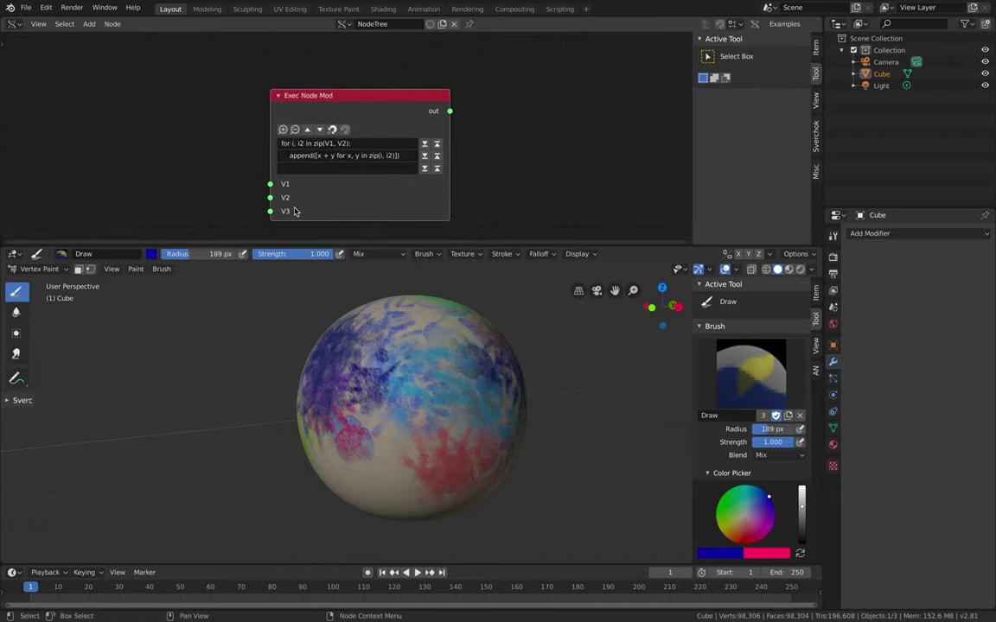
{"action": "left_click_drag", "start_coordinate": [383, 95], "coordinate": [405, 75]}
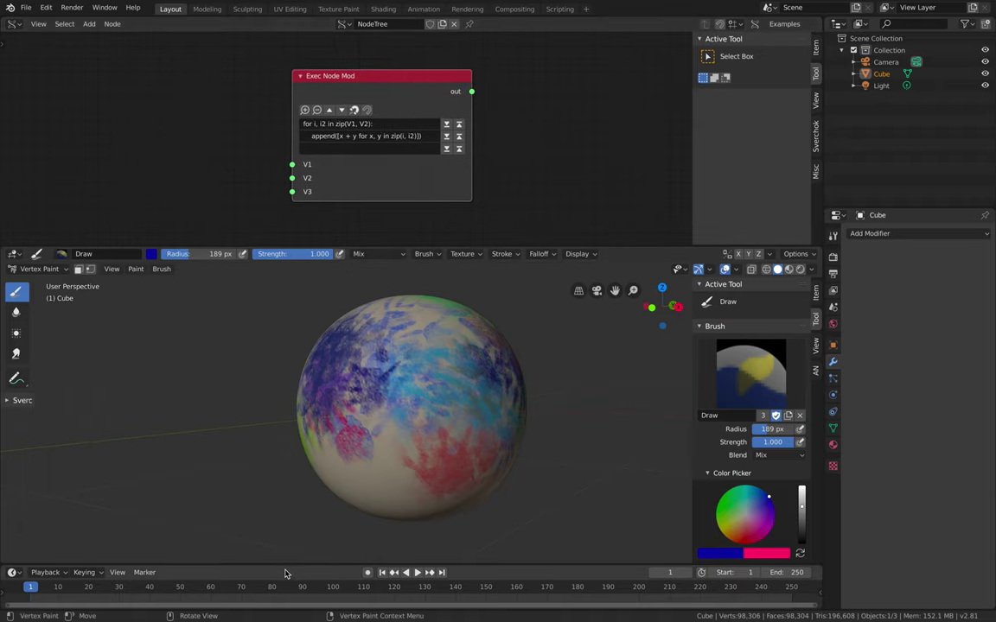
Make the timeline area taller and stop the playing animation at frame 30.
{"action": "left_click_drag", "start_coordinate": [290, 565], "coordinate": [287, 546]}
{"action": "left_click_drag", "start_coordinate": [113, 572], "coordinate": [118, 569]}
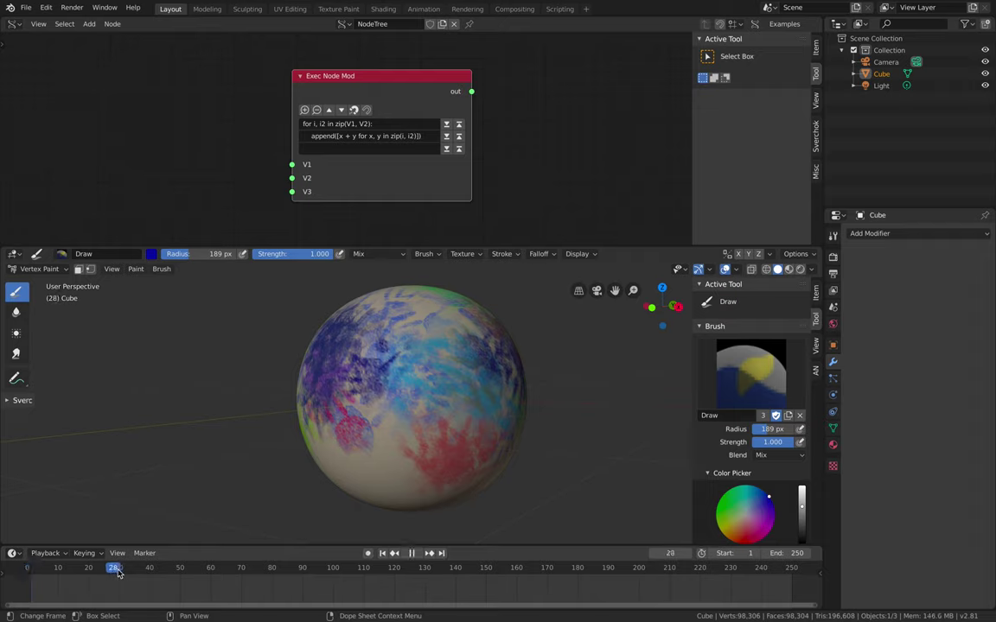
{"action": "key", "text": "space"}
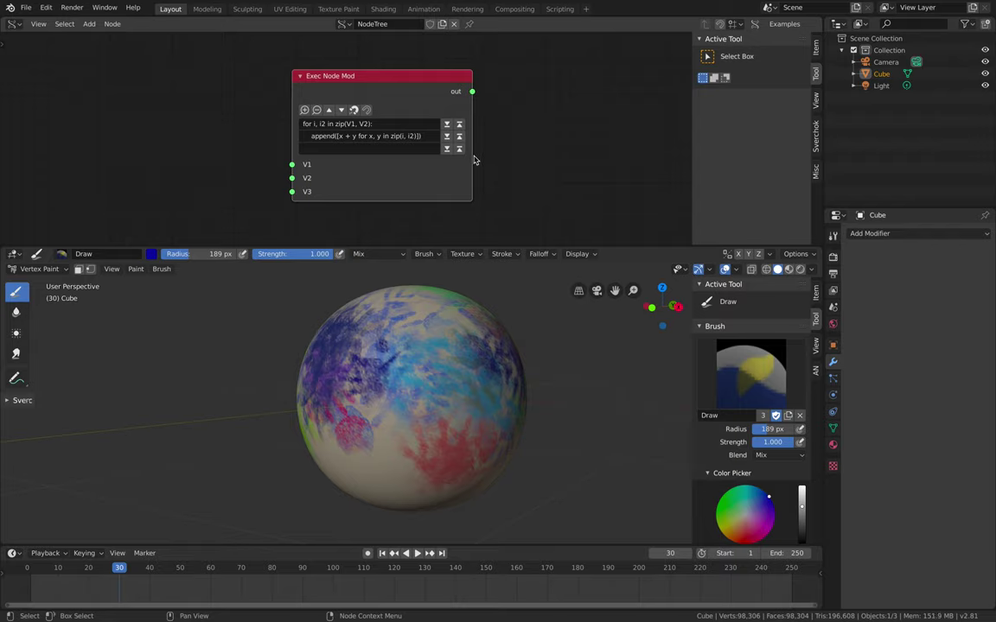
Stamp a dark blue hand print on the middle of the cube and change the primary brush colour to muted green.
{"action": "middle_click_drag", "start_coordinate": [492, 173], "coordinate": [539, 169]}
{"action": "left_click", "coordinate": [412, 392]}
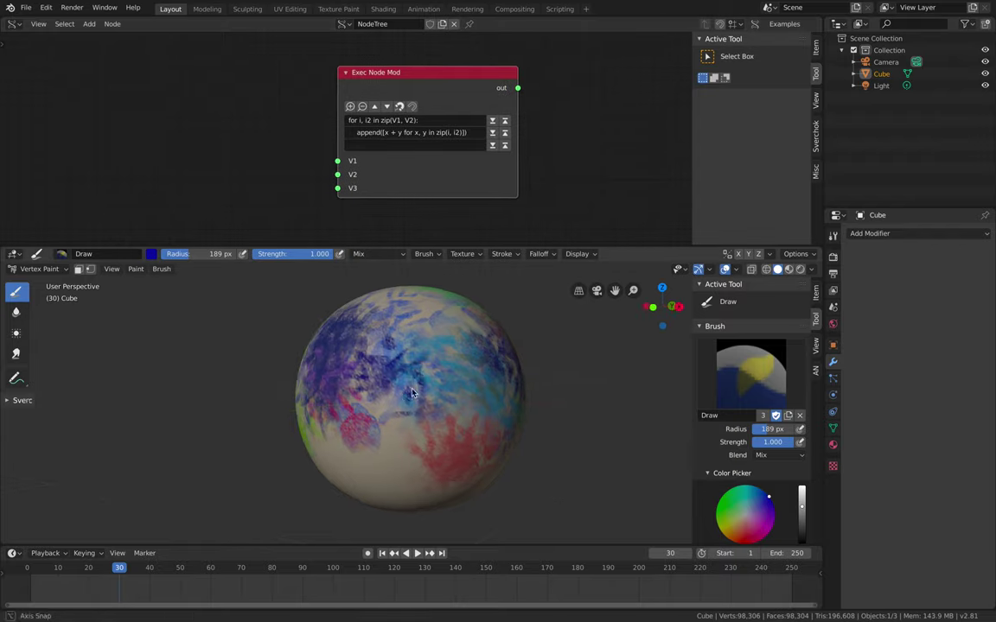
{"action": "scroll", "coordinate": [728, 362], "scroll_direction": "down", "scroll_amount": 1}
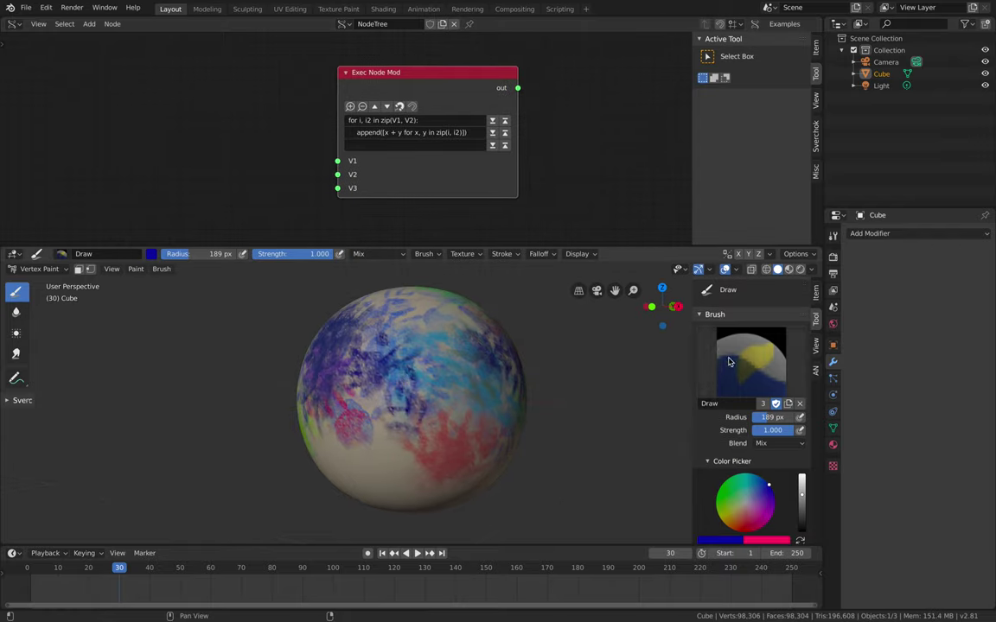
{"action": "left_click", "coordinate": [712, 319]}
{"action": "left_click", "coordinate": [721, 331]}
{"action": "scroll", "coordinate": [763, 402], "scroll_direction": "down", "scroll_amount": 5}
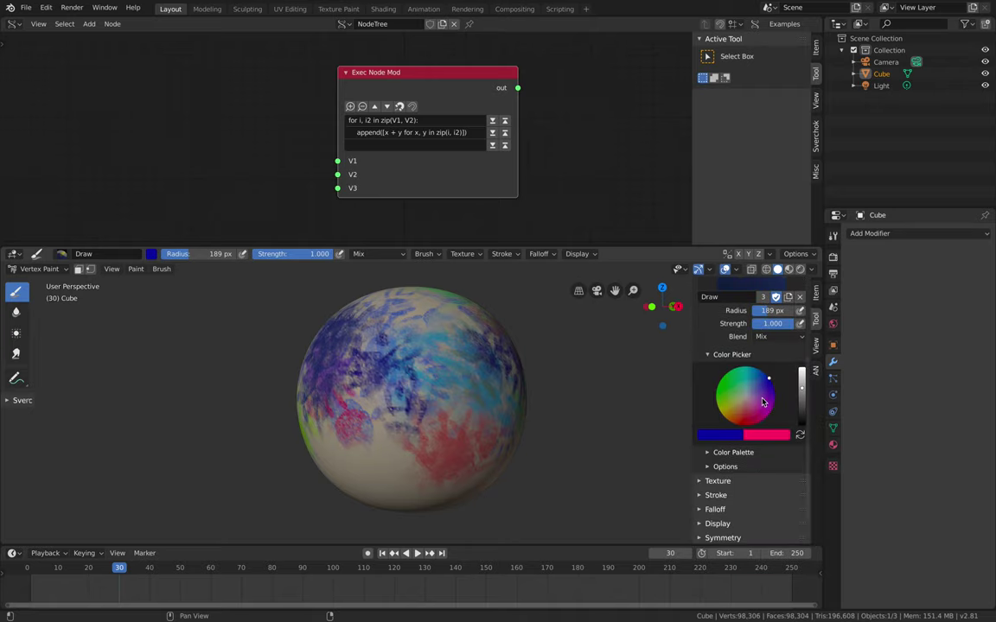
{"action": "mouse_move", "coordinate": [737, 409]}
{"action": "left_mouse_down"}
{"action": "mouse_move", "coordinate": [732, 395]}
{"action": "mouse_move", "coordinate": [765, 401]}
{"action": "mouse_move", "coordinate": [743, 418]}
{"action": "mouse_move", "coordinate": [765, 392]}
{"action": "mouse_move", "coordinate": [730, 424]}
{"action": "left_mouse_up"}
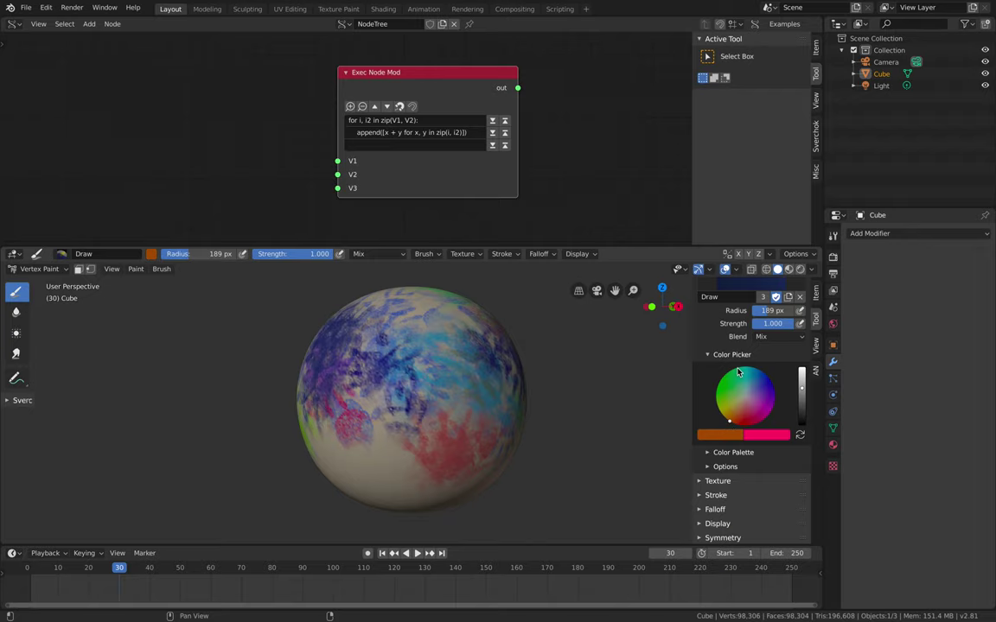
{"action": "left_click_drag", "start_coordinate": [740, 373], "coordinate": [743, 392]}
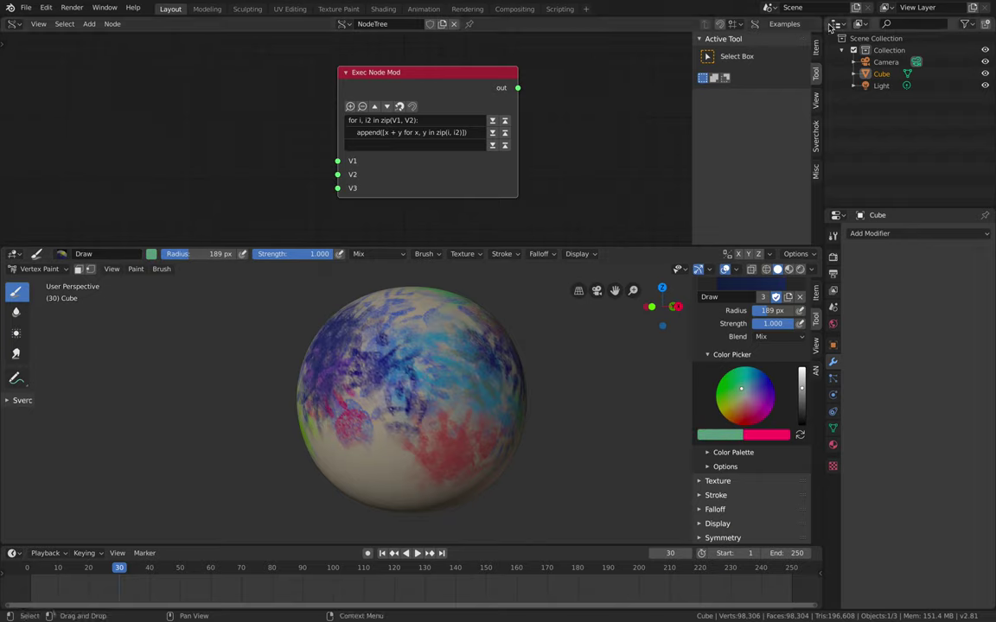
Split a strip off the top of the node editor, turn it into an Info editor and make both areas taller.
{"action": "left_click_drag", "start_coordinate": [821, 17], "coordinate": [818, 38]}
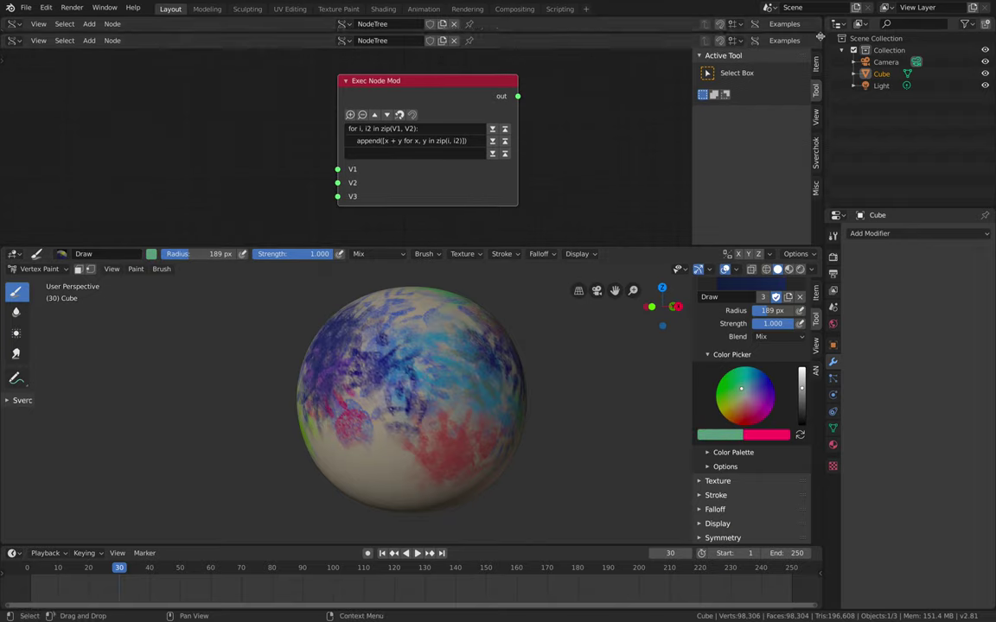
{"action": "left_click", "coordinate": [14, 23]}
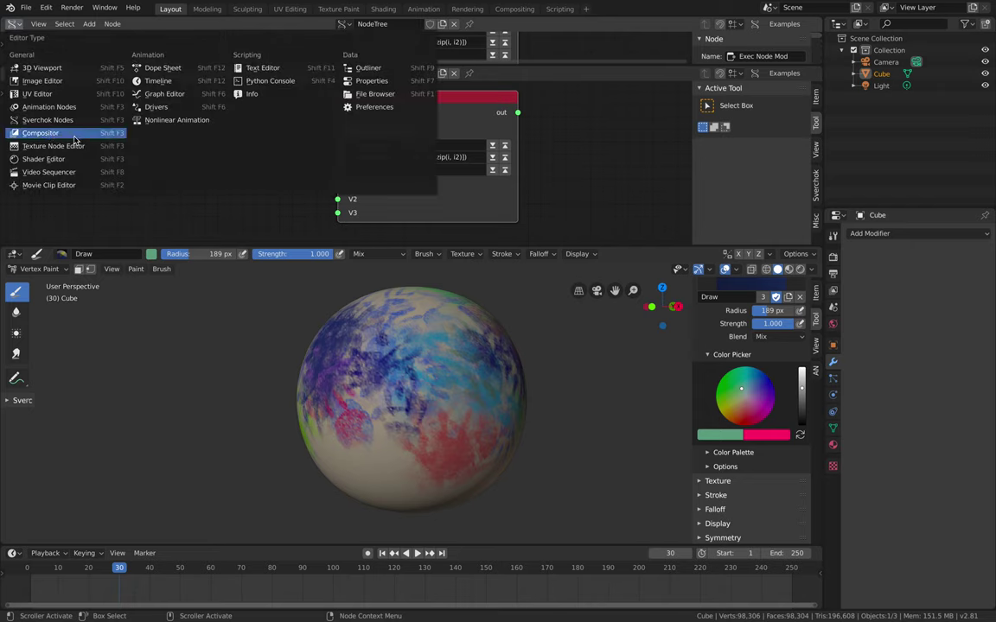
{"action": "left_click", "coordinate": [251, 94]}
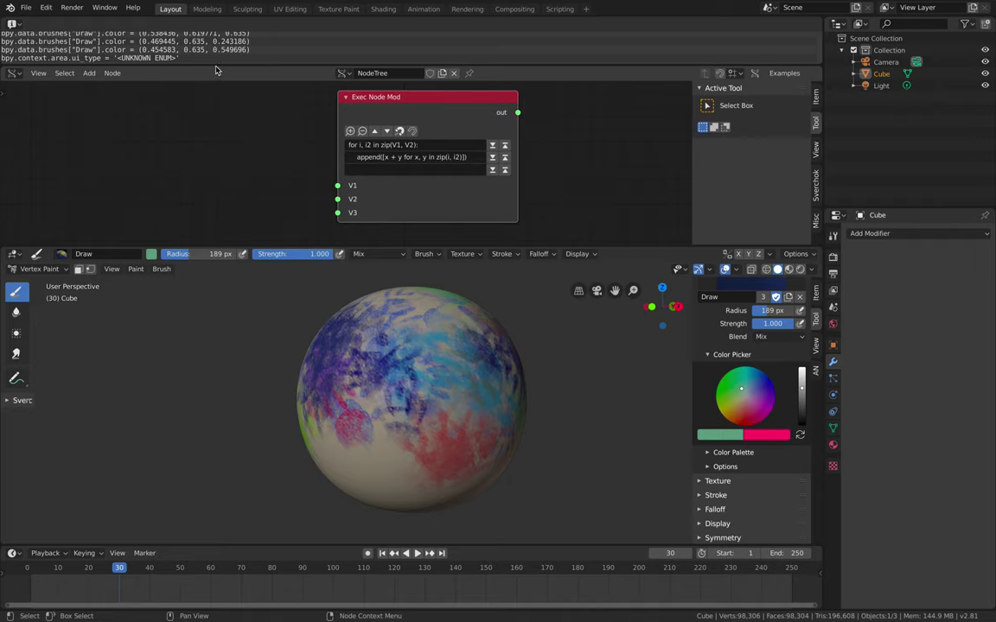
{"action": "left_click_drag", "start_coordinate": [216, 67], "coordinate": [219, 98]}
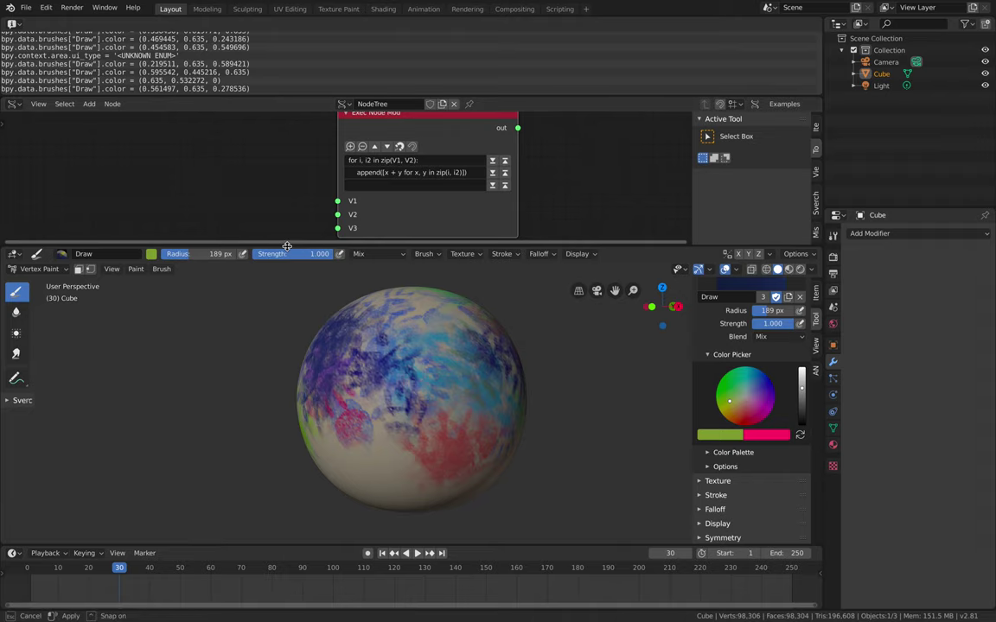
{"action": "left_click_drag", "start_coordinate": [287, 247], "coordinate": [287, 259]}
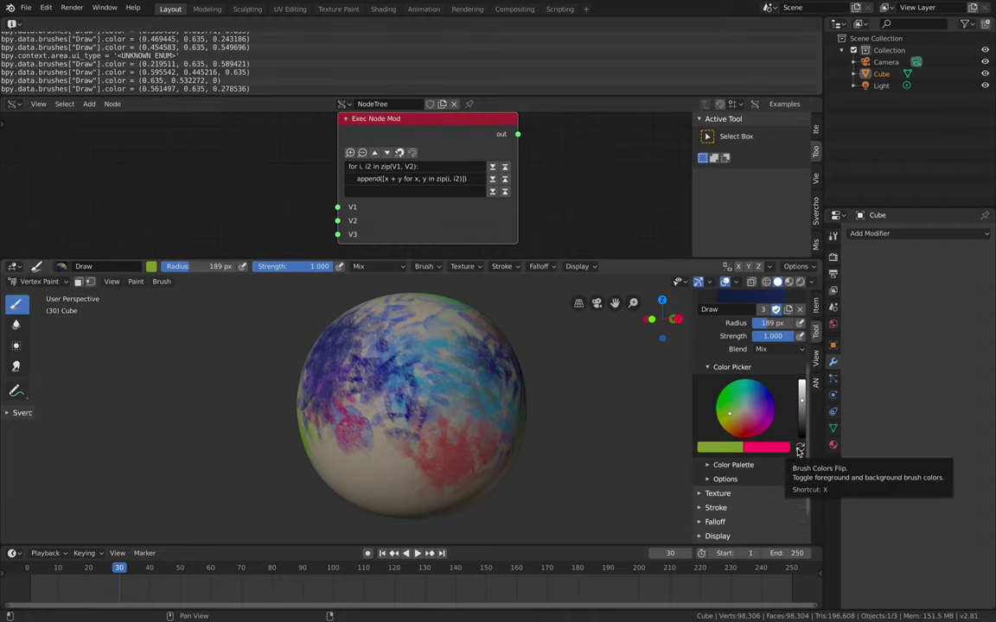
Swap the primary and secondary brush colours and set the primary colour to light pink.
{"action": "left_click", "coordinate": [800, 449]}
{"action": "left_click_drag", "start_coordinate": [727, 422], "coordinate": [752, 415]}
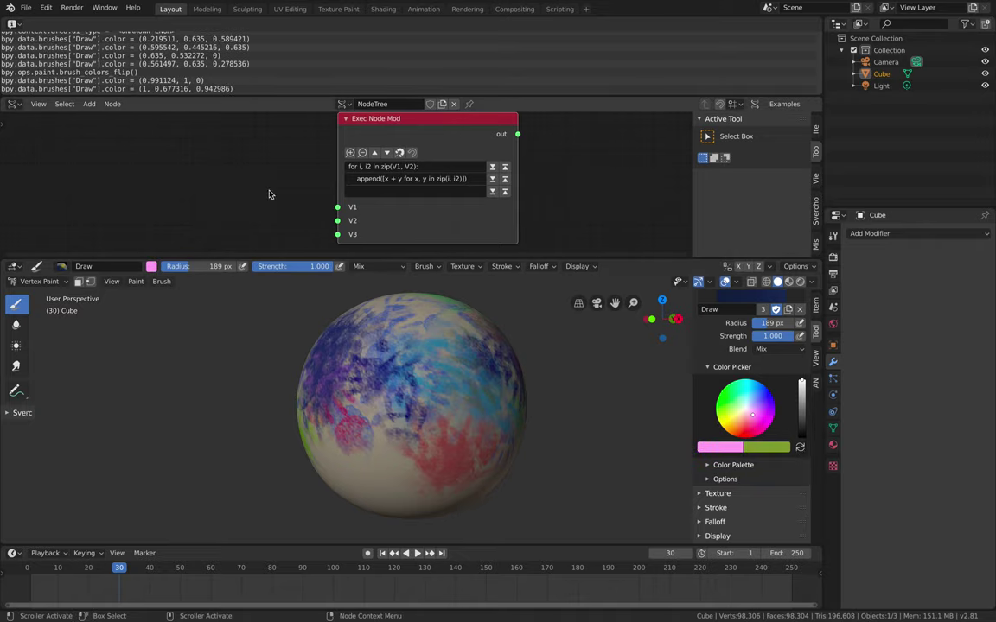
Pick the logged line bpy.data.brushes["Draw"].color = (0.561497, 0.635, 0.278536) in the Info log for copying.
{"action": "left_click", "coordinate": [164, 64]}
{"action": "left_click", "coordinate": [108, 78]}
{"action": "left_click", "coordinate": [119, 63]}
{"action": "left_click", "coordinate": [132, 81]}
{"action": "left_click", "coordinate": [161, 57]}
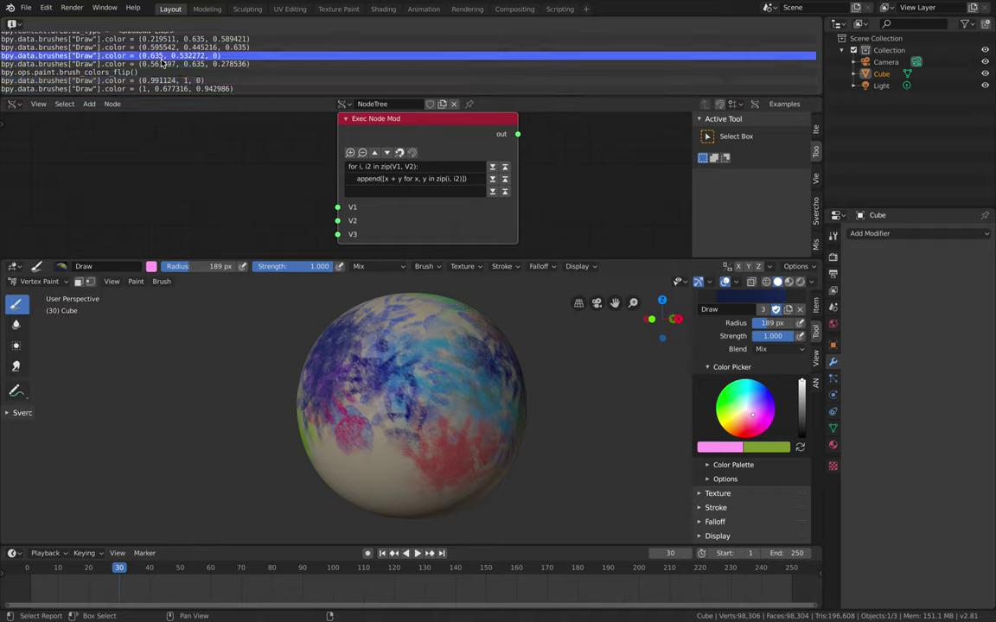
{"action": "left_click", "coordinate": [113, 73]}
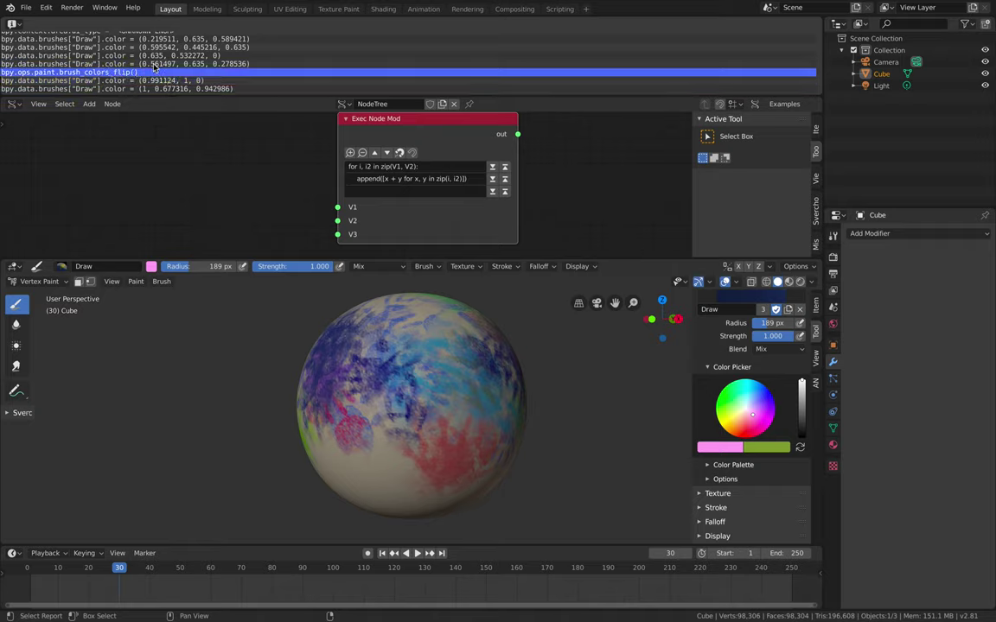
{"action": "left_click", "coordinate": [154, 65]}
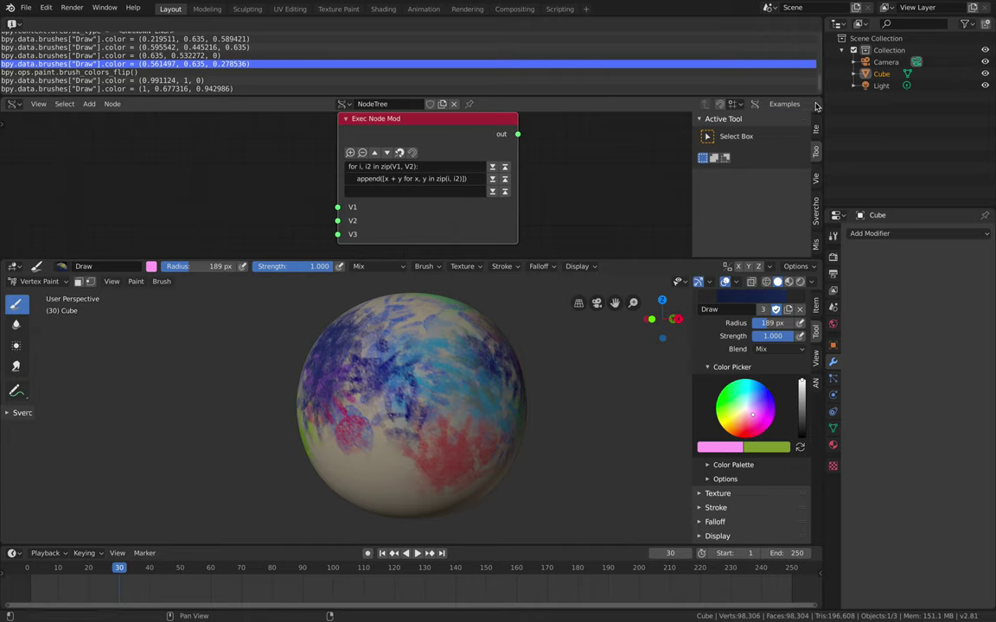
Split another strip off the node editor, turn it into a Python Console and make it taller.
{"action": "left_click_drag", "start_coordinate": [819, 104], "coordinate": [820, 129]}
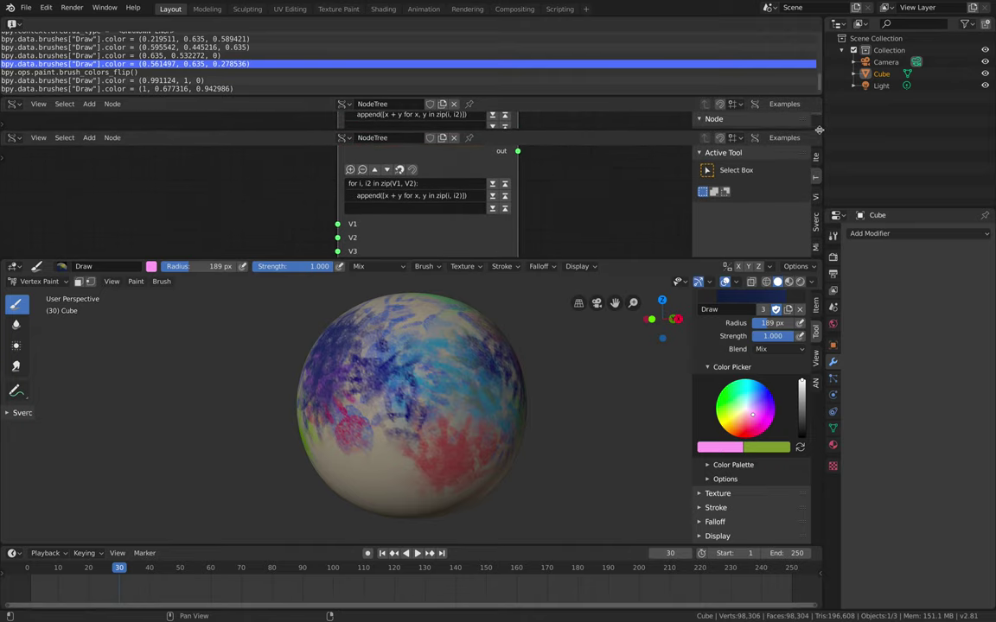
{"action": "left_click", "coordinate": [16, 107]}
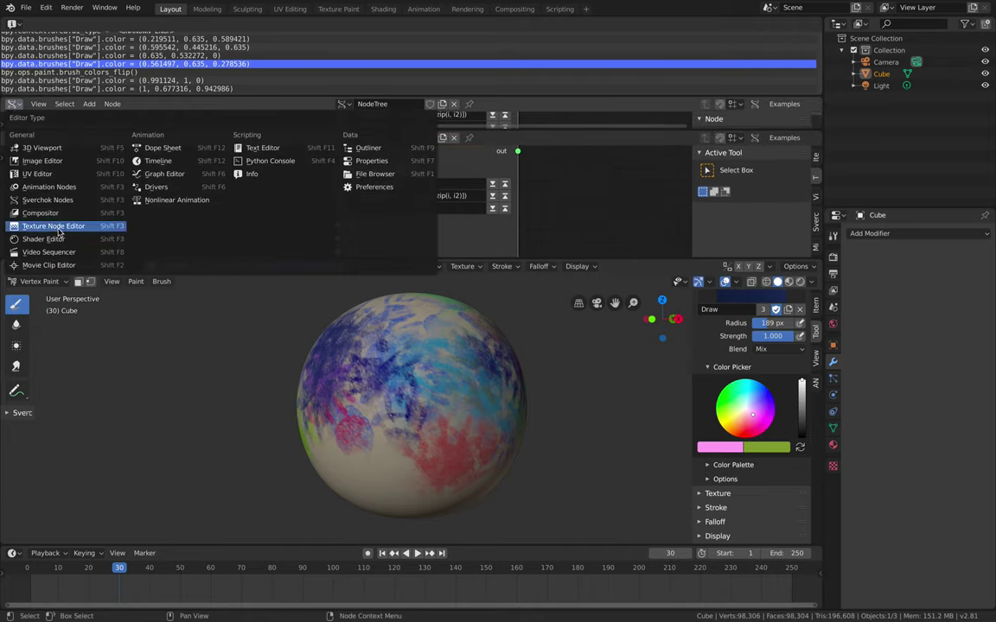
{"action": "left_click", "coordinate": [241, 160]}
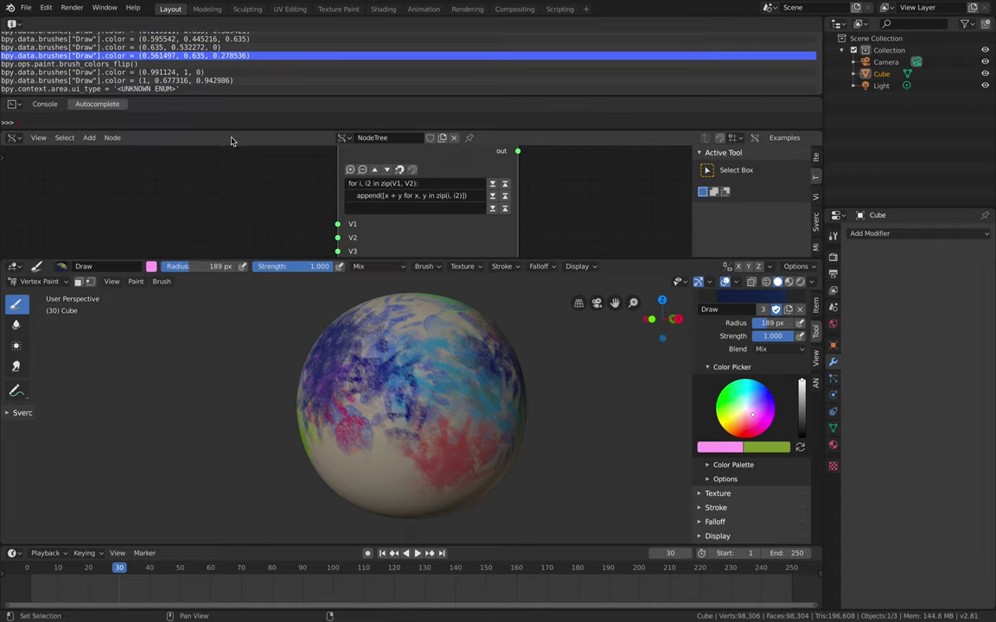
{"action": "left_click_drag", "start_coordinate": [230, 130], "coordinate": [233, 160]}
Run bpy.data.brushes["Draw"].color = (1,0,0) in the Python Console and check the primary brush colour.
{"action": "type", "text": "bpy.data.brushes[\"Draw\"].color = (0.561497, 0.635, 0.278536)"}
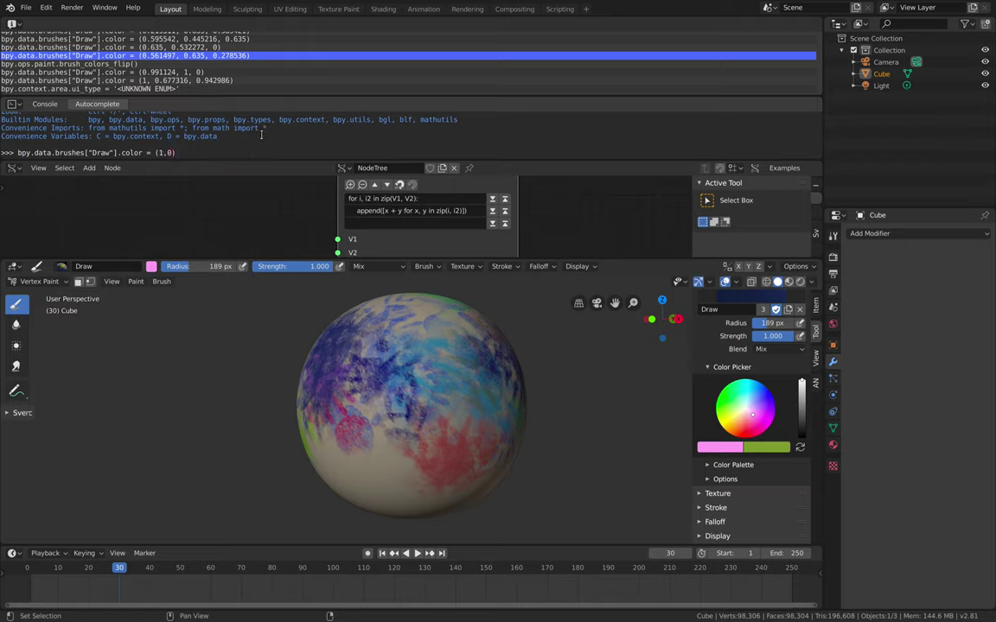
{"action": "key", "text": "Return"}
{"action": "left_click", "coordinate": [734, 448]}
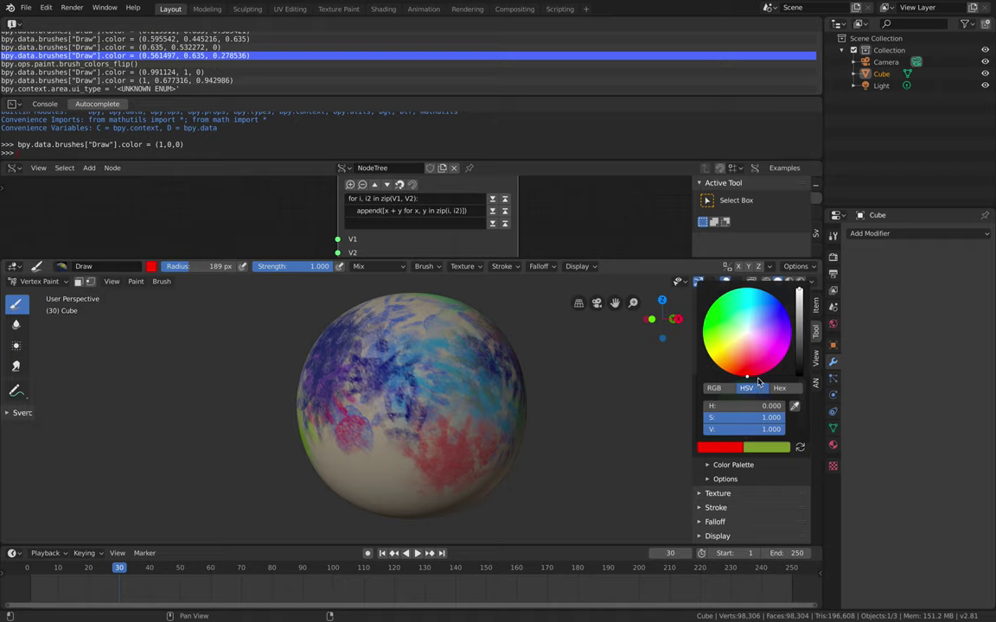
Expand the brush's Color Palette and Options settings to look through them.
{"action": "left_click", "coordinate": [733, 466]}
{"action": "left_click", "coordinate": [723, 500]}
{"action": "scroll", "coordinate": [753, 437], "scroll_direction": "down", "scroll_amount": 2}
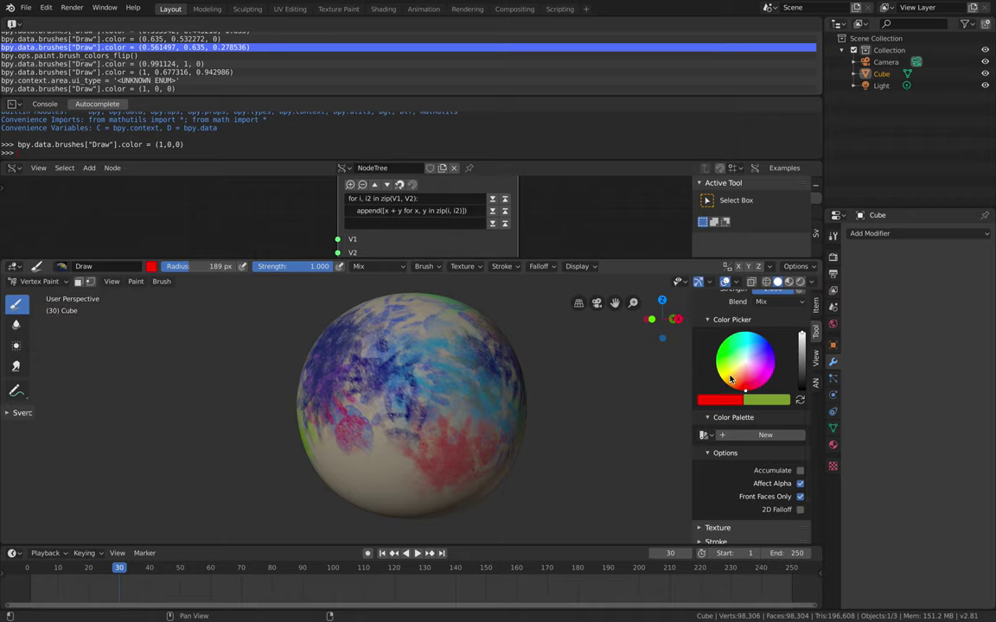
{"action": "middle_click_drag", "start_coordinate": [423, 363], "coordinate": [429, 365]}
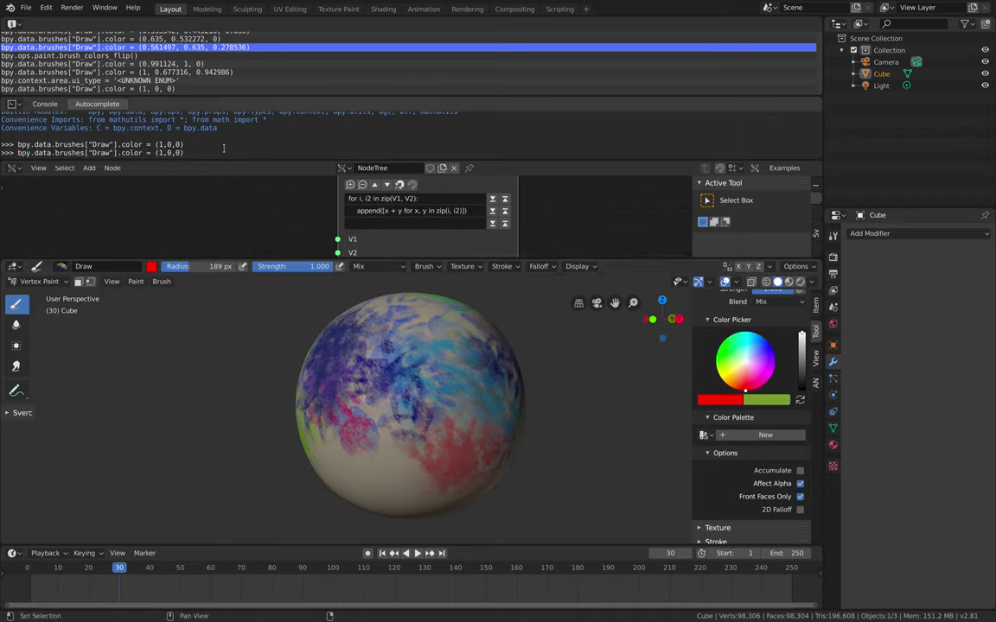
Rerun the console's brush colour command with the value changed to (1,1,0).
{"action": "key", "text": "Left"}
{"action": "key", "text": "Left"}
{"action": "key", "text": "Left"}
{"action": "key", "text": "BackSpace"}
{"action": "type", "text": "1"}
{"action": "key", "text": "Return"}
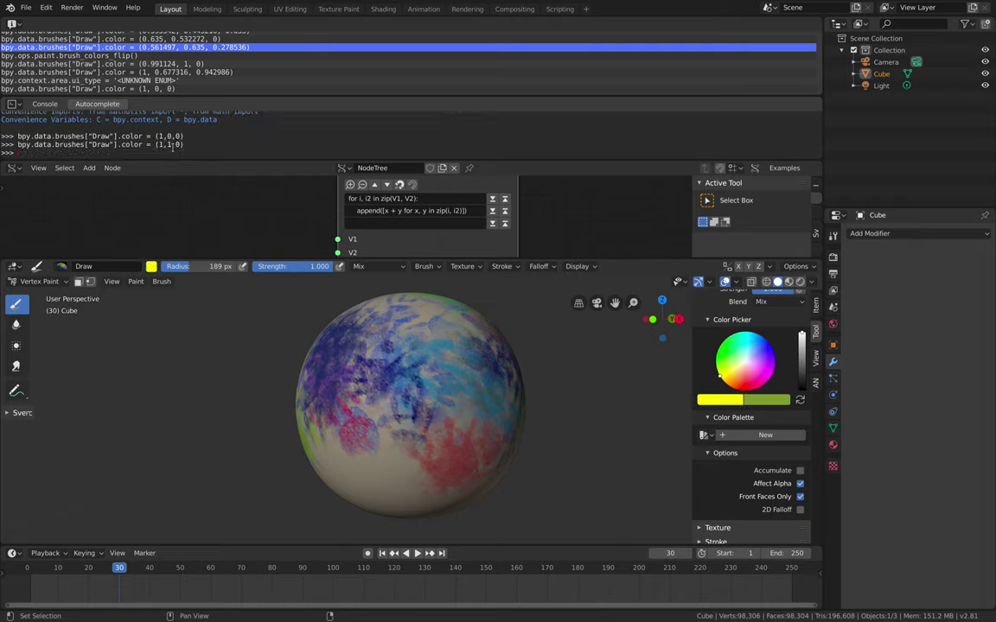
Replace the Exec node's code with the single line bpy.data.brushes["Draw"].color = (0.561497, 0.635, 0.278536) and widen the node.
{"action": "left_click", "coordinate": [389, 199]}
{"action": "type", "text": "bpy.data.brushes[\"Draw\"].color = (0.561497, 0.635, 0.278536)"}
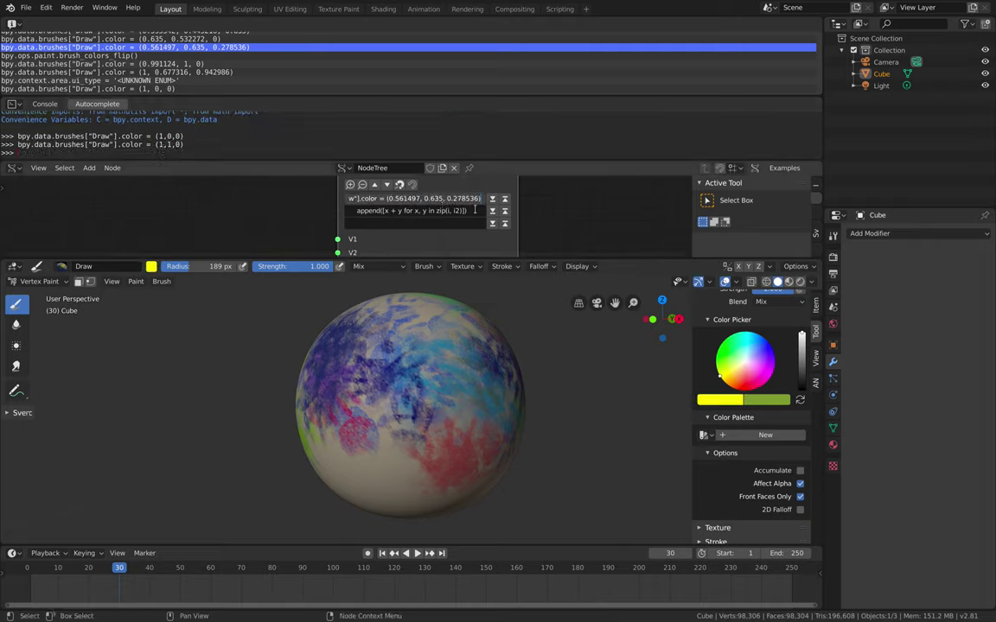
{"action": "left_click", "coordinate": [537, 212]}
{"action": "left_click_drag", "start_coordinate": [517, 205], "coordinate": [559, 205]}
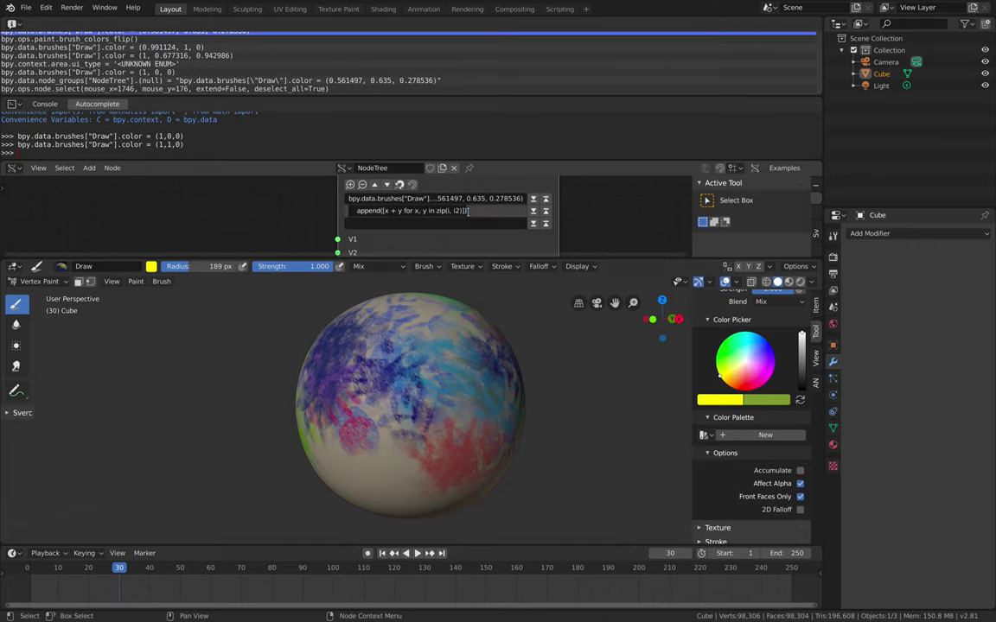
{"action": "key", "text": "BackSpace"}
{"action": "key", "text": "Return"}
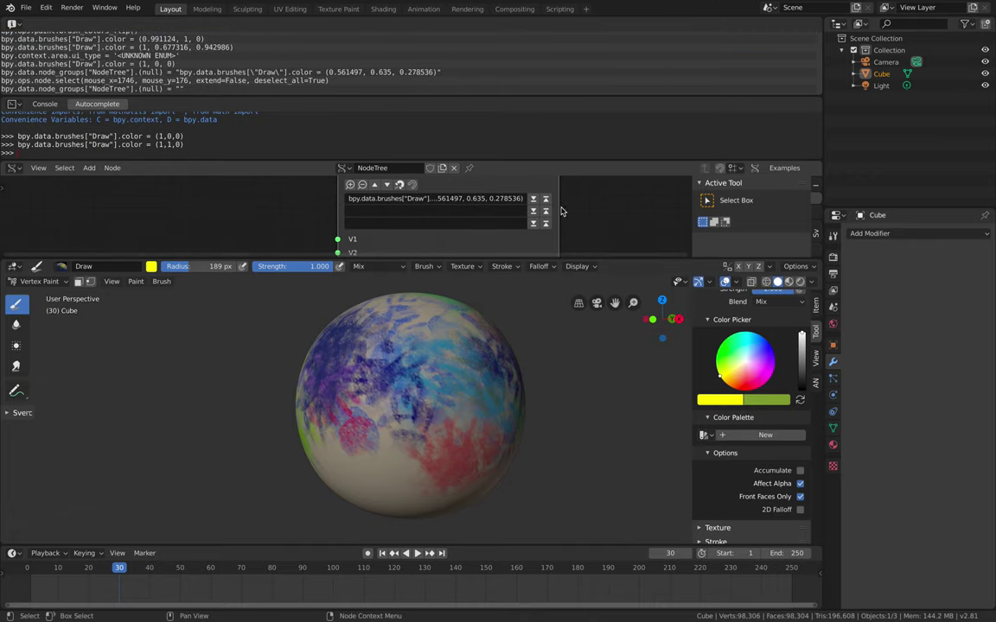
{"action": "left_click_drag", "start_coordinate": [557, 207], "coordinate": [636, 206]}
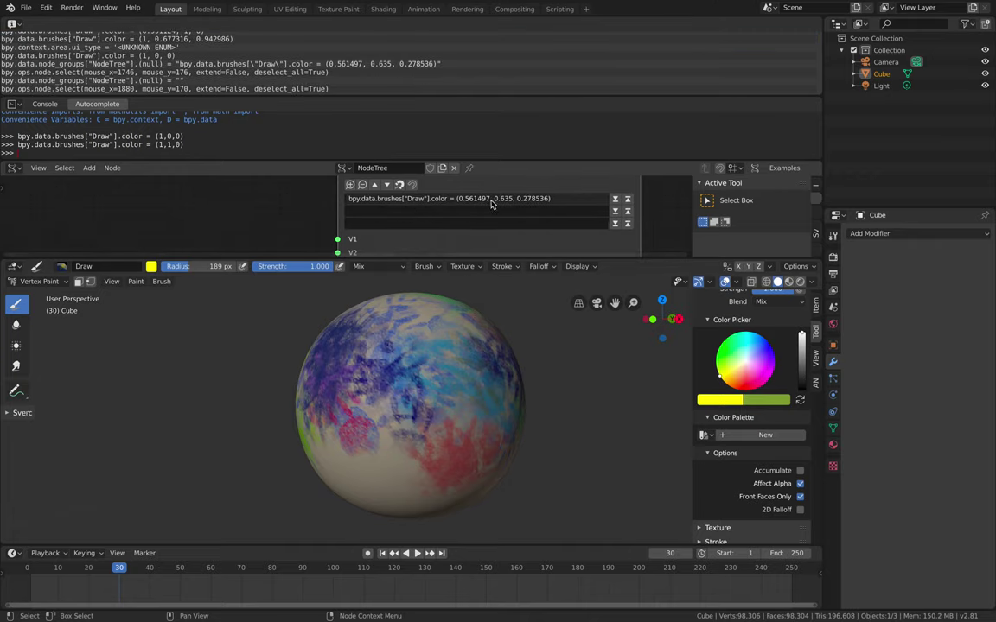
Save the file, make the node editor area taller and clear the node selection.
{"action": "key", "text": "ctrl+s"}
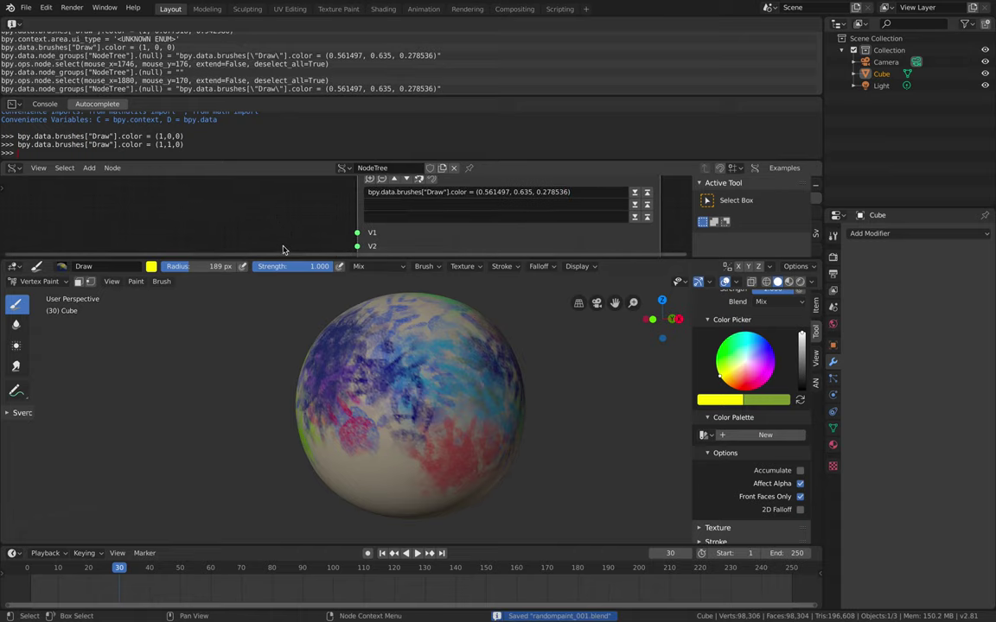
{"action": "left_click_drag", "start_coordinate": [287, 259], "coordinate": [285, 323]}
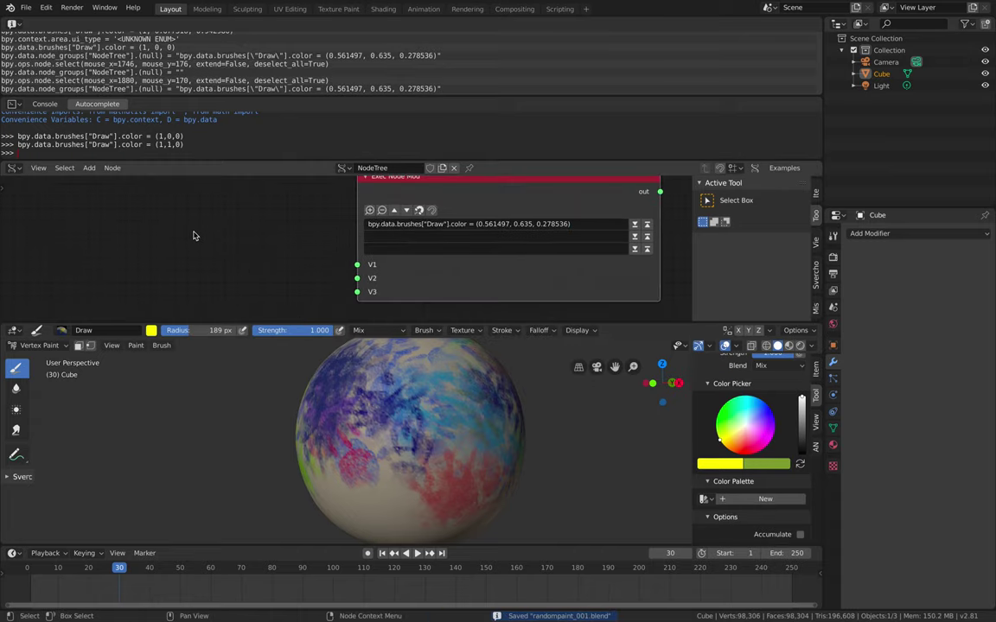
{"action": "key", "text": "a"}
{"action": "left_click", "coordinate": [183, 226]}
Add a Random Num Gen node beside the Exec node's inputs and set its number type to Float.
{"action": "key", "text": "shift+a"}
{"action": "left_click", "coordinate": [176, 226]}
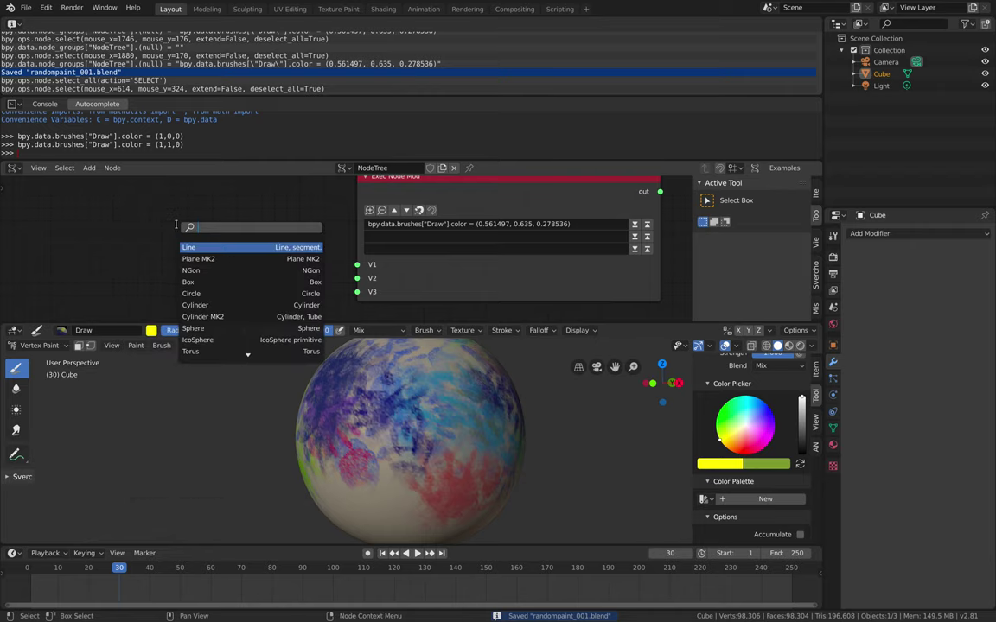
{"action": "type", "text": "random num"}
{"action": "key", "text": "Return"}
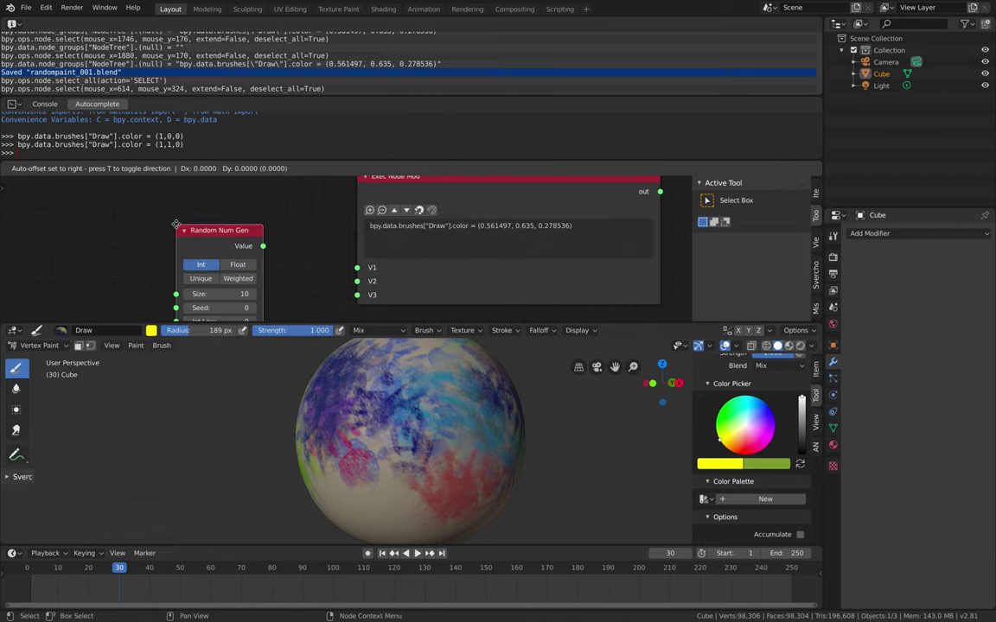
{"action": "left_click", "coordinate": [116, 194]}
{"action": "left_click", "coordinate": [164, 234]}
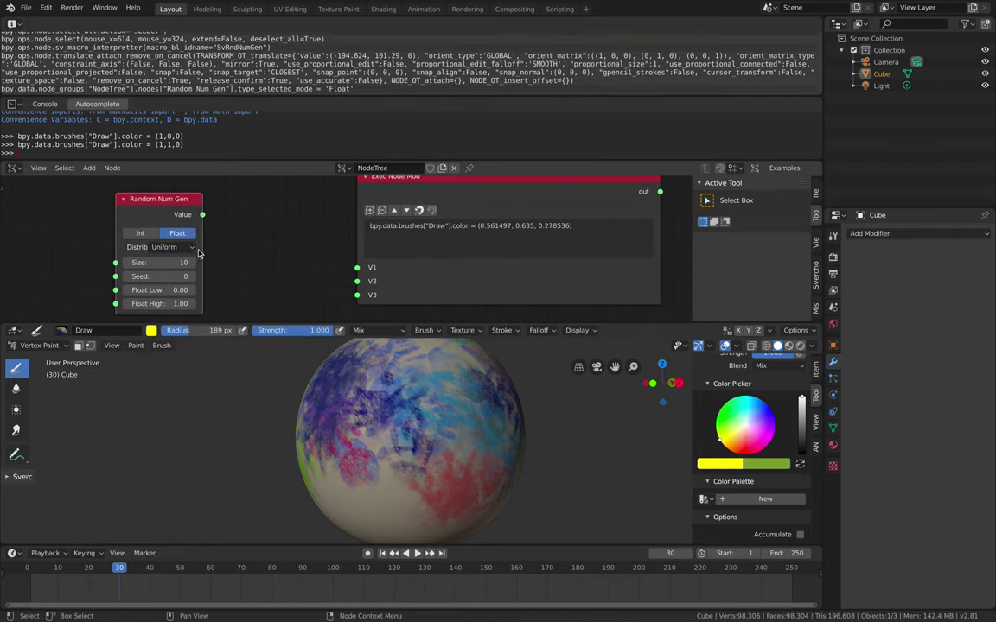
Set the Random Num Gen node's size to 3 and move the node farther from the Exec node.
{"action": "left_click", "coordinate": [180, 262]}
{"action": "type", "text": "3"}
{"action": "key", "text": "Return"}
{"action": "left_click_drag", "start_coordinate": [169, 201], "coordinate": [115, 215]}
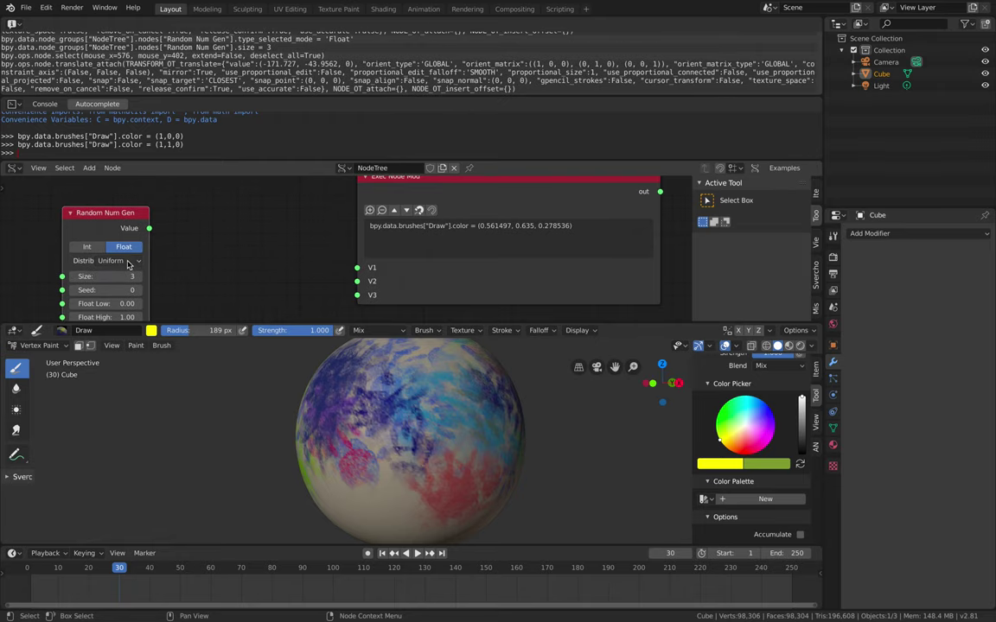
Add a Stethoscope MK2 node fed by Random Num Gen's Value output and shift the Exec node aside to make room.
{"action": "middle_click_drag", "start_coordinate": [128, 264], "coordinate": [132, 241]}
{"action": "key", "text": "shift+a"}
{"action": "type", "text": "ste"}
{"action": "left_click", "coordinate": [225, 249]}
{"action": "left_click", "coordinate": [188, 194]}
{"action": "left_click_drag", "start_coordinate": [158, 204], "coordinate": [166, 231]}
{"action": "left_click_drag", "start_coordinate": [190, 301], "coordinate": [190, 299]}
{"action": "middle_click_drag", "start_coordinate": [313, 228], "coordinate": [318, 226]}
{"action": "left_click_drag", "start_coordinate": [409, 247], "coordinate": [468, 243]}
{"action": "scroll", "coordinate": [375, 259], "scroll_direction": "up", "scroll_amount": 1}
{"action": "middle_click_drag", "start_coordinate": [375, 259], "coordinate": [396, 251]}
{"action": "scroll", "coordinate": [369, 244], "scroll_direction": "up", "scroll_amount": 2}
{"action": "scroll", "coordinate": [342, 235], "scroll_direction": "down", "scroll_amount": 1}
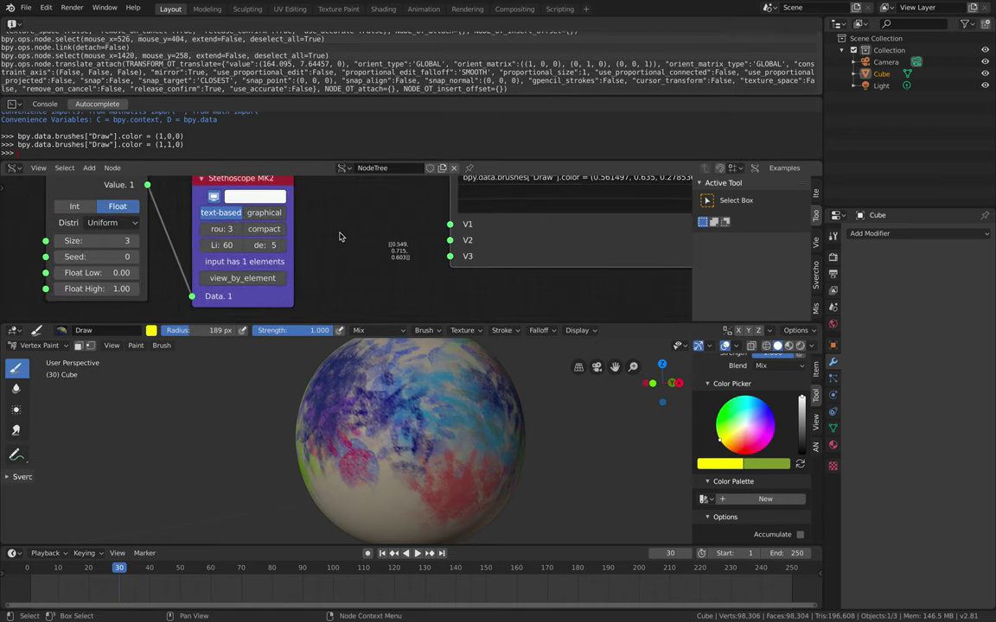
Raise the Random Num Gen node's seed one step at a time to 7.
{"action": "left_click", "coordinate": [139, 262]}
{"action": "left_click", "coordinate": [139, 262]}
{"action": "left_click", "coordinate": [139, 262]}
{"action": "left_click", "coordinate": [138, 262]}
{"action": "left_click", "coordinate": [138, 260]}
{"action": "left_click", "coordinate": [138, 260]}
{"action": "left_click", "coordinate": [138, 261]}
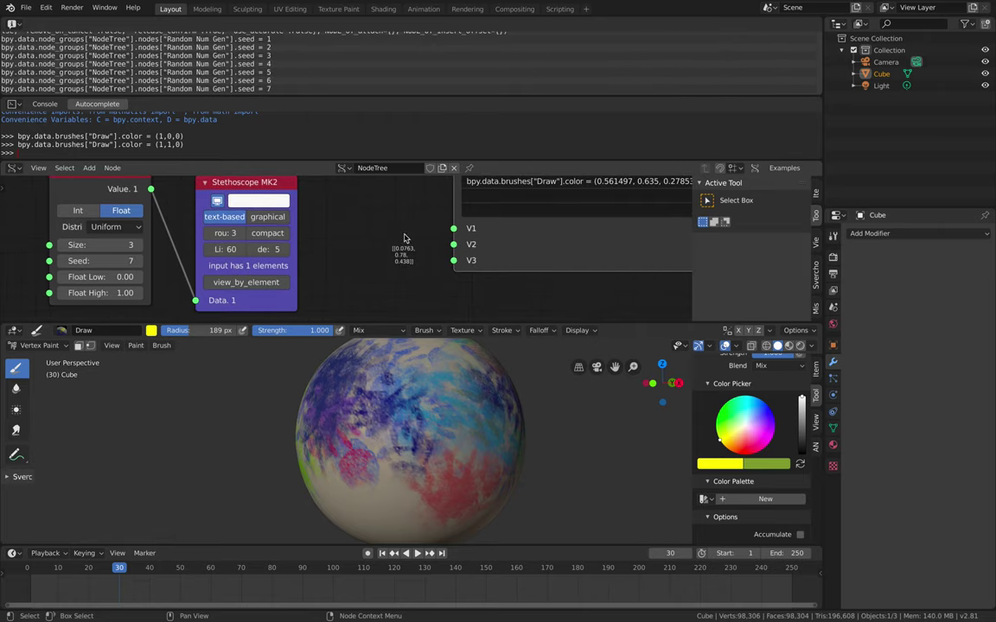
Save the file and examine the random number list the Stethoscope shows beside the Exec node.
{"action": "scroll", "coordinate": [403, 238], "scroll_direction": "down", "scroll_amount": 2}
{"action": "key", "text": "ctrl+s"}
{"action": "middle_click_drag", "start_coordinate": [407, 219], "coordinate": [360, 231]}
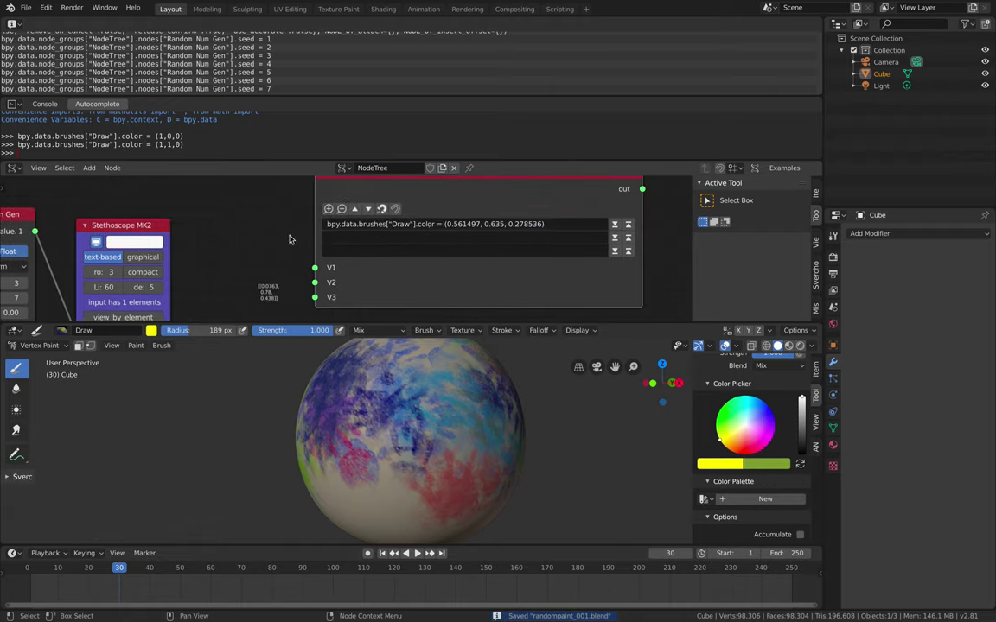
{"action": "scroll", "coordinate": [259, 232], "scroll_direction": "up", "scroll_amount": 3}
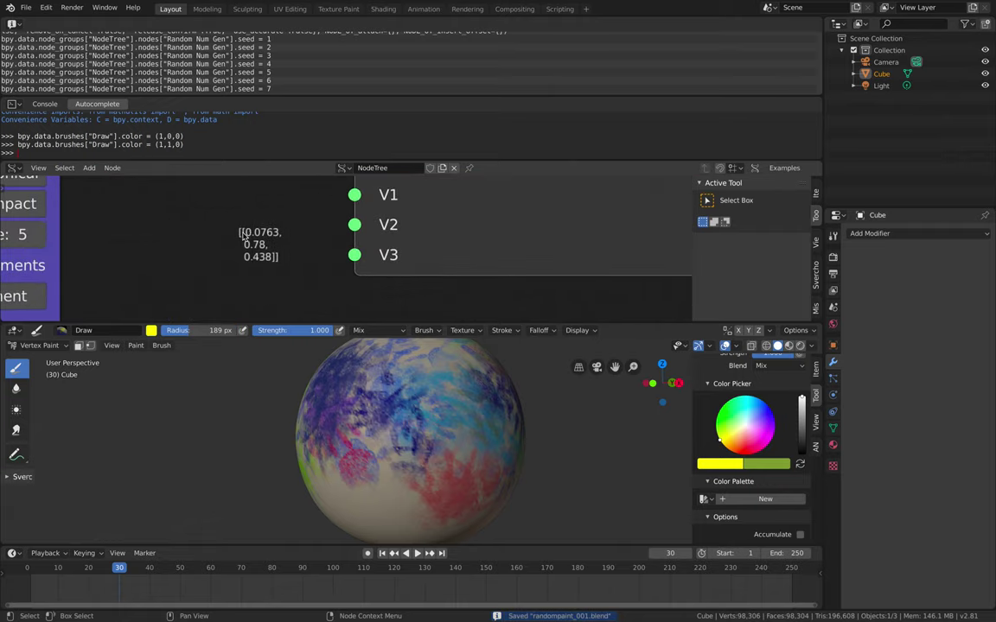
{"action": "scroll", "coordinate": [247, 255], "scroll_direction": "down", "scroll_amount": 2}
{"action": "middle_click_drag", "start_coordinate": [179, 202], "coordinate": [264, 247]}
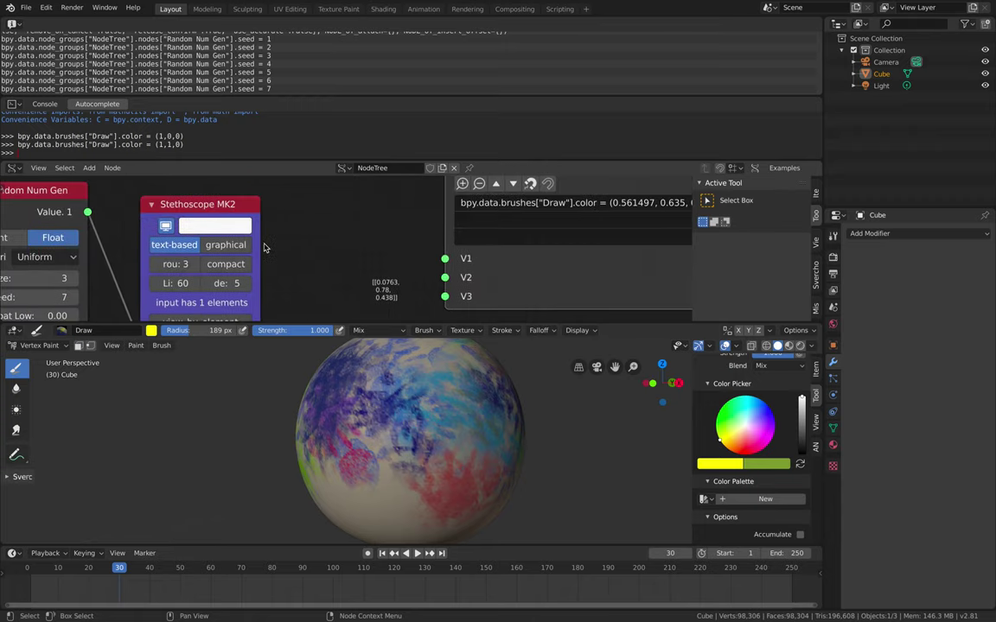
{"action": "scroll", "coordinate": [262, 244], "scroll_direction": "down", "scroll_amount": 1}
Replace the Stethoscope node with a direct link from Random Num Gen's Value to the Exec node's V1 input, and save the file.
{"action": "left_click", "coordinate": [228, 216]}
{"action": "key", "text": "x"}
{"action": "left_click", "coordinate": [311, 220]}
{"action": "left_click_drag", "start_coordinate": [113, 205], "coordinate": [245, 208]}
{"action": "middle_click_drag", "start_coordinate": [246, 208], "coordinate": [185, 193]}
{"action": "scroll", "coordinate": [194, 206], "scroll_direction": "up", "scroll_amount": 2}
{"action": "left_click_drag", "start_coordinate": [191, 201], "coordinate": [295, 201]}
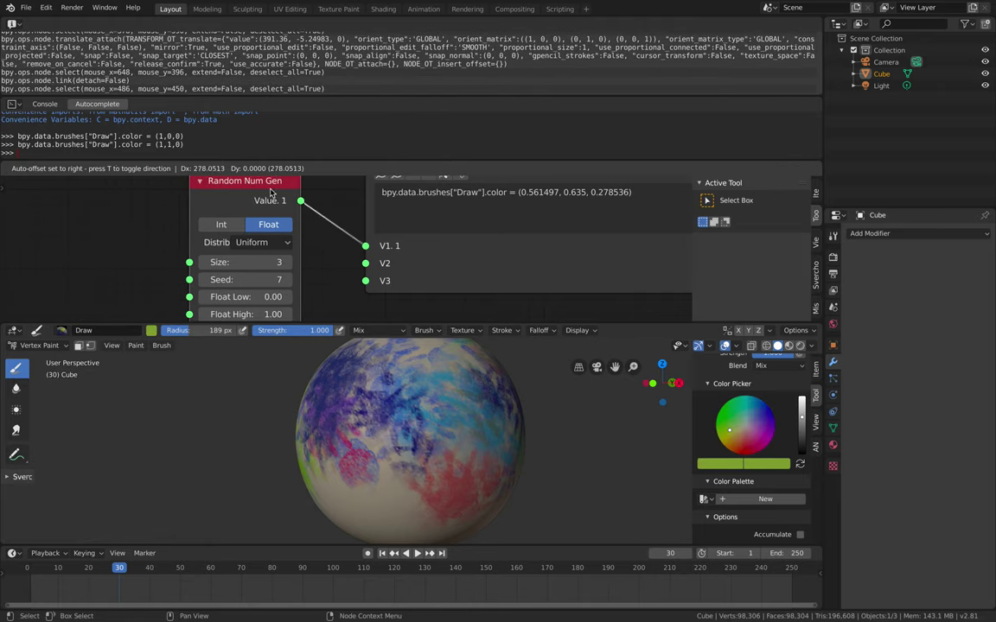
{"action": "key", "text": "ctrl+s"}
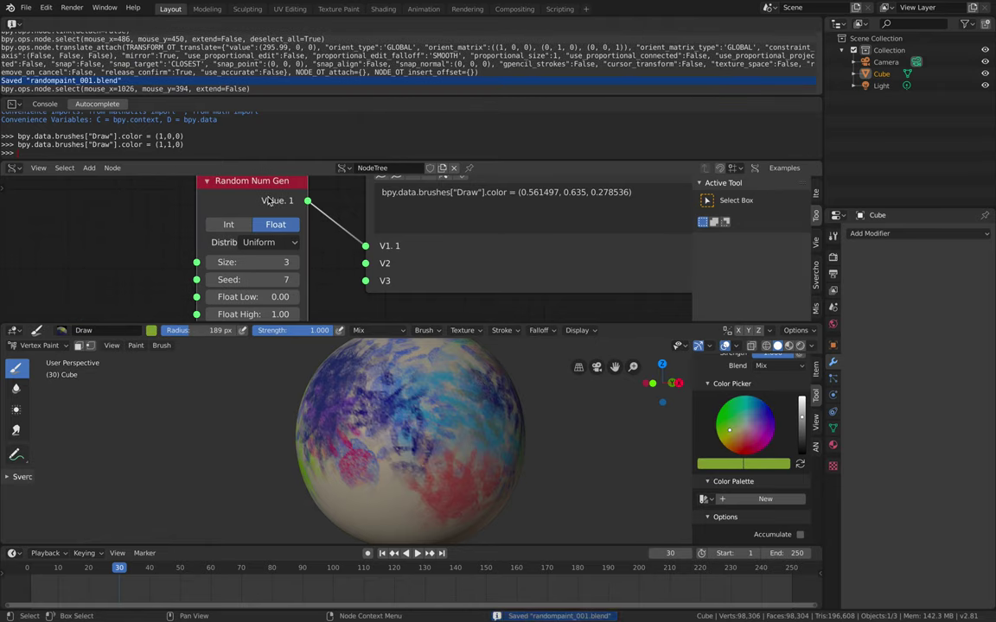
Replace the colour numbers in the Exec node's code with (V1[0][0],V1[0][0],V1[0][0]) and save the file.
{"action": "middle_click_drag", "start_coordinate": [399, 216], "coordinate": [285, 241]}
{"action": "scroll", "coordinate": [284, 241], "scroll_direction": "up", "scroll_amount": 2}
{"action": "left_click", "coordinate": [389, 220]}
{"action": "left_click", "coordinate": [401, 214]}
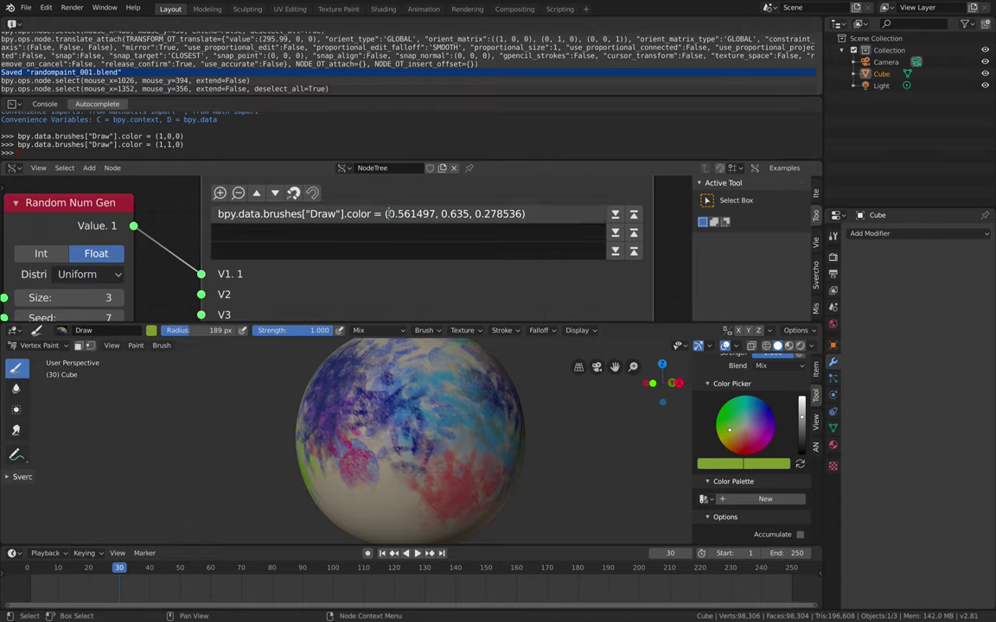
{"action": "left_click_drag", "start_coordinate": [449, 212], "coordinate": [523, 213]}
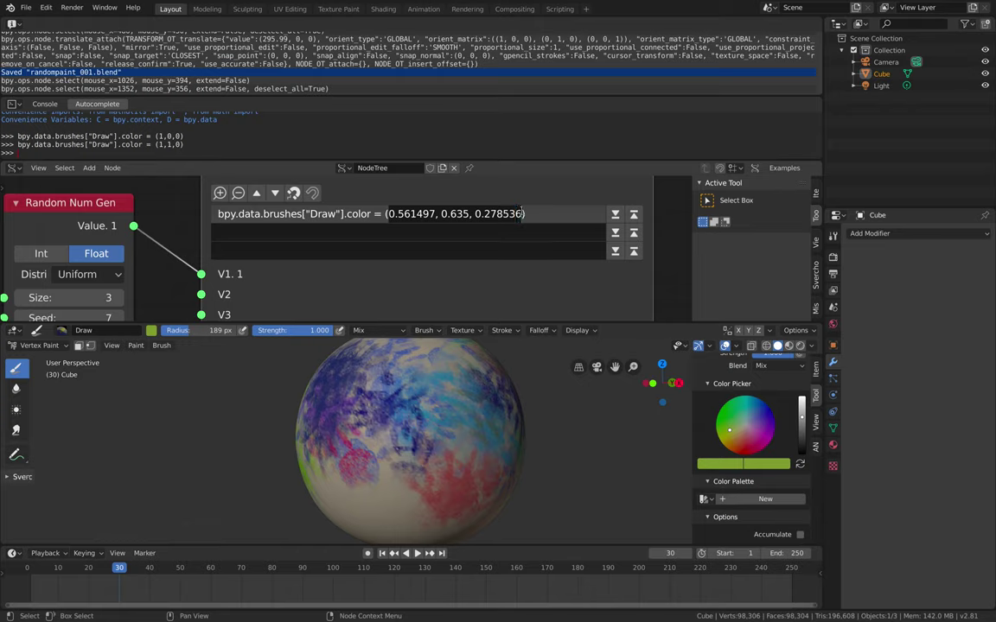
{"action": "type", "text": "V1"}
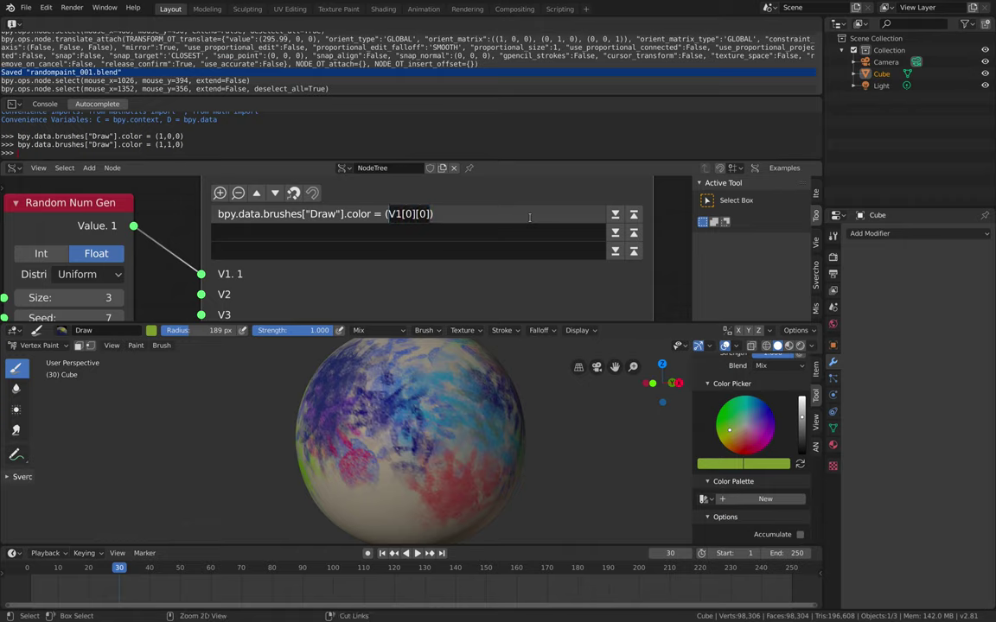
{"action": "key", "text": "End"}
{"action": "type", "text": ","}
{"action": "type", "text": "V1[0][0]"}
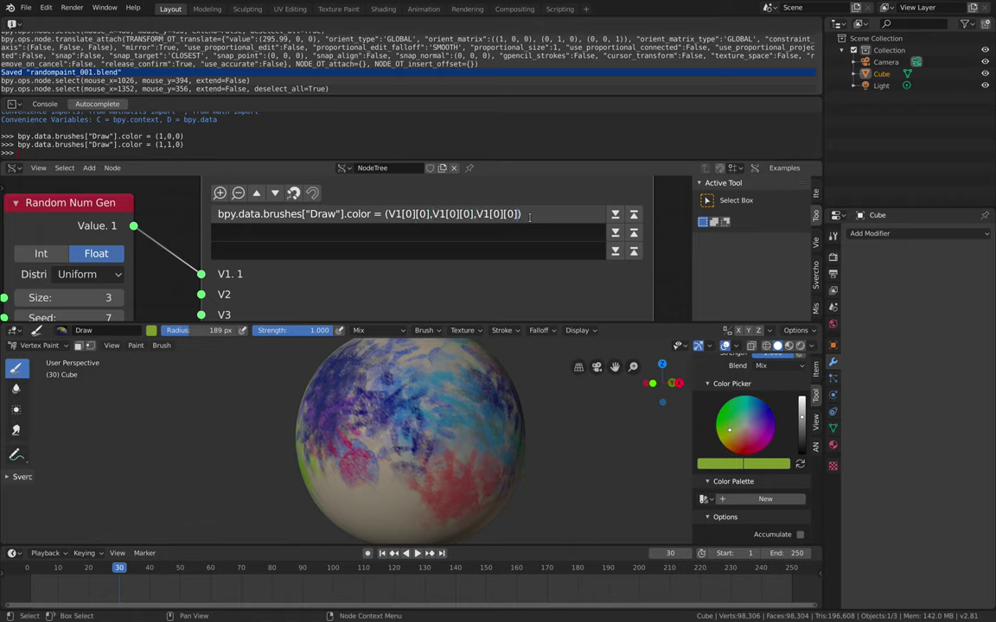
{"action": "key", "text": "Return"}
{"action": "middle_click_drag", "start_coordinate": [180, 218], "coordinate": [193, 212], "text": "ctrl"}
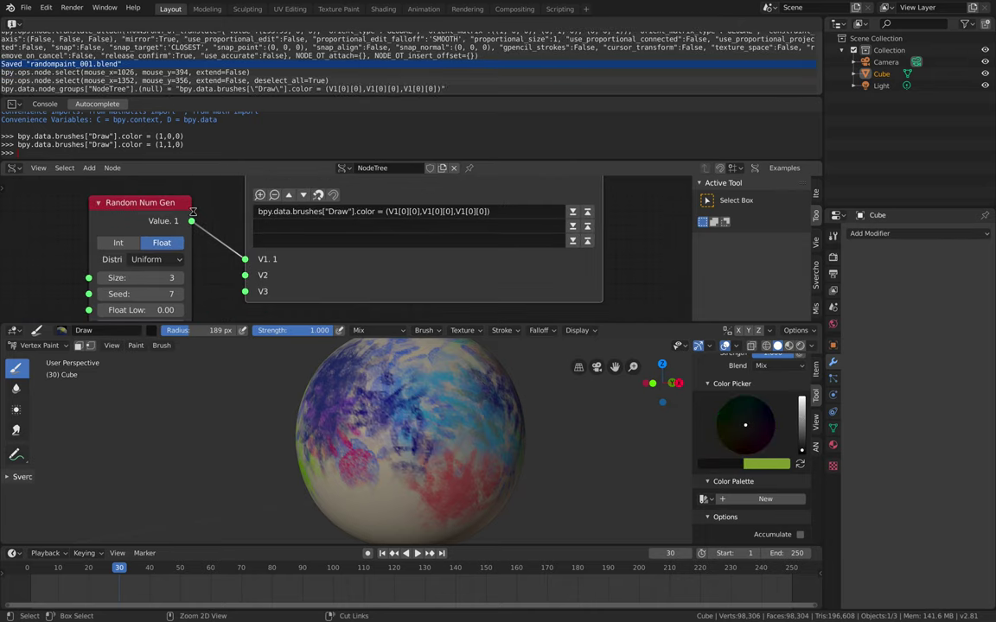
{"action": "key", "text": "ctrl+s"}
Set the random seed to 55, and add a Frame info node with its Current Frame output linked to the Seed input.
{"action": "middle_click_drag", "start_coordinate": [137, 286], "coordinate": [180, 267]}
{"action": "left_click_drag", "start_coordinate": [180, 274], "coordinate": [246, 274]}
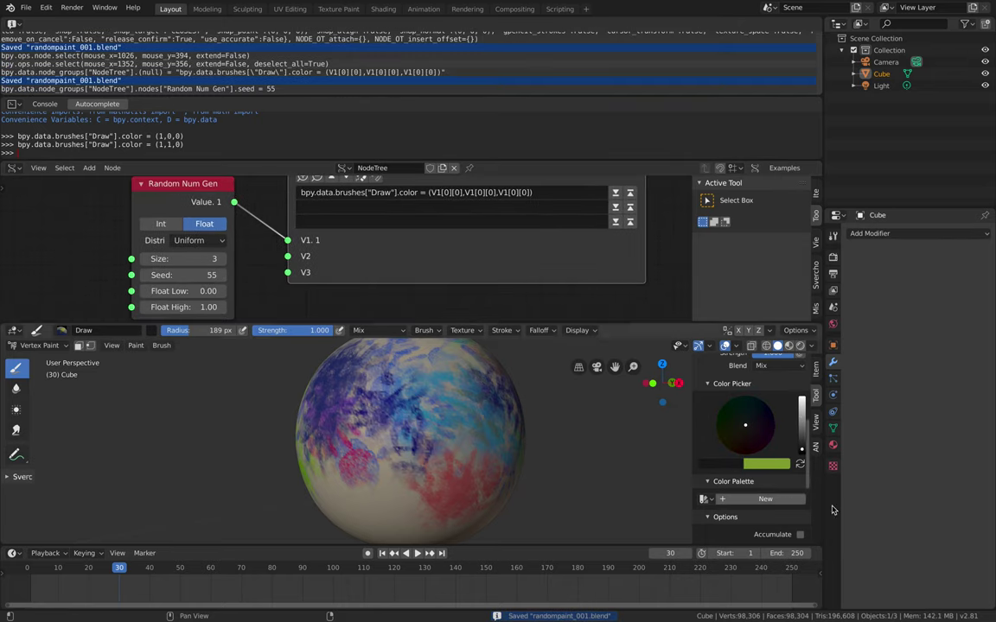
{"action": "middle_click_drag", "start_coordinate": [88, 291], "coordinate": [148, 287]}
{"action": "key", "text": "shift+a"}
{"action": "type", "text": "fra"}
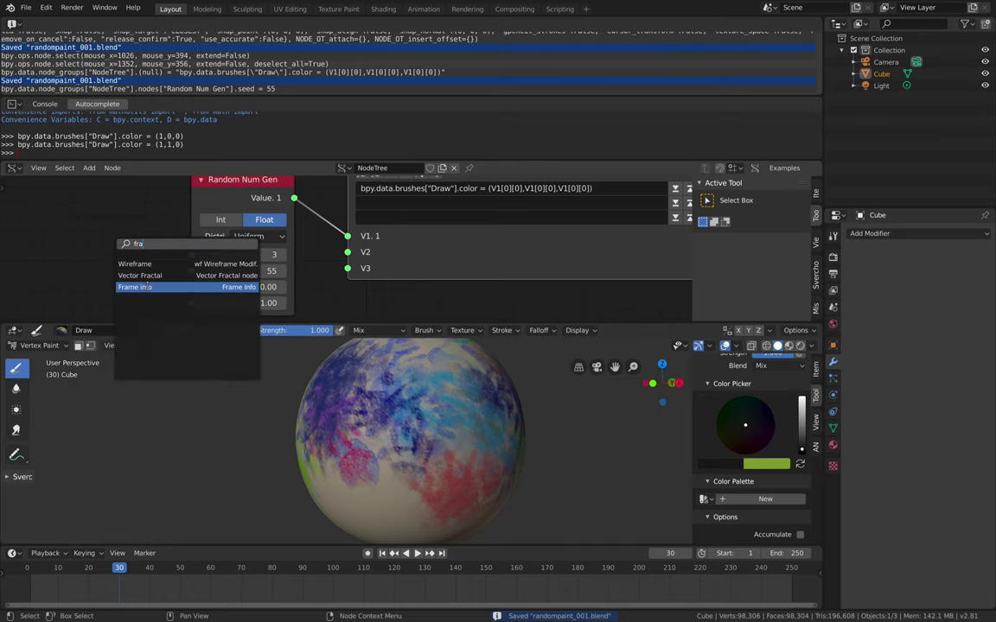
{"action": "left_click", "coordinate": [147, 287]}
{"action": "left_click", "coordinate": [113, 276]}
{"action": "left_click_drag", "start_coordinate": [147, 256], "coordinate": [191, 270]}
Change the Exec code's second and third colour components to V1[0][1] and V1[0][2], and save the file.
{"action": "scroll", "coordinate": [498, 253], "scroll_direction": "up", "scroll_amount": 5}
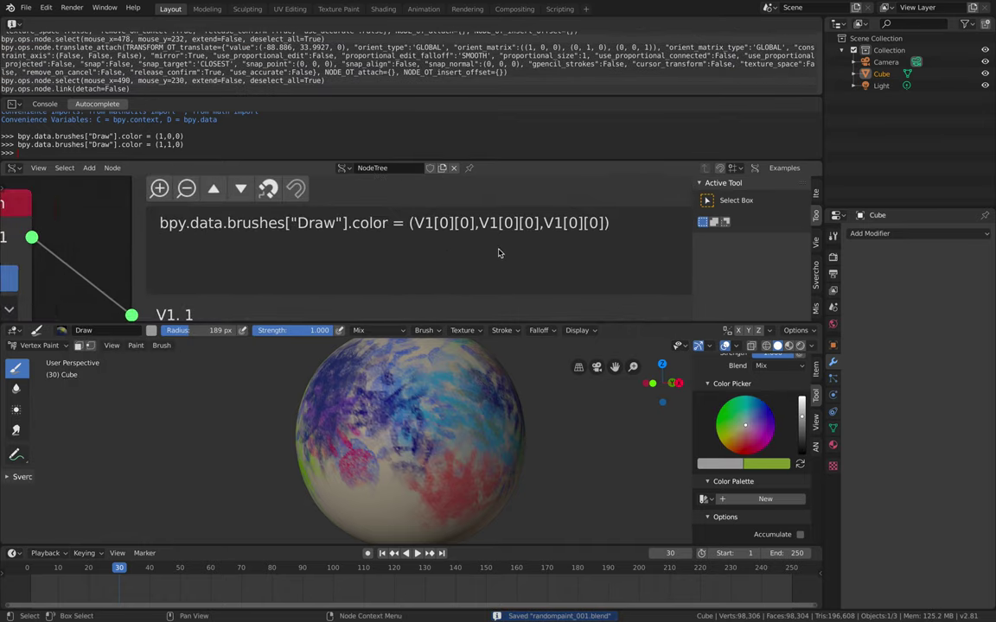
{"action": "scroll", "coordinate": [322, 240], "scroll_direction": "down", "scroll_amount": 2}
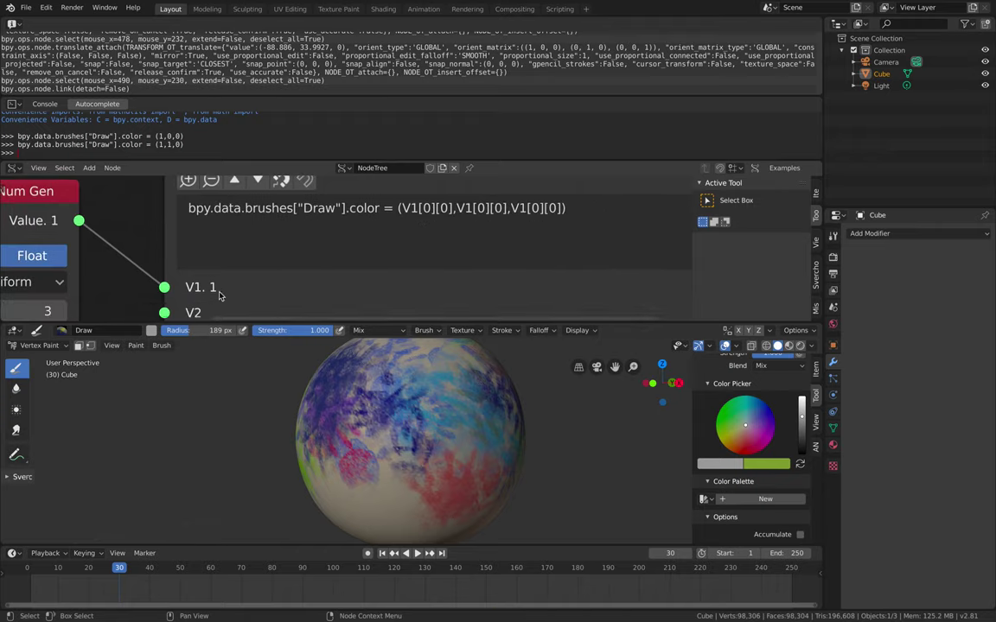
{"action": "left_click", "coordinate": [419, 211]}
{"action": "left_click", "coordinate": [437, 212]}
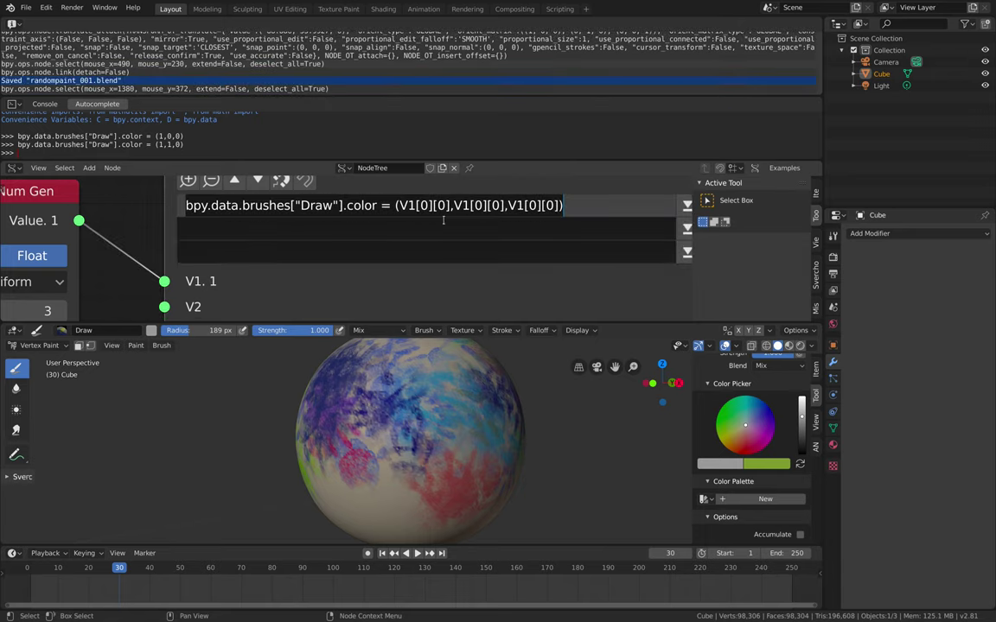
{"action": "left_click", "coordinate": [445, 206]}
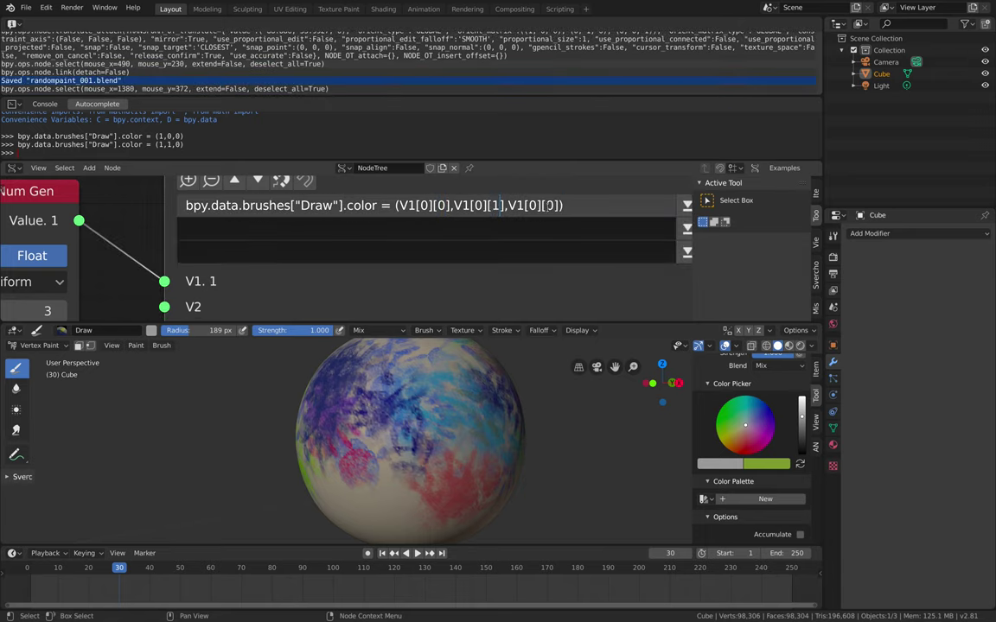
{"action": "left_click", "coordinate": [160, 221]}
{"action": "mouse_move", "coordinate": [113, 226]}
{"action": "middle_mouse_down"}
{"action": "mouse_move", "coordinate": [214, 211]}
{"action": "mouse_move", "coordinate": [241, 229]}
{"action": "middle_mouse_up"}
{"action": "scroll", "coordinate": [214, 211], "scroll_direction": "down", "scroll_amount": 3}
{"action": "key", "text": "ctrl+s"}
Move the Frame info node slightly away from the Random Num Gen node.
{"action": "scroll", "coordinate": [213, 213], "scroll_direction": "down", "scroll_amount": 3}
{"action": "middle_click_drag", "start_coordinate": [119, 277], "coordinate": [136, 249]}
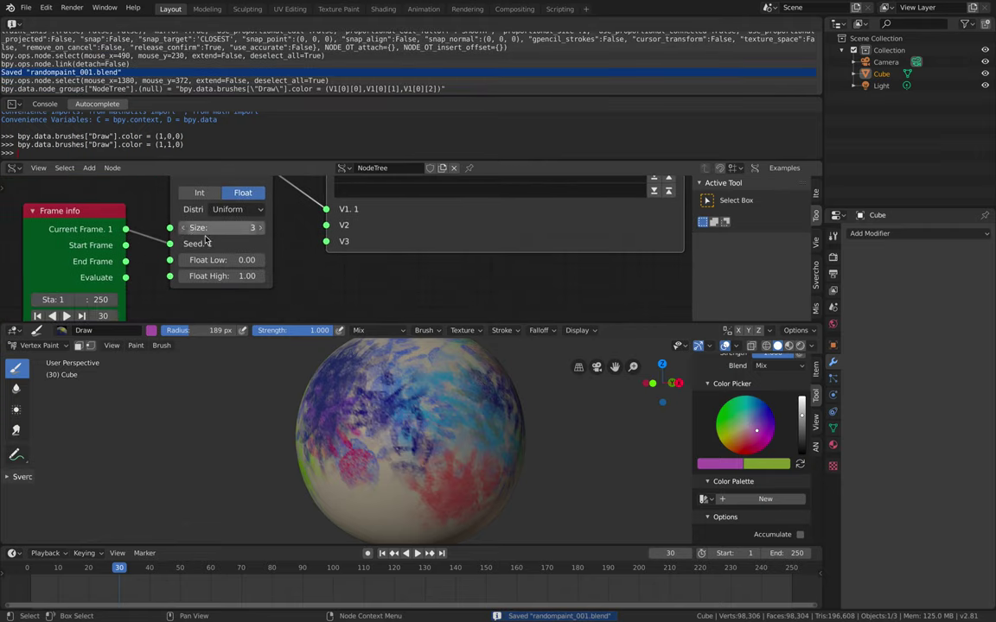
{"action": "middle_click_drag", "start_coordinate": [82, 297], "coordinate": [81, 278]}
{"action": "scroll", "coordinate": [80, 278], "scroll_direction": "down", "scroll_amount": 1}
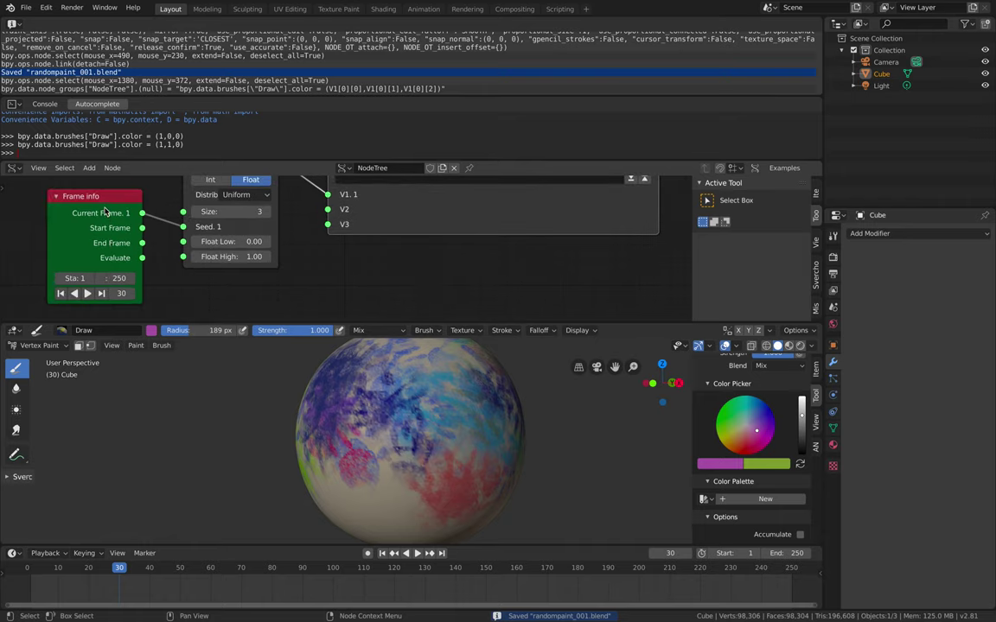
{"action": "left_click_drag", "start_coordinate": [80, 277], "coordinate": [68, 277]}
Scrub to frames 137 and 158, paint the rounded cube with each frame's brush colour, and save the file.
{"action": "left_click_drag", "start_coordinate": [264, 570], "coordinate": [321, 569]}
{"action": "mouse_move", "coordinate": [486, 570]}
{"action": "left_mouse_down"}
{"action": "mouse_move", "coordinate": [512, 572]}
{"action": "mouse_move", "coordinate": [446, 570]}
{"action": "left_mouse_up"}
{"action": "scroll", "coordinate": [415, 459], "scroll_direction": "down", "scroll_amount": 2}
{"action": "left_click_drag", "start_coordinate": [419, 446], "coordinate": [384, 455]}
{"action": "middle_click_drag", "start_coordinate": [397, 477], "coordinate": [393, 510]}
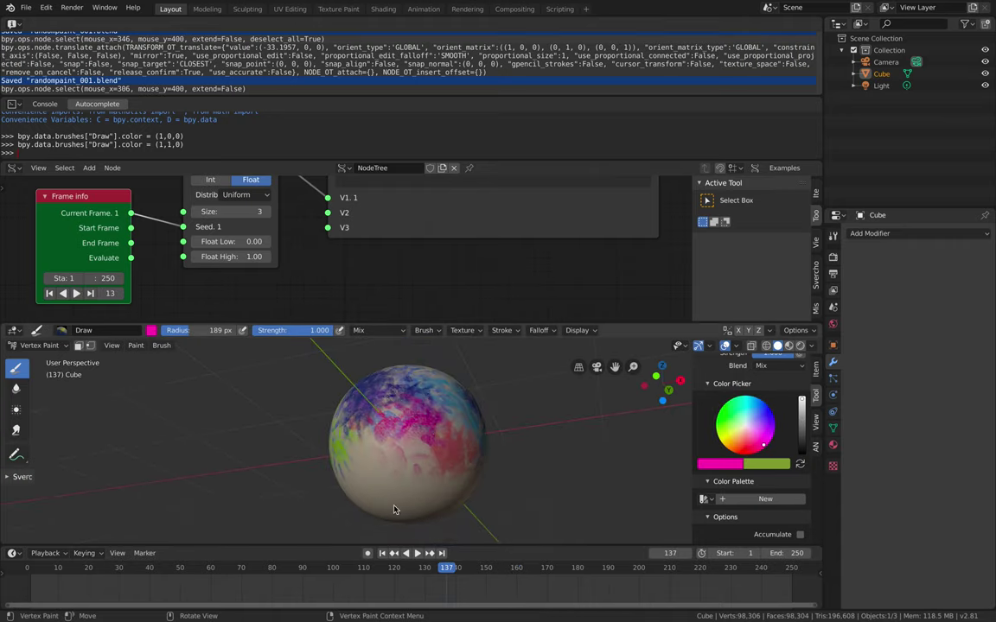
{"action": "left_click", "coordinate": [510, 571]}
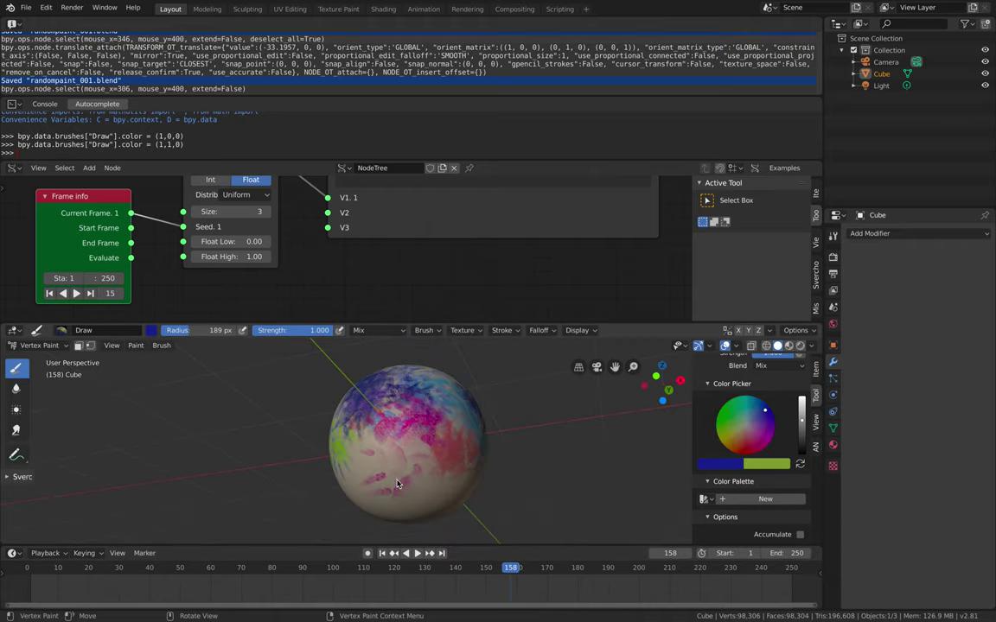
{"action": "left_click_drag", "start_coordinate": [397, 487], "coordinate": [374, 458]}
{"action": "middle_click_drag", "start_coordinate": [374, 458], "coordinate": [467, 415]}
{"action": "key", "text": "ctrl+s"}
Paint strokes all around the rounded cube during animation playback, stop at frame 41 and save the file.
{"action": "left_click", "coordinate": [418, 555]}
{"action": "mouse_move", "coordinate": [373, 471]}
{"action": "left_mouse_down"}
{"action": "mouse_move", "coordinate": [357, 441]}
{"action": "mouse_move", "coordinate": [402, 437]}
{"action": "mouse_move", "coordinate": [363, 434]}
{"action": "mouse_move", "coordinate": [370, 419]}
{"action": "left_mouse_up"}
{"action": "middle_click_drag", "start_coordinate": [370, 418], "coordinate": [408, 443]}
{"action": "left_click_drag", "start_coordinate": [397, 443], "coordinate": [358, 414]}
{"action": "middle_click_drag", "start_coordinate": [358, 414], "coordinate": [394, 426]}
{"action": "left_click_drag", "start_coordinate": [395, 426], "coordinate": [349, 479]}
{"action": "middle_click_drag", "start_coordinate": [349, 479], "coordinate": [382, 444]}
{"action": "left_click_drag", "start_coordinate": [382, 444], "coordinate": [370, 444]}
{"action": "middle_click_drag", "start_coordinate": [370, 444], "coordinate": [425, 448]}
{"action": "mouse_move", "coordinate": [426, 448]}
{"action": "left_mouse_down"}
{"action": "mouse_move", "coordinate": [398, 456]}
{"action": "mouse_move", "coordinate": [439, 436]}
{"action": "mouse_move", "coordinate": [373, 432]}
{"action": "left_mouse_up"}
{"action": "middle_click_drag", "start_coordinate": [373, 432], "coordinate": [417, 440]}
{"action": "mouse_move", "coordinate": [417, 439]}
{"action": "left_mouse_down"}
{"action": "mouse_move", "coordinate": [389, 468]}
{"action": "mouse_move", "coordinate": [438, 484]}
{"action": "mouse_move", "coordinate": [443, 440]}
{"action": "left_mouse_up"}
{"action": "middle_click_drag", "start_coordinate": [443, 441], "coordinate": [397, 468]}
{"action": "key", "text": "space"}
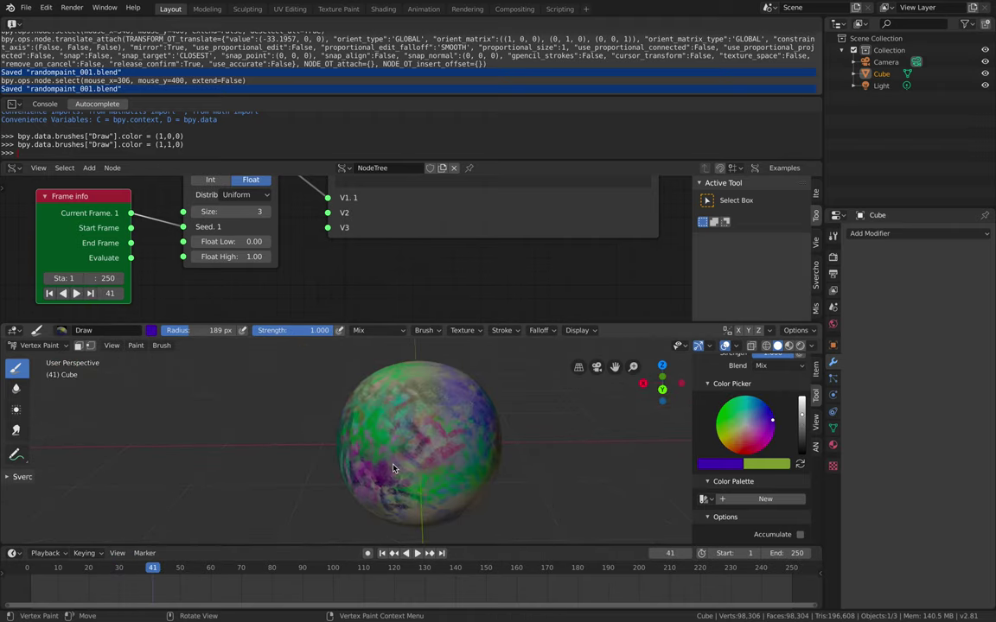
{"action": "key", "text": "ctrl+s"}
Swap the primary and secondary brush colours three times.
{"action": "scroll", "coordinate": [327, 274], "scroll_direction": "down", "scroll_amount": 1}
{"action": "middle_click_drag", "start_coordinate": [331, 276], "coordinate": [308, 303]}
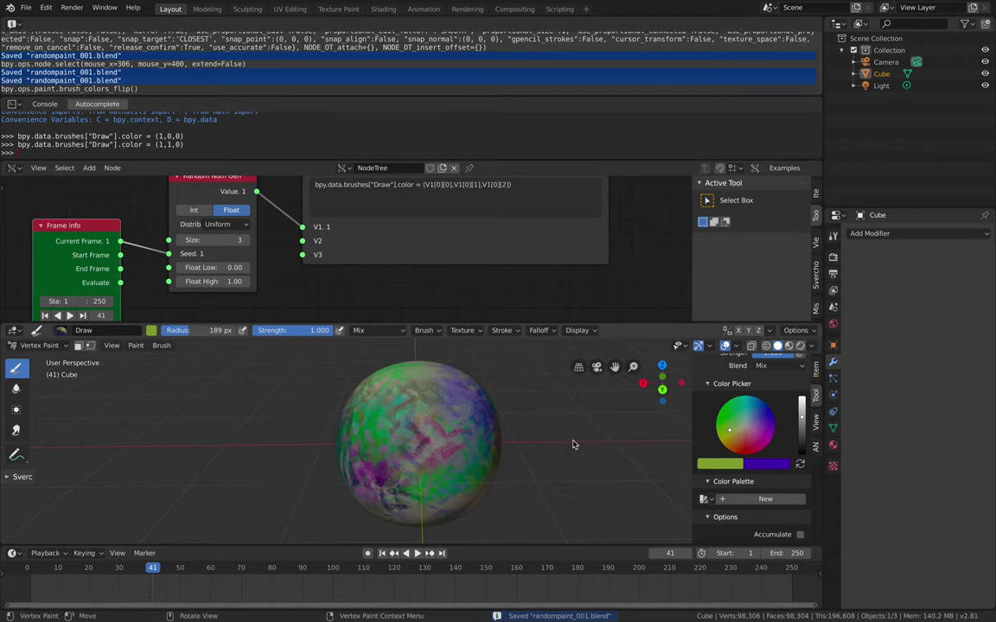
{"action": "key", "text": "x"}
{"action": "key", "text": "x"}
{"action": "key", "text": "x"}
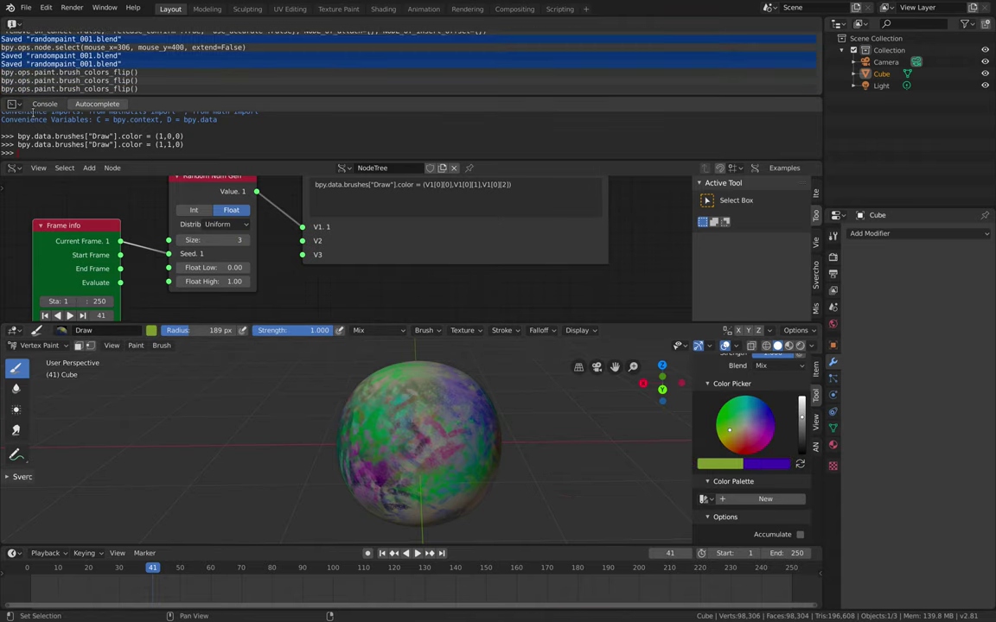
{"action": "middle_click_drag", "start_coordinate": [381, 402], "coordinate": [405, 417]}
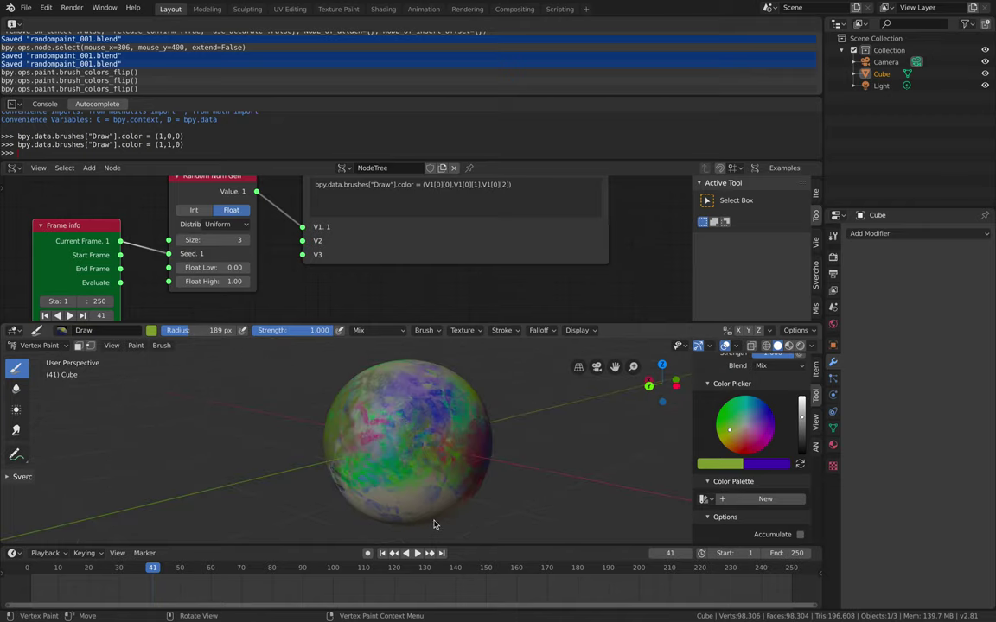
Paint more multicoloured strokes during animation playback, stop and save the file, and return to frame 1.
{"action": "key", "text": "space"}
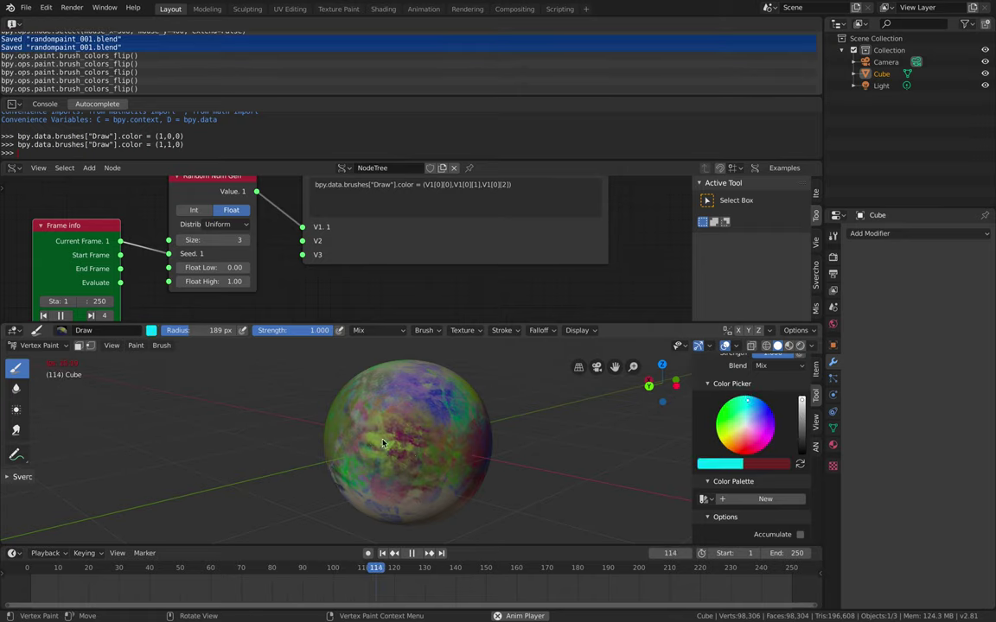
{"action": "middle_click_drag", "start_coordinate": [383, 444], "coordinate": [381, 424]}
{"action": "key", "text": "space"}
{"action": "key", "text": "ctrl+s"}
{"action": "key", "text": "shift+Left"}
{"action": "middle_click_drag", "start_coordinate": [413, 527], "coordinate": [412, 423]}
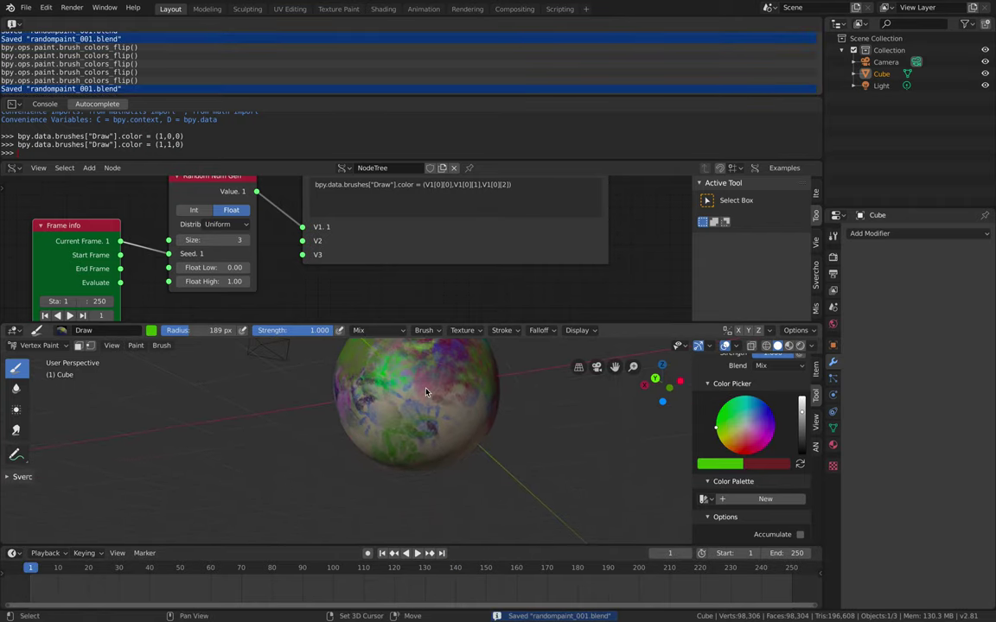
{"action": "middle_click_drag", "start_coordinate": [383, 348], "coordinate": [461, 340]}
Make the 3D viewport taller, move the Random Num Gen and Frame info nodes closer to the Exec node, and save the file.
{"action": "left_click_drag", "start_coordinate": [470, 323], "coordinate": [464, 310]}
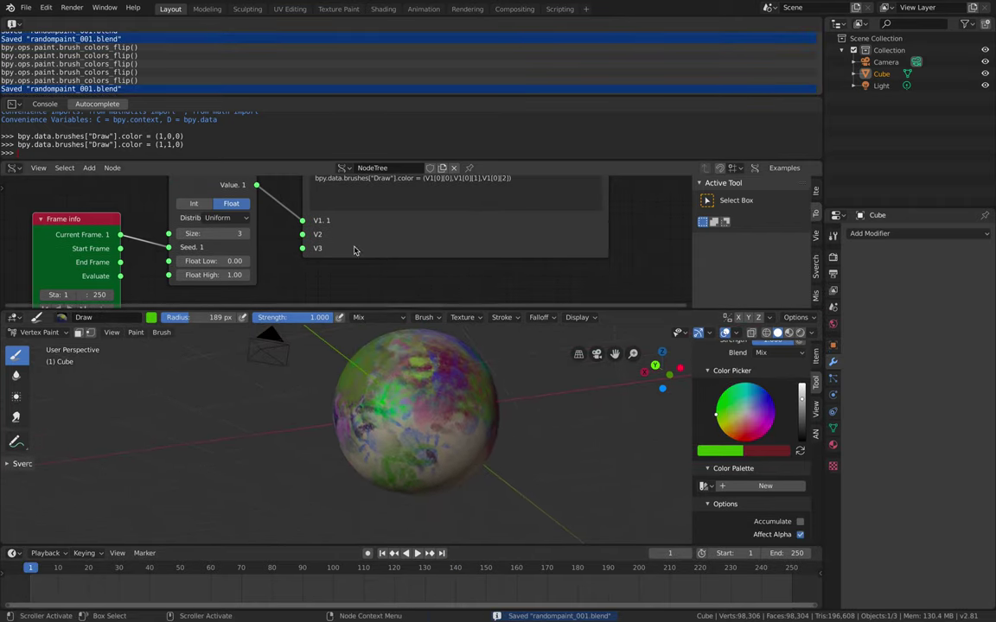
{"action": "scroll", "coordinate": [344, 247], "scroll_direction": "down", "scroll_amount": 3}
{"action": "left_click_drag", "start_coordinate": [231, 189], "coordinate": [249, 186]}
{"action": "left_click_drag", "start_coordinate": [162, 220], "coordinate": [195, 186]}
{"action": "key", "text": "ctrl+s"}
{"action": "middle_click_drag", "start_coordinate": [445, 388], "coordinate": [405, 428]}
{"action": "key", "text": "ctrl+s"}
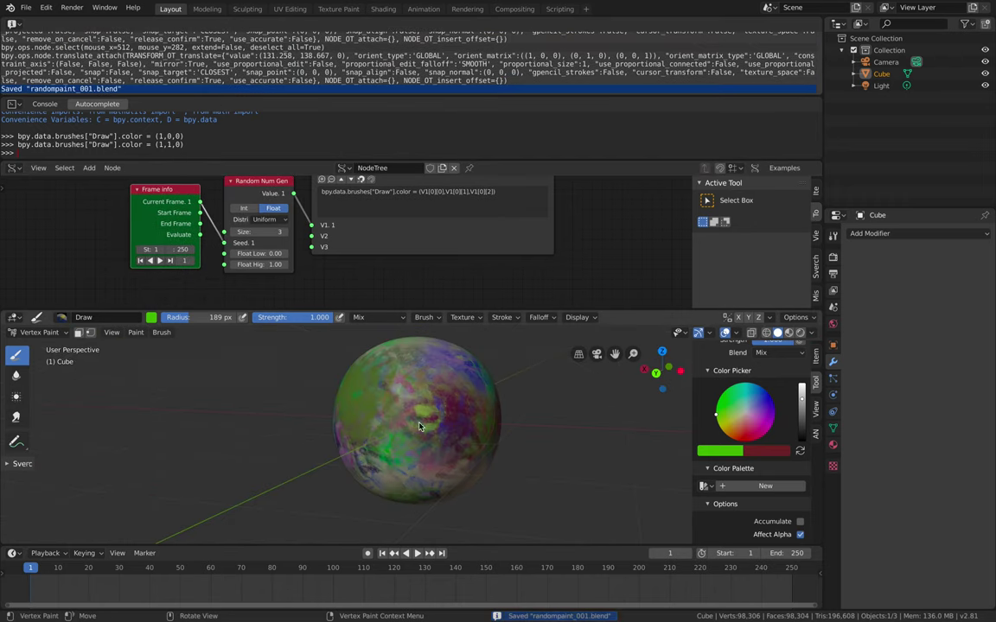
Paint strokes on different sides of the rounded cube, swapping the brush between green and dark red.
{"action": "middle_click_drag", "start_coordinate": [415, 411], "coordinate": [417, 363]}
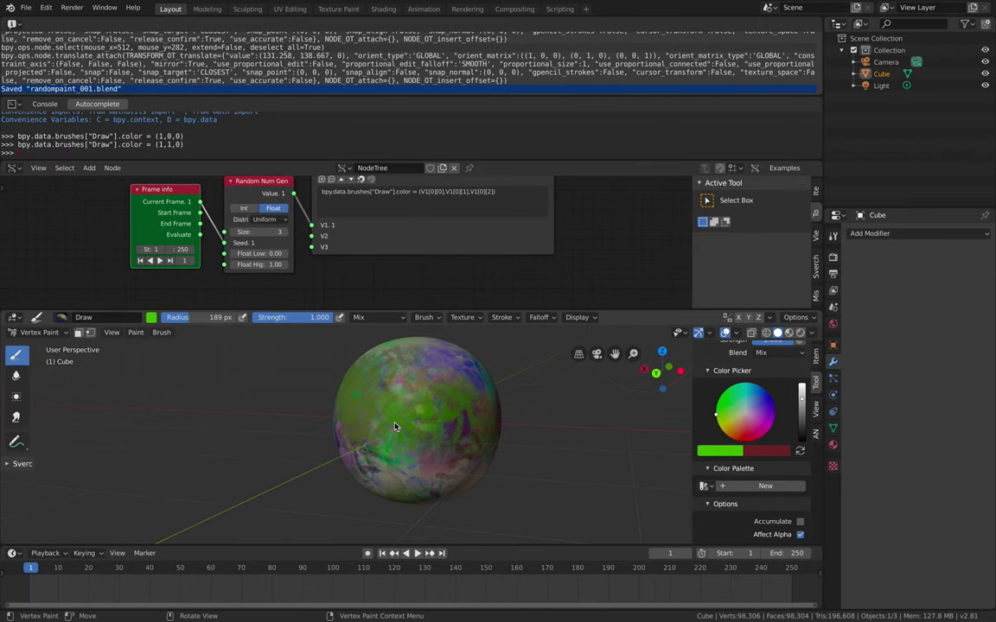
{"action": "middle_click_drag", "start_coordinate": [396, 423], "coordinate": [466, 416]}
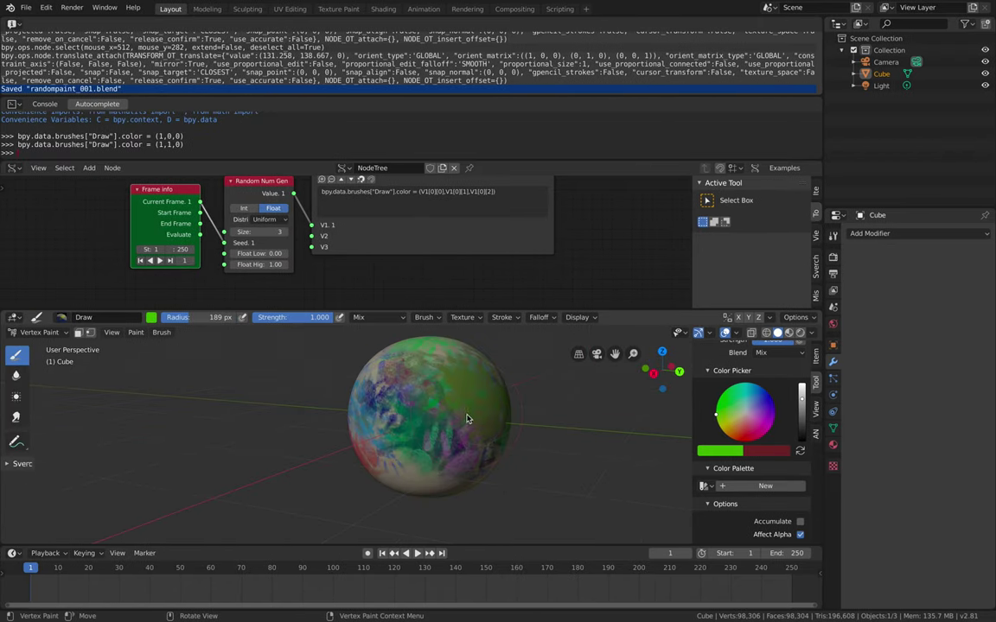
{"action": "key", "text": "x"}
{"action": "mouse_move", "coordinate": [349, 382]}
{"action": "left_mouse_down"}
{"action": "mouse_move", "coordinate": [389, 386]}
{"action": "mouse_move", "coordinate": [368, 411]}
{"action": "left_mouse_up"}
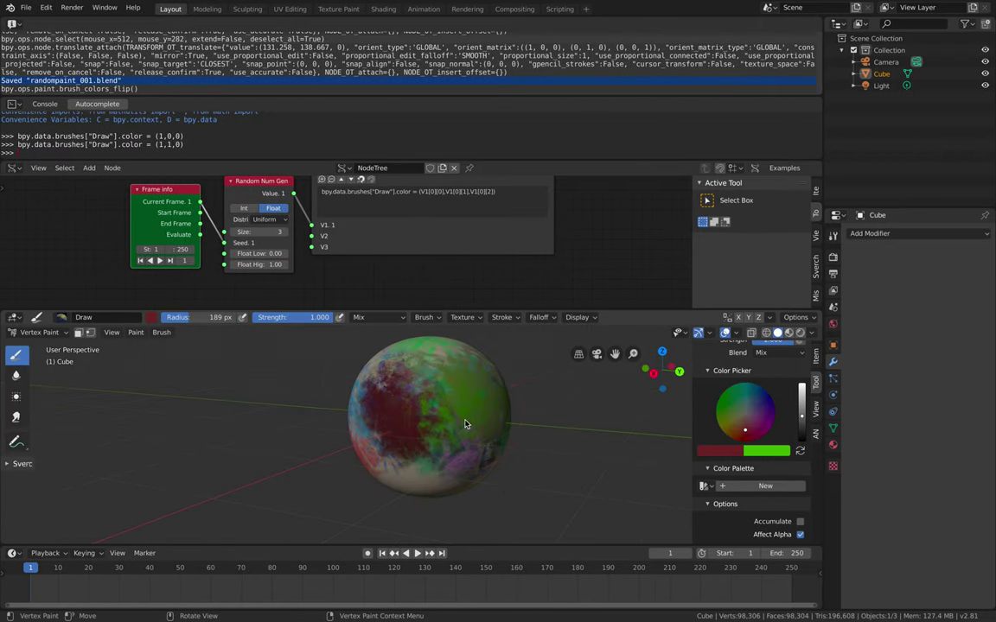
{"action": "key", "text": "x"}
{"action": "mouse_move", "coordinate": [411, 410]}
{"action": "middle_mouse_down"}
{"action": "mouse_move", "coordinate": [463, 417]}
{"action": "mouse_move", "coordinate": [460, 438]}
{"action": "mouse_move", "coordinate": [475, 436]}
{"action": "middle_mouse_up"}
{"action": "key", "text": "x"}
{"action": "key", "text": "x"}
{"action": "key", "text": "x"}
{"action": "key", "text": "x"}
{"action": "left_click_drag", "start_coordinate": [357, 392], "coordinate": [374, 389]}
{"action": "middle_click_drag", "start_coordinate": [398, 393], "coordinate": [462, 414]}
Paint the rounded cube with random colours during animation playback, stop the playback and save the file.
{"action": "left_click", "coordinate": [415, 555]}
{"action": "mouse_move", "coordinate": [393, 422]}
{"action": "left_mouse_down"}
{"action": "mouse_move", "coordinate": [338, 393]}
{"action": "mouse_move", "coordinate": [411, 406]}
{"action": "mouse_move", "coordinate": [360, 403]}
{"action": "mouse_move", "coordinate": [399, 416]}
{"action": "left_mouse_up"}
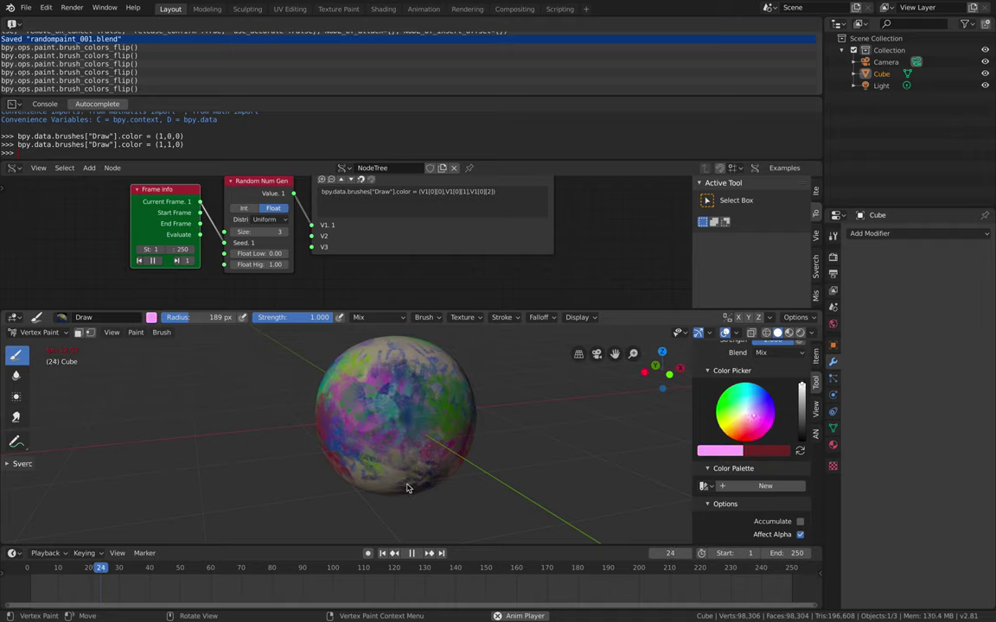
{"action": "mouse_move", "coordinate": [393, 470]}
{"action": "left_mouse_down"}
{"action": "mouse_move", "coordinate": [382, 411]}
{"action": "mouse_move", "coordinate": [400, 389]}
{"action": "mouse_move", "coordinate": [400, 460]}
{"action": "left_mouse_up"}
{"action": "left_click", "coordinate": [417, 556]}
{"action": "middle_click_drag", "start_coordinate": [456, 465], "coordinate": [456, 400]}
{"action": "key", "text": "ctrl+s"}
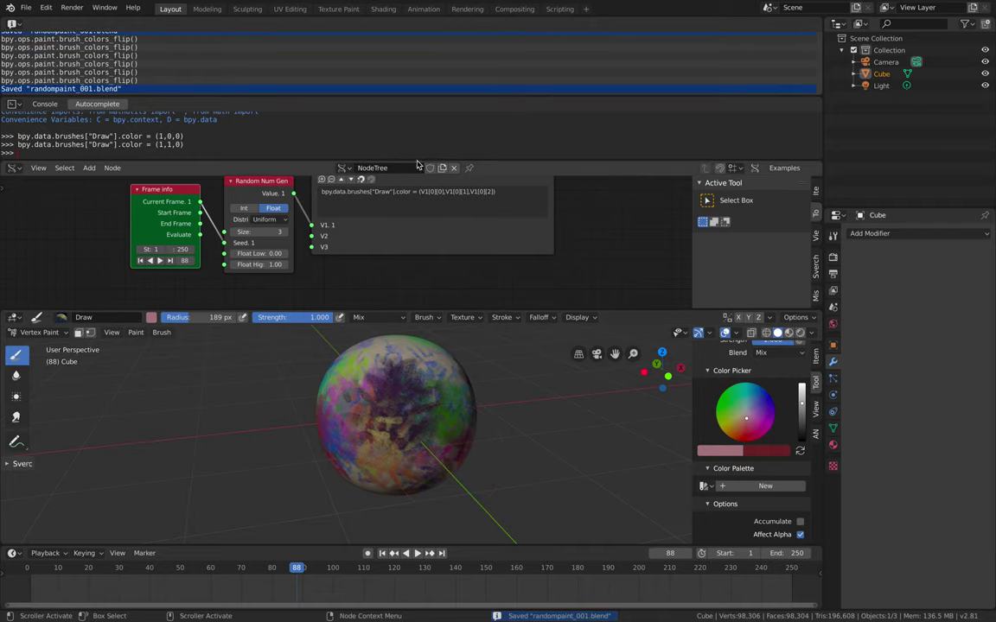
Extend the node editor upward over the console and create a brush colour palette containing the current dusty pink.
{"action": "left_click_drag", "start_coordinate": [445, 162], "coordinate": [445, 115]}
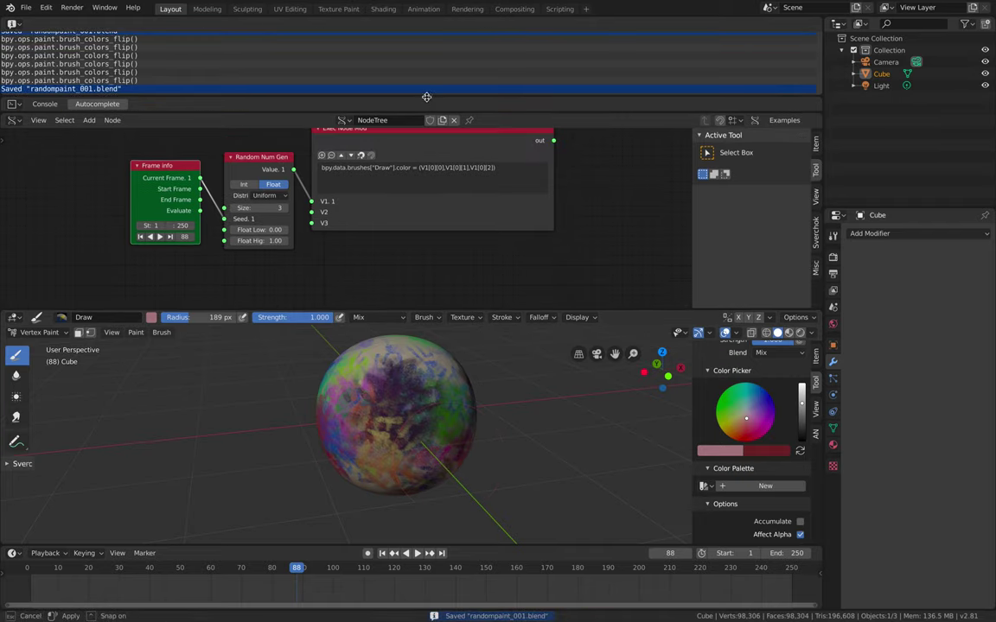
{"action": "left_click", "coordinate": [751, 485]}
{"action": "left_click", "coordinate": [703, 491]}
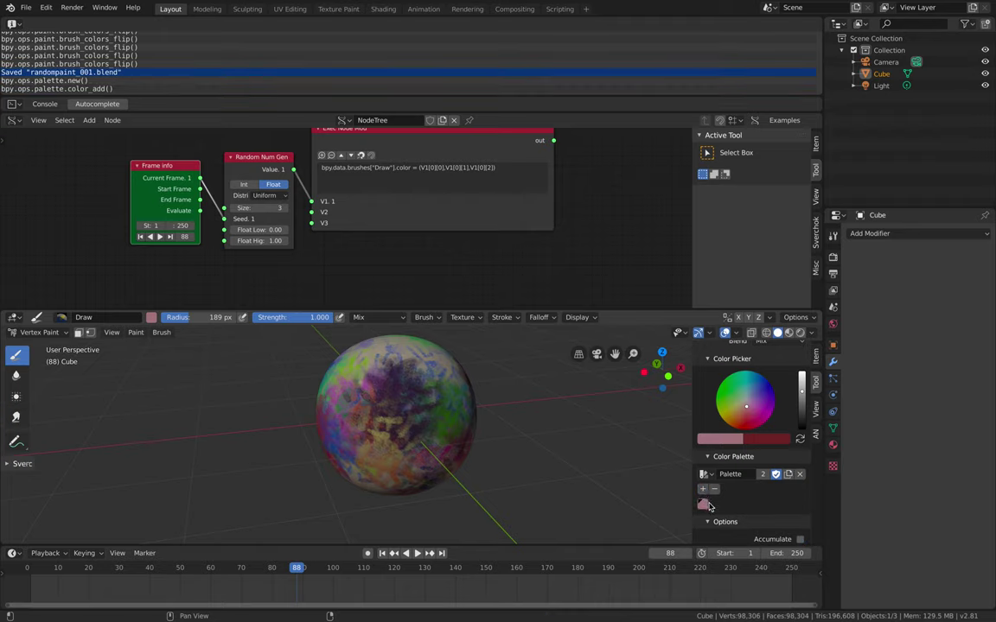
{"action": "left_click", "coordinate": [703, 504]}
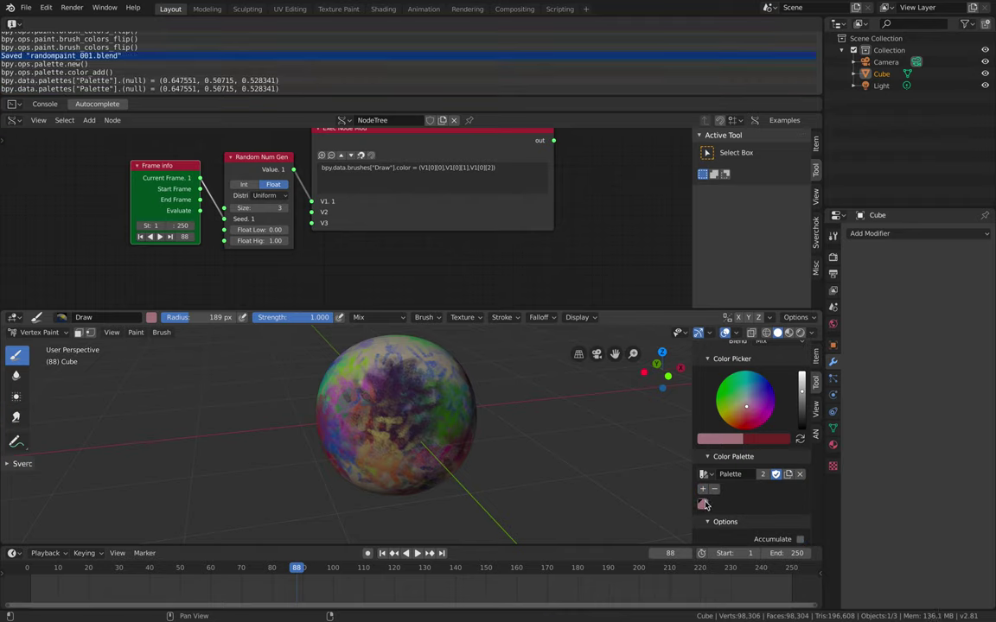
Add a red and a blue brush colour to the palette as extra swatches.
{"action": "mouse_move", "coordinate": [745, 409]}
{"action": "left_mouse_down"}
{"action": "mouse_move", "coordinate": [747, 430]}
{"action": "mouse_move", "coordinate": [761, 388]}
{"action": "mouse_move", "coordinate": [723, 395]}
{"action": "left_mouse_up"}
{"action": "left_click", "coordinate": [704, 489]}
{"action": "left_click", "coordinate": [754, 402]}
{"action": "left_click", "coordinate": [705, 490]}
{"action": "middle_click_drag", "start_coordinate": [450, 416], "coordinate": [402, 403]}
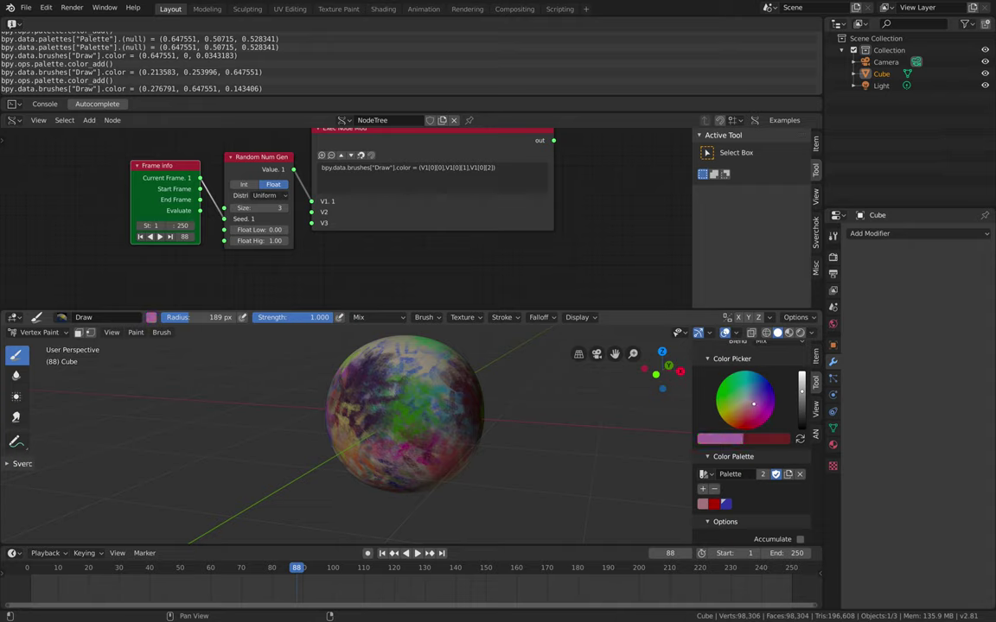
Remove all the palette's swatches and fill it with red, teal blue and indigo ones.
{"action": "left_click", "coordinate": [713, 490]}
{"action": "left_click", "coordinate": [713, 490]}
{"action": "left_click", "coordinate": [713, 490]}
{"action": "left_click", "coordinate": [702, 490]}
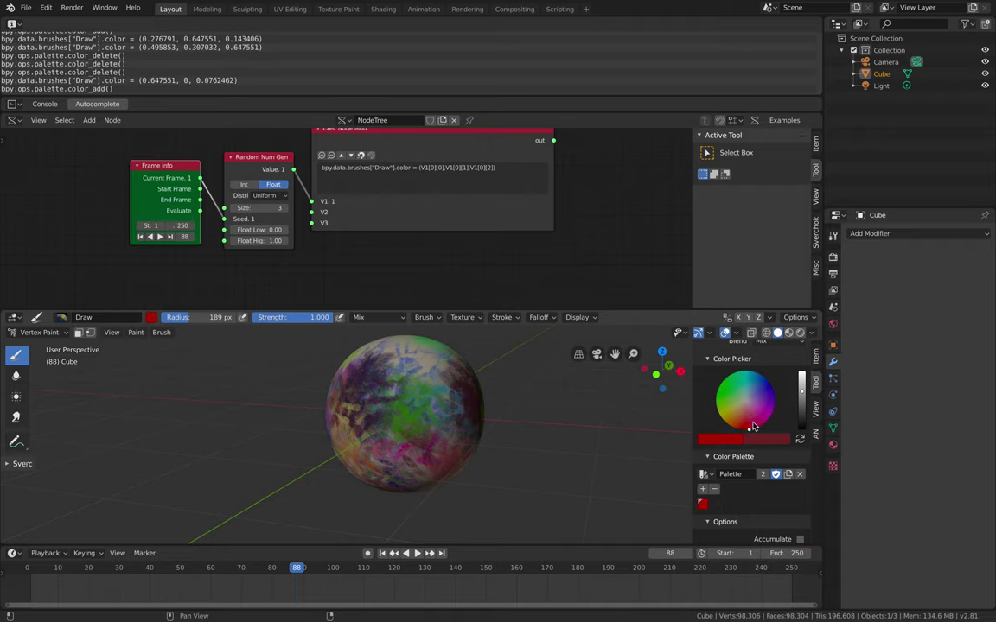
{"action": "left_click", "coordinate": [753, 382]}
{"action": "left_click", "coordinate": [703, 489]}
{"action": "mouse_move", "coordinate": [741, 398]}
{"action": "left_mouse_down"}
{"action": "mouse_move", "coordinate": [724, 389]}
{"action": "mouse_move", "coordinate": [763, 391]}
{"action": "left_mouse_up"}
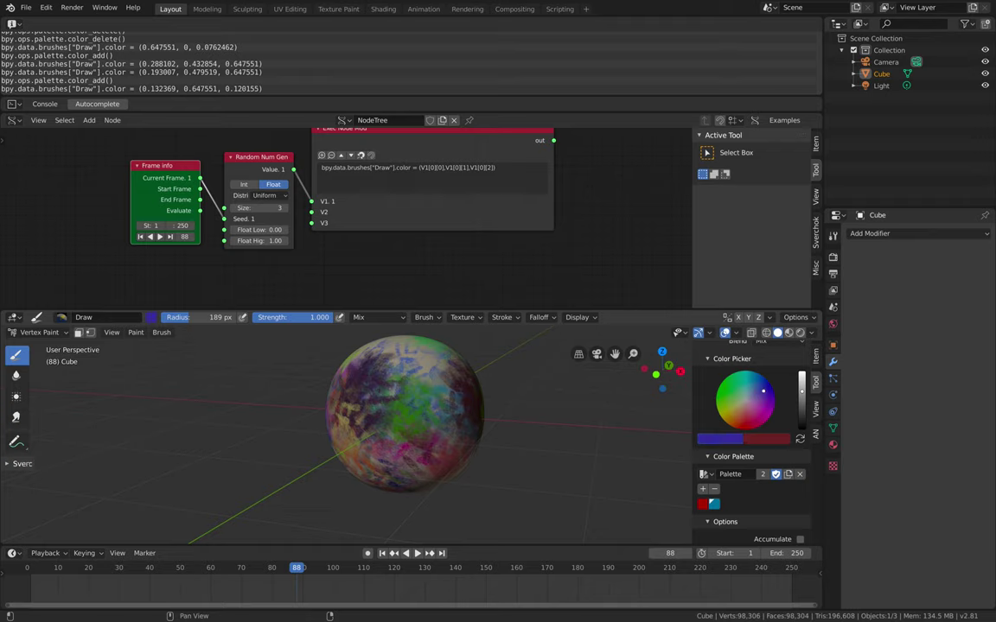
{"action": "left_click", "coordinate": [704, 489]}
Switch repeatedly between the red, teal blue and indigo swatches and examine the palette colour values logged in the Info editor.
{"action": "middle_click_drag", "start_coordinate": [597, 474], "coordinate": [622, 480]}
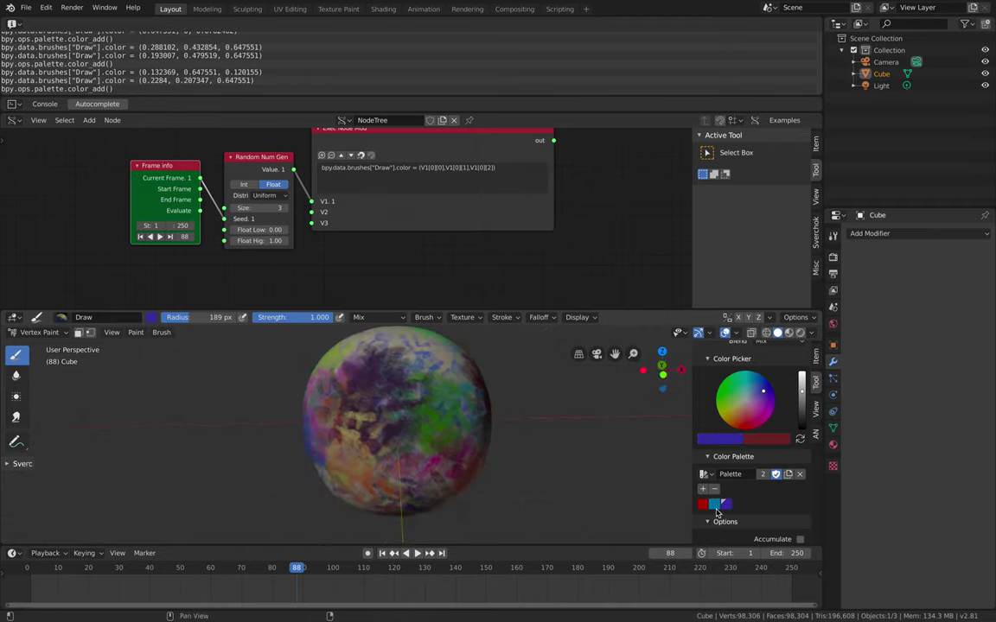
{"action": "left_click", "coordinate": [702, 504]}
{"action": "left_click", "coordinate": [714, 504]}
{"action": "left_click", "coordinate": [702, 504]}
{"action": "left_click", "coordinate": [714, 504]}
{"action": "left_click", "coordinate": [727, 504]}
{"action": "left_click", "coordinate": [702, 504]}
{"action": "left_click", "coordinate": [714, 504]}
{"action": "left_click", "coordinate": [726, 504]}
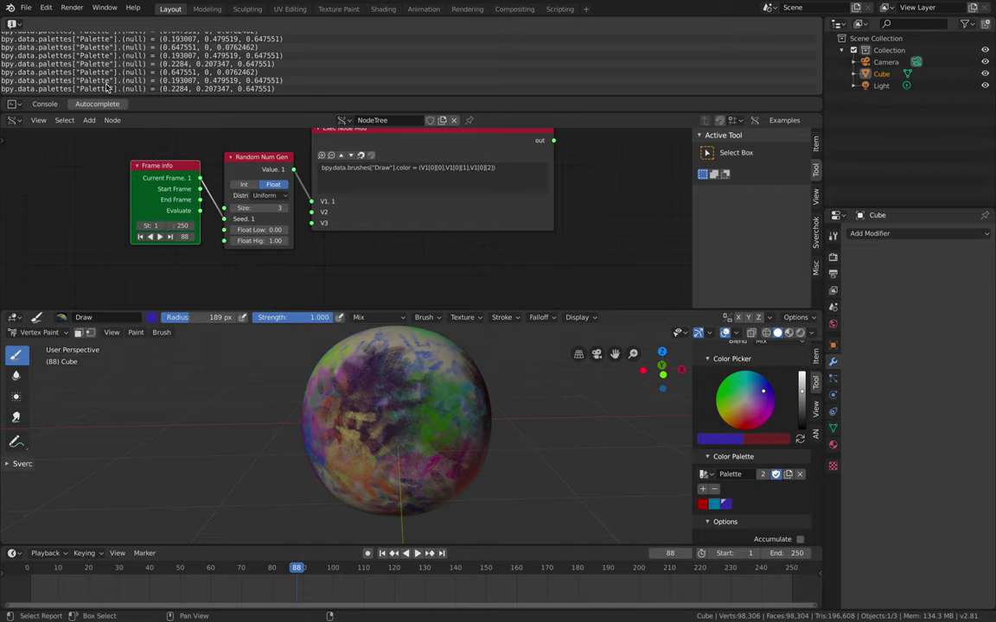
{"action": "left_click", "coordinate": [701, 504]}
{"action": "left_click", "coordinate": [714, 504]}
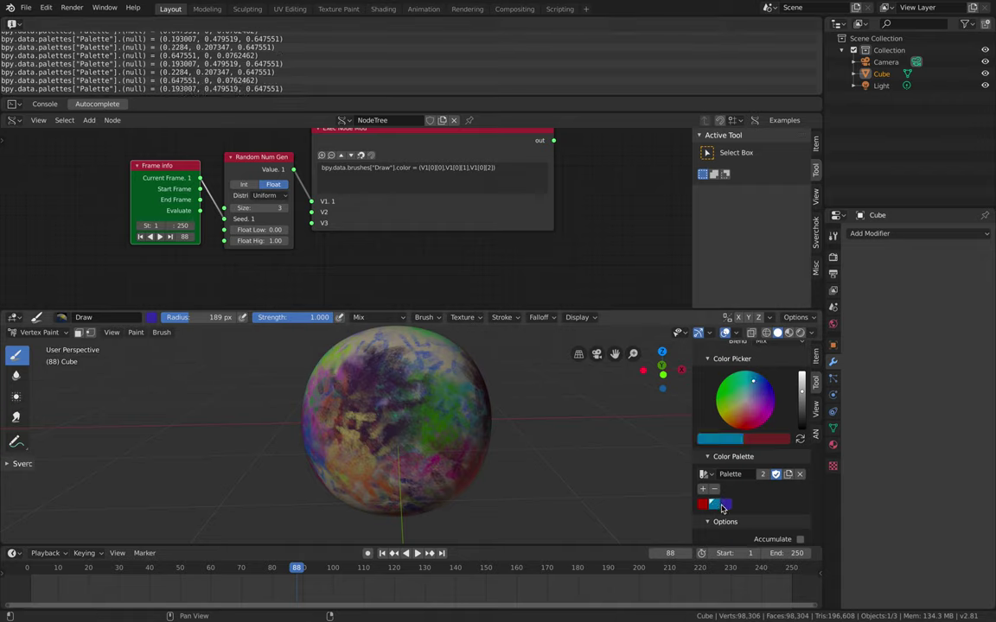
{"action": "left_click", "coordinate": [726, 504]}
{"action": "left_click", "coordinate": [714, 504]}
{"action": "left_click", "coordinate": [702, 504]}
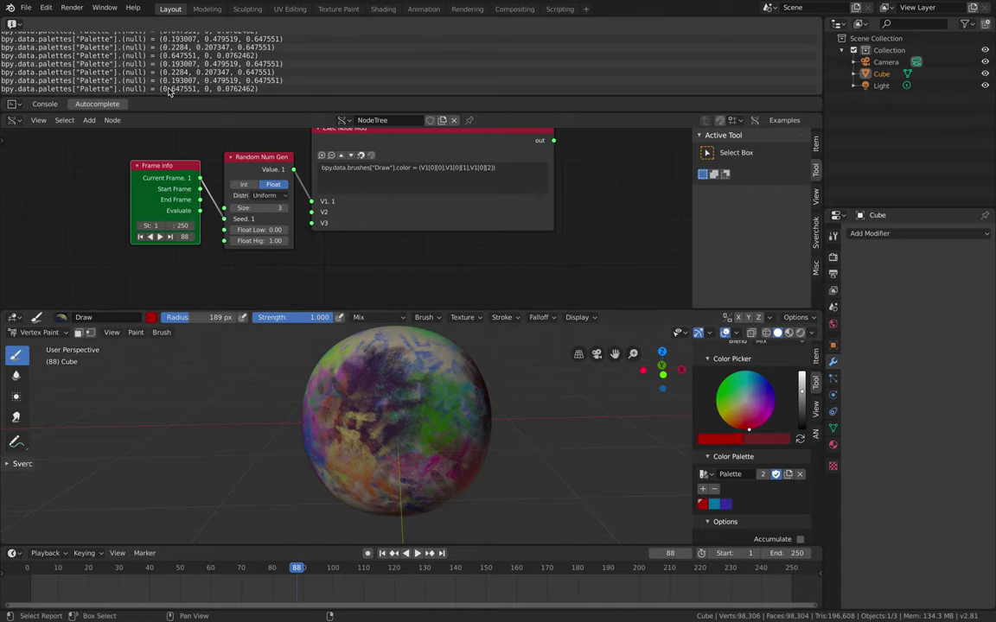
{"action": "left_click", "coordinate": [229, 90]}
Make the node editor taller at the 3D viewport's expense and save the file.
{"action": "scroll", "coordinate": [231, 181], "scroll_direction": "down", "scroll_amount": 1}
{"action": "middle_click_drag", "start_coordinate": [231, 181], "coordinate": [263, 189]}
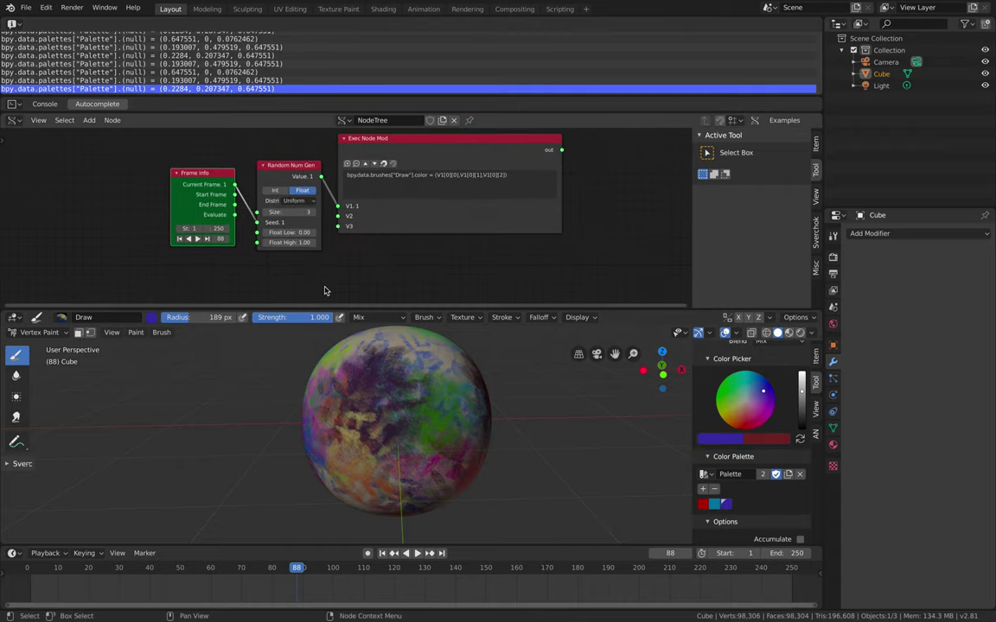
{"action": "left_click_drag", "start_coordinate": [330, 308], "coordinate": [335, 351]}
{"action": "middle_click_drag", "start_coordinate": [315, 298], "coordinate": [338, 283]}
{"action": "key", "text": "ctrl+s"}
Move the Frame info and Random Num Gen nodes away from the Exec node to make room.
{"action": "scroll", "coordinate": [338, 279], "scroll_direction": "up", "scroll_amount": 1}
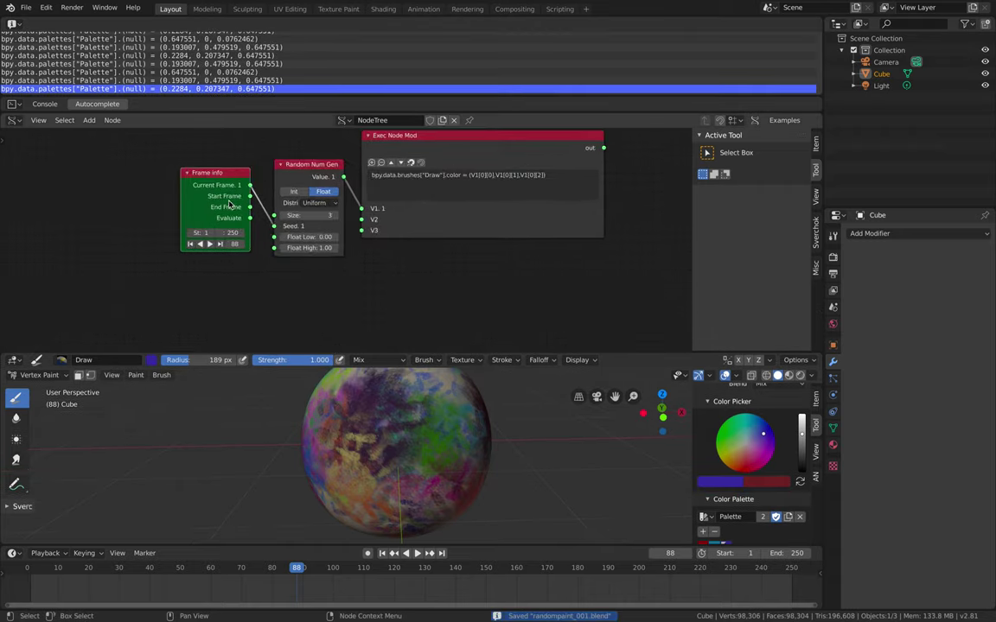
{"action": "left_click_drag", "start_coordinate": [233, 178], "coordinate": [169, 157]}
{"action": "left_click_drag", "start_coordinate": [304, 165], "coordinate": [225, 156]}
Add a Color in MK1 node below the Frame info node.
{"action": "key", "text": "shift+a"}
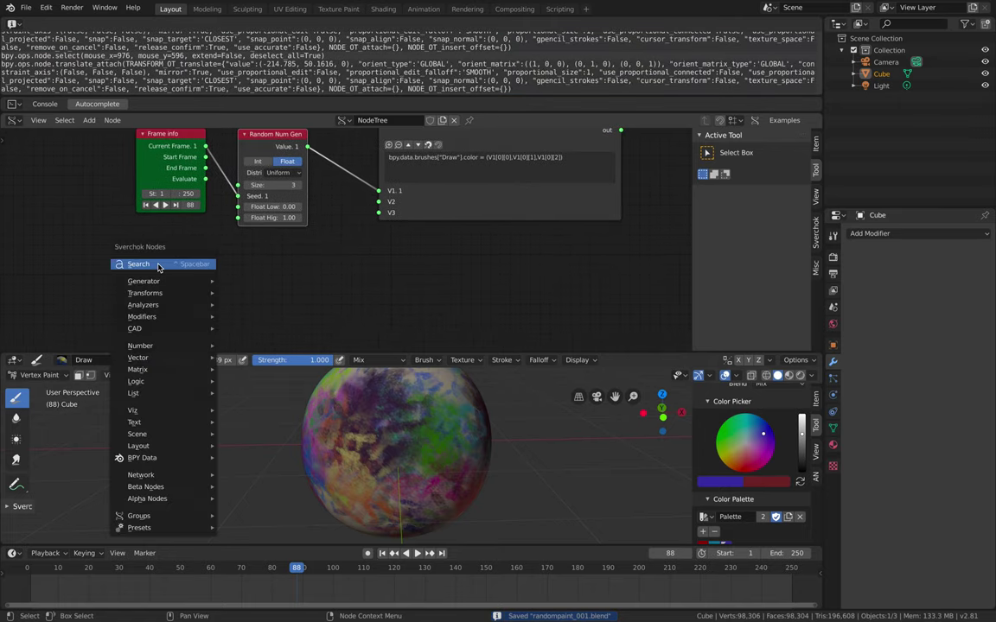
{"action": "left_click", "coordinate": [157, 265]}
{"action": "type", "text": "color"}
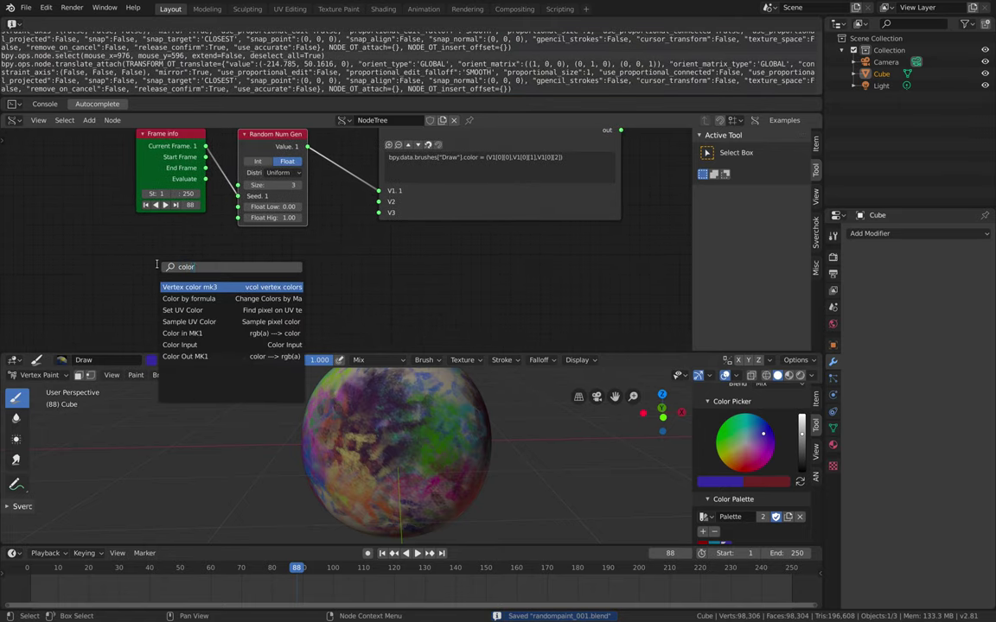
{"action": "type", "text": " in"}
{"action": "key", "text": "Return"}
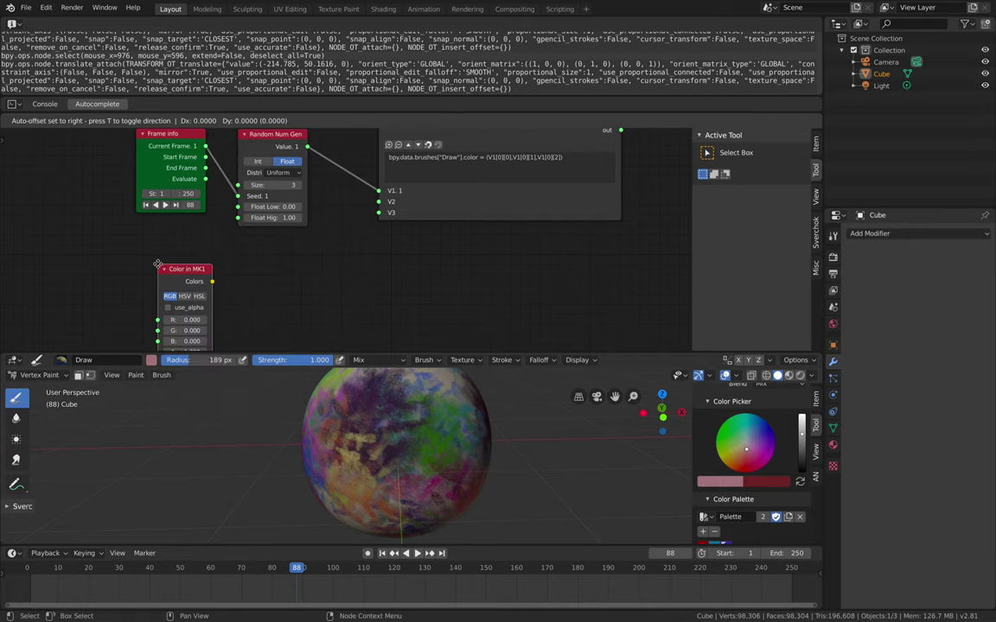
{"action": "left_click", "coordinate": [119, 245]}
{"action": "left_click_drag", "start_coordinate": [175, 269], "coordinate": [178, 269]}
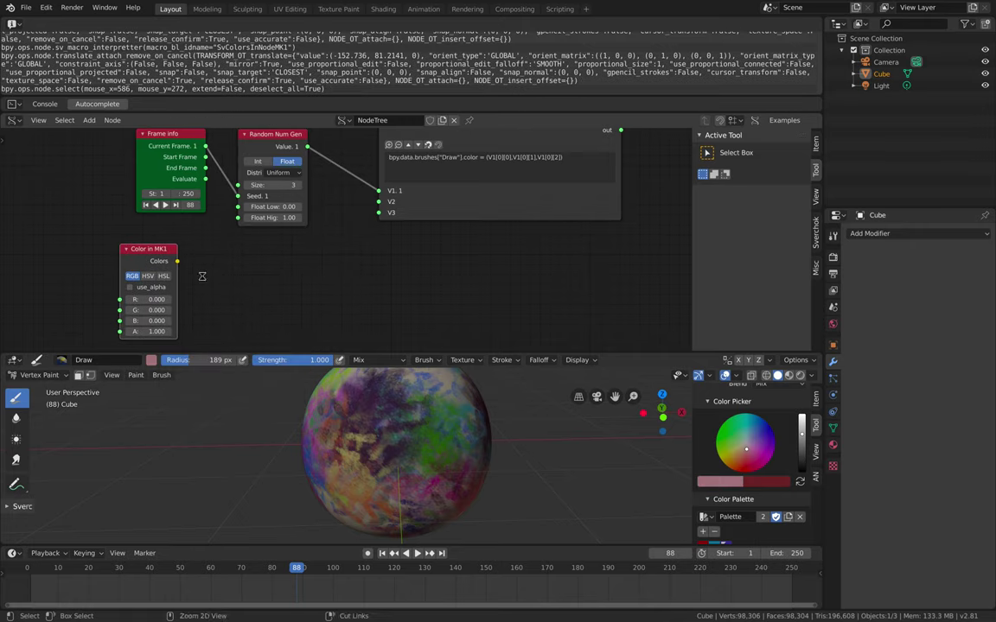
Move the Color in MK1 node below the Random Num Gen node and save the file.
{"action": "key", "text": "ctrl+s"}
{"action": "left_click_drag", "start_coordinate": [177, 261], "coordinate": [262, 258]}
{"action": "left_click_drag", "start_coordinate": [160, 251], "coordinate": [294, 260]}
{"action": "key", "text": "ctrl+s"}
Add a Vector out node beside Color in MK1 and link the Colors output to its Vectors input.
{"action": "left_click", "coordinate": [221, 255], "text": "ctrl"}
{"action": "left_click", "coordinate": [245, 264]}
{"action": "type", "text": "vector o"}
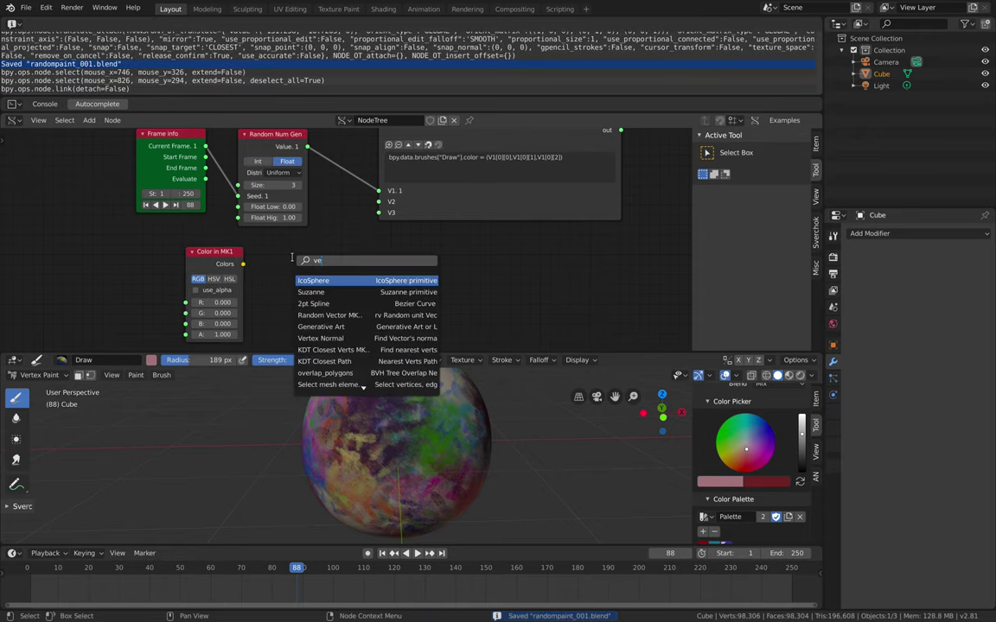
{"action": "key", "text": "Return"}
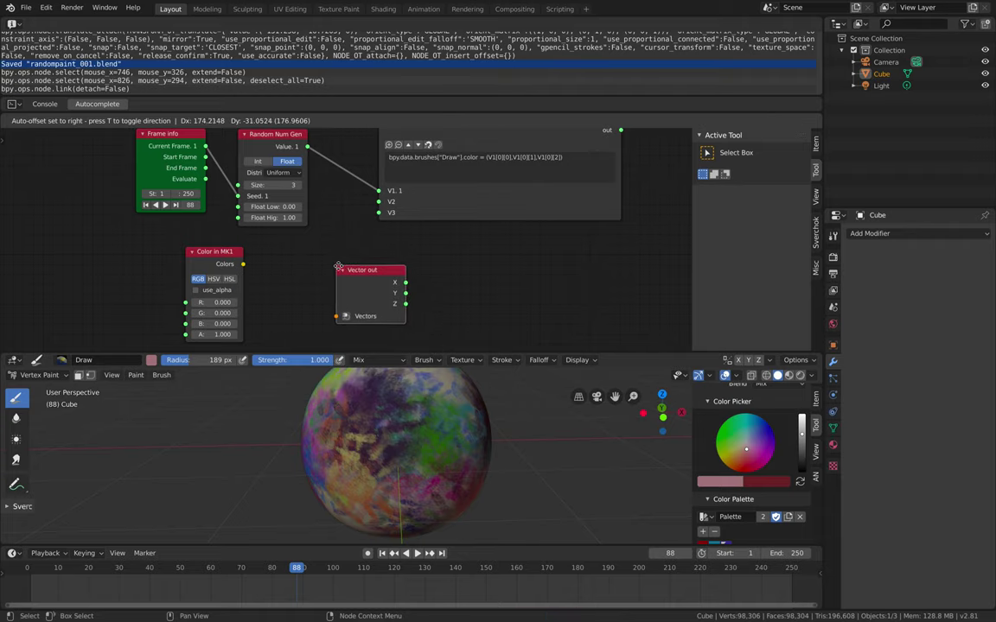
{"action": "left_click", "coordinate": [264, 275]}
{"action": "left_click_drag", "start_coordinate": [246, 268], "coordinate": [338, 317]}
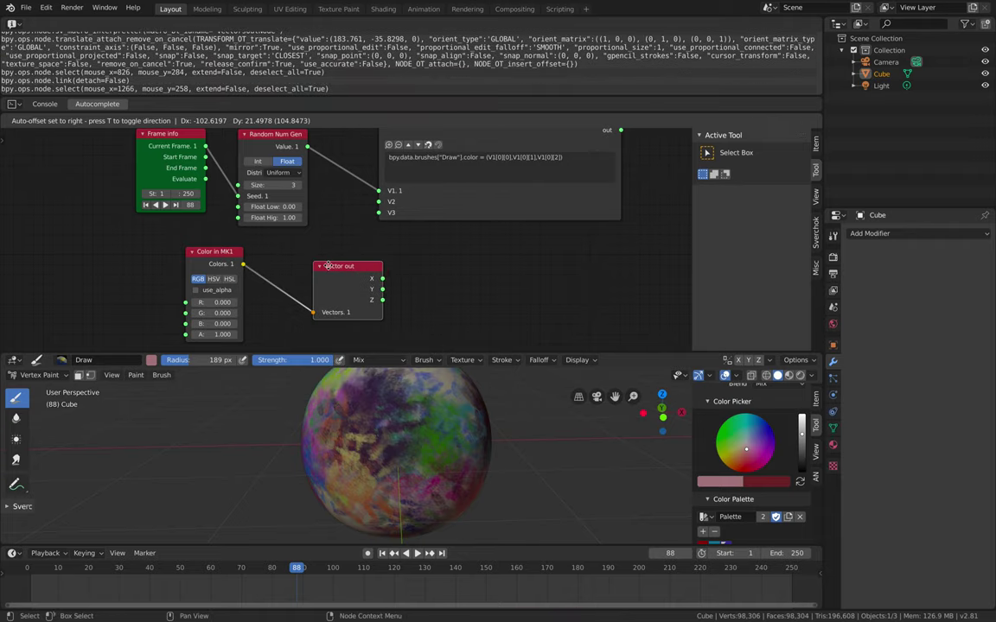
{"action": "left_click_drag", "start_coordinate": [367, 273], "coordinate": [316, 263]}
Save the file, move the Vector out node closer to Color in MK1 and shift the Exec node away from the other nodes.
{"action": "key", "text": "ctrl+s"}
{"action": "left_click", "coordinate": [298, 261]}
{"action": "left_click_drag", "start_coordinate": [447, 214], "coordinate": [500, 215]}
{"action": "left_click_drag", "start_coordinate": [348, 267], "coordinate": [336, 268]}
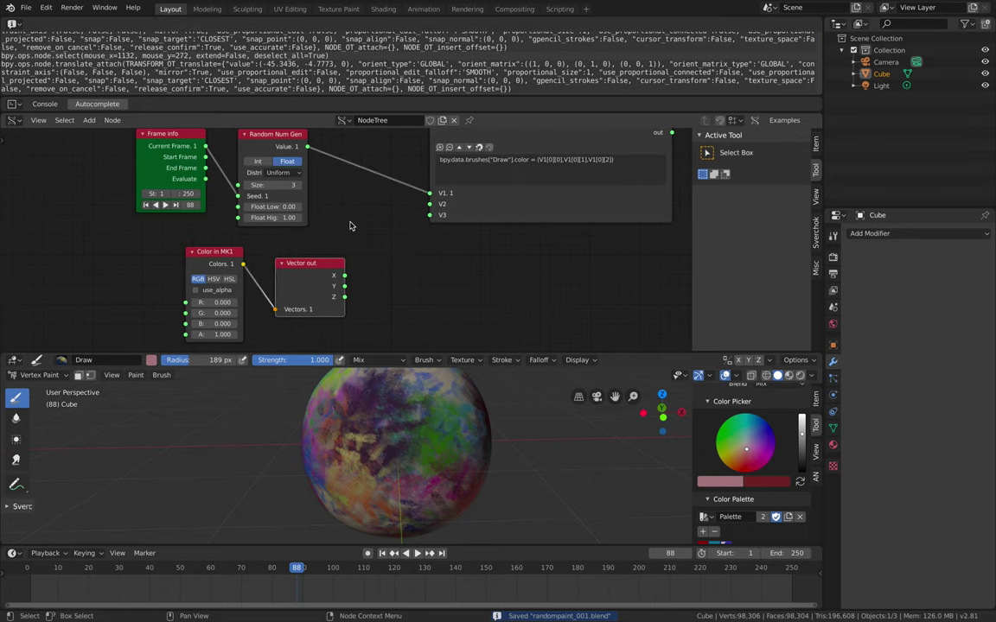
{"action": "left_click_drag", "start_coordinate": [468, 208], "coordinate": [507, 205]}
{"action": "key", "text": "alt+space"}
{"action": "type", "text": "vecto ri"}
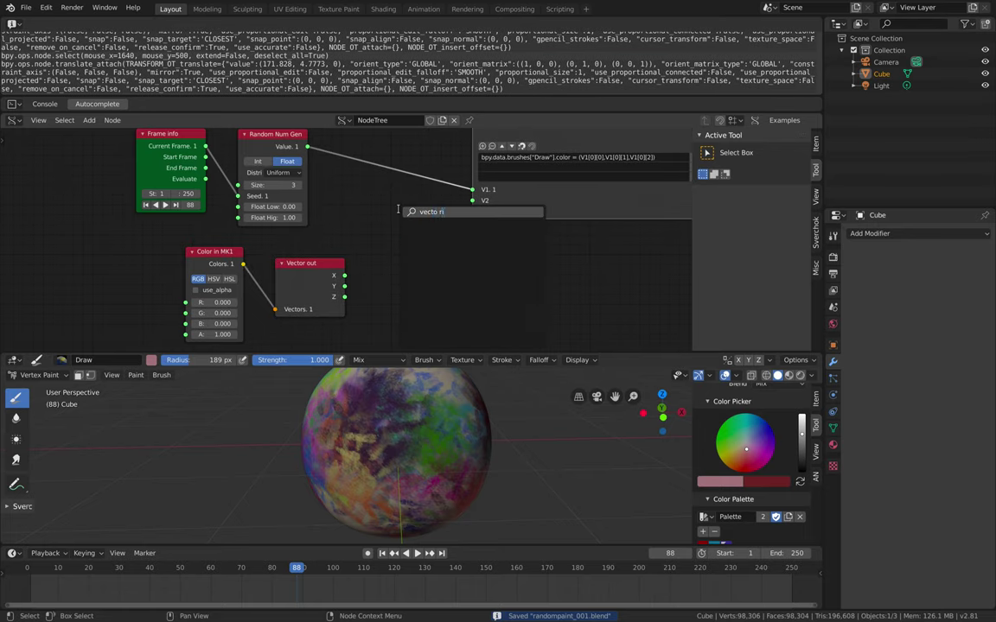
{"action": "key", "text": "Escape"}
Link the Color in MK1 node's Colors output to the Exec node's V1 input and enable use_alpha on Color in MK1.
{"action": "middle_click_drag", "start_coordinate": [371, 243], "coordinate": [346, 247]}
{"action": "left_click_drag", "start_coordinate": [217, 268], "coordinate": [443, 196]}
{"action": "middle_click_drag", "start_coordinate": [384, 253], "coordinate": [293, 258]}
{"action": "left_click", "coordinate": [154, 287]}
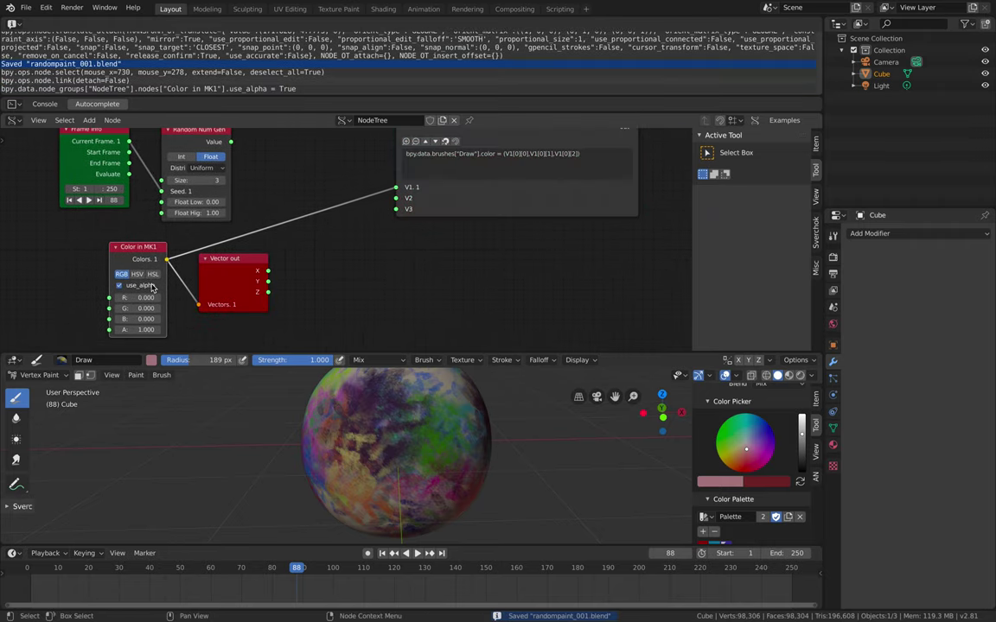
Add a Color Out MK1 node beside the Vector out node and shift the Exec node farther away.
{"action": "left_click", "coordinate": [228, 277]}
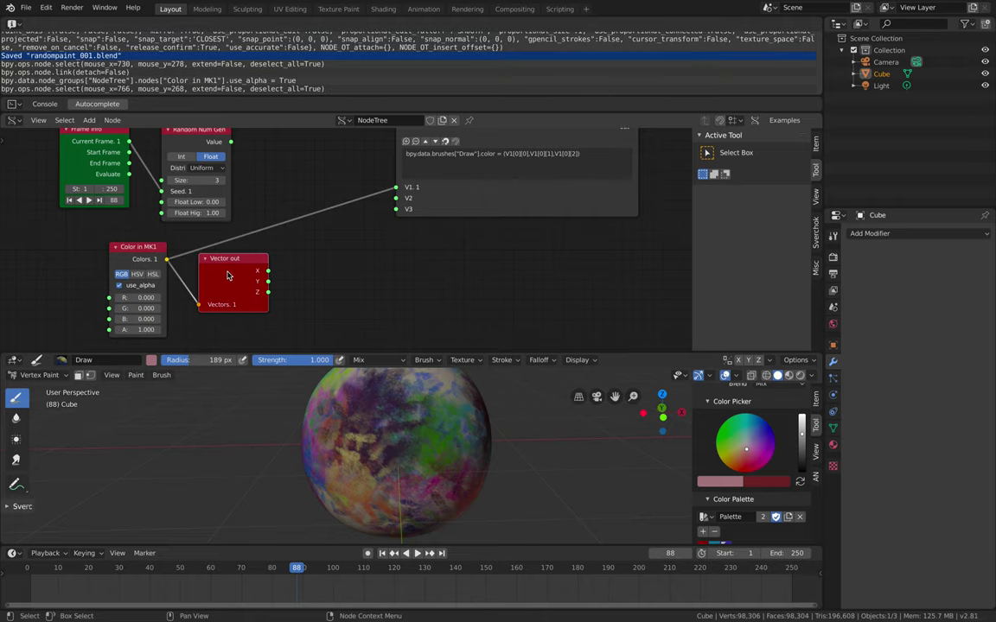
{"action": "key", "text": "alt+space"}
{"action": "type", "text": "color o"}
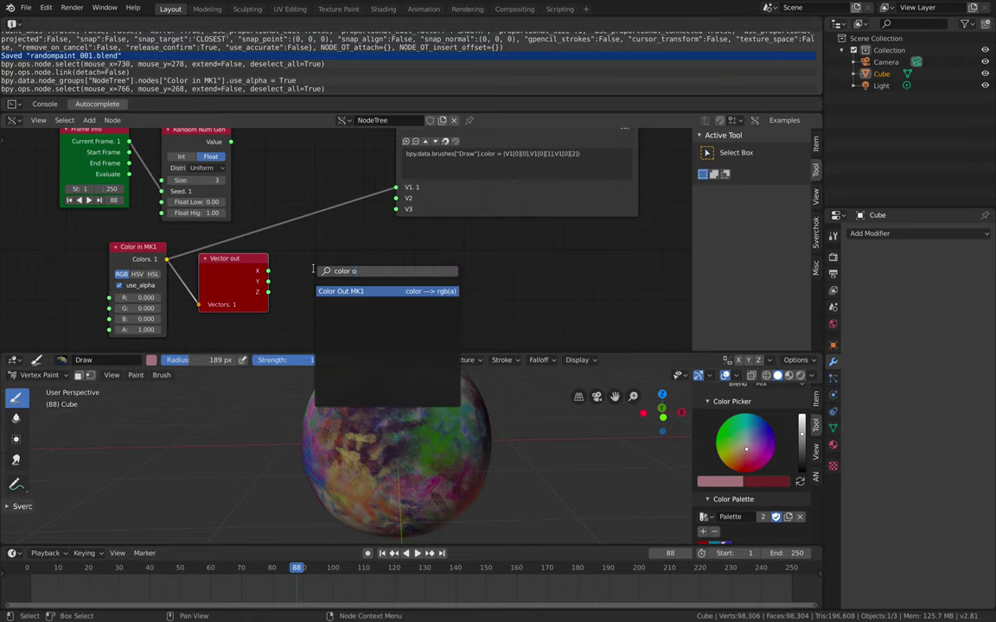
{"action": "key", "text": "Return"}
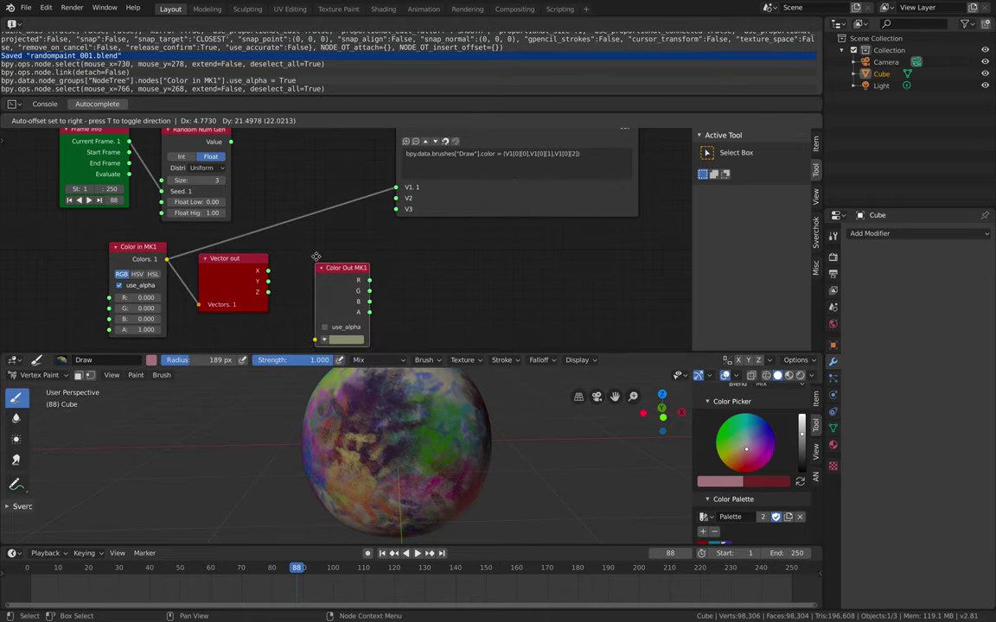
{"action": "left_click", "coordinate": [318, 258]}
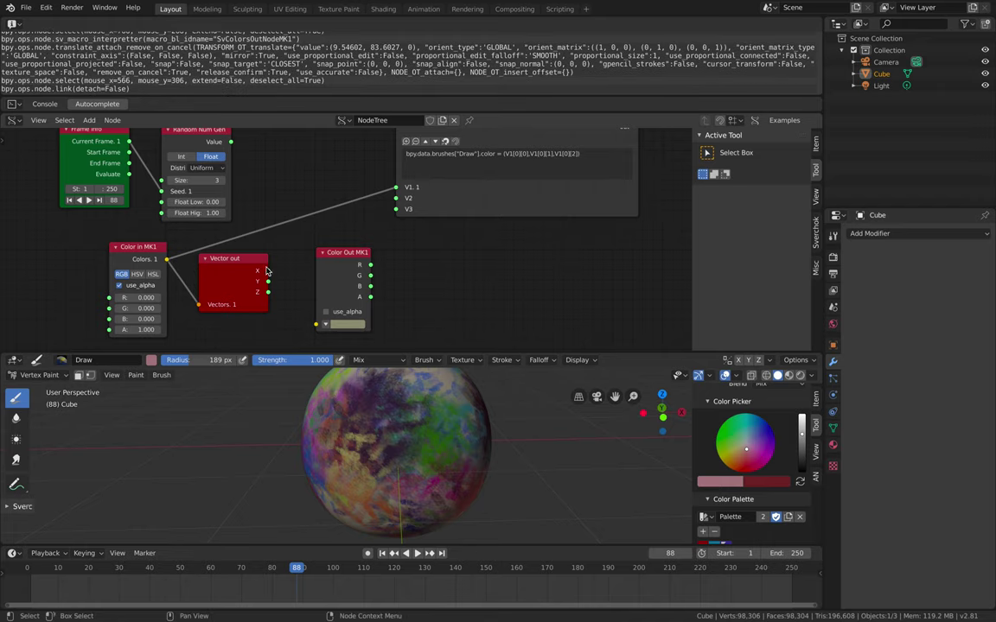
{"action": "left_click_drag", "start_coordinate": [357, 263], "coordinate": [337, 268]}
{"action": "left_click_drag", "start_coordinate": [472, 202], "coordinate": [543, 203]}
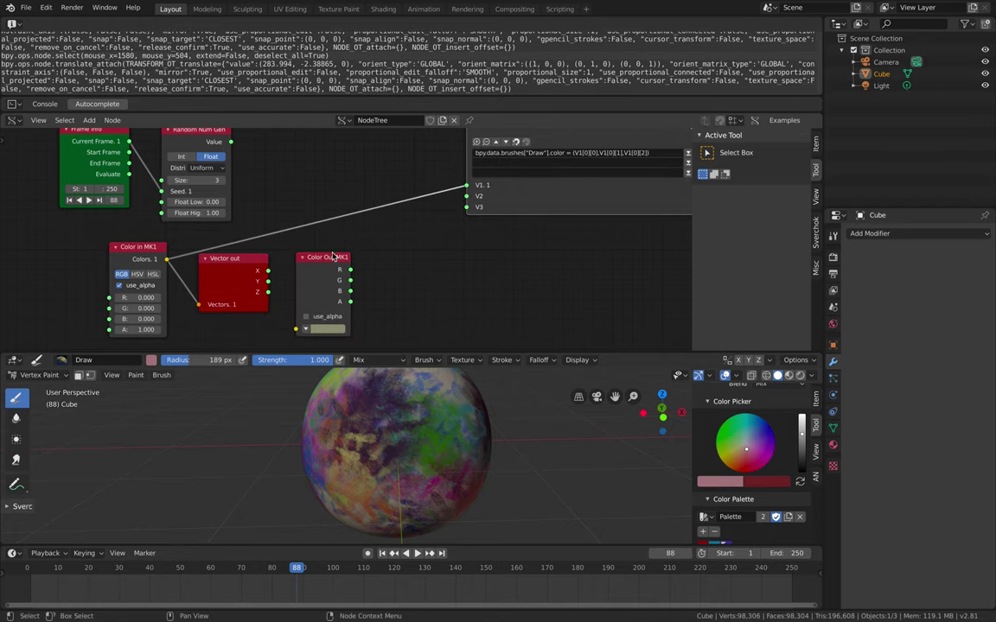
{"action": "left_click_drag", "start_coordinate": [332, 259], "coordinate": [323, 251]}
Add a Vector in node before the Exec node and link Color Out MK1's R, G and B to its X, Y and Z.
{"action": "left_click", "coordinate": [375, 203]}
{"action": "key", "text": "alt+space"}
{"action": "type", "text": "vecto r"}
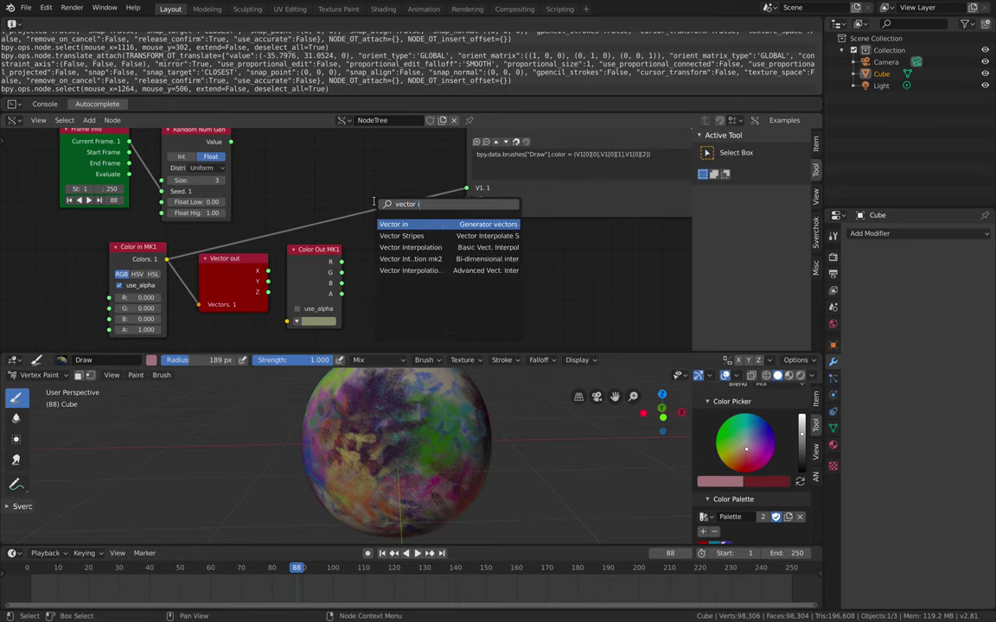
{"action": "key", "text": "Return"}
{"action": "left_click", "coordinate": [391, 212]}
{"action": "left_click_drag", "start_coordinate": [391, 208], "coordinate": [395, 217]}
{"action": "left_click_drag", "start_coordinate": [338, 262], "coordinate": [300, 292]}
Delete the Vector out node, disconnect Color in MK1 and save the file.
{"action": "left_click", "coordinate": [243, 267]}
{"action": "key", "text": "Delete"}
{"action": "left_click", "coordinate": [318, 284]}
{"action": "key", "text": "ctrl+s"}
{"action": "left_click", "coordinate": [301, 278], "text": "ctrl"}
Reposition the Vector in node, linking its Vectors output to the Exec node's V2 and Random Num Gen's Value to V1.
{"action": "left_click_drag", "start_coordinate": [404, 221], "coordinate": [389, 230]}
{"action": "middle_click_drag", "start_coordinate": [455, 196], "coordinate": [388, 219]}
{"action": "left_click_drag", "start_coordinate": [318, 251], "coordinate": [312, 249]}
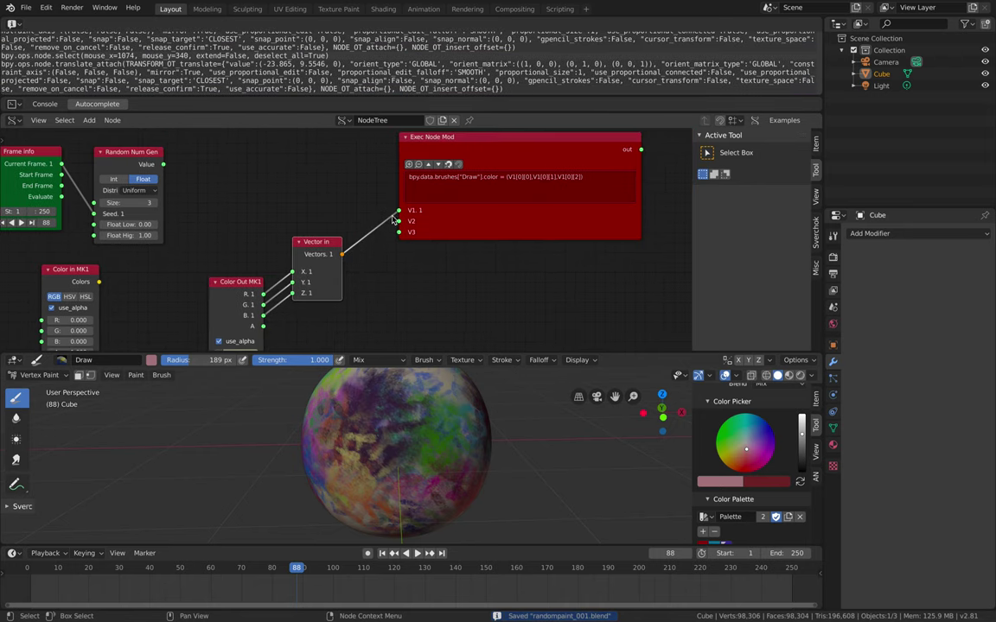
{"action": "left_click_drag", "start_coordinate": [399, 211], "coordinate": [399, 220]}
{"action": "left_click_drag", "start_coordinate": [164, 164], "coordinate": [398, 209]}
Copy the Exec node's first code line, bpy.data.brushes["Draw"].color = (V1[0][0],V1[0][1],V1[0][2]), into its second line.
{"action": "scroll", "coordinate": [260, 199], "scroll_direction": "up", "scroll_amount": 2}
{"action": "scroll", "coordinate": [260, 200], "scroll_direction": "up", "scroll_amount": 2}
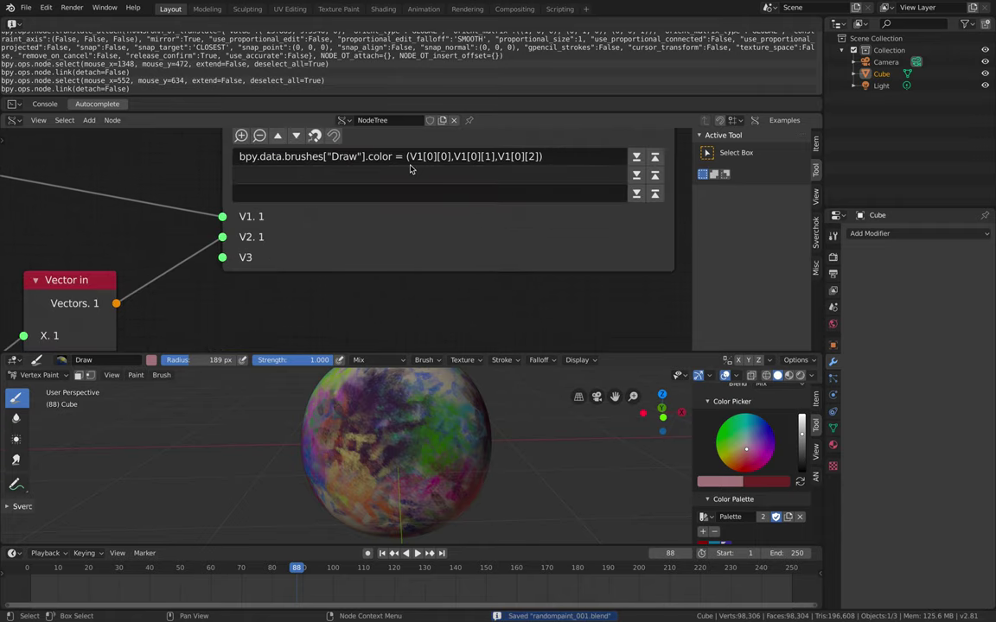
{"action": "left_click", "coordinate": [438, 156]}
{"action": "key", "text": "ctrl+c"}
{"action": "left_click", "coordinate": [274, 181]}
{"action": "left_click", "coordinate": [274, 179]}
{"action": "key", "text": "ctrl+v"}
{"action": "left_click", "coordinate": [225, 170]}
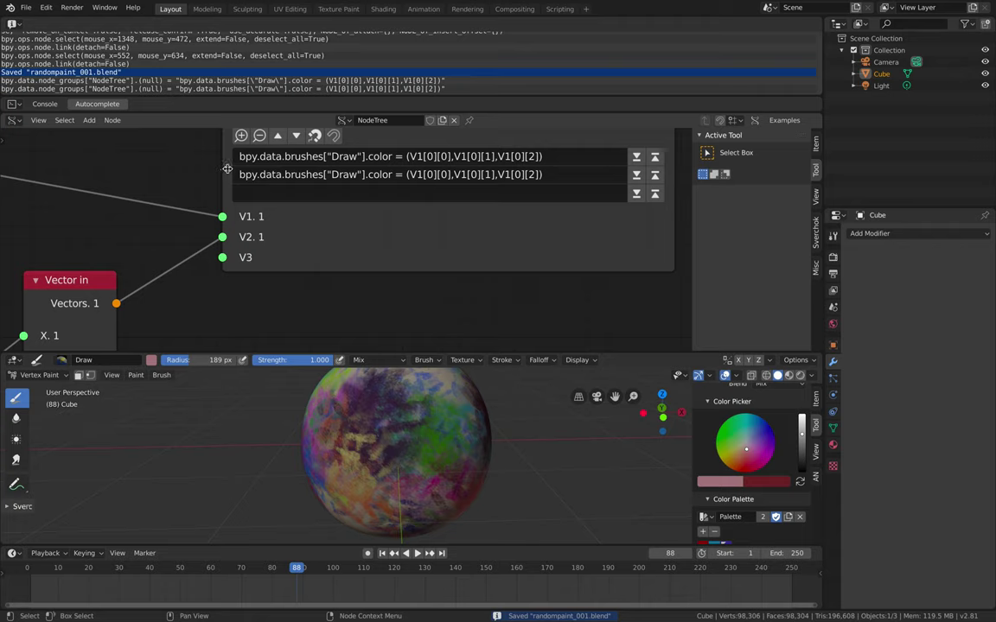
Comment out the Exec node's first code line by putting # in front of it.
{"action": "left_click", "coordinate": [262, 159]}
{"action": "key", "text": "Home"}
{"action": "type", "text": "#"}
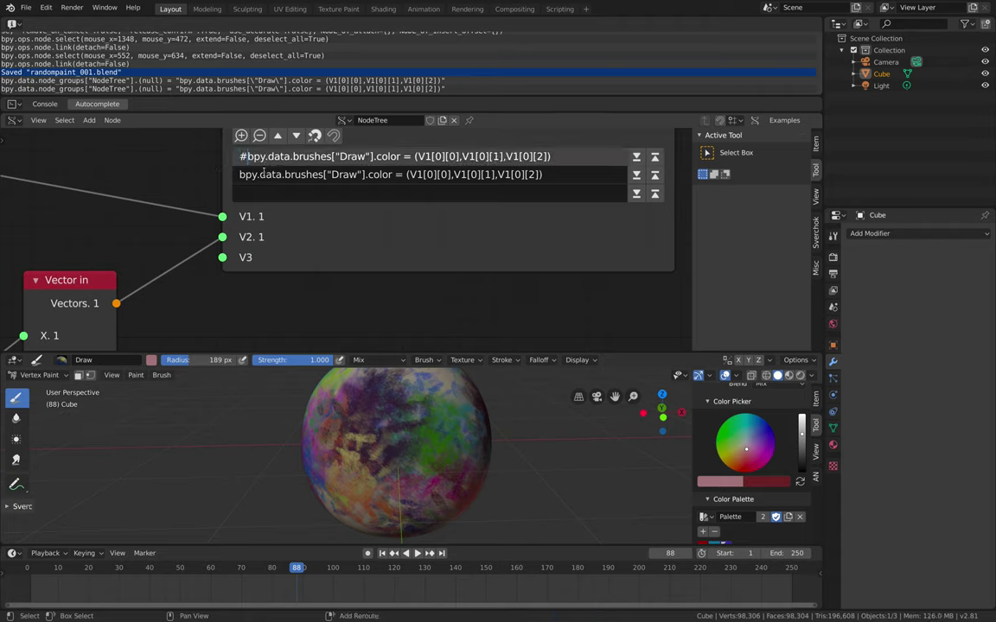
{"action": "key", "text": "Return"}
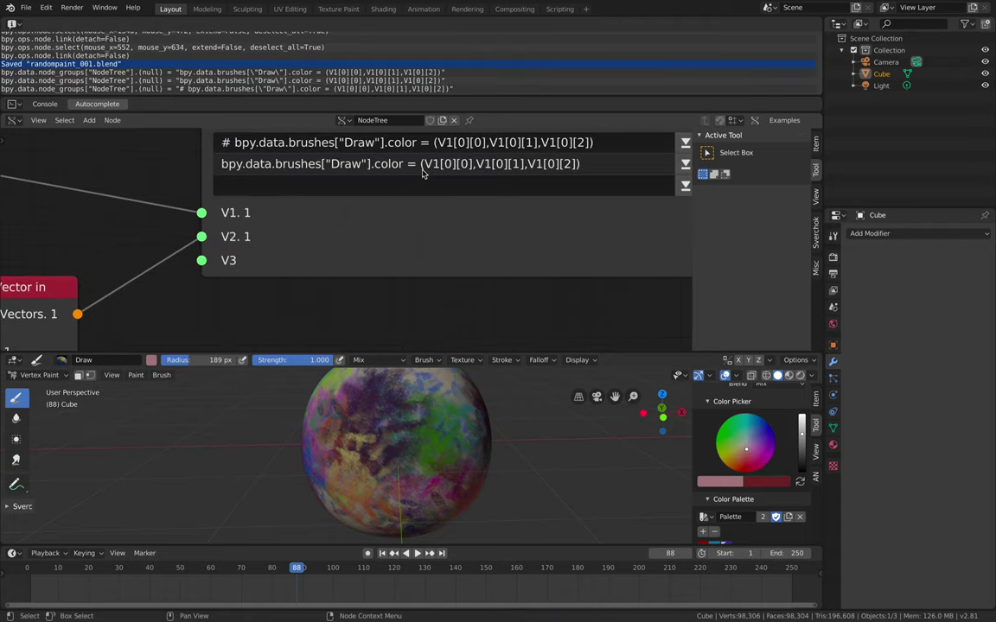
Change the Exec node's second code line to use V2[0][0],V2[0][1],V2[0][2] and save the file.
{"action": "scroll", "coordinate": [363, 169], "scroll_direction": "up", "scroll_amount": 1}
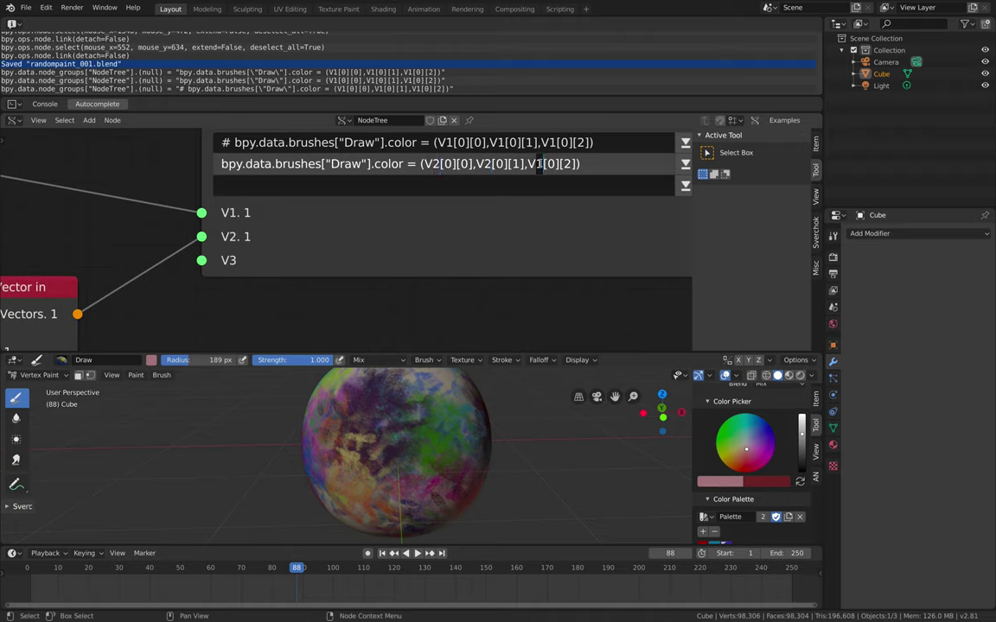
{"action": "key", "text": "Return"}
{"action": "scroll", "coordinate": [161, 176], "scroll_direction": "down", "scroll_amount": 2}
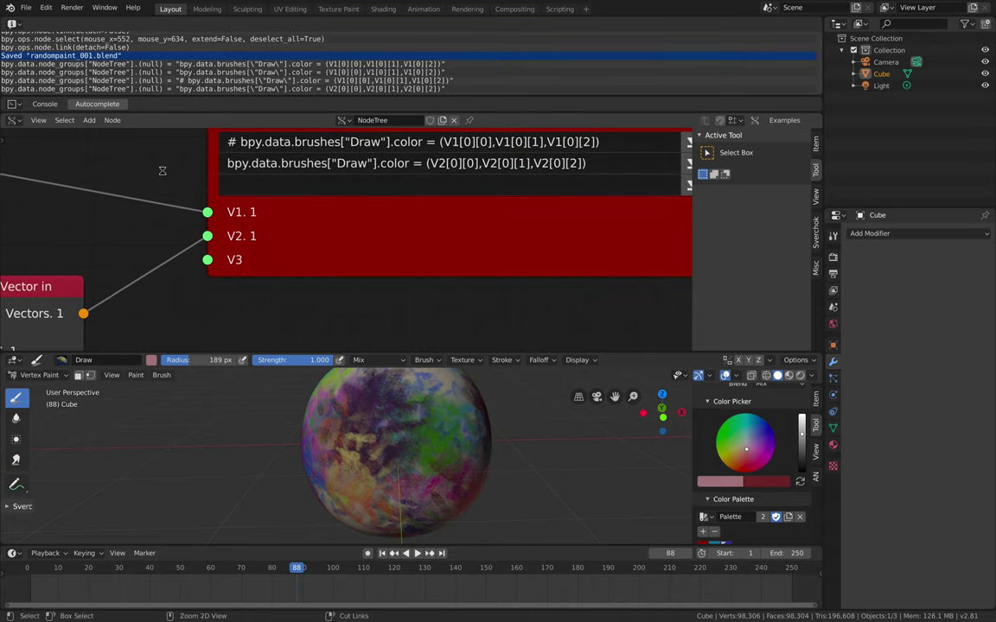
{"action": "key", "text": "ctrl+s"}
Move the Color Out MK1 node up beside the Vector in node and pick a dark pink colour for it.
{"action": "middle_click_drag", "start_coordinate": [103, 294], "coordinate": [191, 232]}
{"action": "scroll", "coordinate": [129, 283], "scroll_direction": "down", "scroll_amount": 3}
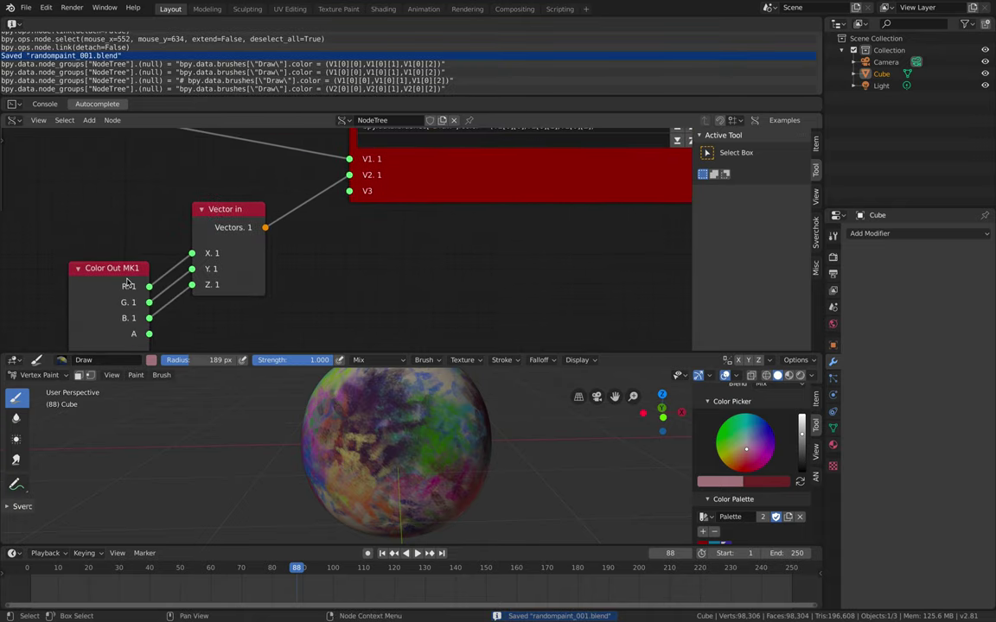
{"action": "left_click_drag", "start_coordinate": [126, 279], "coordinate": [123, 238]}
{"action": "middle_click_drag", "start_coordinate": [124, 284], "coordinate": [151, 261]}
{"action": "left_click", "coordinate": [131, 310]}
{"action": "left_click_drag", "start_coordinate": [206, 179], "coordinate": [199, 142]}
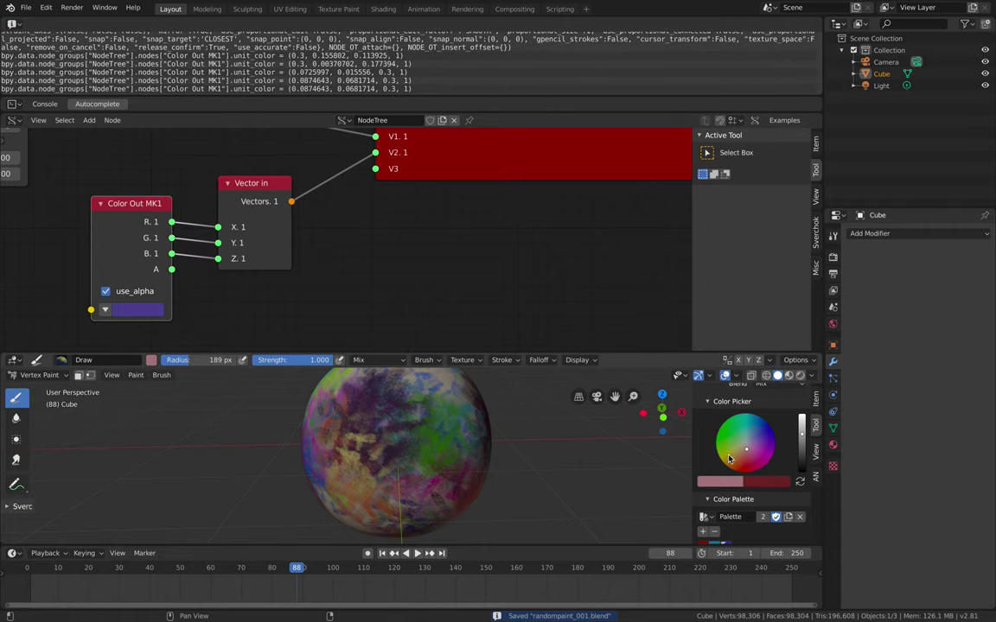
{"action": "left_click", "coordinate": [142, 309]}
{"action": "left_click_drag", "start_coordinate": [180, 194], "coordinate": [183, 180]}
Switch to the Terminal window behind Blender and read the latest Exec node error output.
{"action": "key", "text": "ctrl+Left"}
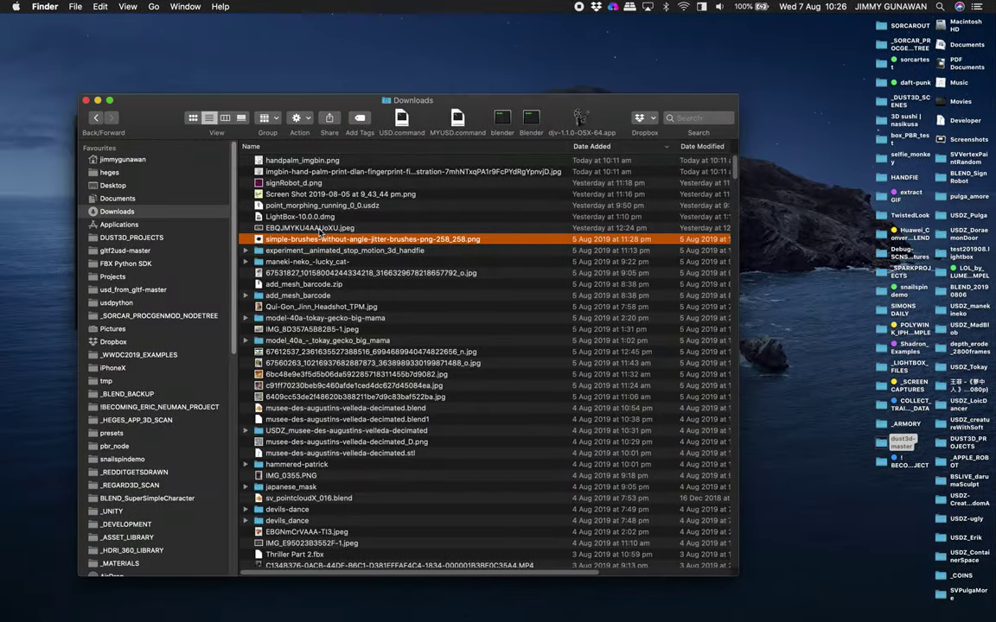
{"action": "left_click_drag", "start_coordinate": [157, 115], "coordinate": [297, 93]}
{"action": "left_click", "coordinate": [170, 130]}
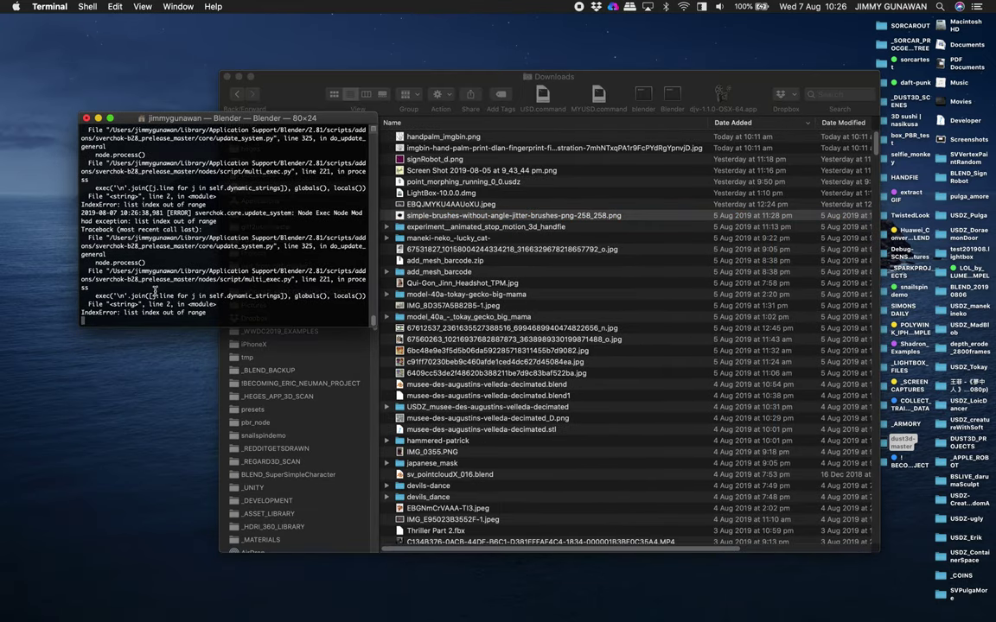
{"action": "left_click_drag", "start_coordinate": [139, 313], "coordinate": [247, 319]}
{"action": "key", "text": "ctrl+Right"}
Rewrite the colour values in the Exec node's second code line as (V2[0], V2[1], V2[0]).
{"action": "middle_click_drag", "start_coordinate": [530, 223], "coordinate": [434, 292]}
{"action": "scroll", "coordinate": [450, 285], "scroll_direction": "up", "scroll_amount": 2}
{"action": "left_click", "coordinate": [445, 196]}
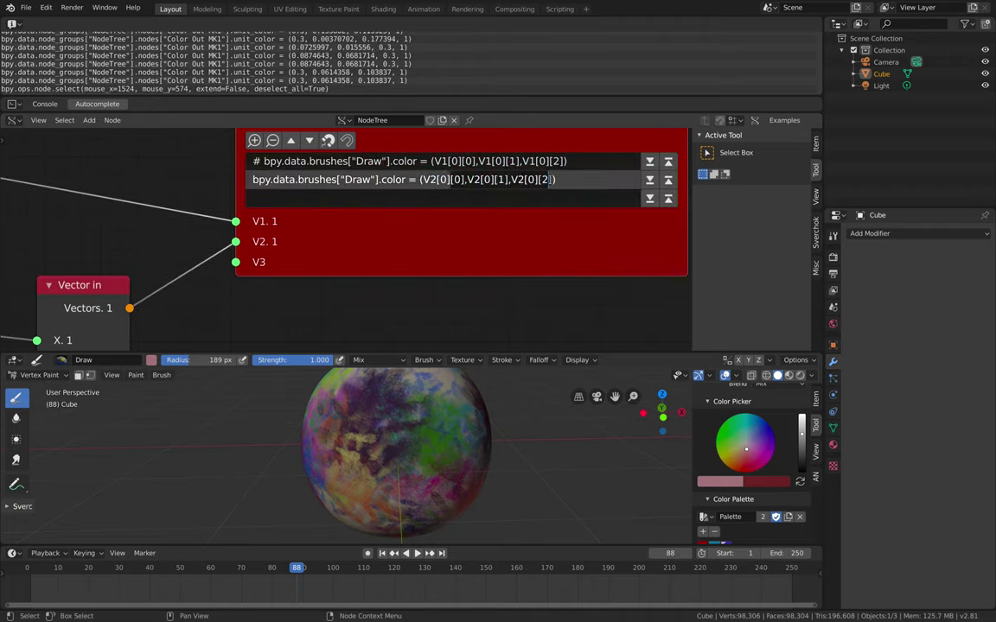
{"action": "key", "text": "BackSpace"}
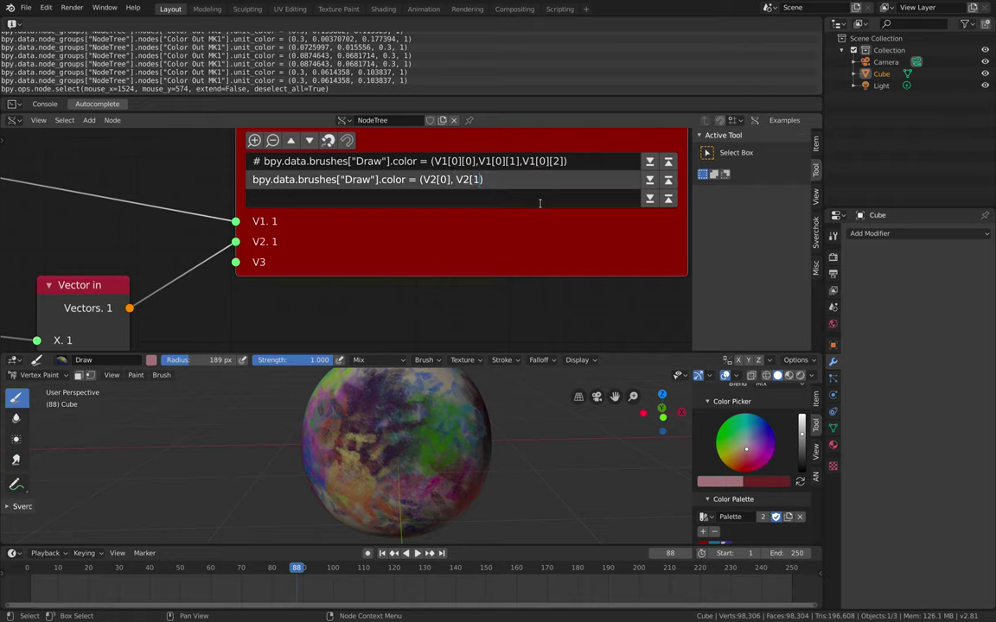
{"action": "type", "text": ", V2[1], V"}
{"action": "type", "text": "V2"}
{"action": "key", "text": "Return"}
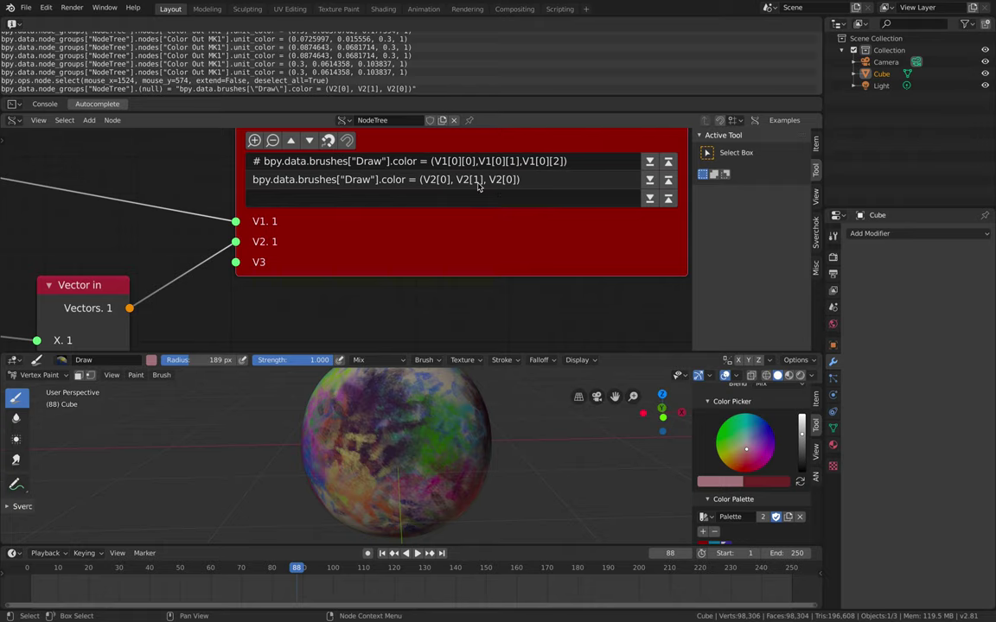
Change the Exec node's second code line to (V2[0],V2[0],V2[0]) and save the file.
{"action": "left_click", "coordinate": [459, 179]}
{"action": "left_click_drag", "start_coordinate": [430, 179], "coordinate": [515, 180]}
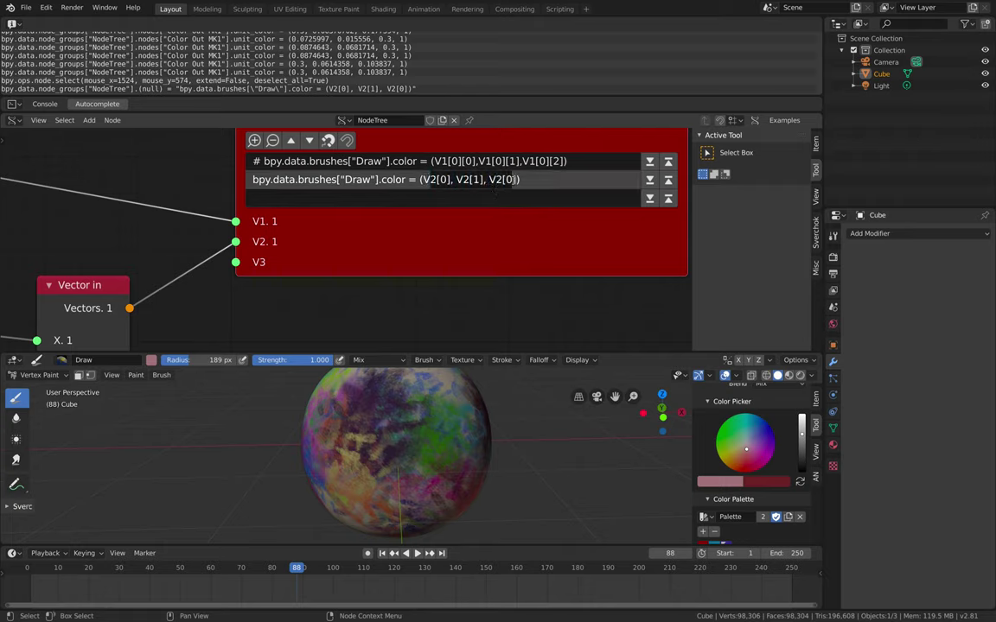
{"action": "type", "text": "2"}
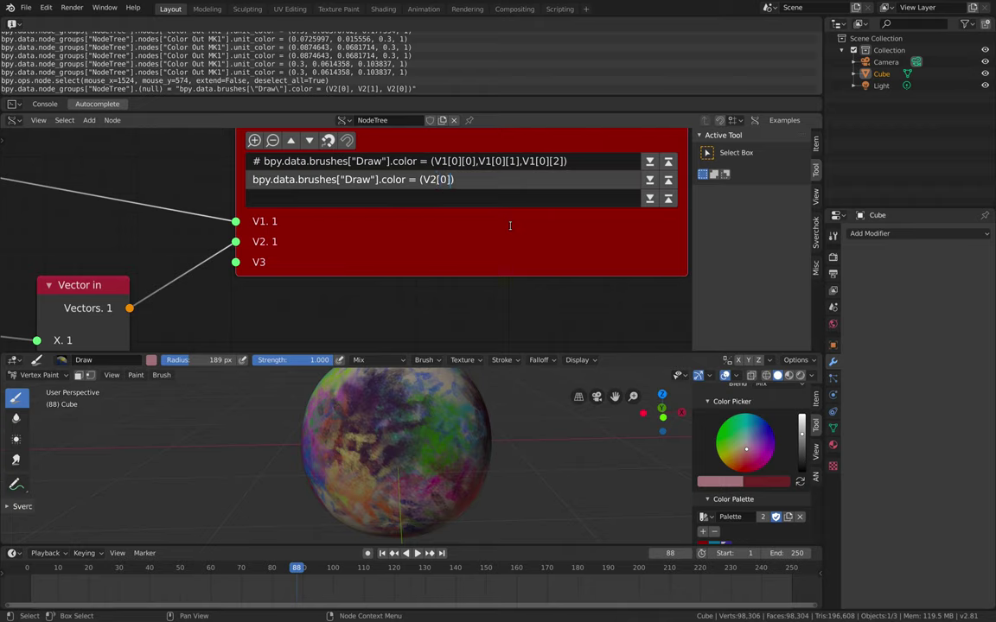
{"action": "key", "text": "Right"}
{"action": "key", "text": "shift+Right"}
{"action": "key", "text": "shift+Right"}
{"action": "key", "text": "shift+Right"}
{"action": "key", "text": "shift+Right"}
{"action": "key", "text": "shift+Right"}
{"action": "key", "text": "ctrl+c"}
{"action": "key", "text": "Right"}
{"action": "key", "text": "Return"}
{"action": "key", "text": "ctrl+s"}
Add a Stethoscope MK2 node below the Exec node and link Vector in's Vectors output to its Data input.
{"action": "middle_click_drag", "start_coordinate": [298, 239], "coordinate": [301, 199]}
{"action": "key", "text": "alt+space"}
{"action": "type", "text": "steth"}
{"action": "key", "text": "Down"}
{"action": "key", "text": "Return"}
{"action": "left_click", "coordinate": [303, 225]}
{"action": "scroll", "coordinate": [298, 224], "scroll_direction": "down", "scroll_amount": 1}
{"action": "left_click_drag", "start_coordinate": [245, 222], "coordinate": [312, 336]}
{"action": "scroll", "coordinate": [194, 236], "scroll_direction": "up", "scroll_amount": 4}
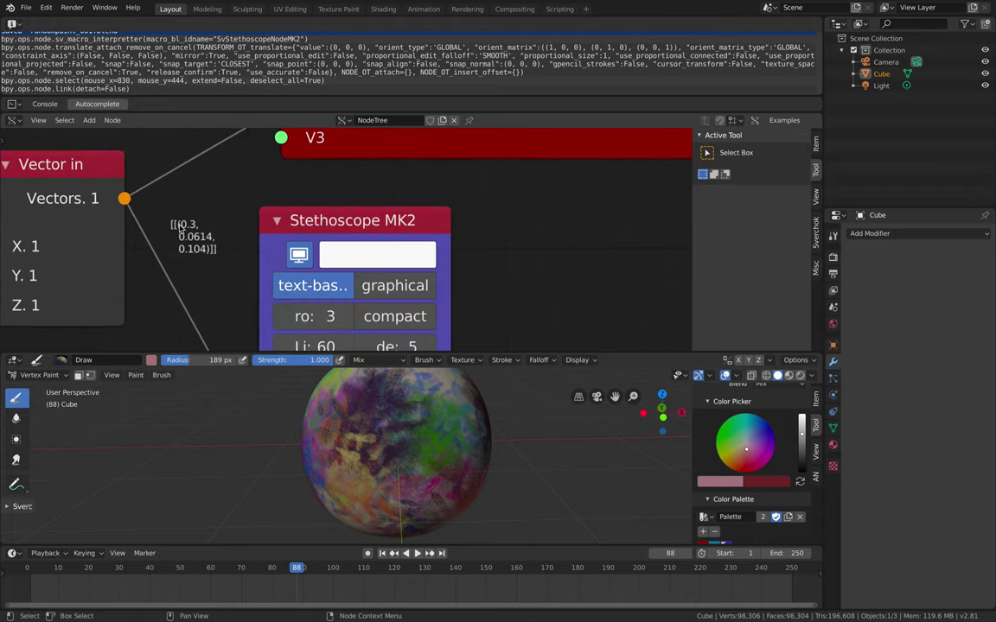
Duplicate the Stethoscope MK2 node and link Random Num Gen's Value output to the copy's Data input.
{"action": "scroll", "coordinate": [194, 236], "scroll_direction": "down", "scroll_amount": 5}
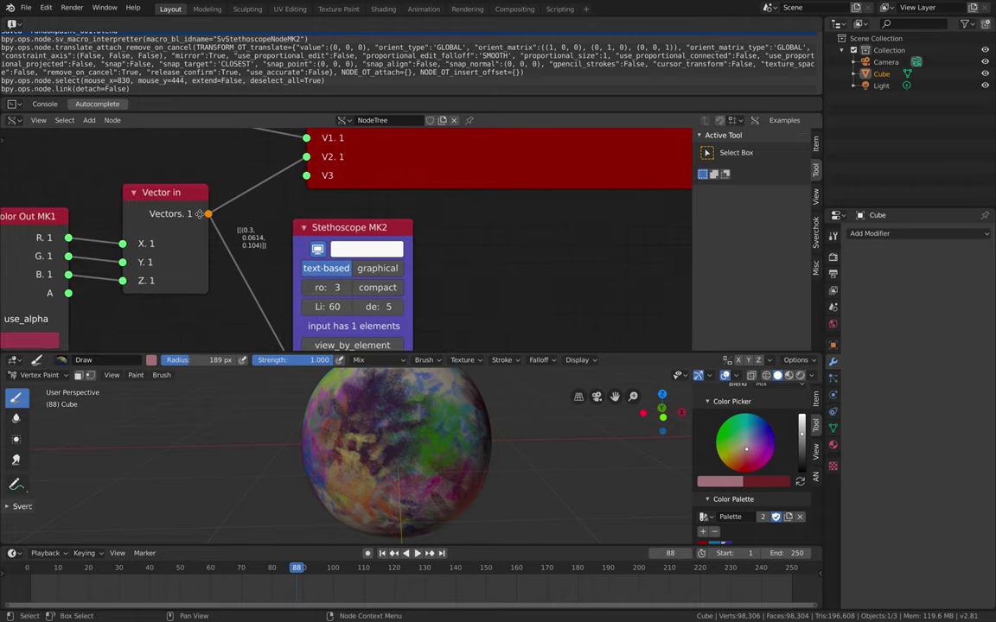
{"action": "left_click", "coordinate": [302, 309]}
{"action": "middle_click_drag", "start_coordinate": [303, 310], "coordinate": [324, 328]}
{"action": "key", "text": "g"}
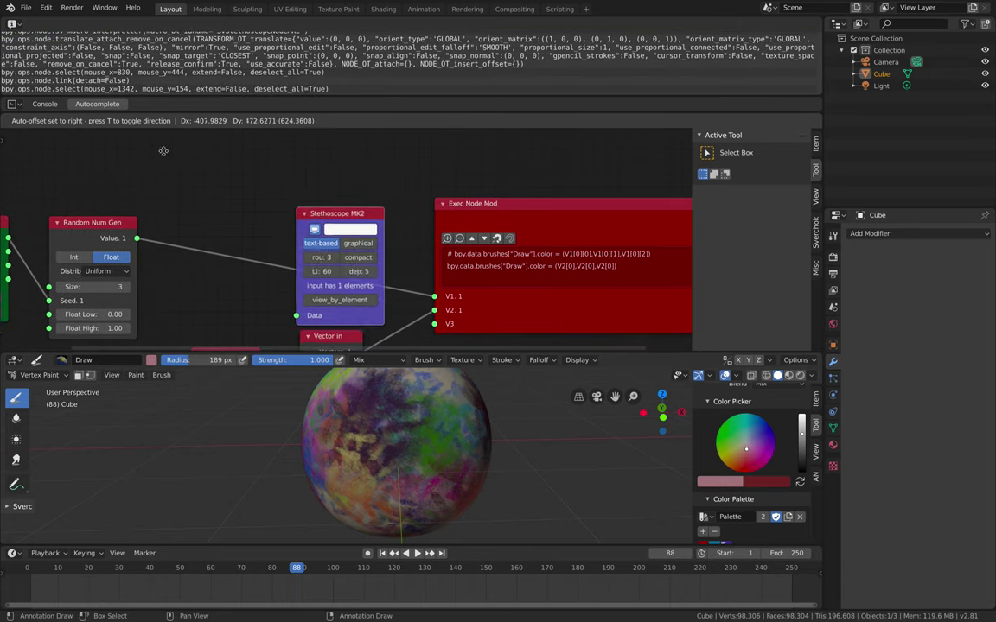
{"action": "left_click", "coordinate": [112, 299]}
{"action": "left_click_drag", "start_coordinate": [139, 242], "coordinate": [227, 234]}
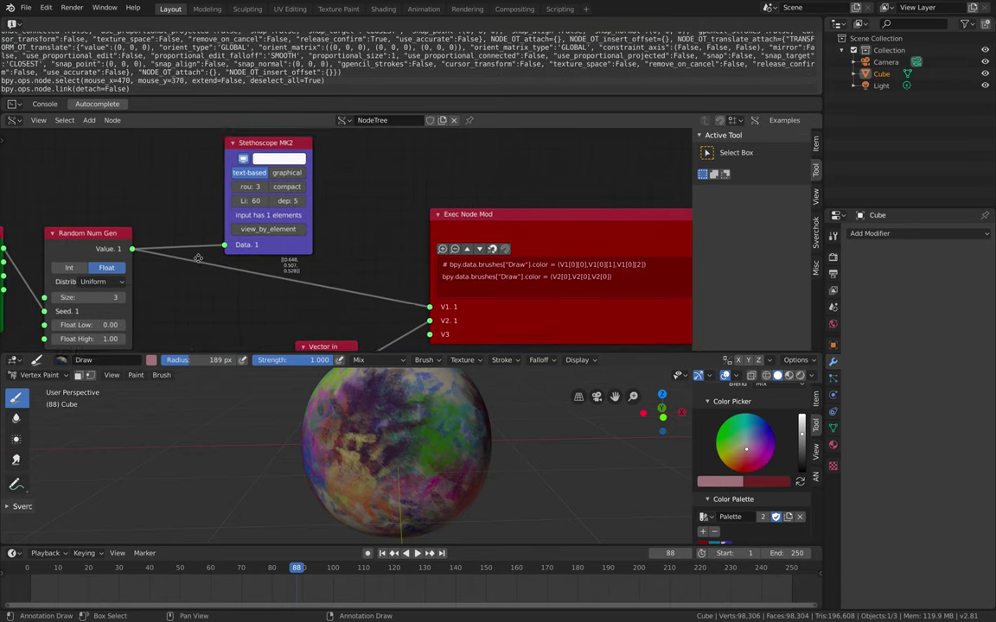
{"action": "scroll", "coordinate": [282, 242], "scroll_direction": "up", "scroll_amount": 4}
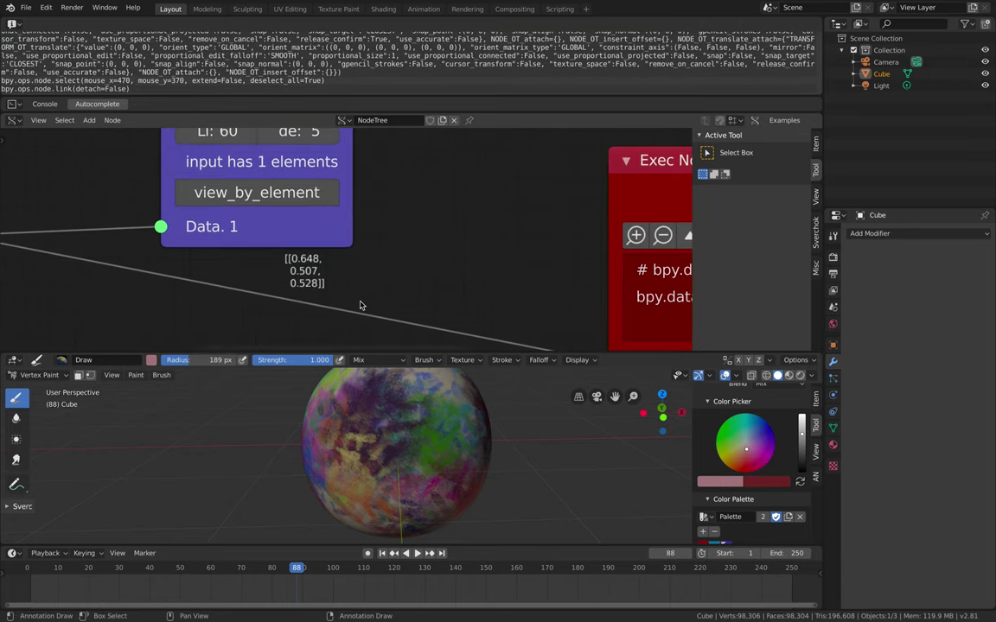
{"action": "scroll", "coordinate": [372, 277], "scroll_direction": "down", "scroll_amount": 3}
Extend each value in the Exec node's second code line to V2[0][0][0].
{"action": "scroll", "coordinate": [425, 237], "scroll_direction": "up", "scroll_amount": 3}
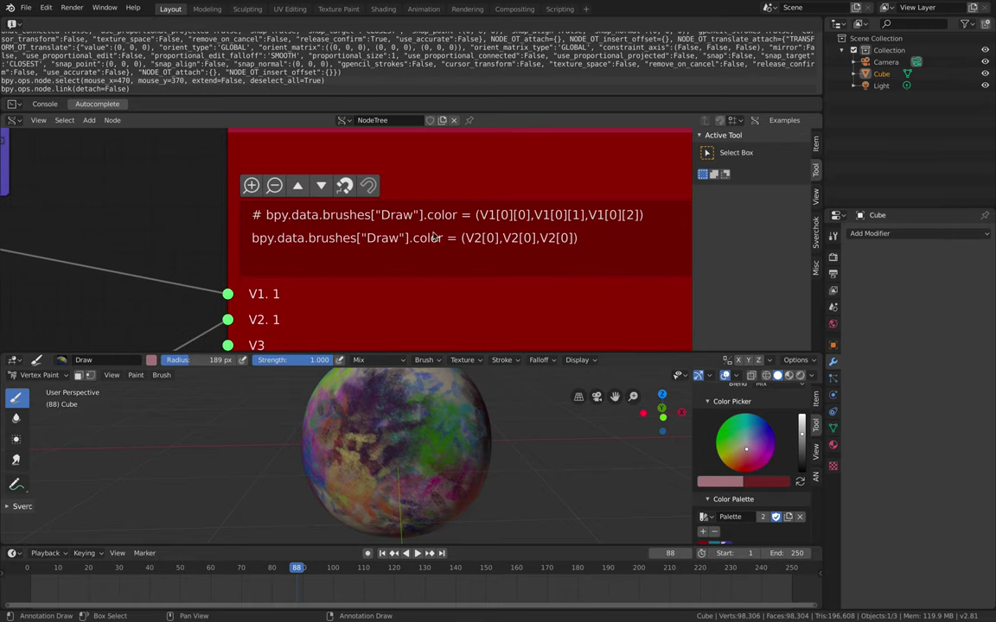
{"action": "left_click", "coordinate": [488, 237]}
{"action": "left_click", "coordinate": [494, 238]}
{"action": "left_click", "coordinate": [499, 240]}
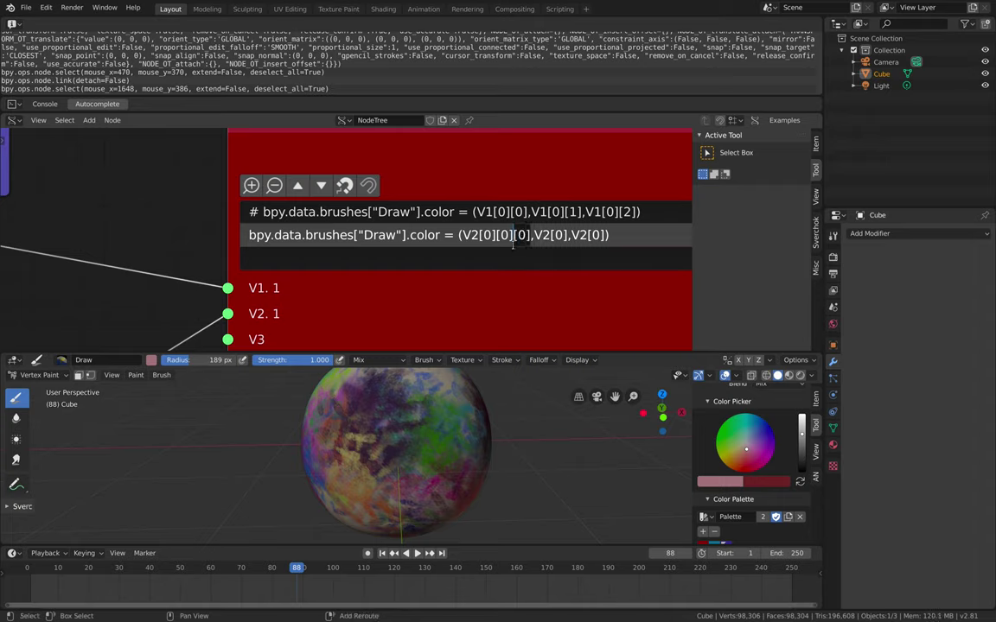
{"action": "key", "text": "Right"}
{"action": "key", "text": "Right"}
{"action": "key", "text": "Right"}
{"action": "key", "text": "ctrl+v"}
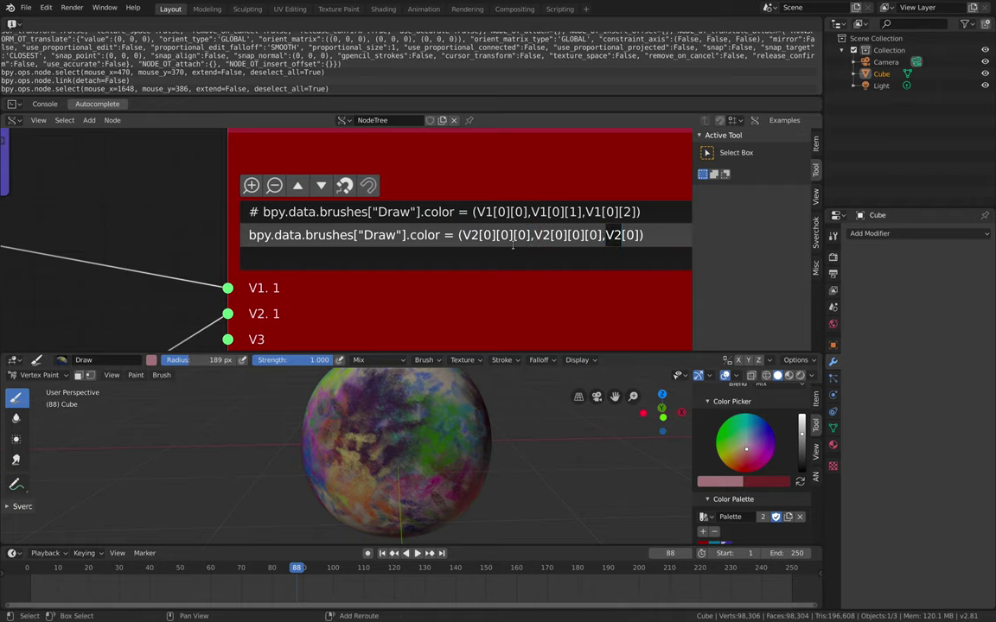
{"action": "key", "text": "ctrl+v"}
{"action": "key", "text": "Return"}
Change the last two values of the second code line to V2[0][0][1] and V2[0][0][2], and save the file.
{"action": "left_click", "coordinate": [515, 240]}
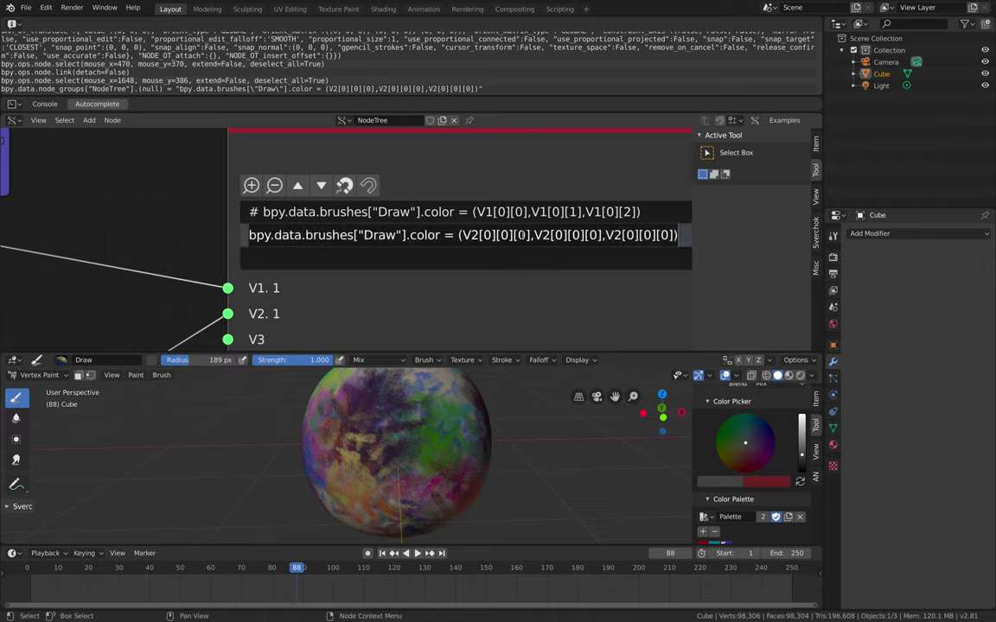
{"action": "left_click", "coordinate": [591, 235]}
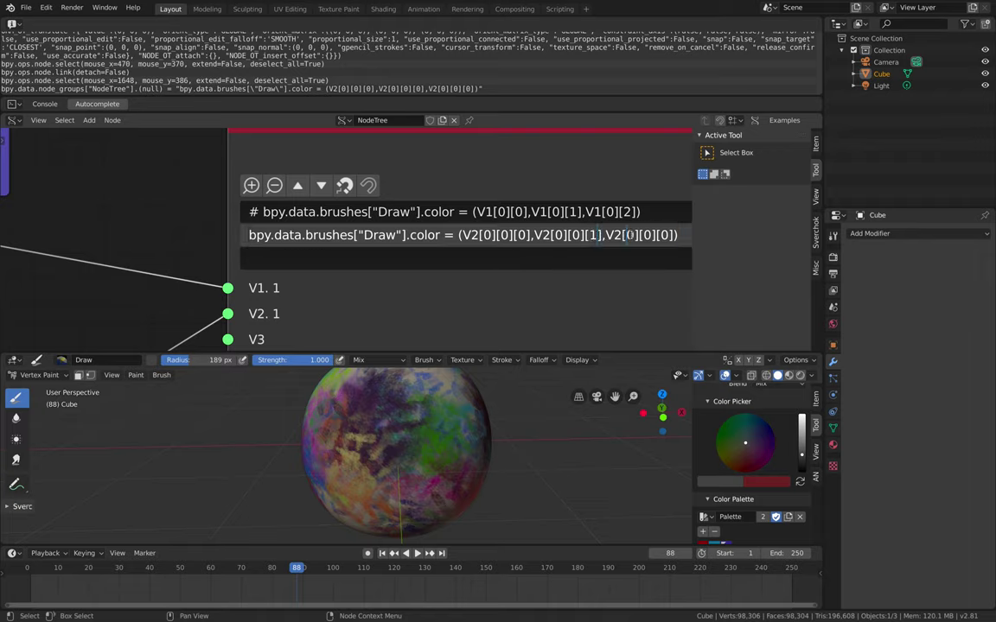
{"action": "left_click", "coordinate": [213, 201]}
{"action": "scroll", "coordinate": [186, 223], "scroll_direction": "down", "scroll_amount": 3}
{"action": "middle_click_drag", "start_coordinate": [173, 236], "coordinate": [199, 156]}
{"action": "key", "text": "ctrl+s"}
Try other colours in the Color Out MK1 node, settling on a muted blue-violet.
{"action": "scroll", "coordinate": [186, 195], "scroll_direction": "down", "scroll_amount": 2}
{"action": "middle_click_drag", "start_coordinate": [145, 275], "coordinate": [243, 235]}
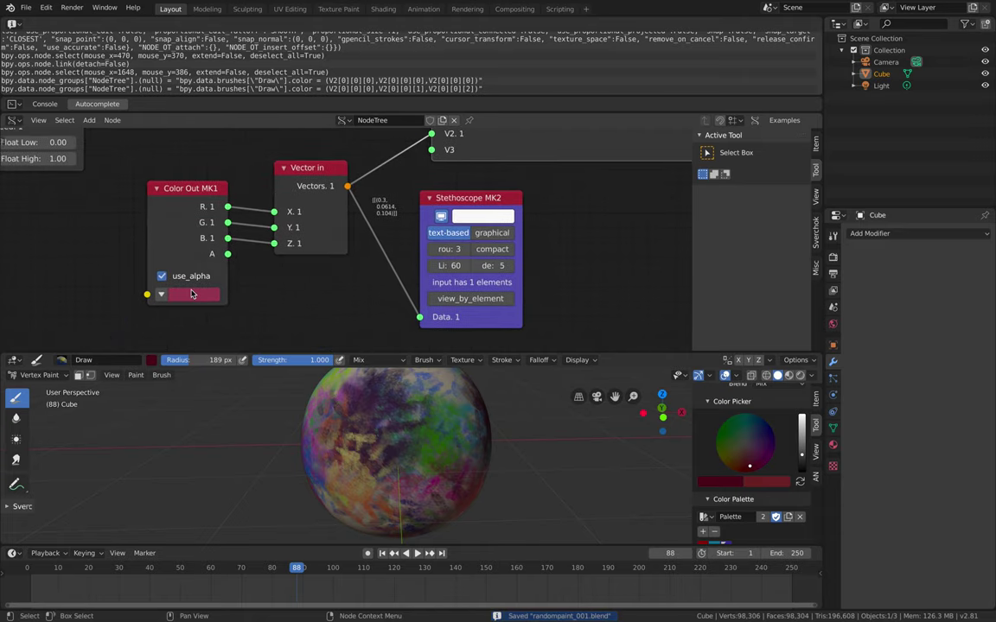
{"action": "left_click", "coordinate": [192, 295]}
{"action": "left_click", "coordinate": [221, 136]}
{"action": "left_click_drag", "start_coordinate": [211, 139], "coordinate": [251, 128]}
{"action": "left_click", "coordinate": [193, 294]}
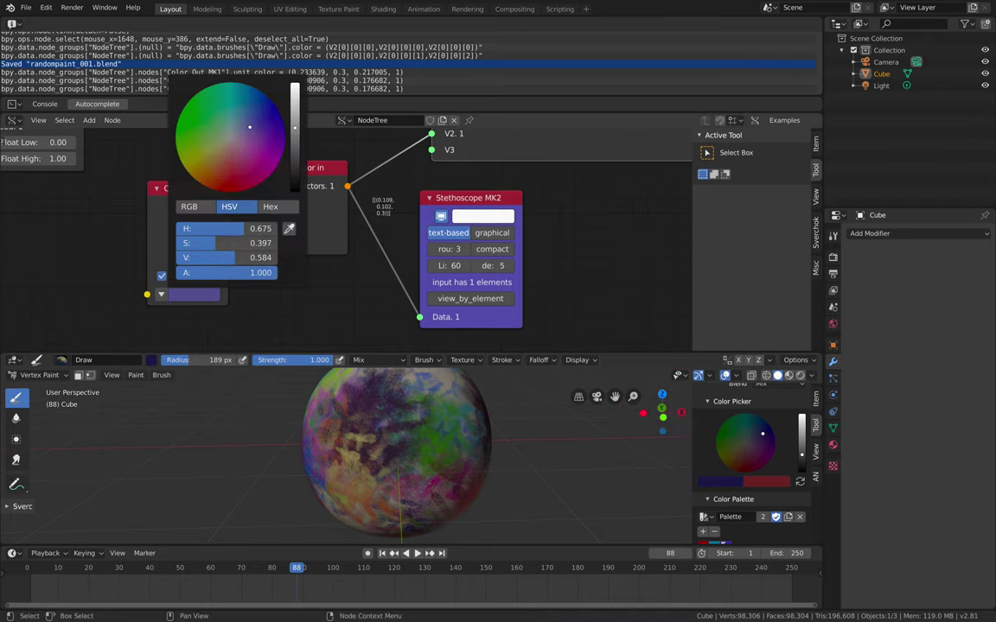
Save the file and move the Exec node farther from the Vector in node.
{"action": "scroll", "coordinate": [471, 199], "scroll_direction": "down", "scroll_amount": 3}
{"action": "middle_click_drag", "start_coordinate": [514, 193], "coordinate": [469, 211]}
{"action": "key", "text": "ctrl+s"}
{"action": "left_click_drag", "start_coordinate": [416, 221], "coordinate": [417, 225]}
{"action": "left_click_drag", "start_coordinate": [487, 182], "coordinate": [556, 180]}
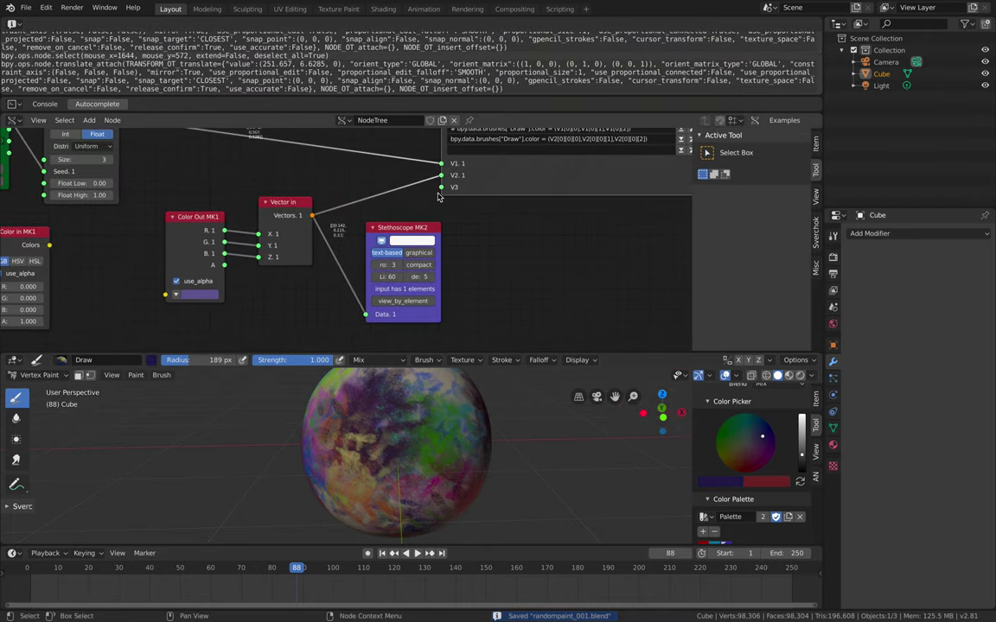
Save the project as an incremented copy named randompaint_002.blend.
{"action": "left_click", "coordinate": [26, 7]}
{"action": "left_click", "coordinate": [52, 95]}
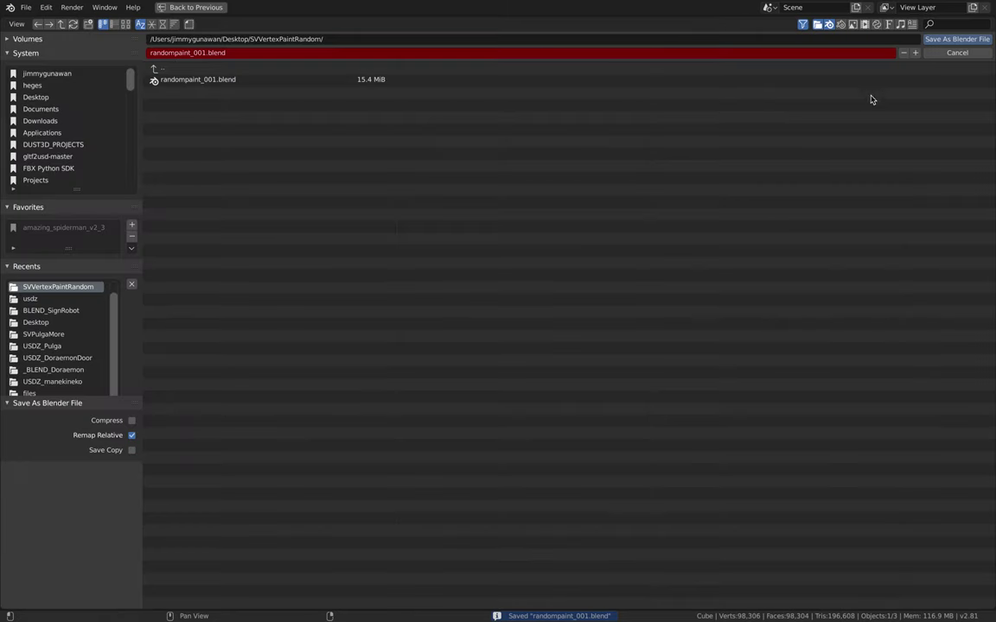
{"action": "left_click", "coordinate": [935, 41]}
Rearrange the Color Out MK1, Vector in and Exec nodes, delete the Stethoscope MK2 linked to Vector in, and save.
{"action": "left_click_drag", "start_coordinate": [215, 206], "coordinate": [212, 166]}
{"action": "left_click_drag", "start_coordinate": [277, 205], "coordinate": [260, 173]}
{"action": "left_click_drag", "start_coordinate": [381, 225], "coordinate": [360, 238]}
{"action": "middle_click_drag", "start_coordinate": [400, 186], "coordinate": [314, 244]}
{"action": "left_click", "coordinate": [315, 299]}
{"action": "key", "text": "x"}
{"action": "middle_click_drag", "start_coordinate": [316, 293], "coordinate": [350, 267]}
{"action": "key", "text": "ctrl+s"}
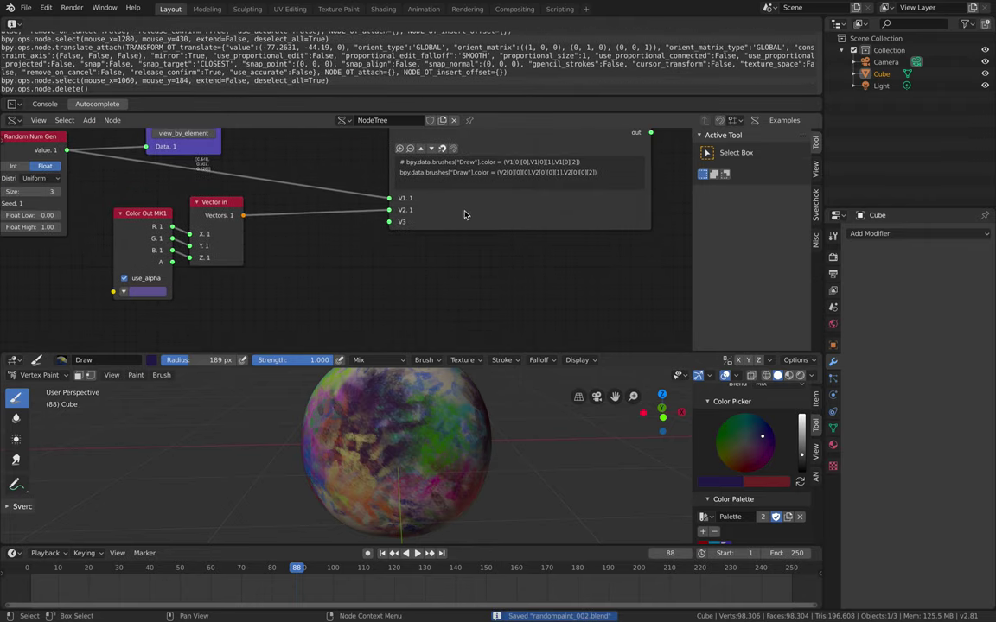
{"action": "left_click_drag", "start_coordinate": [466, 215], "coordinate": [524, 212]}
Duplicate the linked Color Out MK1 and Vector in pair twice, stacking the copies below the original.
{"action": "middle_click_drag", "start_coordinate": [376, 253], "coordinate": [417, 214]}
{"action": "left_click_drag", "start_coordinate": [192, 186], "coordinate": [187, 165]}
{"action": "left_click", "coordinate": [251, 164], "text": "shift"}
{"action": "key", "text": "shift+d"}
{"action": "left_click", "coordinate": [324, 242]}
{"action": "middle_click_drag", "start_coordinate": [322, 242], "coordinate": [325, 189]}
{"action": "key", "text": "shift+d"}
{"action": "left_click", "coordinate": [317, 277]}
{"action": "middle_click_drag", "start_coordinate": [331, 271], "coordinate": [337, 249]}
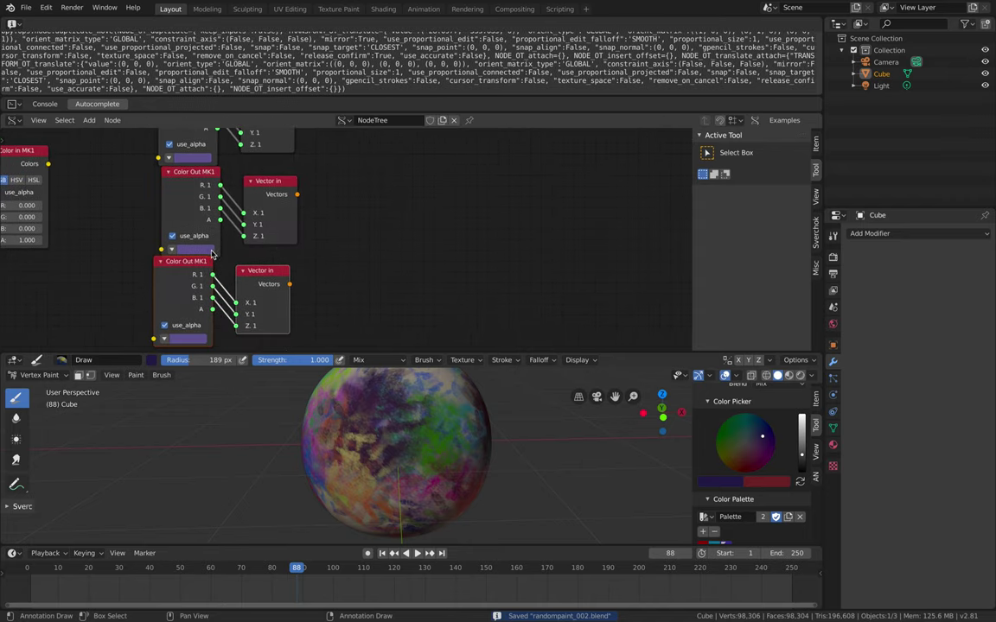
Set the second Color Out MK1 node's colour to red and the third's to dark yellow, and save the file.
{"action": "left_click", "coordinate": [206, 250]}
{"action": "left_click", "coordinate": [219, 166]}
{"action": "left_click_drag", "start_coordinate": [219, 166], "coordinate": [216, 173]}
{"action": "left_click", "coordinate": [335, 207]}
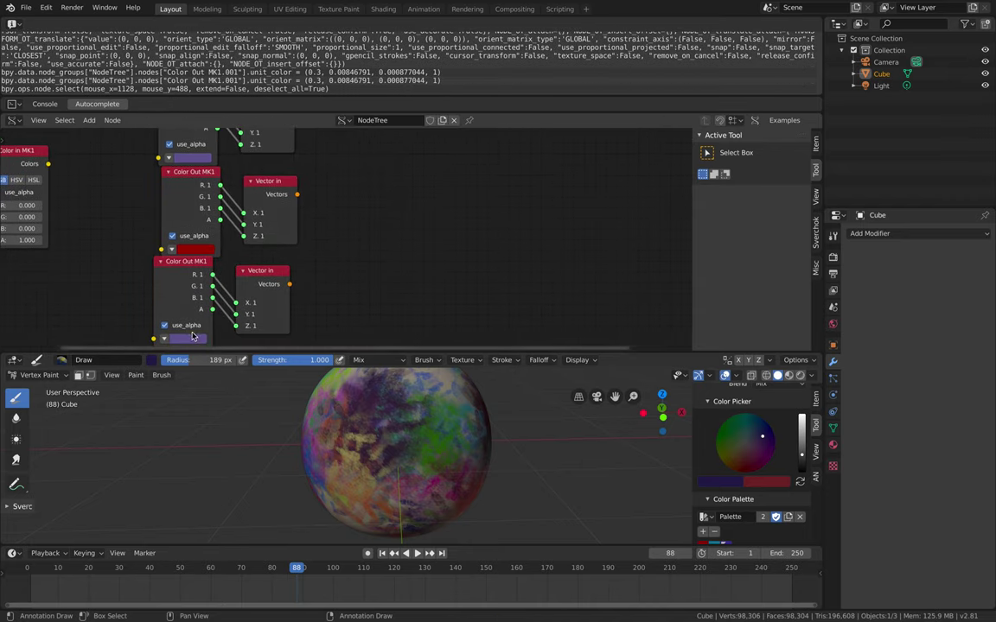
{"action": "left_click", "coordinate": [194, 339]}
{"action": "left_click_drag", "start_coordinate": [216, 250], "coordinate": [181, 248]}
{"action": "middle_click_drag", "start_coordinate": [340, 233], "coordinate": [335, 242]}
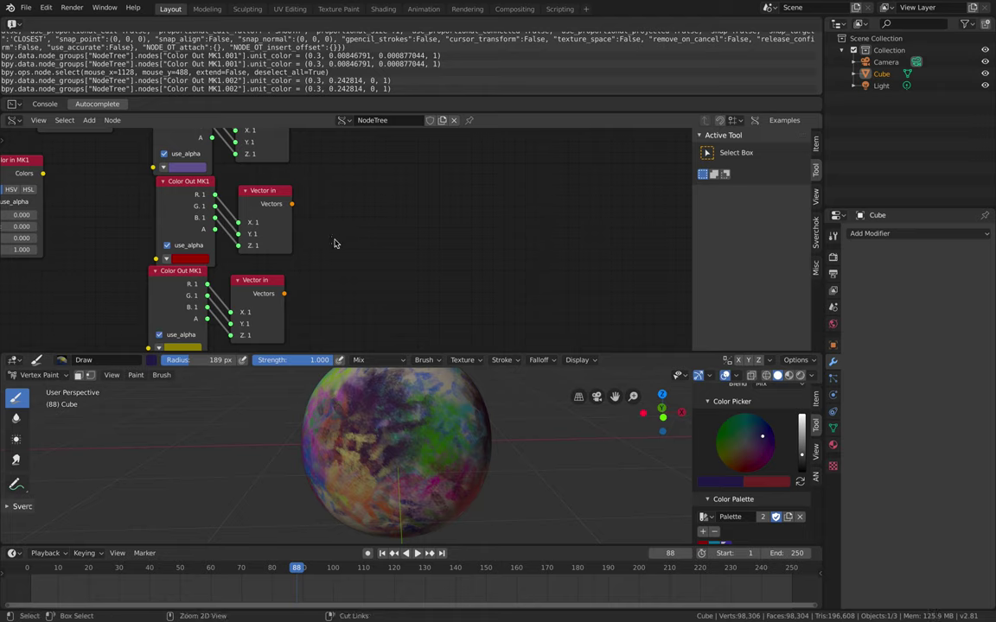
{"action": "key", "text": "ctrl+s"}
Add a List Join node beside the Vector in nodes.
{"action": "middle_click_drag", "start_coordinate": [360, 206], "coordinate": [322, 238]}
{"action": "scroll", "coordinate": [322, 237], "scroll_direction": "down", "scroll_amount": 1}
{"action": "key", "text": "alt+space"}
{"action": "type", "text": "list"}
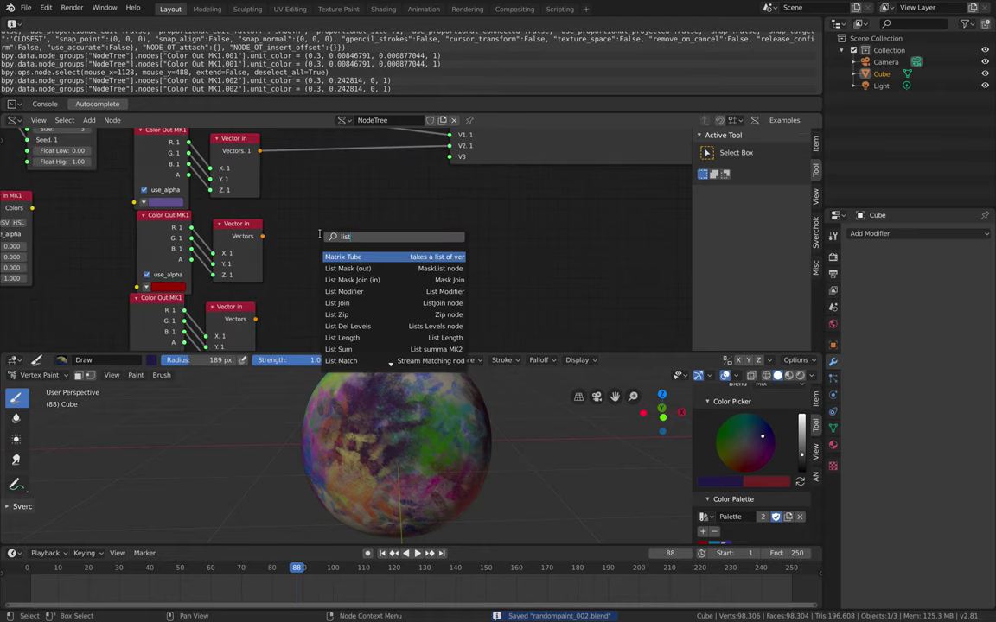
{"action": "key", "text": "BackSpace"}
{"action": "key", "text": "BackSpace"}
{"action": "key", "text": "BackSpace"}
{"action": "key", "text": "BackSpace"}
{"action": "type", "text": "joint"}
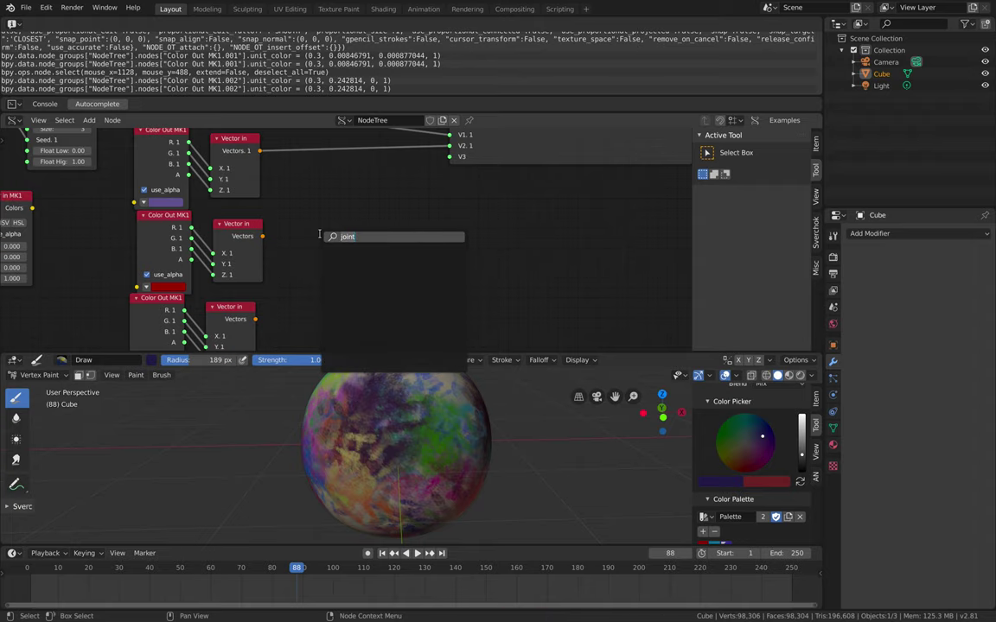
{"action": "key", "text": "BackSpace"}
{"action": "key", "text": "Return"}
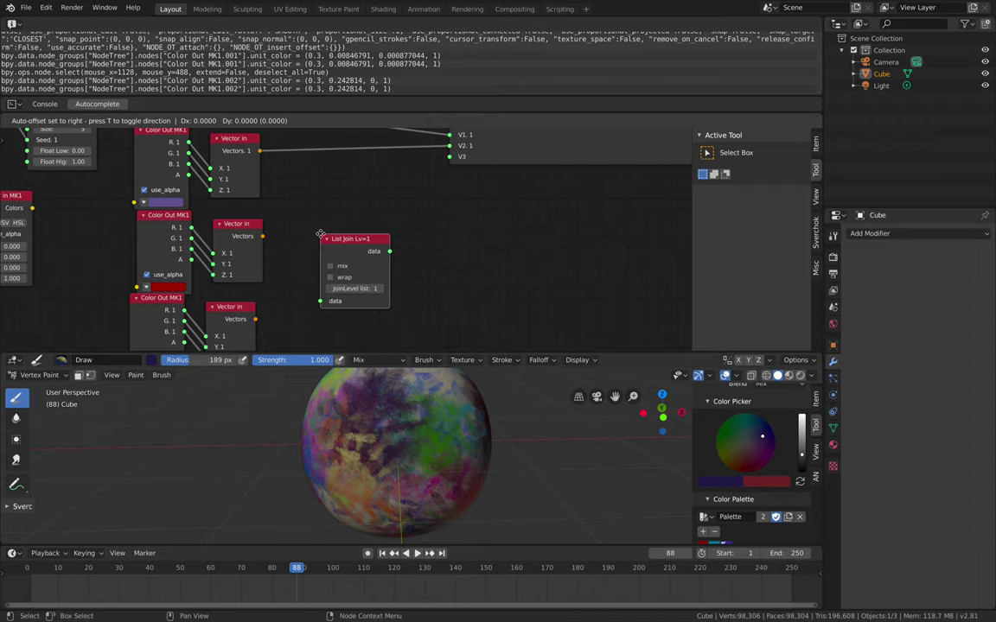
{"action": "left_click", "coordinate": [329, 200]}
Link the Vectors outputs of all three Vector in nodes to the List Join node's data inputs.
{"action": "left_click_drag", "start_coordinate": [257, 153], "coordinate": [327, 263]}
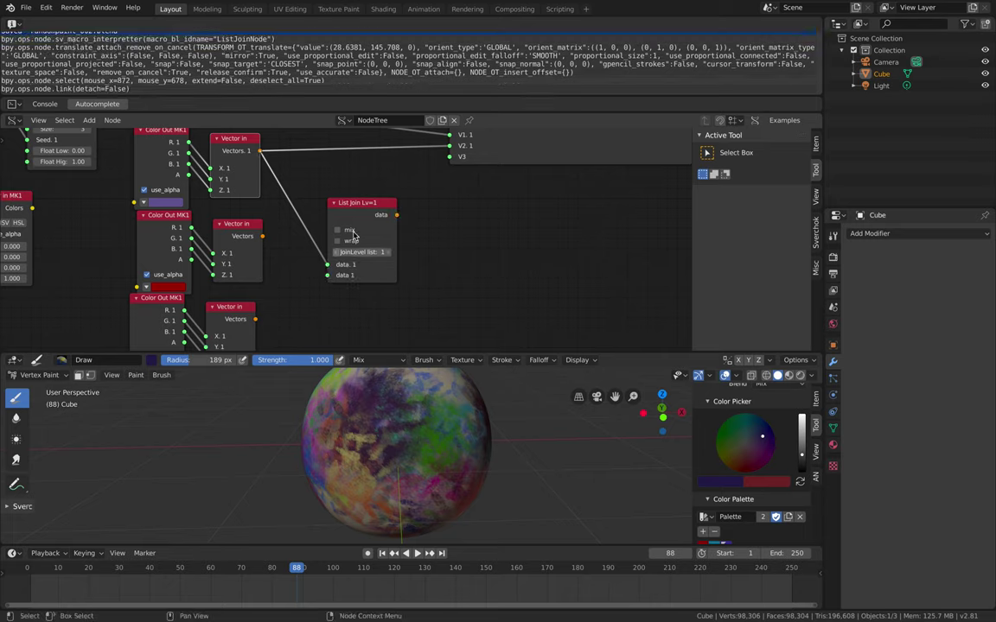
{"action": "left_click_drag", "start_coordinate": [348, 202], "coordinate": [334, 174]}
{"action": "mouse_move", "coordinate": [261, 236]}
{"action": "left_mouse_down"}
{"action": "mouse_move", "coordinate": [317, 248]}
{"action": "mouse_move", "coordinate": [262, 236]}
{"action": "left_mouse_up"}
{"action": "left_click_drag", "start_coordinate": [255, 319], "coordinate": [287, 303]}
{"action": "left_click_drag", "start_coordinate": [321, 261], "coordinate": [318, 259]}
Add a Switch node beside the List Join node, below the Exec node.
{"action": "left_click", "coordinate": [462, 241]}
{"action": "key", "text": "shift+a"}
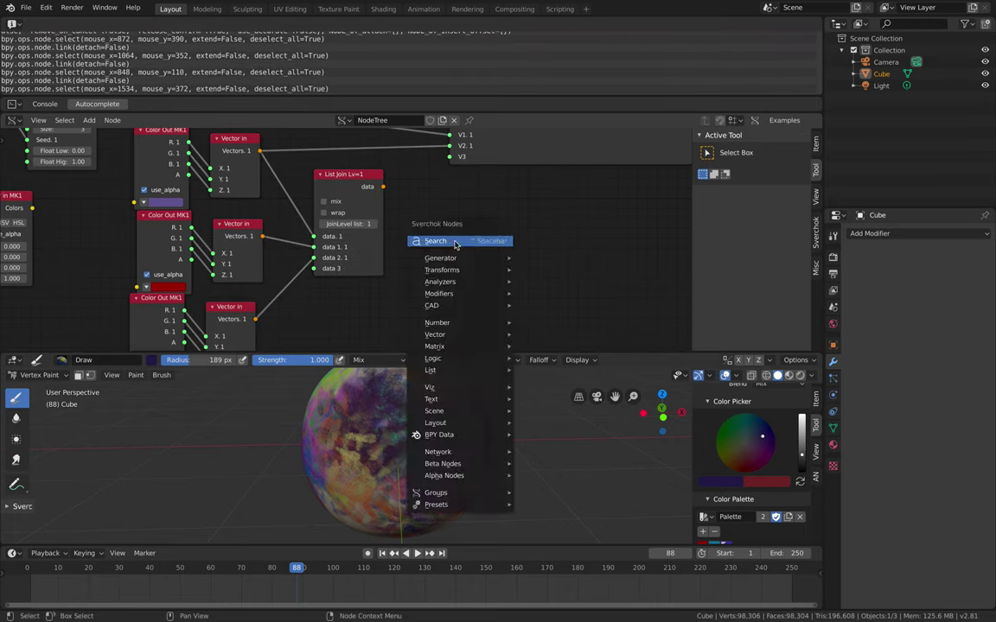
{"action": "left_click", "coordinate": [455, 242]}
{"action": "type", "text": "swi"}
{"action": "key", "text": "Return"}
{"action": "left_click", "coordinate": [443, 219]}
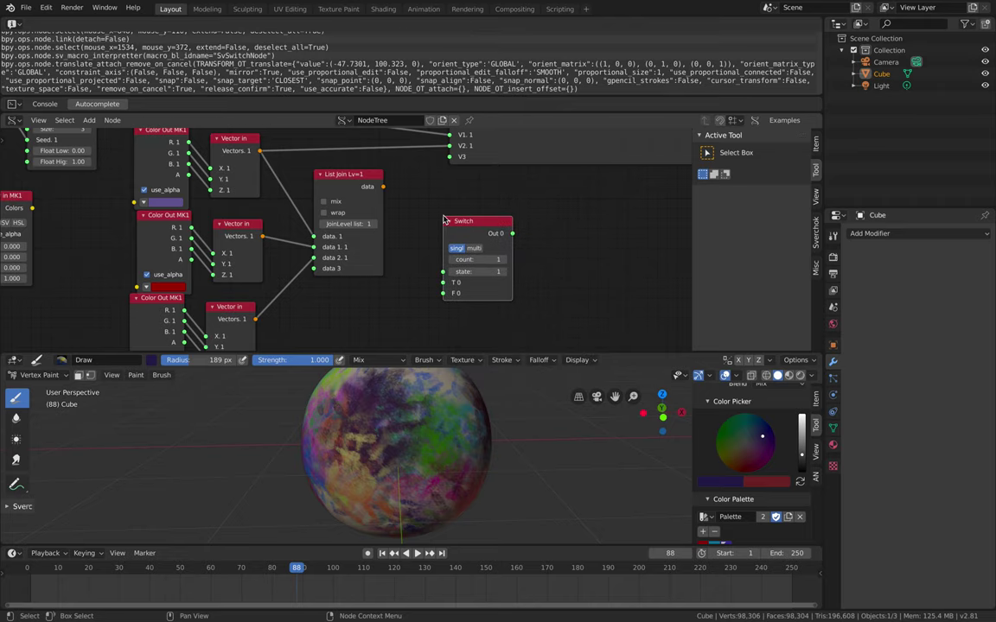
Delete the Switch node and shift the List Join node slightly closer to the Vector in nodes.
{"action": "left_click", "coordinate": [473, 248]}
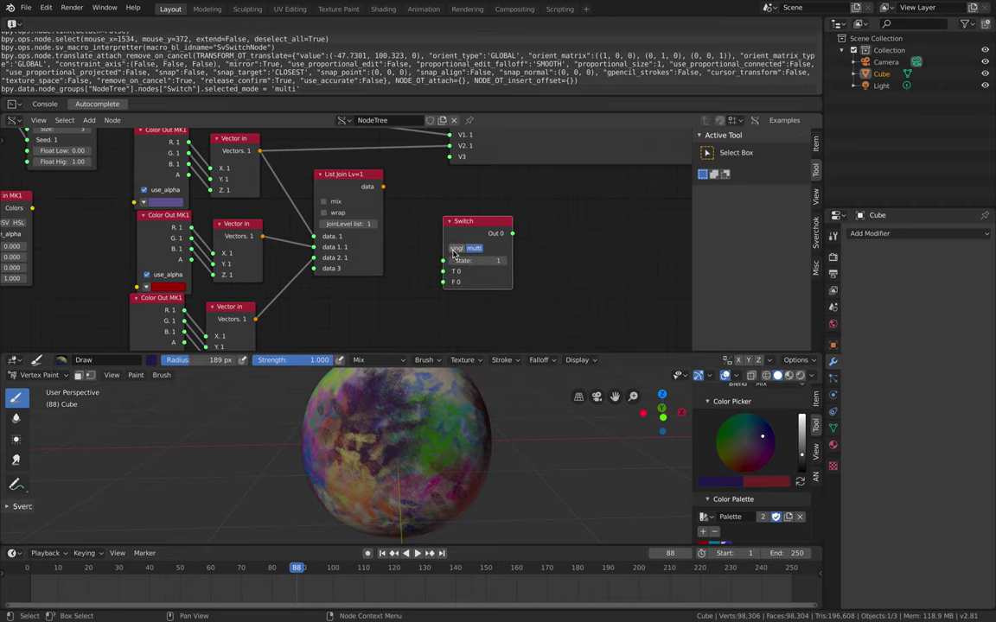
{"action": "left_click", "coordinate": [456, 248]}
{"action": "left_click", "coordinate": [474, 248]}
{"action": "left_click", "coordinate": [456, 248]}
{"action": "mouse_move", "coordinate": [472, 226]}
{"action": "left_mouse_down"}
{"action": "mouse_move", "coordinate": [488, 222]}
{"action": "mouse_move", "coordinate": [482, 229]}
{"action": "left_mouse_up"}
{"action": "key", "text": "x"}
{"action": "middle_click_drag", "start_coordinate": [448, 216], "coordinate": [450, 235]}
{"action": "left_click_drag", "start_coordinate": [357, 201], "coordinate": [343, 205]}
{"action": "key", "text": "alt+space"}
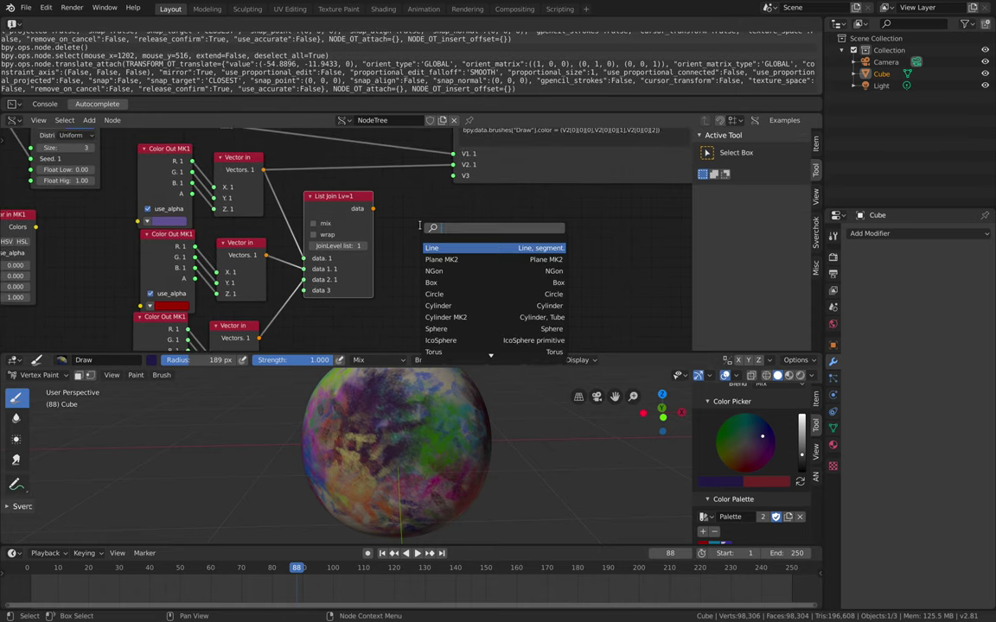
{"action": "type", "text": "list i"}
{"action": "key", "text": "Return"}
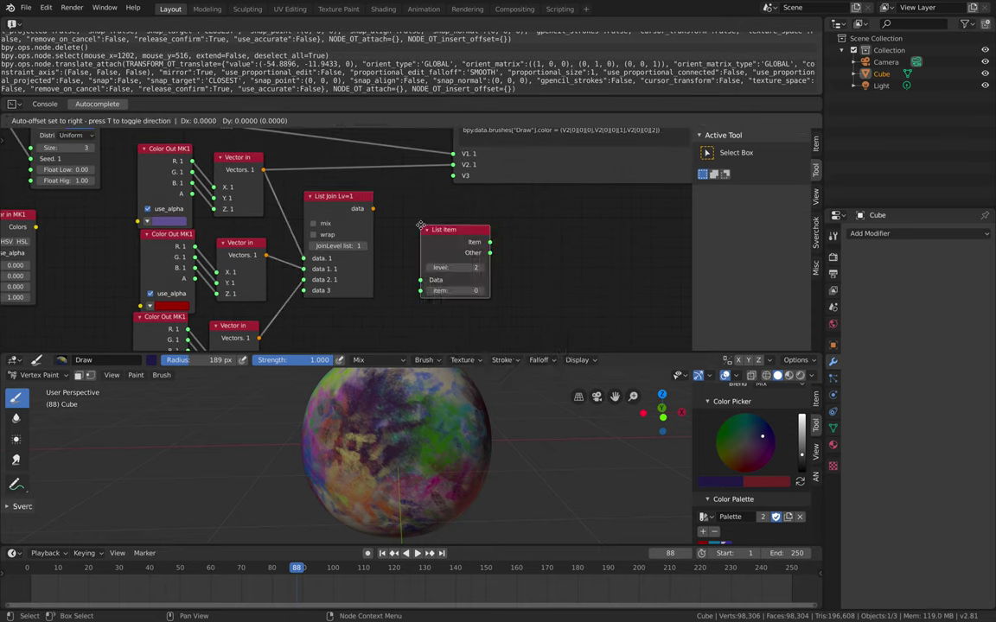
{"action": "left_click", "coordinate": [431, 232]}
{"action": "left_click_drag", "start_coordinate": [436, 235], "coordinate": [430, 224]}
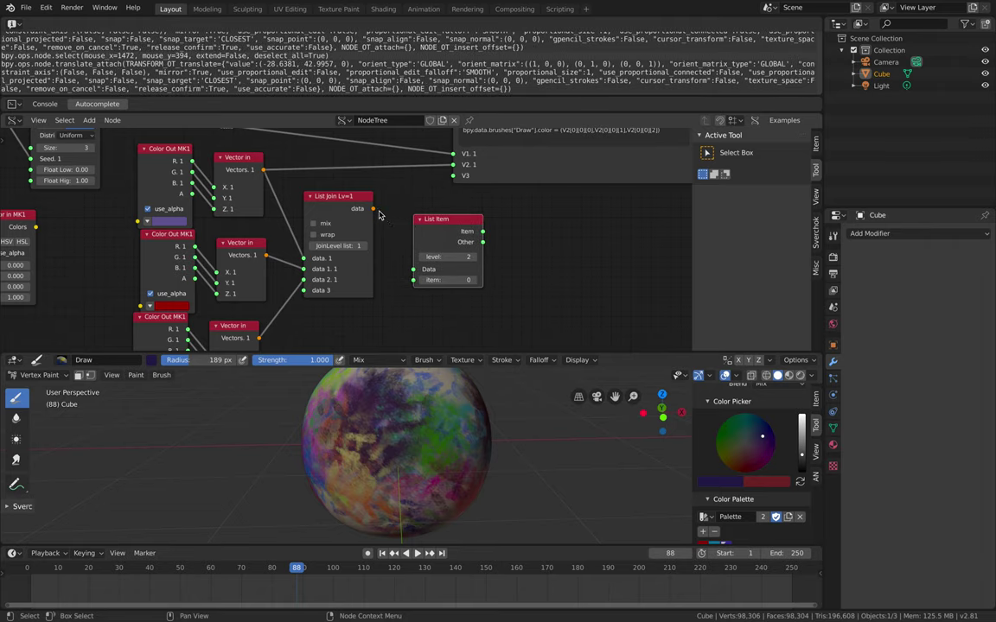
{"action": "left_click", "coordinate": [424, 225]}
{"action": "key", "text": "x"}
Add a List Item node, link the List Join node's data output to its Data input, and save the file.
{"action": "key", "text": "alt+space"}
{"action": "type", "text": "list i"}
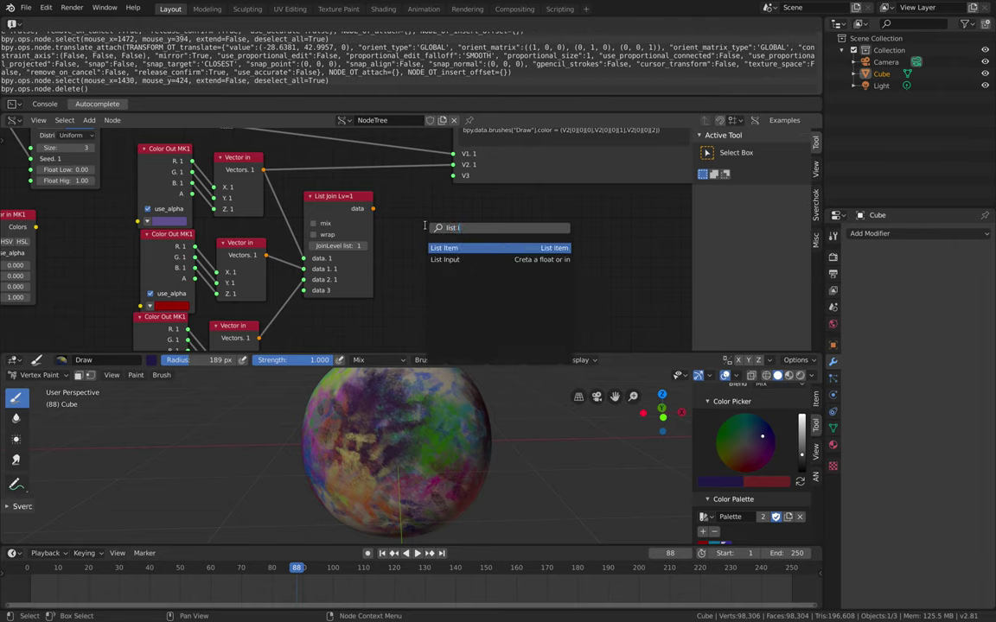
{"action": "key", "text": "Return"}
{"action": "left_click", "coordinate": [426, 229]}
{"action": "left_click_drag", "start_coordinate": [372, 210], "coordinate": [426, 281]}
{"action": "key", "text": "ctrl+s"}
Add a Stethoscope MK2 node and feed it the List Item node's Item output to inspect the data.
{"action": "left_click", "coordinate": [473, 245], "text": "ctrl"}
{"action": "middle_click_drag", "start_coordinate": [556, 240], "coordinate": [494, 245]}
{"action": "key", "text": "shift+a"}
{"action": "left_click", "coordinate": [493, 245]}
{"action": "type", "text": "ste"}
{"action": "left_click", "coordinate": [522, 276]}
{"action": "left_click", "coordinate": [517, 246]}
{"action": "left_click_drag", "start_coordinate": [433, 247], "coordinate": [490, 318]}
{"action": "scroll", "coordinate": [333, 172], "scroll_direction": "up", "scroll_amount": 4}
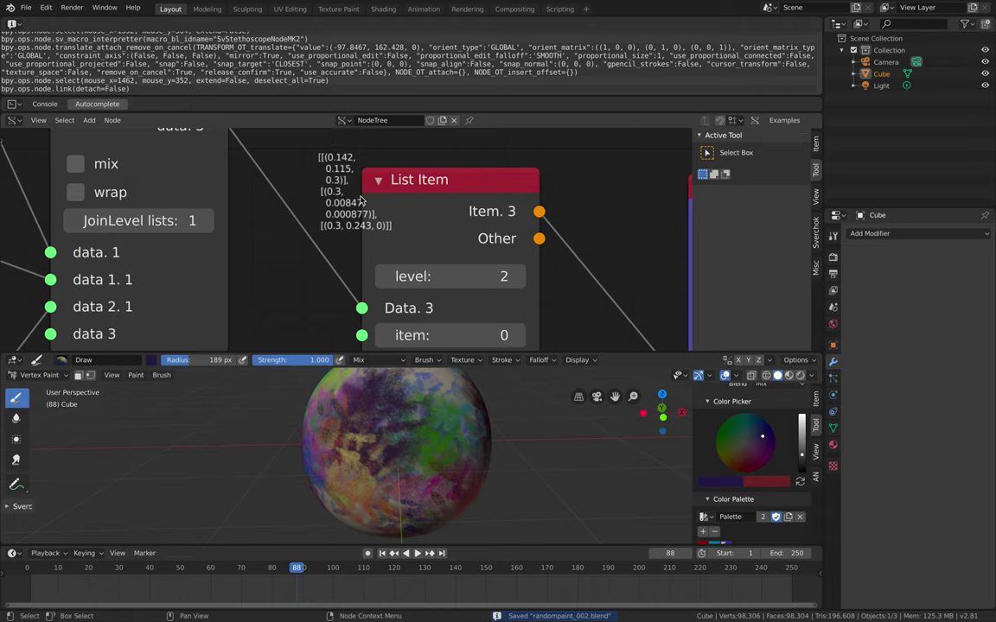
{"action": "scroll", "coordinate": [359, 195], "scroll_direction": "down", "scroll_amount": 3}
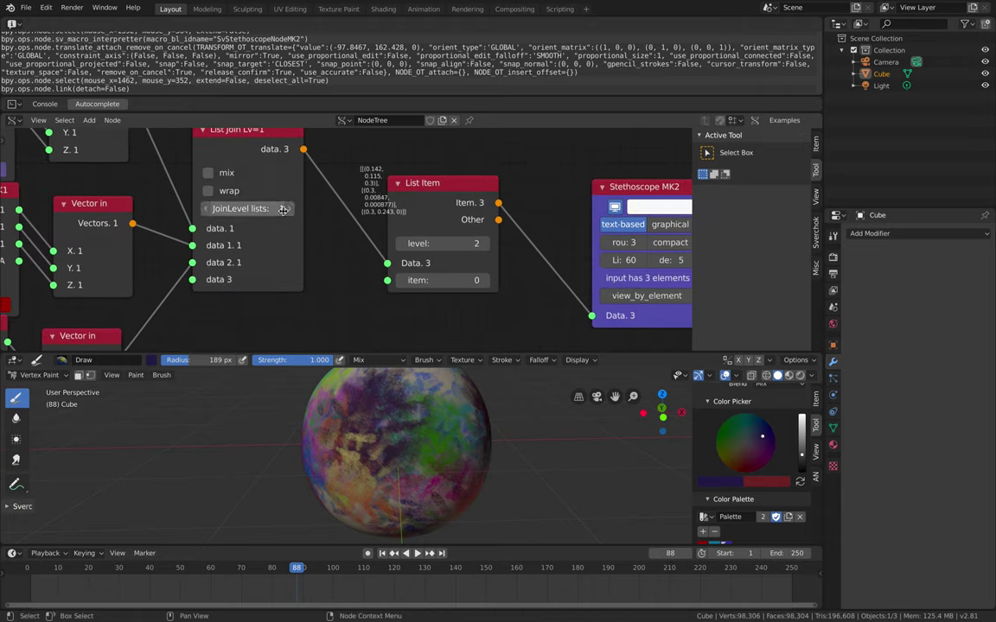
Set the List Join node's JoinLevel lists to 2 and reposition the List Item and Stethoscope MK2 nodes.
{"action": "key", "text": "ctrl+s"}
{"action": "left_click", "coordinate": [289, 212]}
{"action": "scroll", "coordinate": [289, 212], "scroll_direction": "up", "scroll_amount": 2}
{"action": "scroll", "coordinate": [345, 216], "scroll_direction": "down", "scroll_amount": 2}
{"action": "left_click_drag", "start_coordinate": [405, 203], "coordinate": [384, 220]}
{"action": "left_click_drag", "start_coordinate": [607, 195], "coordinate": [546, 155]}
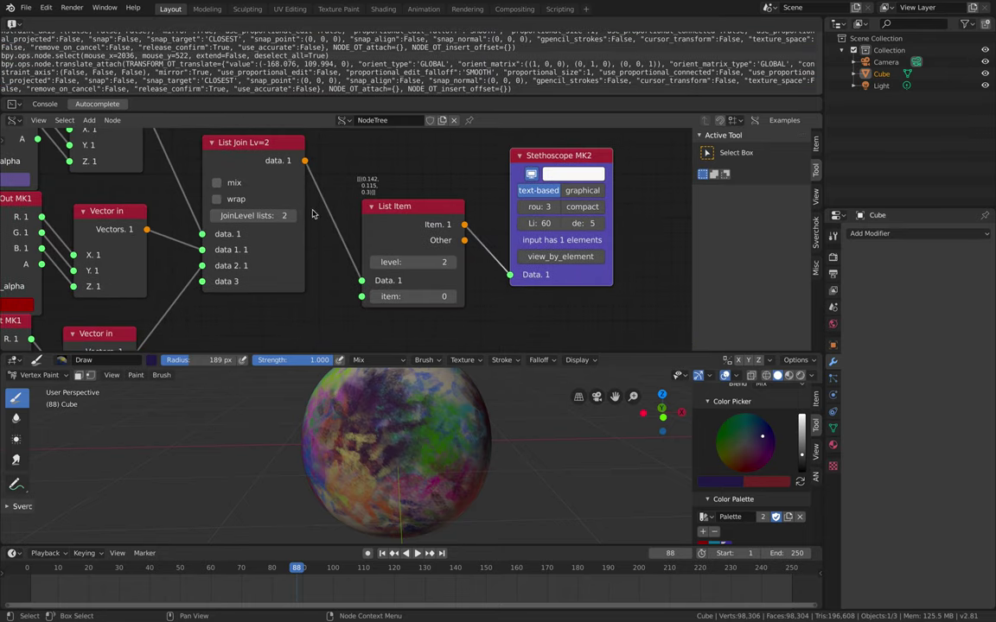
Cycle the List Item node's item index between 0 and 2, leave it at 2, and save the file.
{"action": "left_click", "coordinate": [450, 297]}
{"action": "left_click", "coordinate": [450, 297]}
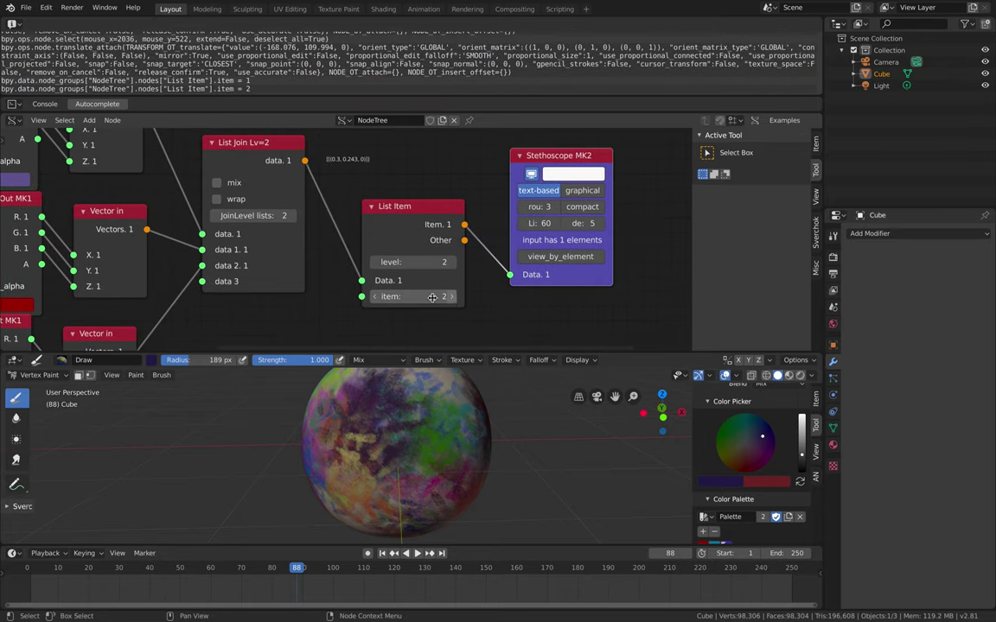
{"action": "left_click", "coordinate": [375, 298]}
{"action": "left_click", "coordinate": [376, 299]}
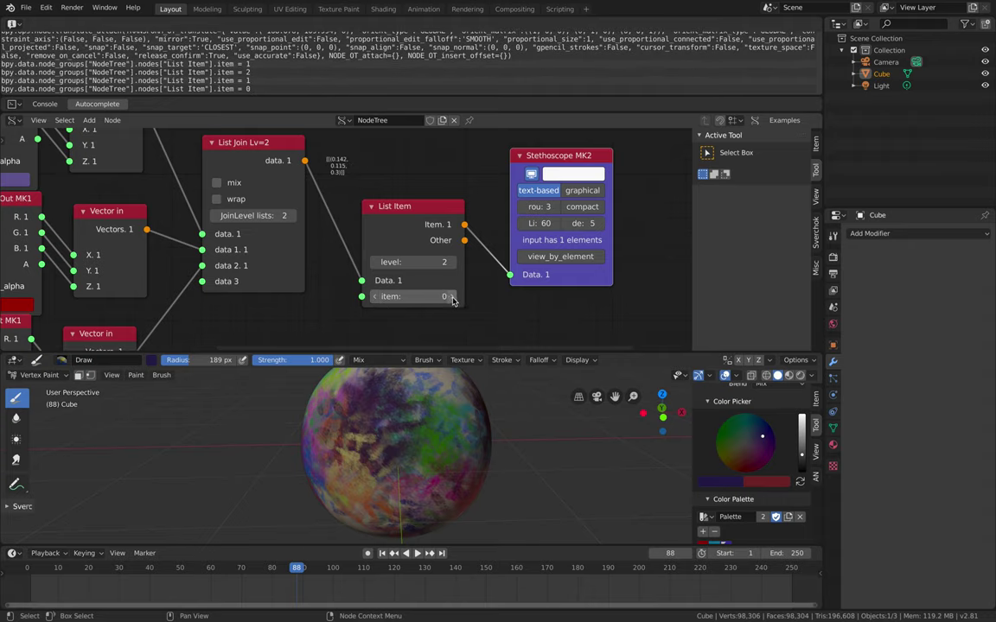
{"action": "left_click", "coordinate": [451, 297]}
{"action": "left_click", "coordinate": [450, 297]}
{"action": "left_click", "coordinate": [375, 297]}
{"action": "left_click", "coordinate": [375, 298]}
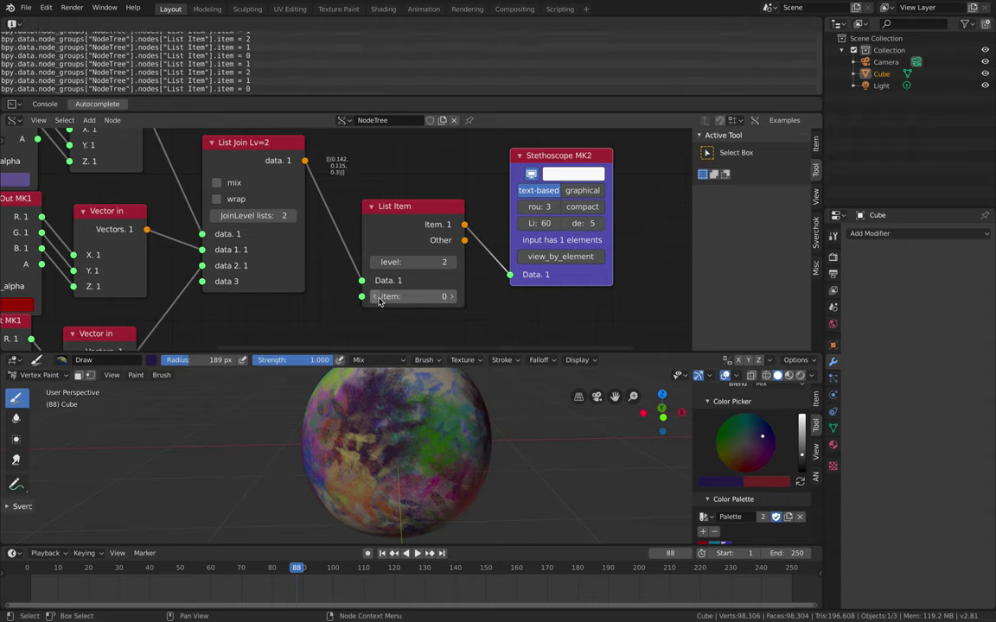
{"action": "left_click", "coordinate": [447, 297]}
{"action": "left_click", "coordinate": [447, 296]}
{"action": "scroll", "coordinate": [410, 204], "scroll_direction": "down", "scroll_amount": 2}
{"action": "middle_click_drag", "start_coordinate": [409, 200], "coordinate": [366, 265]}
{"action": "key", "text": "ctrl+s"}
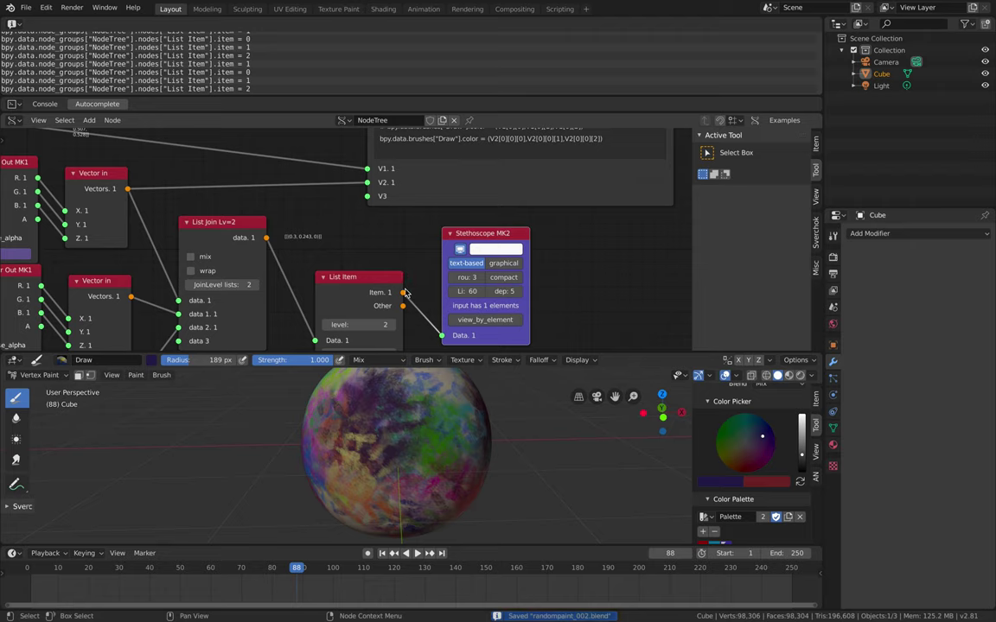
Link the List Item node's Item output to V2 on the Exec node, move the Exec node aside, and save the file.
{"action": "left_click_drag", "start_coordinate": [404, 293], "coordinate": [407, 235]}
{"action": "left_click_drag", "start_coordinate": [369, 184], "coordinate": [369, 184]}
{"action": "left_click_drag", "start_coordinate": [432, 179], "coordinate": [487, 184]}
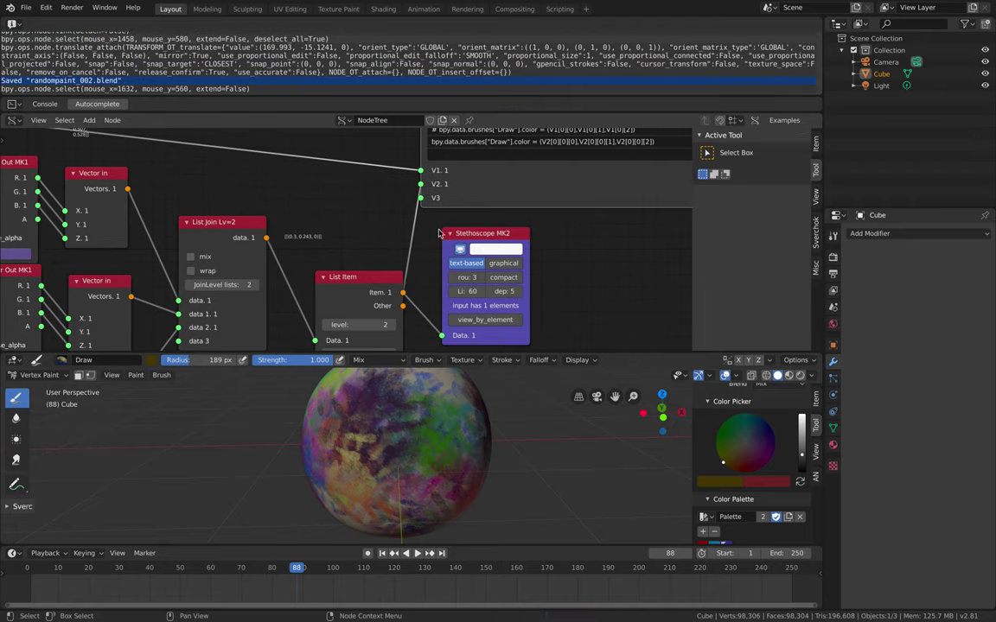
{"action": "key", "text": "ctrl+s"}
{"action": "left_click", "coordinate": [485, 185], "text": "ctrl"}
{"action": "middle_click_drag", "start_coordinate": [380, 344], "coordinate": [391, 268]}
Test the brush colour by cycling the List Item node's item index through 3, 2, 1 and 0, ending at 2.
{"action": "left_click", "coordinate": [403, 278]}
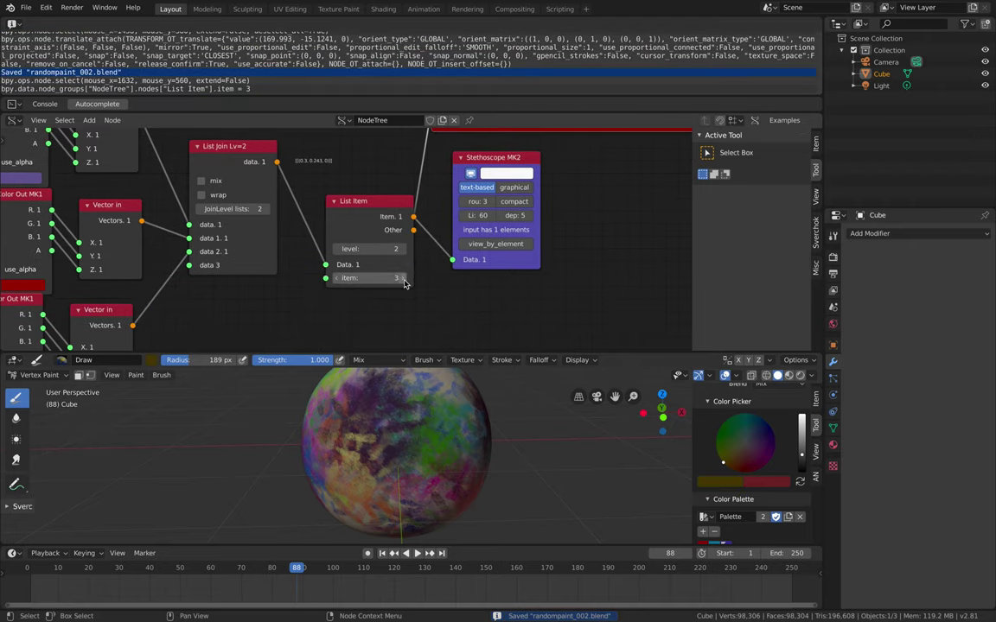
{"action": "left_click", "coordinate": [340, 297]}
{"action": "left_click", "coordinate": [337, 279]}
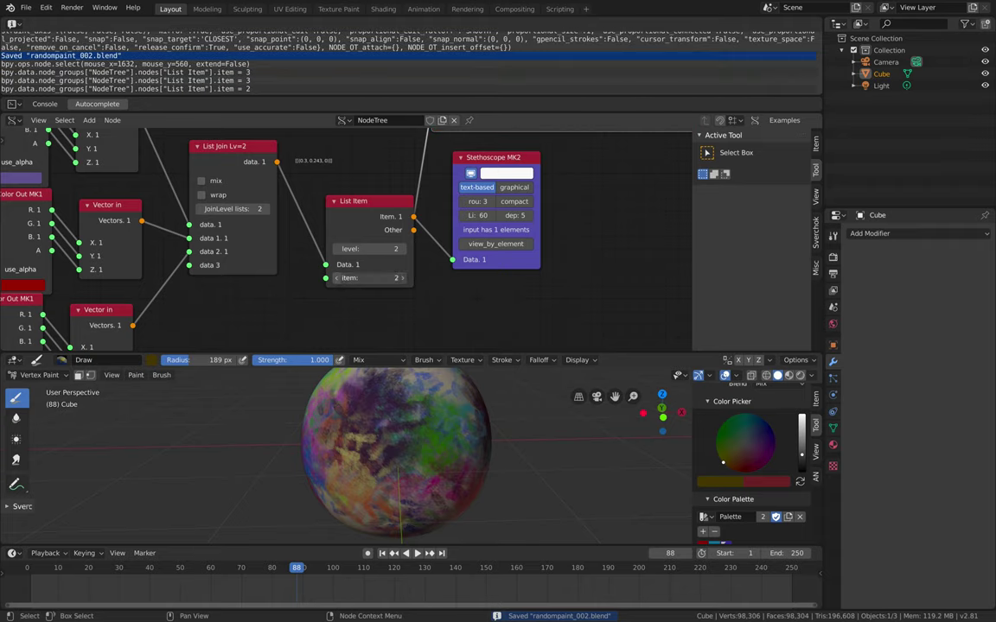
{"action": "left_click", "coordinate": [337, 279]}
{"action": "left_click", "coordinate": [337, 279]}
{"action": "left_click", "coordinate": [403, 279]}
{"action": "left_click", "coordinate": [403, 278]}
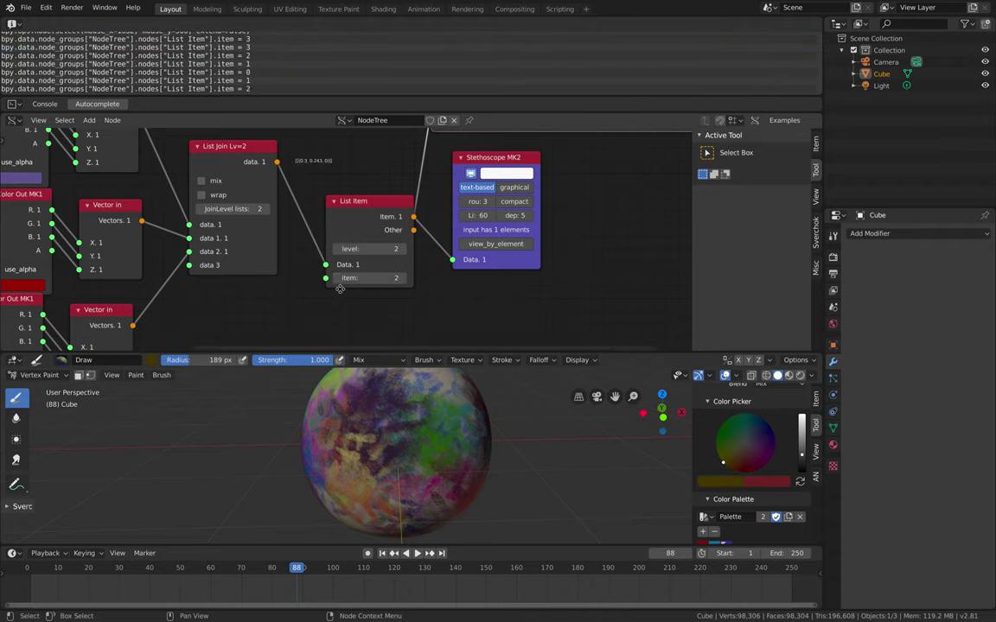
{"action": "middle_click_drag", "start_coordinate": [294, 306], "coordinate": [407, 276]}
{"action": "scroll", "coordinate": [406, 276], "scroll_direction": "down", "scroll_amount": 1}
{"action": "key", "text": "ctrl+s"}
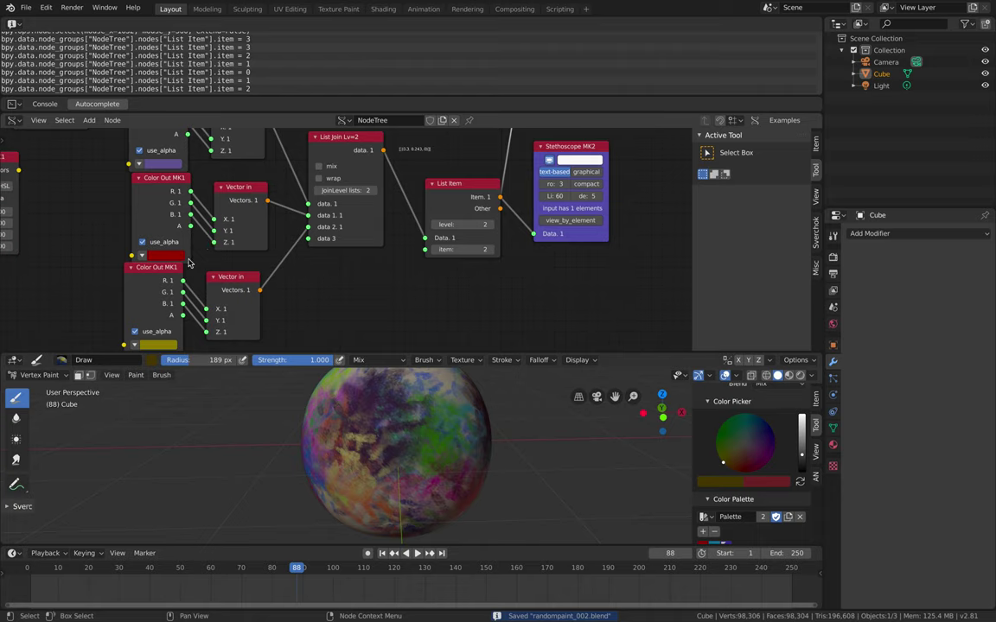
{"action": "middle_click_drag", "start_coordinate": [449, 267], "coordinate": [437, 262]}
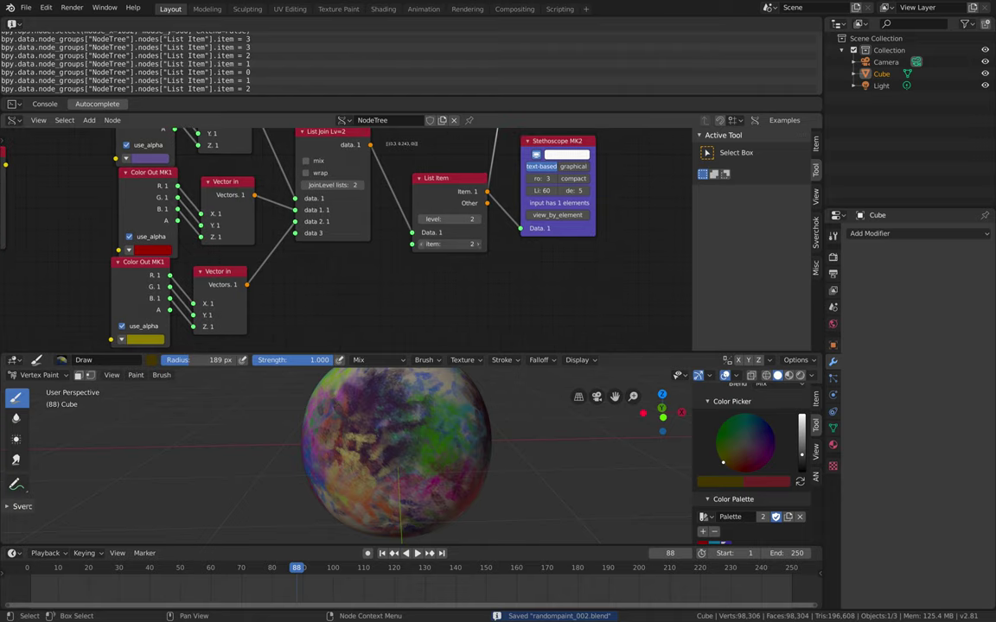
{"action": "left_click", "coordinate": [424, 246]}
{"action": "left_click", "coordinate": [424, 246]}
{"action": "scroll", "coordinate": [472, 246], "scroll_direction": "up", "scroll_amount": 2, "text": "ctrl"}
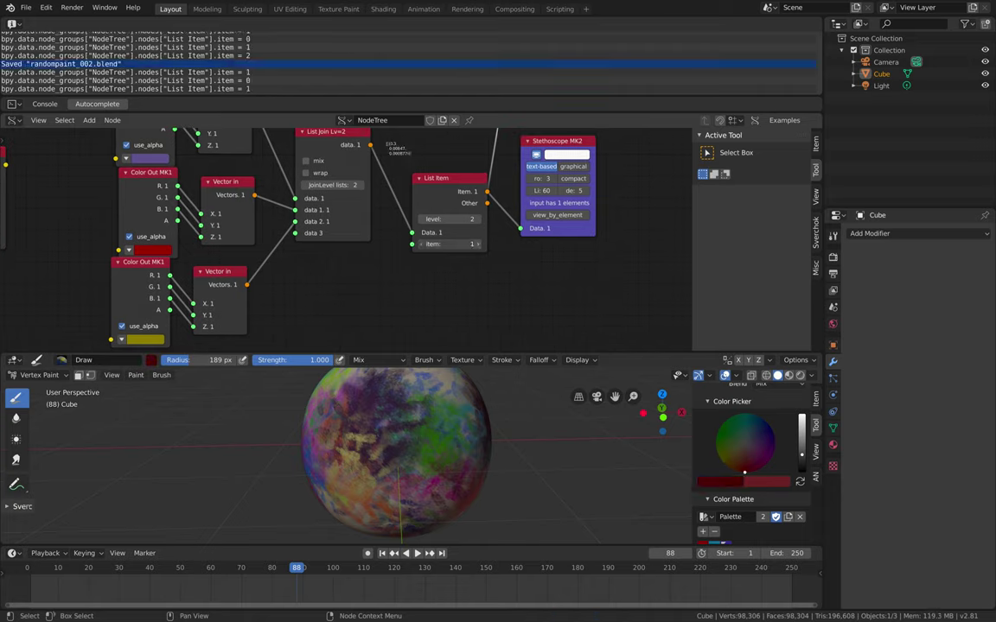
Change the third Color Out MK1 node's colour to green, recheck the item indices ending at 2, and save the file.
{"action": "left_click", "coordinate": [136, 343]}
{"action": "left_click_drag", "start_coordinate": [175, 243], "coordinate": [130, 218]}
{"action": "scroll", "coordinate": [432, 245], "scroll_direction": "down", "scroll_amount": 2, "text": "ctrl"}
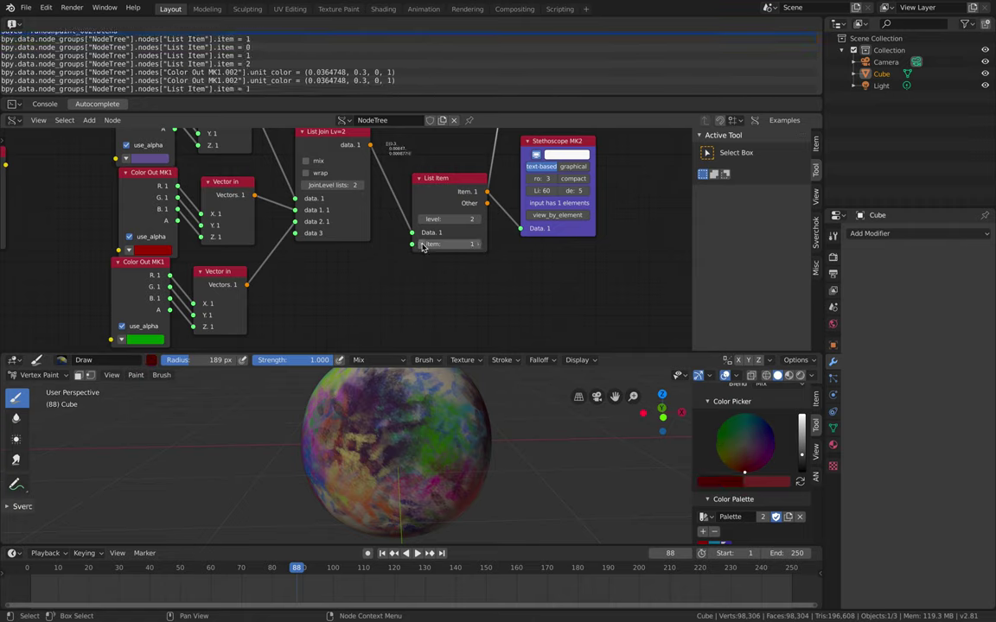
{"action": "left_click", "coordinate": [480, 246]}
{"action": "left_click", "coordinate": [481, 246]}
{"action": "middle_click_drag", "start_coordinate": [463, 273], "coordinate": [471, 250]}
{"action": "key", "text": "ctrl+s"}
Add a Random Num Gen node below the List Join node.
{"action": "key", "text": "shift+a"}
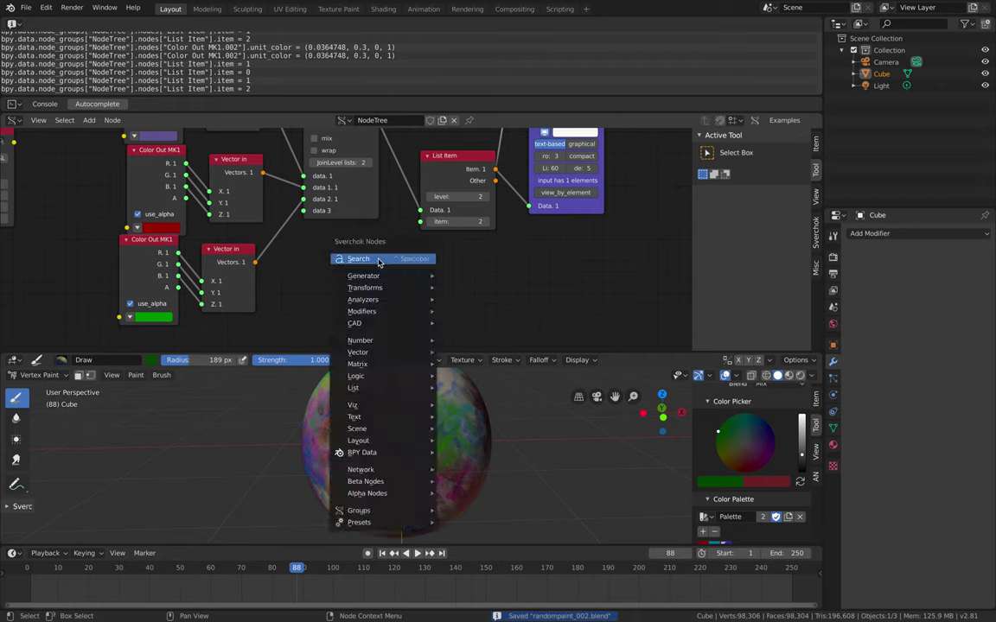
{"action": "left_click", "coordinate": [380, 261]}
{"action": "type", "text": "random i"}
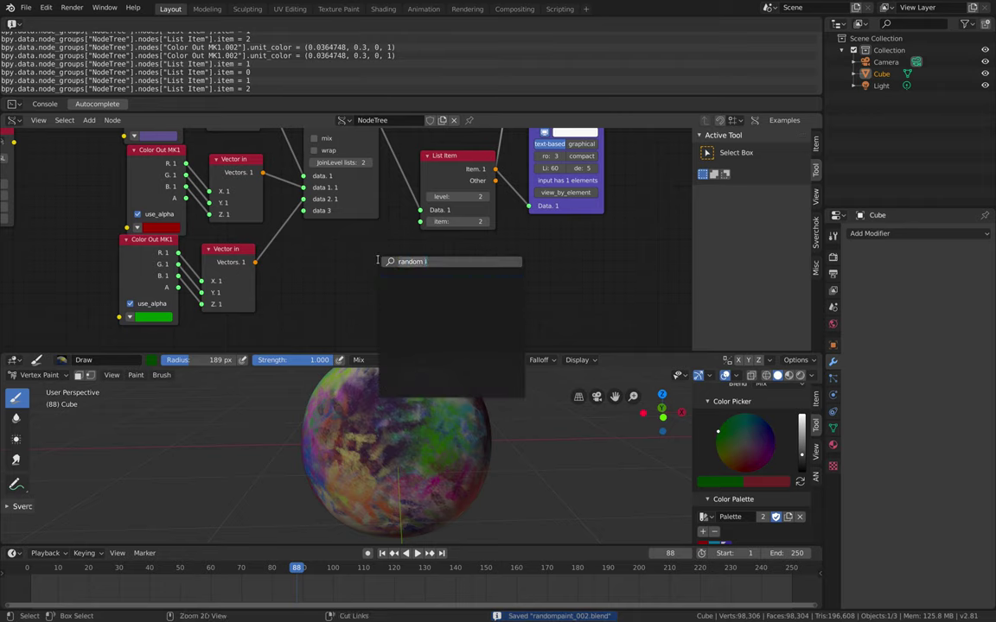
{"action": "key", "text": "ctrl+BackSpace"}
{"action": "key", "text": "ctrl+BackSpace"}
{"action": "type", "text": "random"}
{"action": "key", "text": "Down"}
{"action": "key", "text": "Return"}
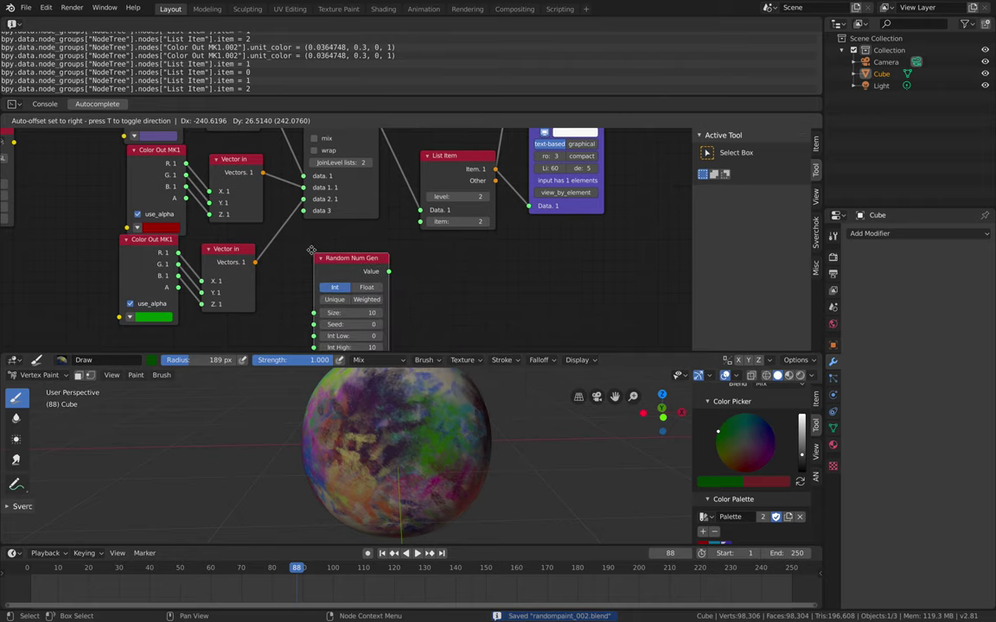
{"action": "left_click", "coordinate": [307, 246]}
Set the new Random Num Gen node's Size to 1 and link its Value output to the List Item node's item input.
{"action": "middle_click_drag", "start_coordinate": [365, 302], "coordinate": [369, 270]}
{"action": "left_click_drag", "start_coordinate": [369, 273], "coordinate": [328, 273]}
{"action": "scroll", "coordinate": [383, 280], "scroll_direction": "down", "scroll_amount": 2}
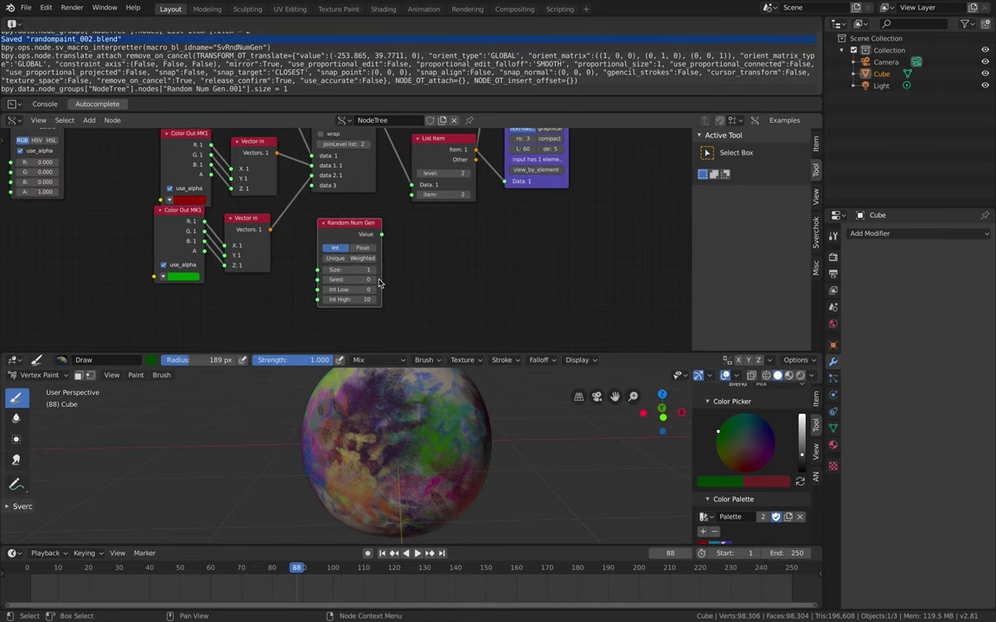
{"action": "left_click_drag", "start_coordinate": [381, 234], "coordinate": [412, 194]}
{"action": "scroll", "coordinate": [346, 239], "scroll_direction": "up", "scroll_amount": 1}
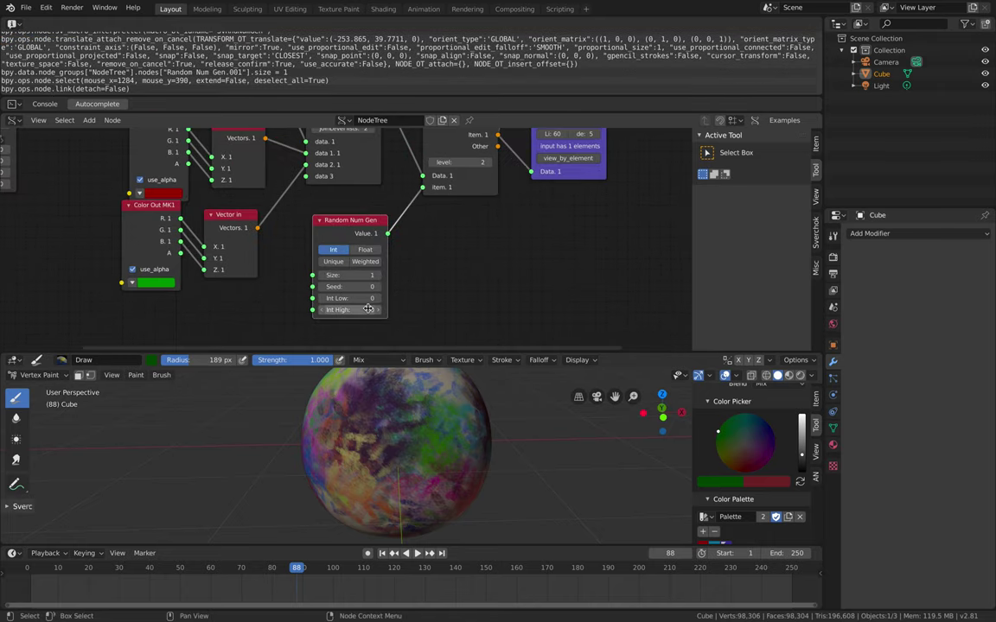
Set the new Random Num Gen node's Int High to 2 and Seed to 100, saving the file.
{"action": "key", "text": "Return"}
{"action": "scroll", "coordinate": [380, 318], "scroll_direction": "up", "scroll_amount": 4}
{"action": "middle_click_drag", "start_coordinate": [376, 319], "coordinate": [421, 278]}
{"action": "double_click", "coordinate": [417, 264]}
{"action": "type", "text": "2"}
{"action": "key", "text": "Return"}
{"action": "scroll", "coordinate": [489, 245], "scroll_direction": "down", "scroll_amount": 1}
{"action": "mouse_move", "coordinate": [486, 246]}
{"action": "middle_mouse_down"}
{"action": "mouse_move", "coordinate": [473, 259]}
{"action": "mouse_move", "coordinate": [468, 305]}
{"action": "middle_mouse_up"}
{"action": "key", "text": "ctrl+s"}
{"action": "mouse_move", "coordinate": [397, 291]}
{"action": "left_mouse_down"}
{"action": "mouse_move", "coordinate": [441, 291]}
{"action": "mouse_move", "coordinate": [412, 290]}
{"action": "left_mouse_up"}
Delete the unused Color in MK1 node beside the Color Out MK1 nodes.
{"action": "scroll", "coordinate": [214, 162], "scroll_direction": "down", "scroll_amount": 4}
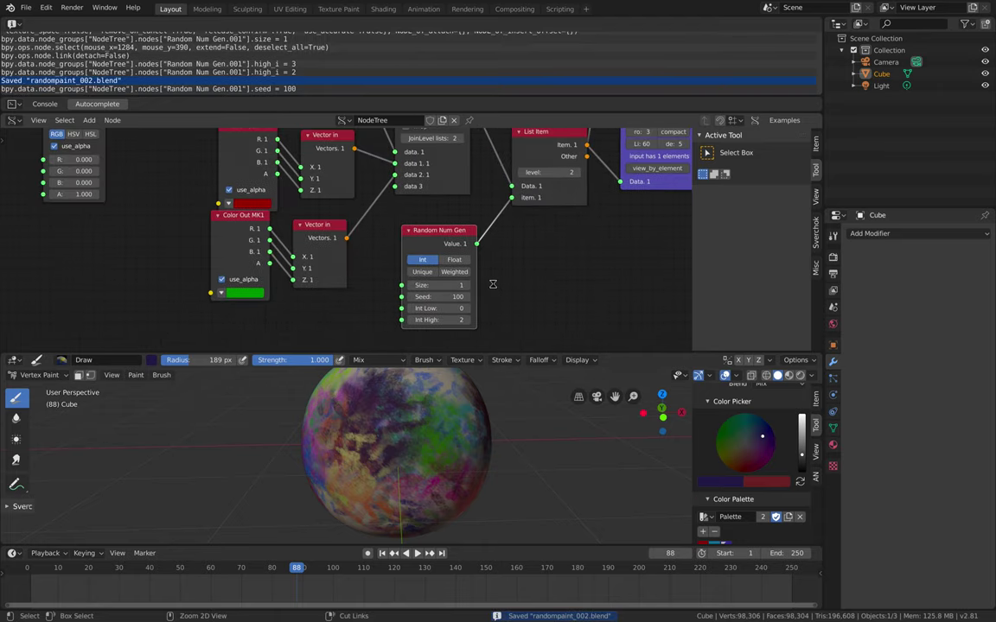
{"action": "left_click_drag", "start_coordinate": [162, 150], "coordinate": [154, 158]}
{"action": "key", "text": "x"}
{"action": "middle_click_drag", "start_coordinate": [213, 264], "coordinate": [215, 246]}
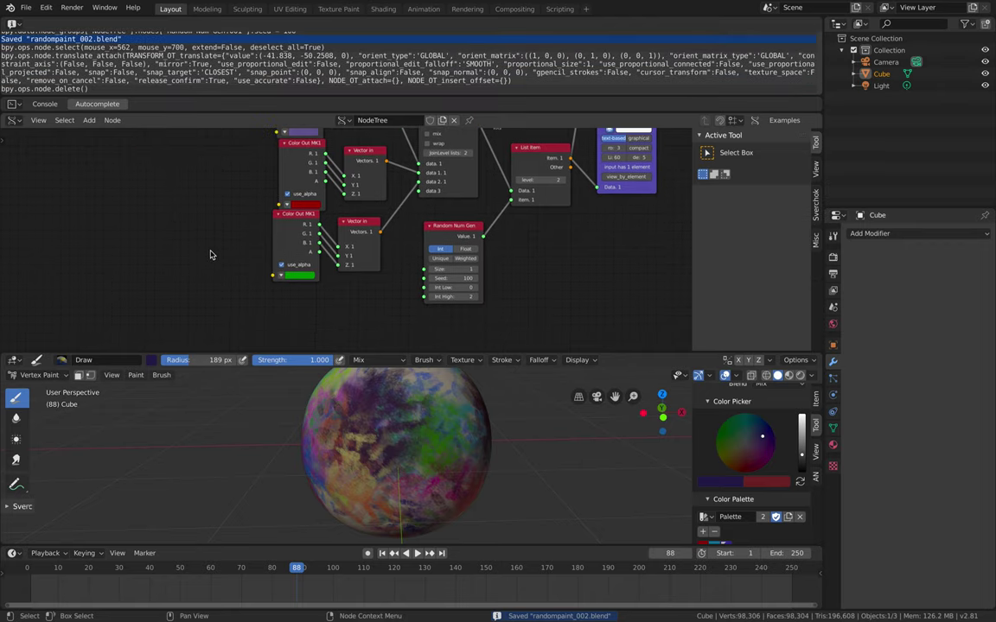
Add a Frame Info node and link its Current Frame output to the new Random Num Gen node's Seed input.
{"action": "key", "text": "alt+space"}
{"action": "type", "text": "fra"}
{"action": "left_click", "coordinate": [211, 303]}
{"action": "left_click", "coordinate": [182, 280]}
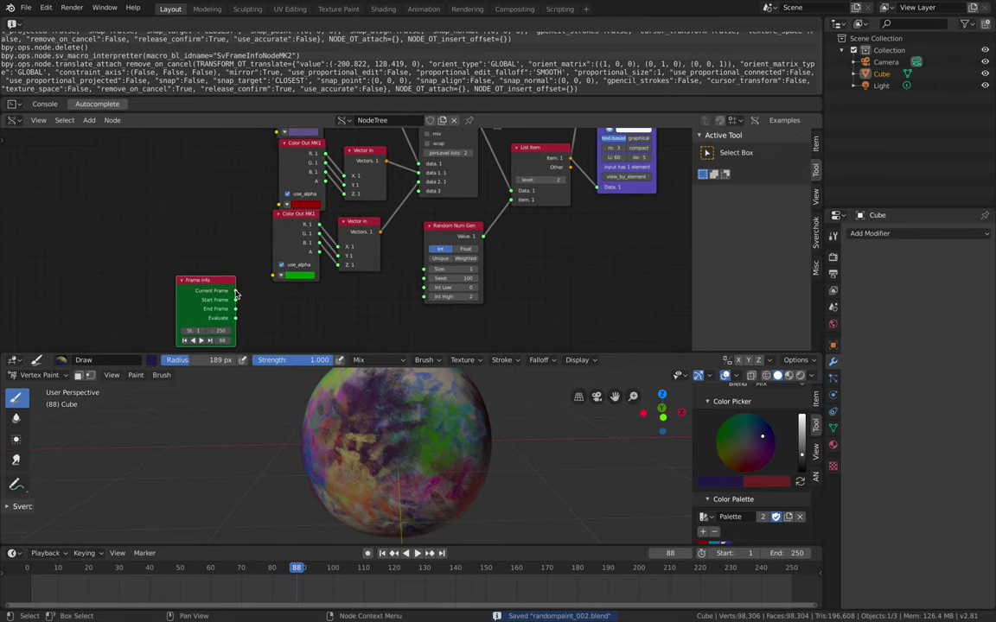
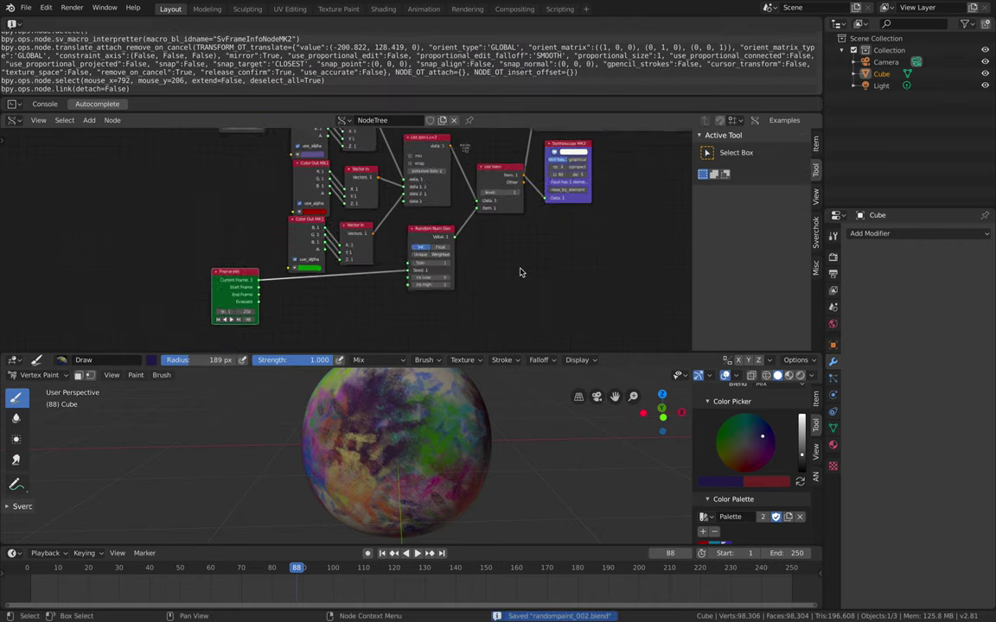
Delete the Stethoscope MK2 node attached to the List Item node and save the file.
{"action": "scroll", "coordinate": [428, 286], "scroll_direction": "up", "scroll_amount": 3}
{"action": "left_click_drag", "start_coordinate": [454, 251], "coordinate": [516, 242]}
{"action": "scroll", "coordinate": [396, 270], "scroll_direction": "up", "scroll_amount": 4}
{"action": "middle_click_drag", "start_coordinate": [514, 245], "coordinate": [351, 307]}
{"action": "left_click", "coordinate": [302, 321]}
{"action": "key", "text": "x"}
{"action": "scroll", "coordinate": [351, 307], "scroll_direction": "up", "scroll_amount": 1}
{"action": "key", "text": "ctrl+s"}
Review the brush colour lines in the Exec Node Mod node, view the whole painted object, and save the file.
{"action": "left_click", "coordinate": [349, 302]}
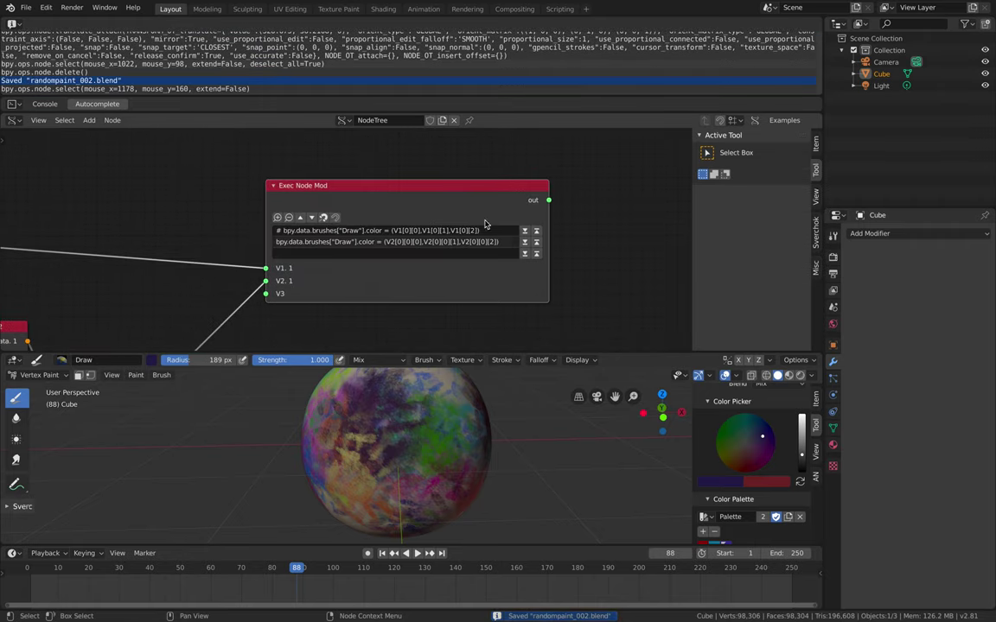
{"action": "scroll", "coordinate": [301, 226], "scroll_direction": "up", "scroll_amount": 1}
{"action": "scroll", "coordinate": [372, 225], "scroll_direction": "up", "scroll_amount": 1}
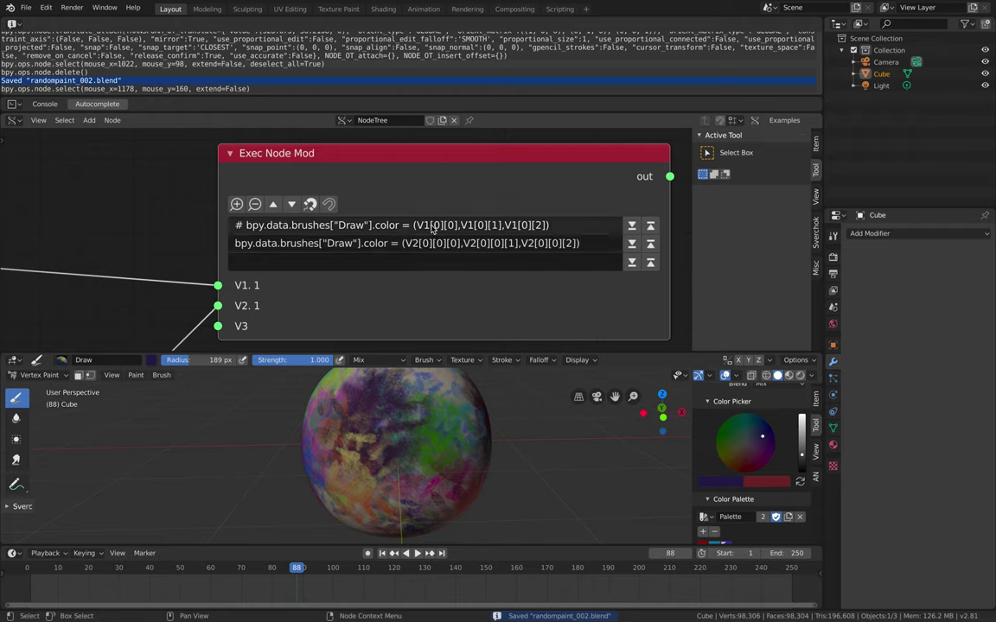
{"action": "scroll", "coordinate": [428, 425], "scroll_direction": "down", "scroll_amount": 3}
{"action": "middle_click_drag", "start_coordinate": [429, 427], "coordinate": [438, 417]}
{"action": "key", "text": "ctrl+s"}
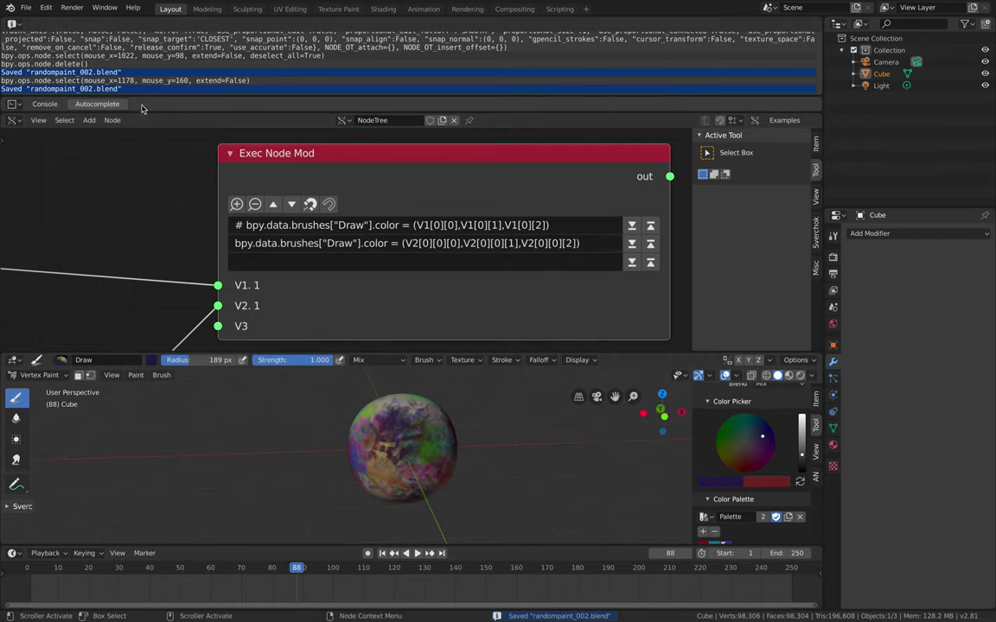
Shrink the info log and console areas to enlarge the node editor, and save the file.
{"action": "left_click_drag", "start_coordinate": [144, 97], "coordinate": [138, 79]}
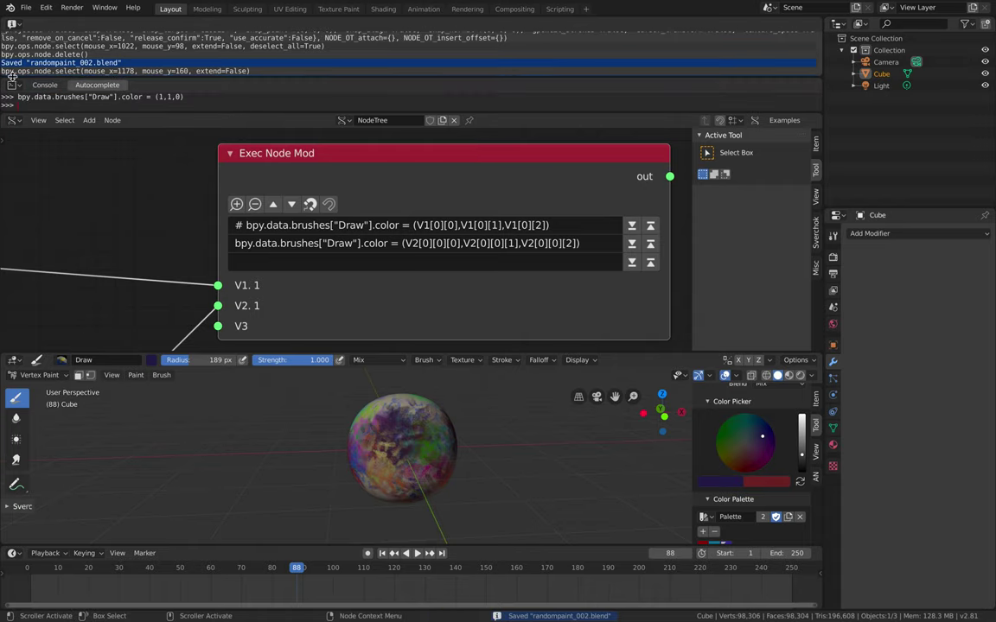
{"action": "mouse_move", "coordinate": [7, 76]}
{"action": "left_mouse_down"}
{"action": "mouse_move", "coordinate": [5, 107]}
{"action": "mouse_move", "coordinate": [7, 65]}
{"action": "left_mouse_up"}
{"action": "key", "text": "ctrl+s"}
Save the file under the new name randompaint_003.blend.
{"action": "left_click", "coordinate": [27, 8]}
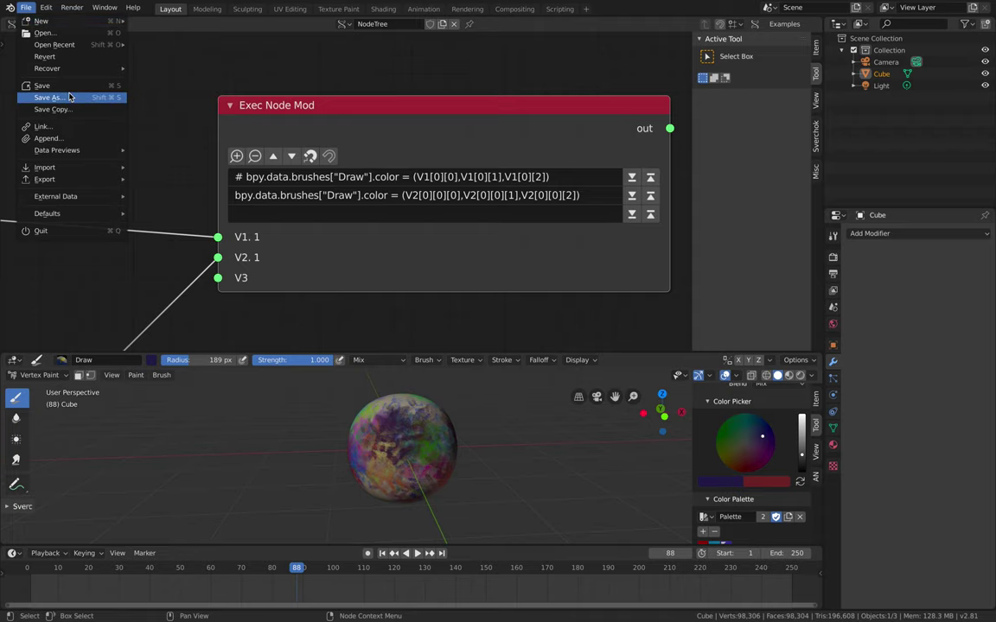
{"action": "left_click", "coordinate": [67, 97]}
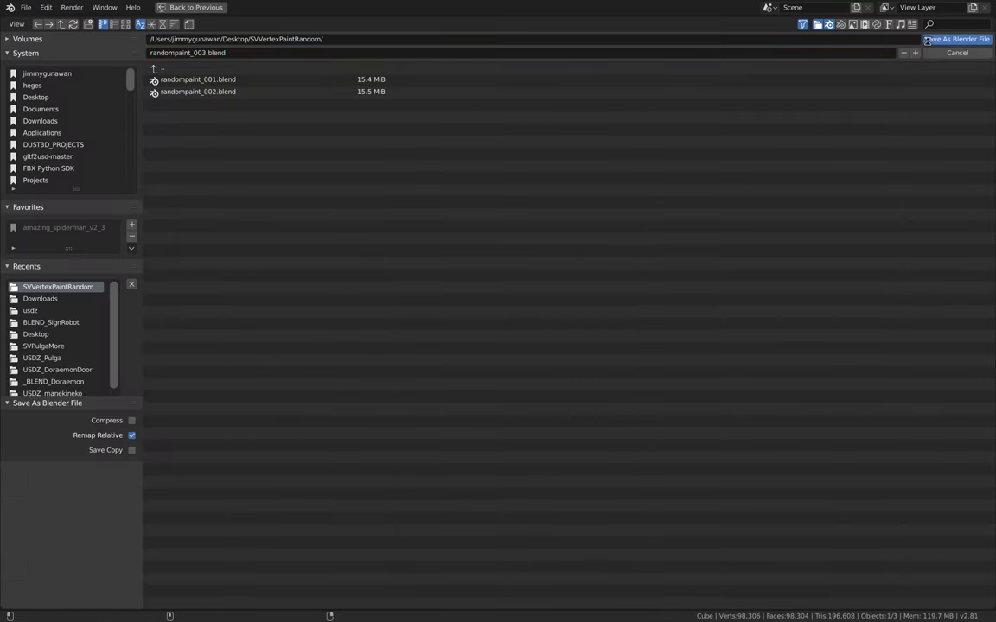
{"action": "left_click", "coordinate": [926, 40]}
Rename the node tree to SVRandomColor and save the file.
{"action": "scroll", "coordinate": [204, 191], "scroll_direction": "down", "scroll_amount": 3}
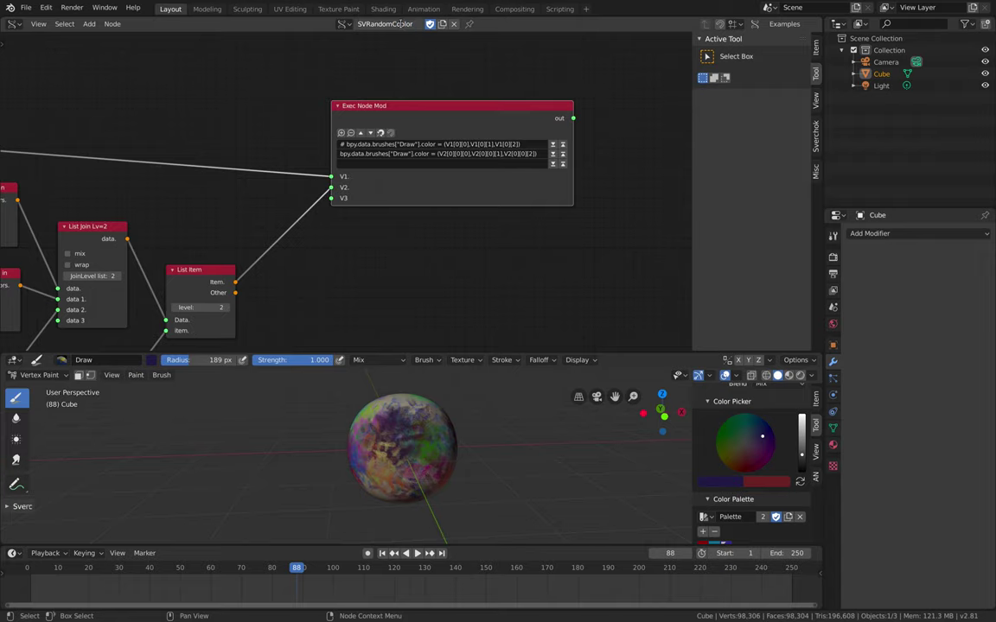
{"action": "scroll", "coordinate": [345, 74], "scroll_direction": "down", "scroll_amount": 2}
{"action": "middle_click_drag", "start_coordinate": [230, 133], "coordinate": [322, 134]}
{"action": "key", "text": "ctrl+s"}
Enlarge the 3D viewport by shrinking the node editor to about half its height.
{"action": "scroll", "coordinate": [322, 135], "scroll_direction": "down", "scroll_amount": 3}
{"action": "middle_click_drag", "start_coordinate": [247, 183], "coordinate": [349, 158]}
{"action": "scroll", "coordinate": [423, 255], "scroll_direction": "up", "scroll_amount": 2}
{"action": "middle_click_drag", "start_coordinate": [499, 276], "coordinate": [433, 235]}
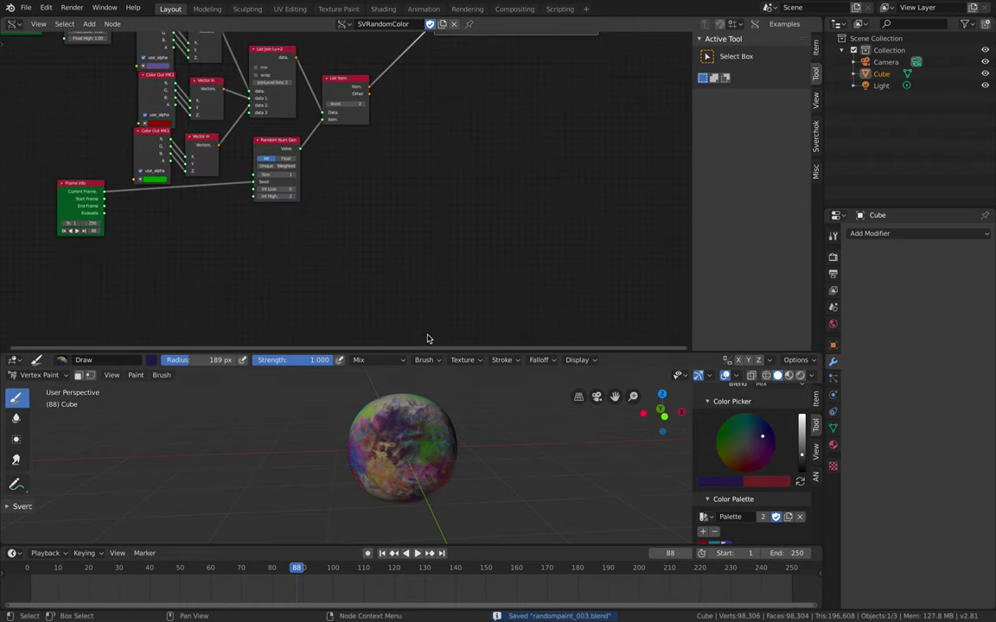
{"action": "left_click_drag", "start_coordinate": [427, 352], "coordinate": [428, 218]}
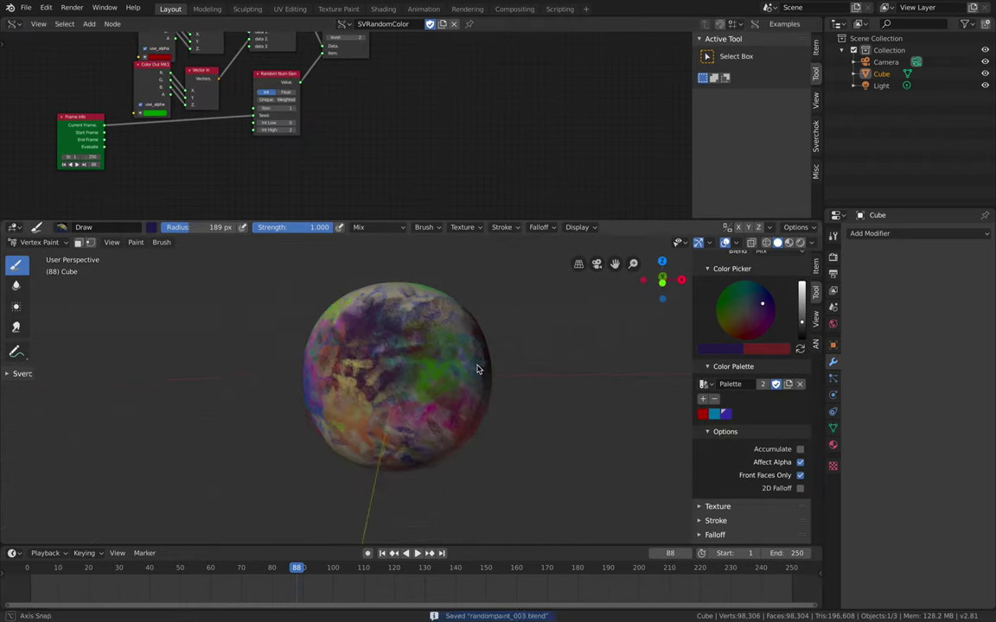
Set the brush colour to a bright near-white cream and fill the whole object with it.
{"action": "left_click", "coordinate": [801, 284]}
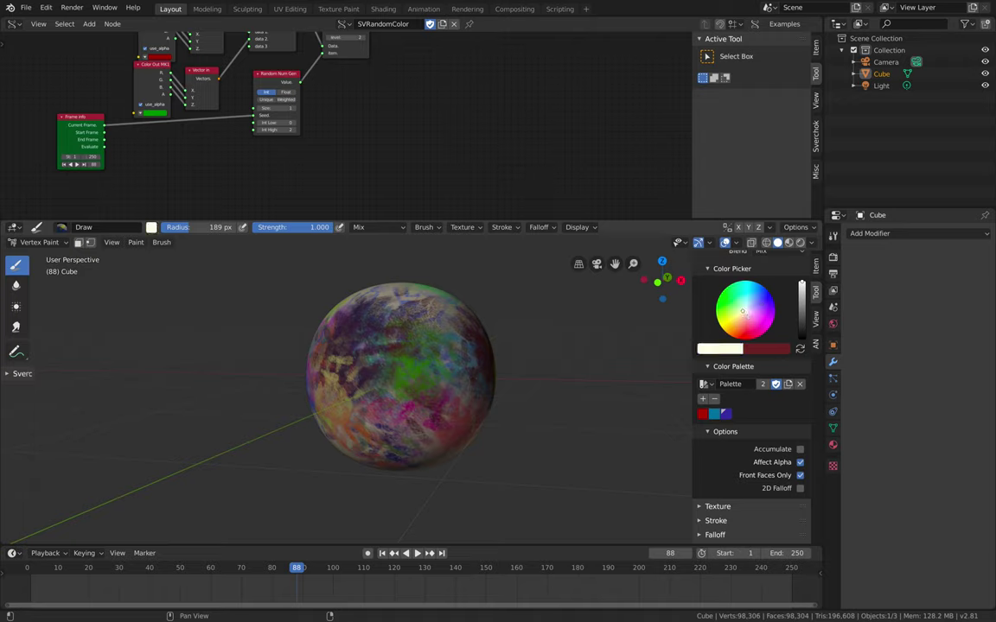
{"action": "mouse_move", "coordinate": [605, 335]}
{"action": "middle_mouse_down"}
{"action": "mouse_move", "coordinate": [451, 345]}
{"action": "mouse_move", "coordinate": [407, 368]}
{"action": "middle_mouse_up"}
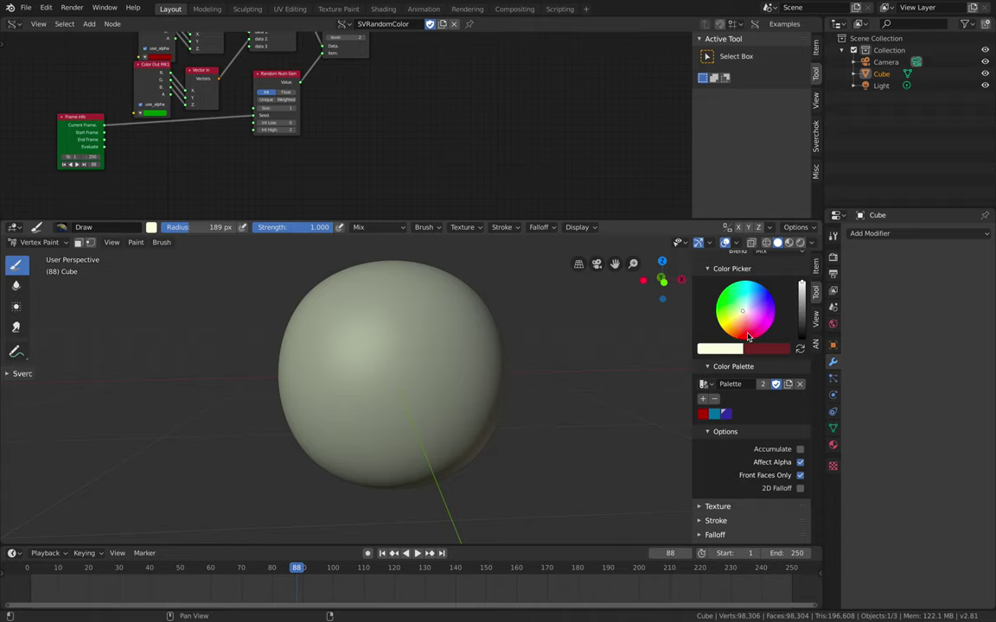
{"action": "middle_click_drag", "start_coordinate": [596, 331], "coordinate": [533, 338]}
Play the animation and paint strokes around the cream object with the randomly changing dark blue, red and green brush colour.
{"action": "key", "text": "Right"}
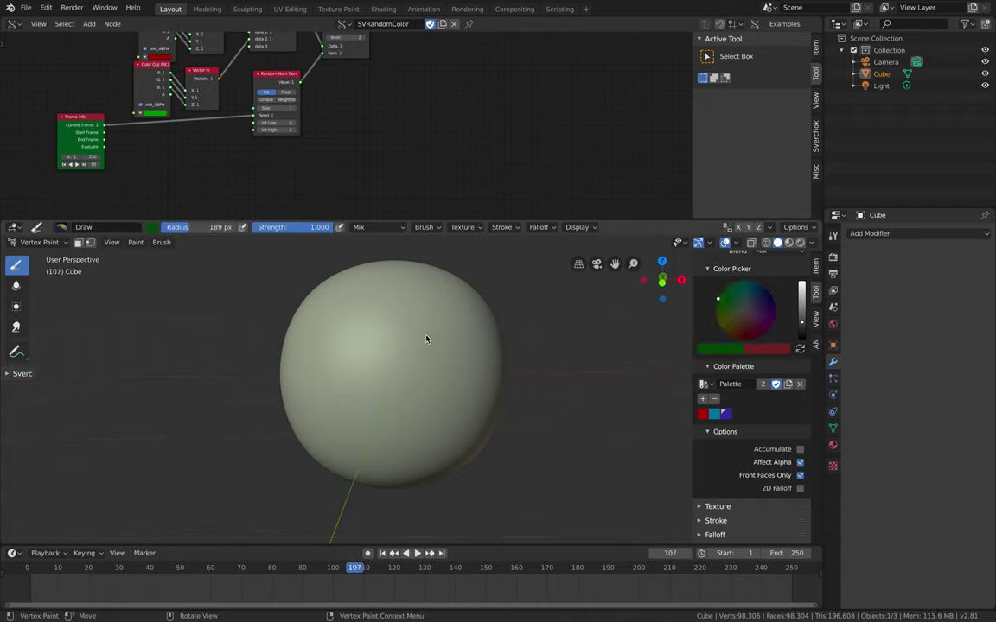
{"action": "middle_click_drag", "start_coordinate": [375, 348], "coordinate": [379, 338]}
{"action": "key", "text": "Right"}
{"action": "left_click", "coordinate": [416, 553]}
{"action": "middle_click_drag", "start_coordinate": [408, 389], "coordinate": [402, 366]}
{"action": "mouse_move", "coordinate": [402, 367]}
{"action": "left_mouse_down"}
{"action": "mouse_move", "coordinate": [364, 352]}
{"action": "mouse_move", "coordinate": [322, 414]}
{"action": "left_mouse_up"}
{"action": "scroll", "coordinate": [321, 430], "scroll_direction": "down", "scroll_amount": 2}
{"action": "middle_click_drag", "start_coordinate": [321, 429], "coordinate": [404, 425]}
{"action": "mouse_move", "coordinate": [402, 403]}
{"action": "left_mouse_down"}
{"action": "mouse_move", "coordinate": [369, 344]}
{"action": "mouse_move", "coordinate": [422, 381]}
{"action": "left_mouse_up"}
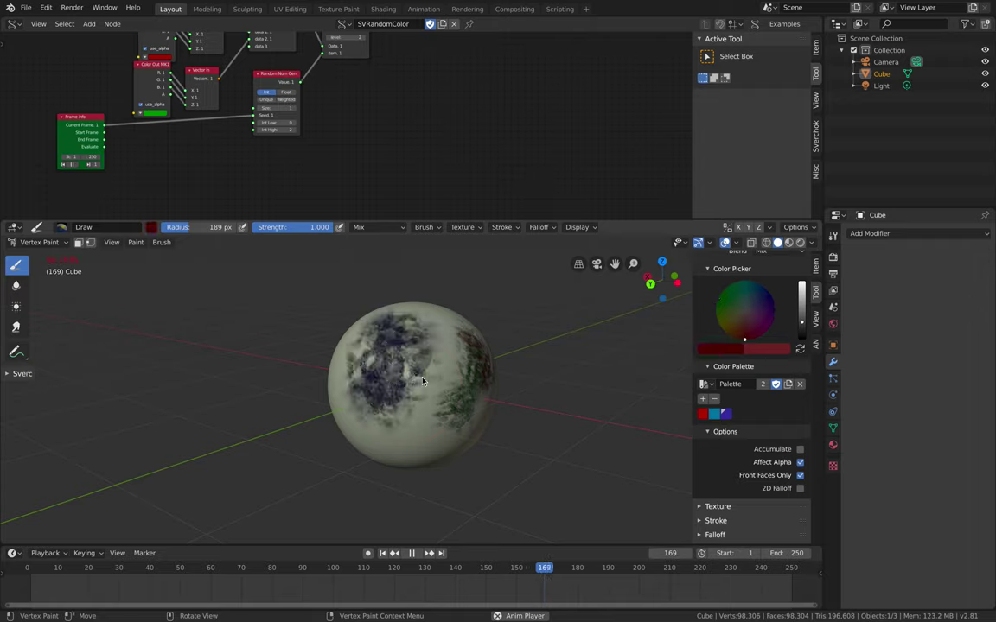
{"action": "middle_click_drag", "start_coordinate": [423, 381], "coordinate": [484, 386]}
{"action": "left_click_drag", "start_coordinate": [380, 387], "coordinate": [405, 410]}
{"action": "middle_click_drag", "start_coordinate": [389, 394], "coordinate": [445, 351]}
{"action": "left_click_drag", "start_coordinate": [432, 333], "coordinate": [400, 390]}
{"action": "middle_click_drag", "start_coordinate": [401, 390], "coordinate": [450, 405]}
{"action": "left_click_drag", "start_coordinate": [435, 406], "coordinate": [369, 377]}
{"action": "middle_click_drag", "start_coordinate": [369, 370], "coordinate": [445, 384]}
{"action": "mouse_move", "coordinate": [426, 372]}
{"action": "left_mouse_down"}
{"action": "mouse_move", "coordinate": [374, 378]}
{"action": "mouse_move", "coordinate": [416, 300]}
{"action": "left_mouse_up"}
{"action": "middle_click_drag", "start_coordinate": [321, 326], "coordinate": [377, 369]}
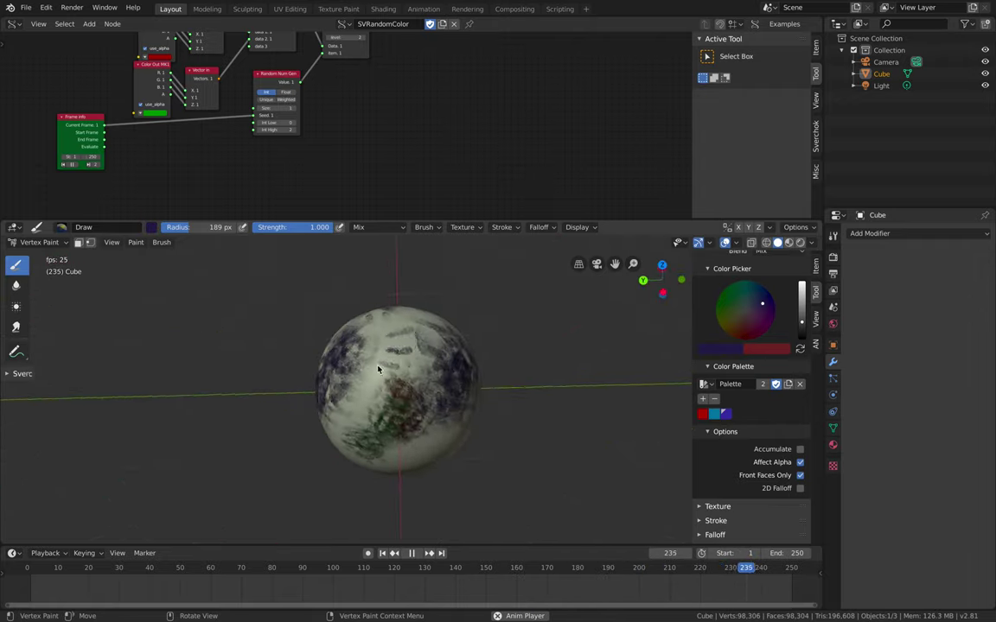
{"action": "middle_click_drag", "start_coordinate": [375, 450], "coordinate": [420, 367]}
{"action": "left_click_drag", "start_coordinate": [419, 368], "coordinate": [439, 404]}
Change the three Color Out MK1 node colours to orange, bright red and cyan.
{"action": "middle_click_drag", "start_coordinate": [321, 193], "coordinate": [451, 191]}
{"action": "scroll", "coordinate": [326, 133], "scroll_direction": "up", "scroll_amount": 4}
{"action": "middle_click_drag", "start_coordinate": [326, 133], "coordinate": [323, 191]}
{"action": "scroll", "coordinate": [323, 191], "scroll_direction": "up", "scroll_amount": 1}
{"action": "left_click", "coordinate": [254, 207]}
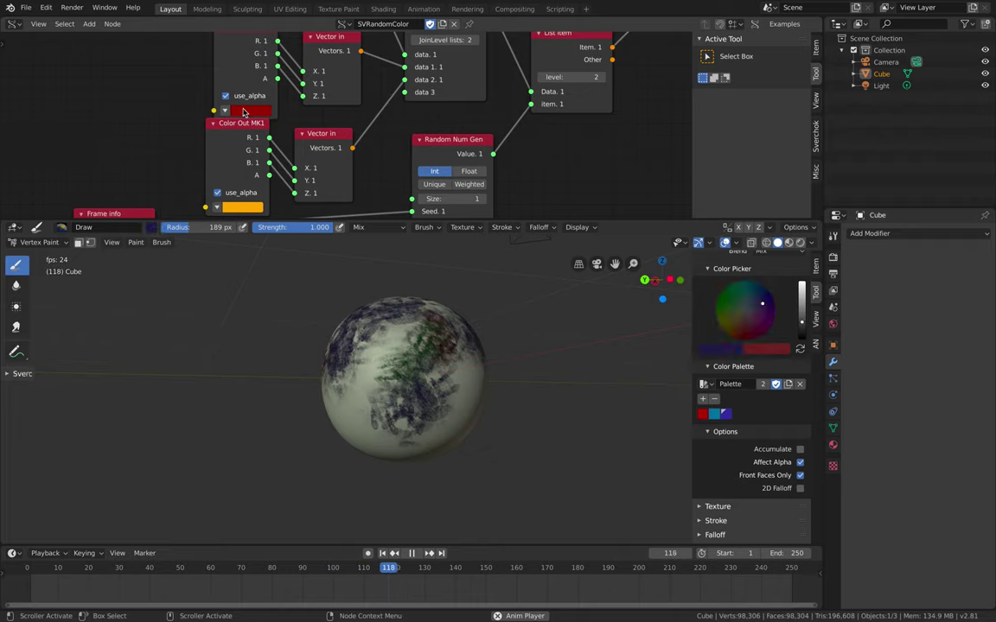
{"action": "left_click", "coordinate": [244, 111]}
{"action": "left_click_drag", "start_coordinate": [332, 145], "coordinate": [330, 122]}
{"action": "middle_click_drag", "start_coordinate": [231, 38], "coordinate": [231, 102]}
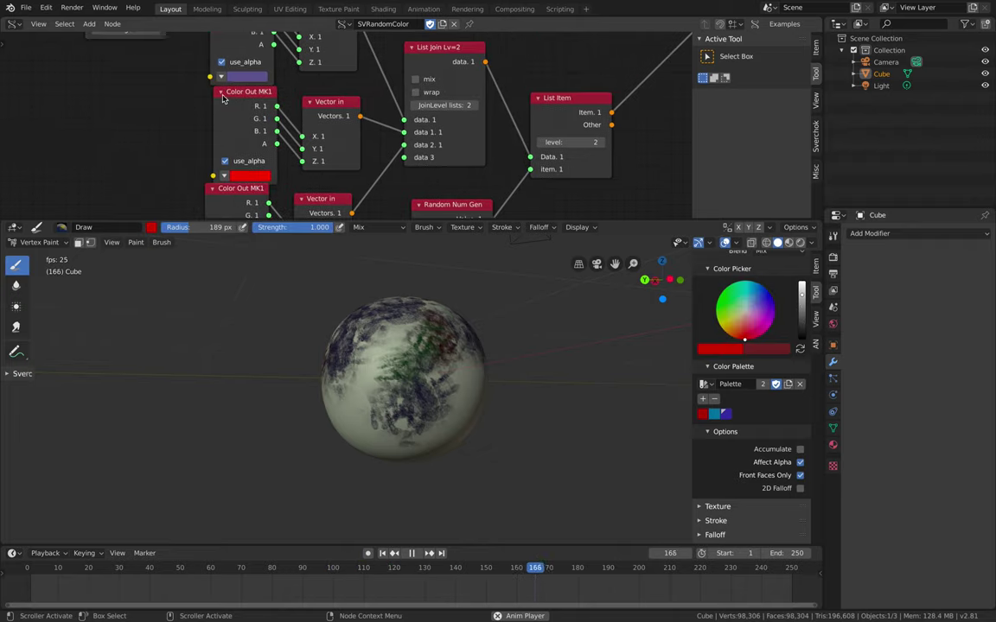
{"action": "left_click", "coordinate": [242, 78]}
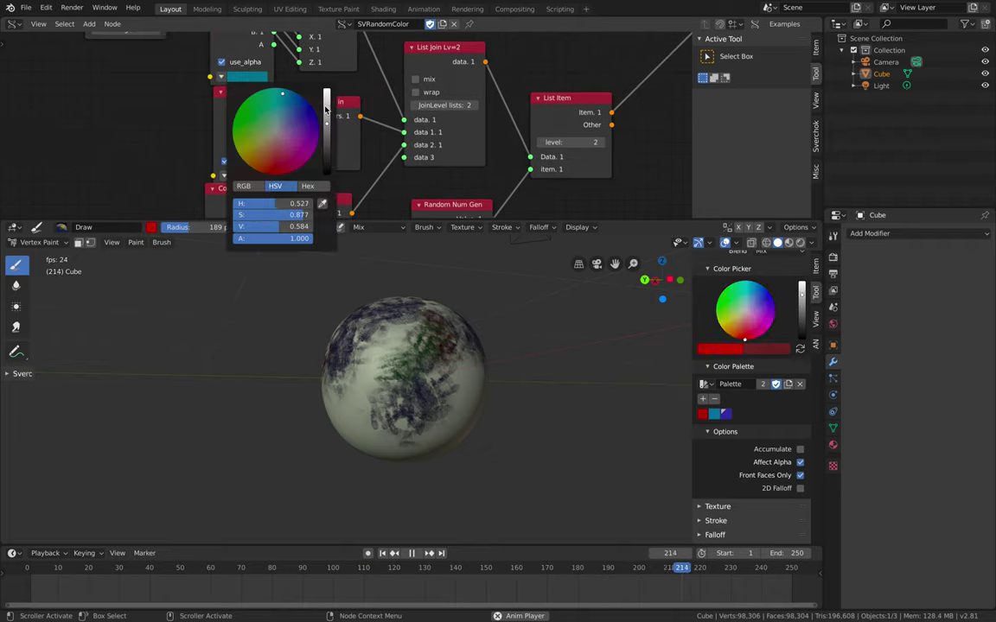
Paint random strokes of the new cyan, red and orange colours on all sides of the object.
{"action": "middle_click_drag", "start_coordinate": [370, 388], "coordinate": [409, 404]}
{"action": "mouse_move", "coordinate": [409, 404]}
{"action": "left_mouse_down"}
{"action": "mouse_move", "coordinate": [382, 363]}
{"action": "mouse_move", "coordinate": [445, 358]}
{"action": "left_mouse_up"}
{"action": "middle_click_drag", "start_coordinate": [444, 358], "coordinate": [484, 389]}
{"action": "mouse_move", "coordinate": [434, 370]}
{"action": "left_mouse_down"}
{"action": "mouse_move", "coordinate": [405, 346]}
{"action": "mouse_move", "coordinate": [411, 379]}
{"action": "left_mouse_up"}
{"action": "middle_click_drag", "start_coordinate": [411, 378], "coordinate": [474, 380]}
{"action": "left_click_drag", "start_coordinate": [450, 381], "coordinate": [432, 400]}
{"action": "mouse_move", "coordinate": [433, 400]}
{"action": "middle_mouse_down"}
{"action": "mouse_move", "coordinate": [411, 366]}
{"action": "mouse_move", "coordinate": [382, 396]}
{"action": "mouse_move", "coordinate": [432, 363]}
{"action": "middle_mouse_up"}
{"action": "left_click_drag", "start_coordinate": [432, 363], "coordinate": [442, 376]}
{"action": "scroll", "coordinate": [416, 396], "scroll_direction": "up", "scroll_amount": 2}
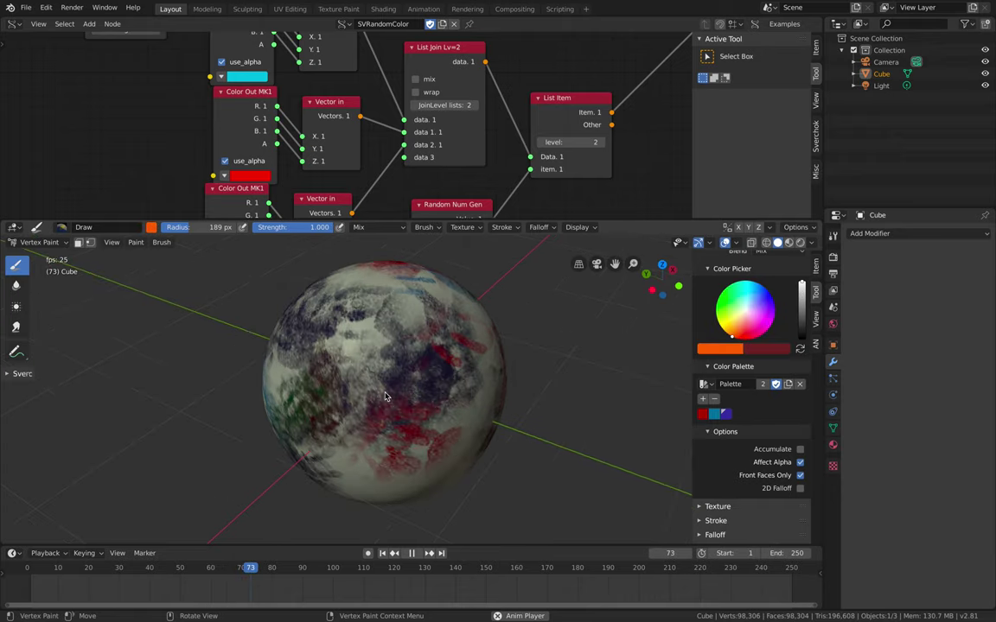
{"action": "middle_click_drag", "start_coordinate": [382, 395], "coordinate": [467, 399]}
{"action": "scroll", "coordinate": [447, 405], "scroll_direction": "down", "scroll_amount": 2}
{"action": "scroll", "coordinate": [437, 413], "scroll_direction": "down", "scroll_amount": 2}
{"action": "scroll", "coordinate": [432, 417], "scroll_direction": "down", "scroll_amount": 4}
{"action": "left_click_drag", "start_coordinate": [423, 406], "coordinate": [401, 392]}
{"action": "scroll", "coordinate": [401, 392], "scroll_direction": "up", "scroll_amount": 3}
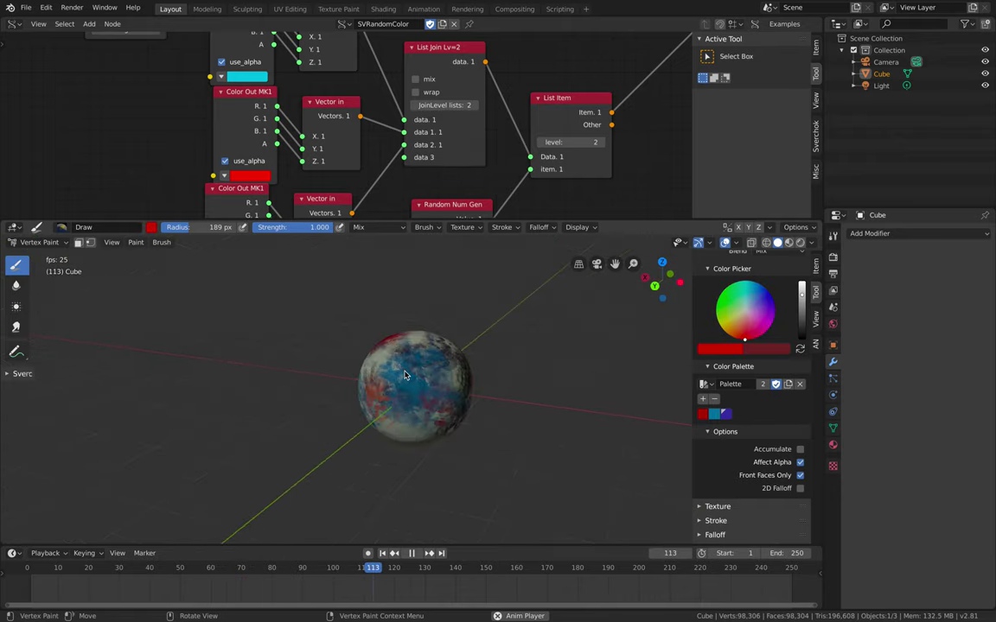
{"action": "scroll", "coordinate": [403, 391], "scroll_direction": "up", "scroll_amount": 5}
{"action": "left_click_drag", "start_coordinate": [382, 325], "coordinate": [394, 373]}
{"action": "middle_click_drag", "start_coordinate": [393, 374], "coordinate": [474, 377]}
{"action": "left_click_drag", "start_coordinate": [416, 365], "coordinate": [413, 353]}
{"action": "scroll", "coordinate": [415, 394], "scroll_direction": "down", "scroll_amount": 2}
{"action": "middle_click_drag", "start_coordinate": [414, 398], "coordinate": [460, 391]}
{"action": "mouse_move", "coordinate": [389, 367]}
{"action": "left_mouse_down"}
{"action": "mouse_move", "coordinate": [406, 386]}
{"action": "mouse_move", "coordinate": [393, 373]}
{"action": "left_mouse_up"}
{"action": "mouse_move", "coordinate": [393, 373]}
{"action": "middle_mouse_down"}
{"action": "mouse_move", "coordinate": [449, 386]}
{"action": "mouse_move", "coordinate": [380, 355]}
{"action": "middle_mouse_up"}
{"action": "mouse_move", "coordinate": [367, 346]}
{"action": "left_mouse_down"}
{"action": "mouse_move", "coordinate": [377, 328]}
{"action": "mouse_move", "coordinate": [356, 341]}
{"action": "left_mouse_up"}
{"action": "mouse_move", "coordinate": [356, 341]}
{"action": "middle_mouse_down"}
{"action": "mouse_move", "coordinate": [395, 396]}
{"action": "mouse_move", "coordinate": [401, 335]}
{"action": "mouse_move", "coordinate": [344, 337]}
{"action": "mouse_move", "coordinate": [425, 383]}
{"action": "mouse_move", "coordinate": [423, 328]}
{"action": "middle_mouse_up"}
Set the HandPalm brush texture's X, Y and Z size to 2.00.
{"action": "left_click", "coordinate": [464, 227]}
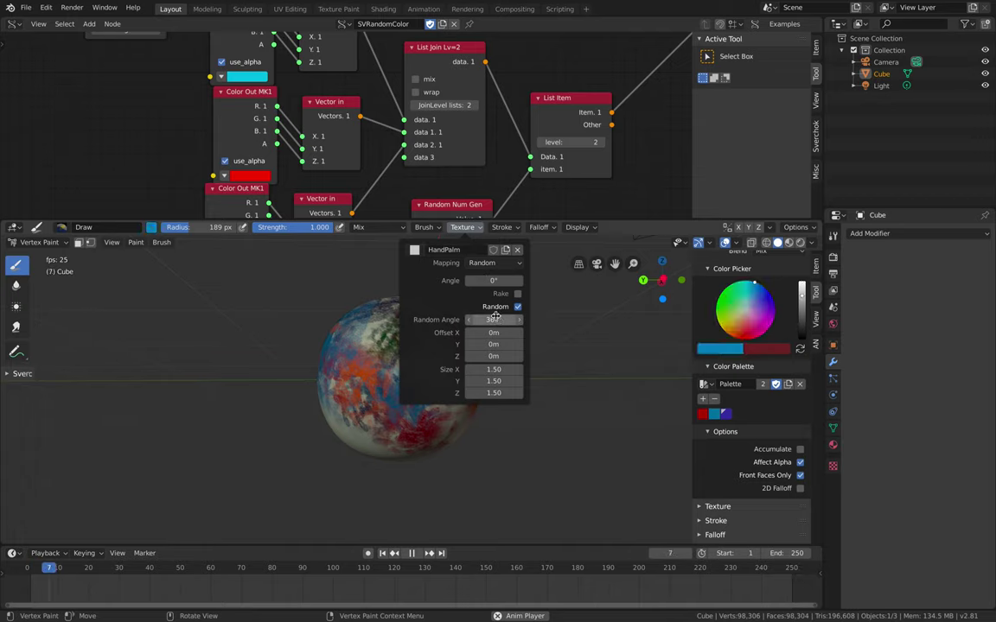
{"action": "left_click_drag", "start_coordinate": [495, 369], "coordinate": [498, 393]}
{"action": "type", "text": "2"}
{"action": "key", "text": "Return"}
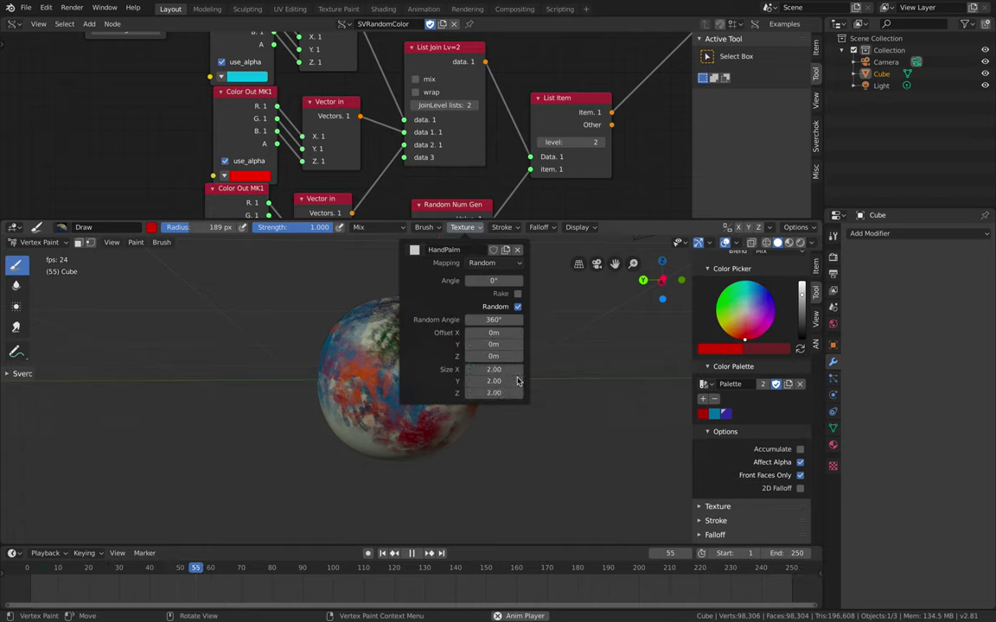
Cover more of the object with random orange, red and blue strokes using the resized brush texture.
{"action": "left_click_drag", "start_coordinate": [396, 378], "coordinate": [398, 393]}
{"action": "middle_click_drag", "start_coordinate": [398, 394], "coordinate": [320, 376]}
{"action": "left_click_drag", "start_coordinate": [393, 355], "coordinate": [453, 380]}
{"action": "mouse_move", "coordinate": [452, 381]}
{"action": "middle_mouse_down"}
{"action": "mouse_move", "coordinate": [393, 406]}
{"action": "mouse_move", "coordinate": [427, 357]}
{"action": "mouse_move", "coordinate": [404, 322]}
{"action": "mouse_move", "coordinate": [382, 363]}
{"action": "mouse_move", "coordinate": [436, 354]}
{"action": "middle_mouse_up"}
{"action": "left_click_drag", "start_coordinate": [437, 354], "coordinate": [379, 339]}
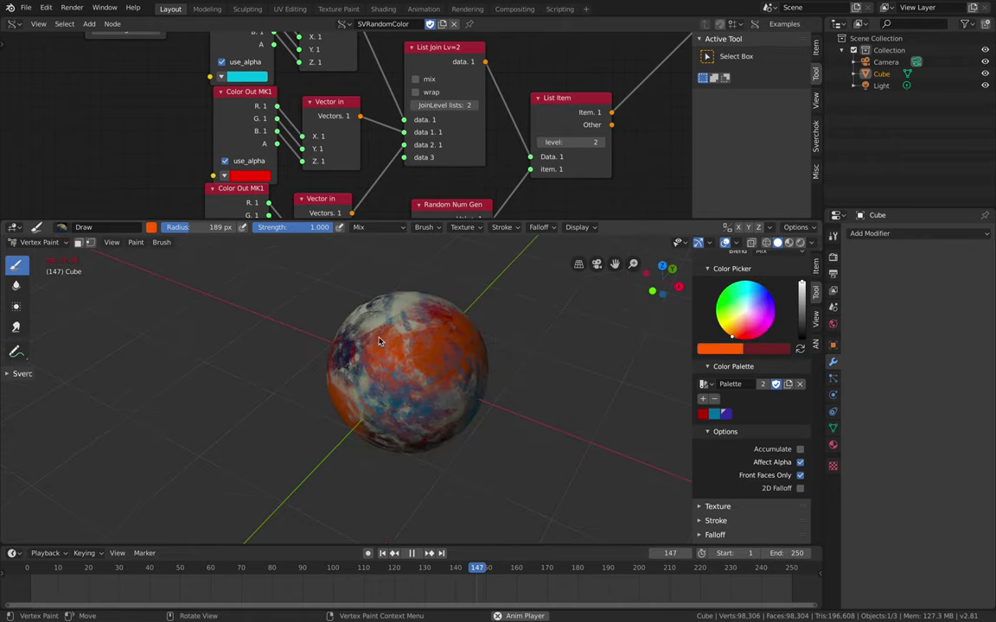
{"action": "middle_click_drag", "start_coordinate": [379, 339], "coordinate": [413, 362]}
{"action": "left_click_drag", "start_coordinate": [413, 362], "coordinate": [374, 426]}
{"action": "middle_click_drag", "start_coordinate": [383, 376], "coordinate": [425, 387]}
{"action": "mouse_move", "coordinate": [364, 408]}
{"action": "middle_mouse_down"}
{"action": "mouse_move", "coordinate": [434, 345]}
{"action": "mouse_move", "coordinate": [369, 405]}
{"action": "mouse_move", "coordinate": [444, 382]}
{"action": "mouse_move", "coordinate": [442, 390]}
{"action": "mouse_move", "coordinate": [331, 358]}
{"action": "middle_mouse_up"}
{"action": "mouse_move", "coordinate": [366, 319]}
{"action": "middle_mouse_down"}
{"action": "mouse_move", "coordinate": [372, 350]}
{"action": "mouse_move", "coordinate": [453, 419]}
{"action": "middle_mouse_up"}
Save the file and remove the comment mark from the V1 brush colour line in the Exec Node Mod node.
{"action": "middle_click_drag", "start_coordinate": [504, 124], "coordinate": [289, 127]}
{"action": "key", "text": "ctrl+s"}
{"action": "scroll", "coordinate": [416, 129], "scroll_direction": "up", "scroll_amount": 1}
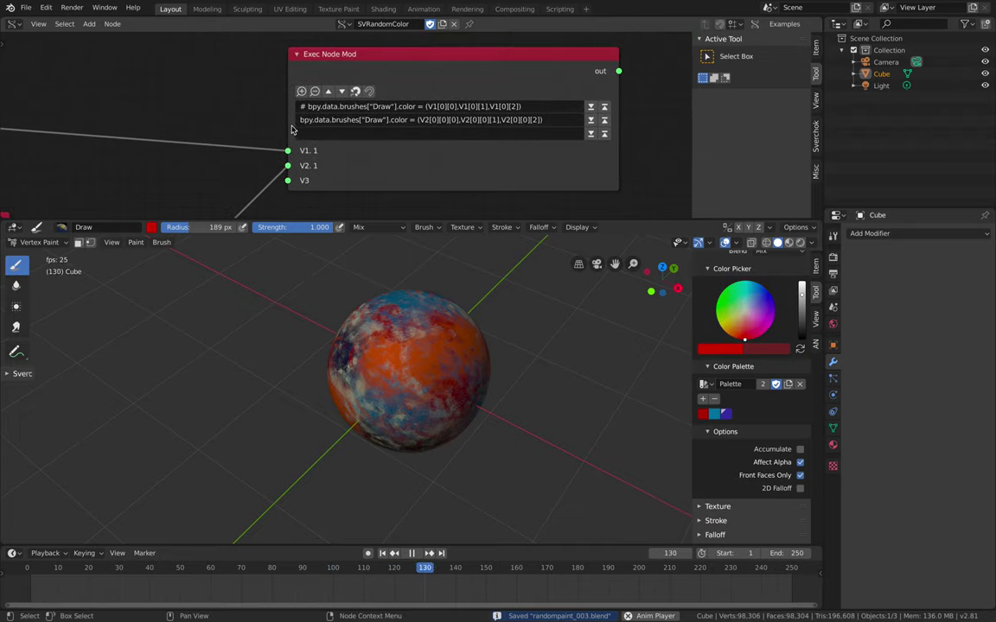
{"action": "scroll", "coordinate": [354, 125], "scroll_direction": "up", "scroll_amount": 2}
{"action": "left_click", "coordinate": [287, 99]}
{"action": "left_click_drag", "start_coordinate": [298, 101], "coordinate": [280, 100]}
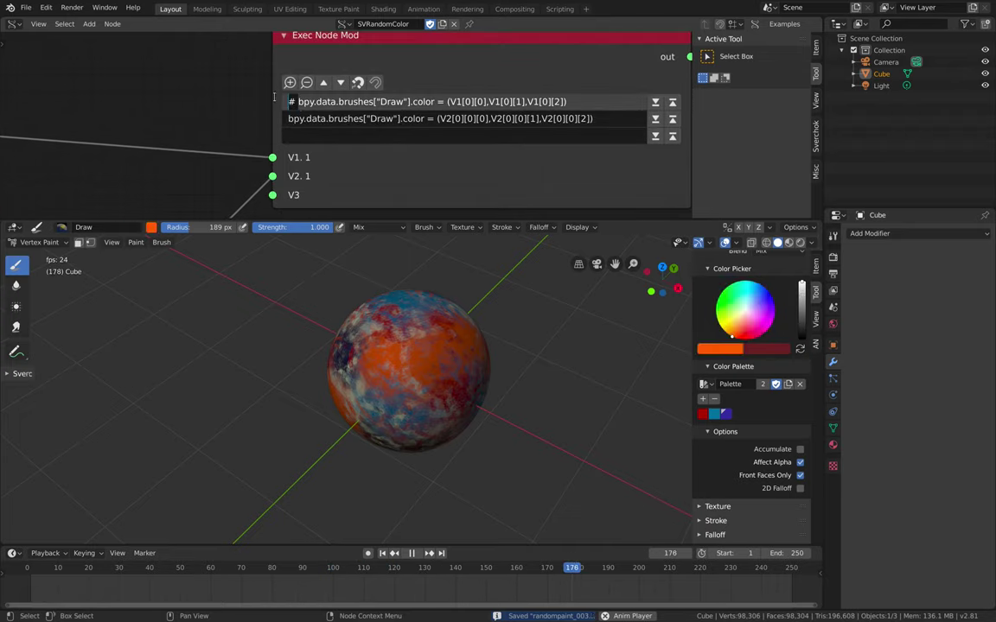
{"action": "type", "text": "\\"}
{"action": "key", "text": "Return"}
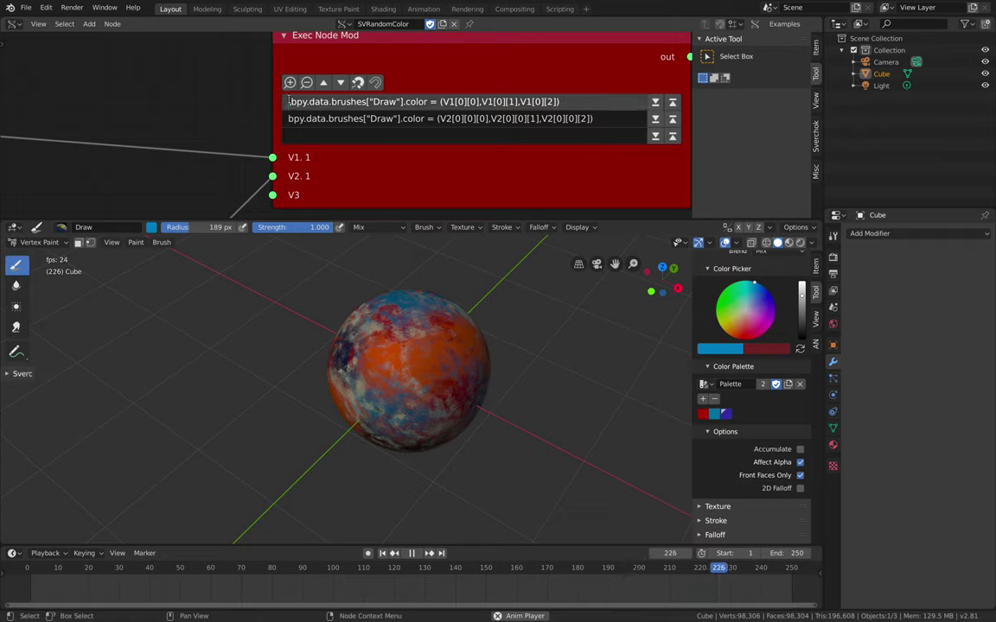
{"action": "key", "text": "BackSpace"}
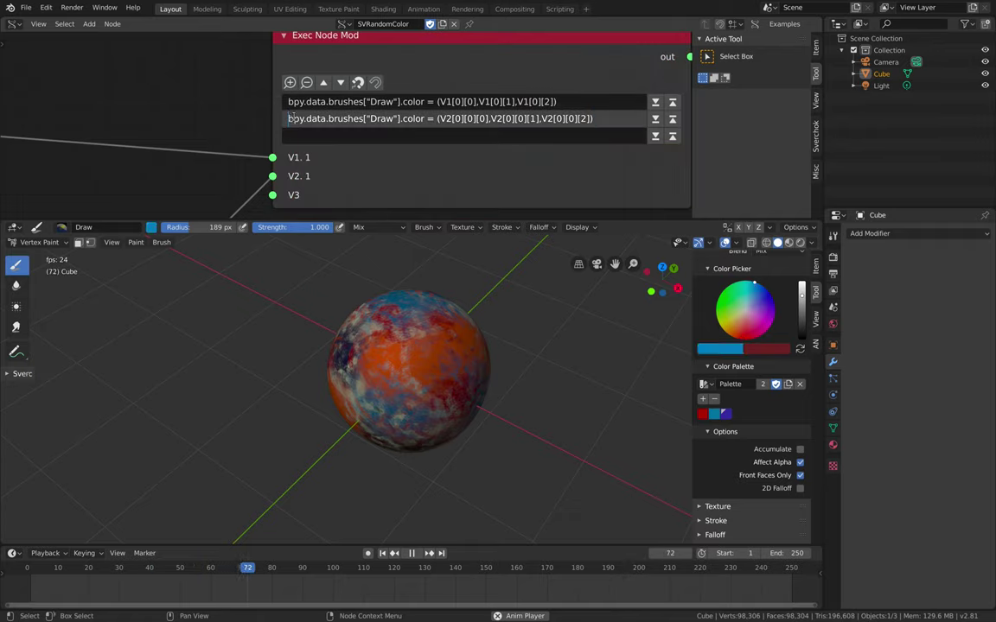
Comment out the V2 brush colour line in the Exec Node Mod node with #.
{"action": "left_click", "coordinate": [292, 118]}
{"action": "key", "text": "Home"}
{"action": "type", "text": "#"}
{"action": "key", "text": "Return"}
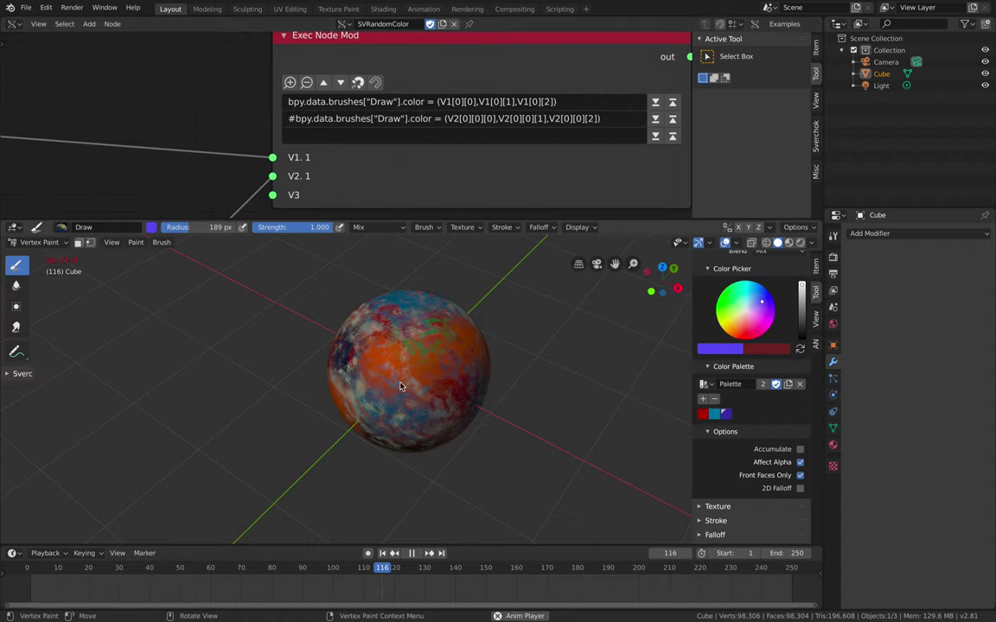
Paint a few strokes on the object with the fully random colours from the V1 input.
{"action": "middle_click_drag", "start_coordinate": [338, 398], "coordinate": [398, 382]}
{"action": "mouse_move", "coordinate": [398, 382]}
{"action": "left_mouse_down"}
{"action": "mouse_move", "coordinate": [389, 373]}
{"action": "mouse_move", "coordinate": [402, 370]}
{"action": "left_mouse_up"}
{"action": "middle_click_drag", "start_coordinate": [368, 423], "coordinate": [413, 418]}
{"action": "left_click_drag", "start_coordinate": [413, 418], "coordinate": [411, 356]}
{"action": "mouse_move", "coordinate": [412, 354]}
{"action": "middle_mouse_down"}
{"action": "mouse_move", "coordinate": [416, 338]}
{"action": "mouse_move", "coordinate": [382, 361]}
{"action": "mouse_move", "coordinate": [466, 350]}
{"action": "middle_mouse_up"}
Maximize the 3D viewport and paint fully random colours over all sides of the object.
{"action": "key", "text": "ctrl+space"}
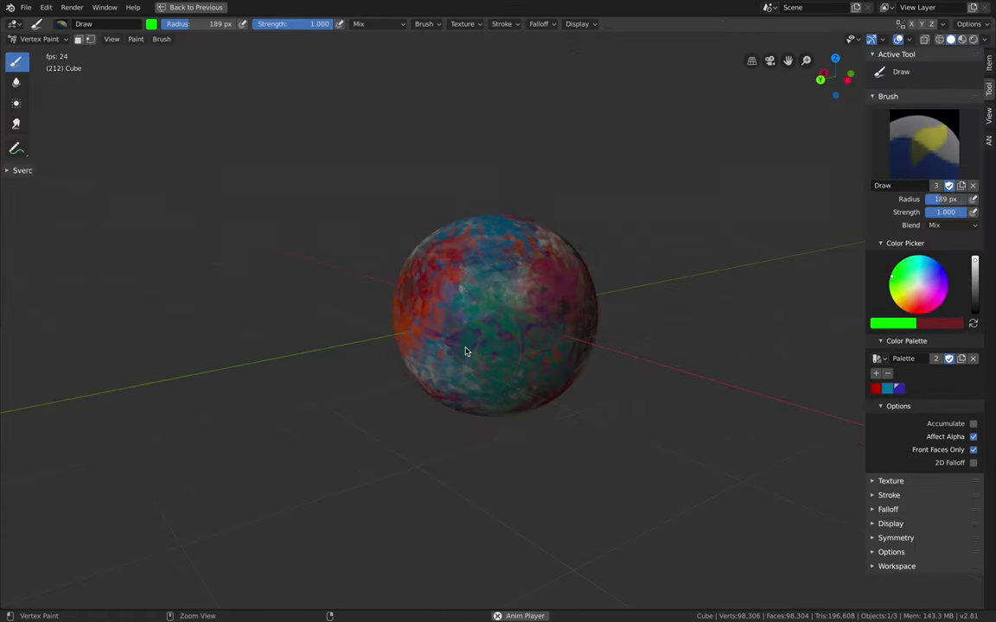
{"action": "scroll", "coordinate": [475, 345], "scroll_direction": "up", "scroll_amount": 3}
{"action": "scroll", "coordinate": [484, 320], "scroll_direction": "down", "scroll_amount": 6}
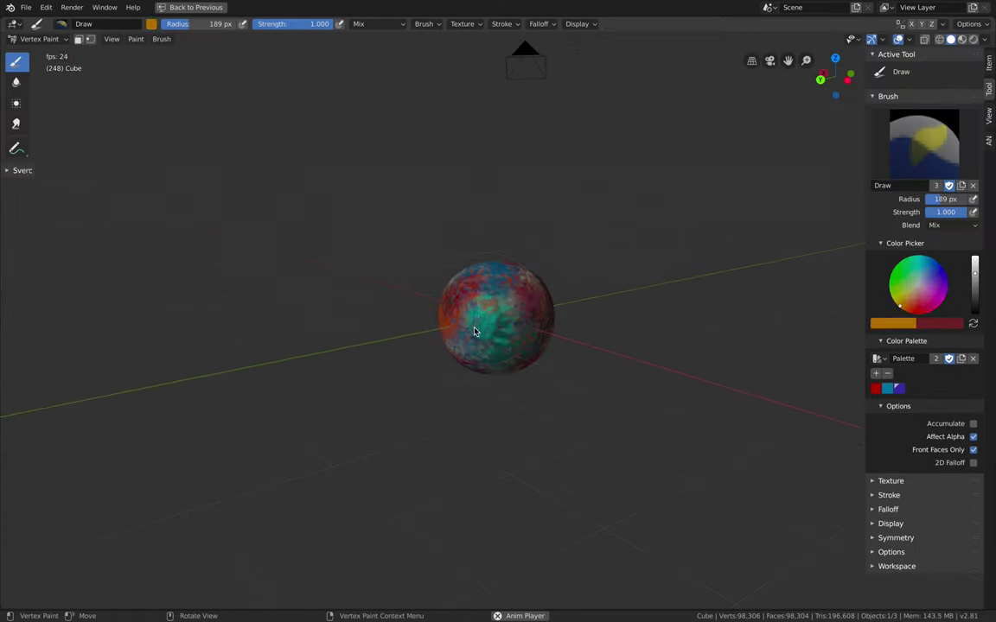
{"action": "mouse_move", "coordinate": [474, 331]}
{"action": "middle_mouse_down"}
{"action": "mouse_move", "coordinate": [464, 331]}
{"action": "mouse_move", "coordinate": [520, 301]}
{"action": "middle_mouse_up"}
{"action": "scroll", "coordinate": [497, 313], "scroll_direction": "up", "scroll_amount": 3}
{"action": "mouse_move", "coordinate": [445, 298]}
{"action": "middle_mouse_down"}
{"action": "mouse_move", "coordinate": [508, 309]}
{"action": "mouse_move", "coordinate": [605, 294]}
{"action": "middle_mouse_up"}
{"action": "middle_click_drag", "start_coordinate": [427, 357], "coordinate": [485, 273]}
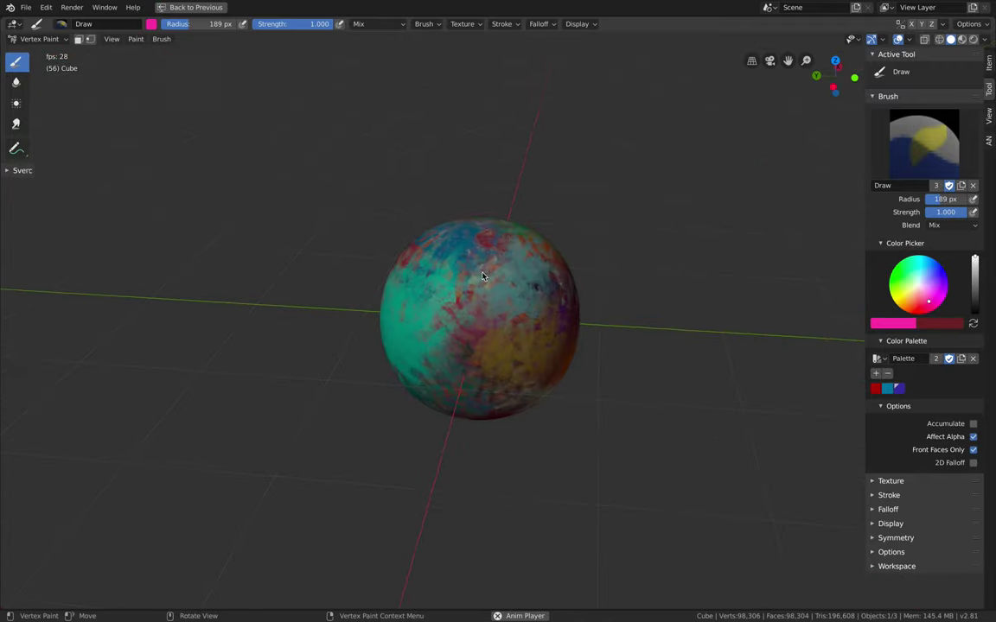
{"action": "mouse_move", "coordinate": [458, 322]}
{"action": "middle_mouse_down"}
{"action": "mouse_move", "coordinate": [593, 320]}
{"action": "mouse_move", "coordinate": [499, 265]}
{"action": "middle_mouse_up"}
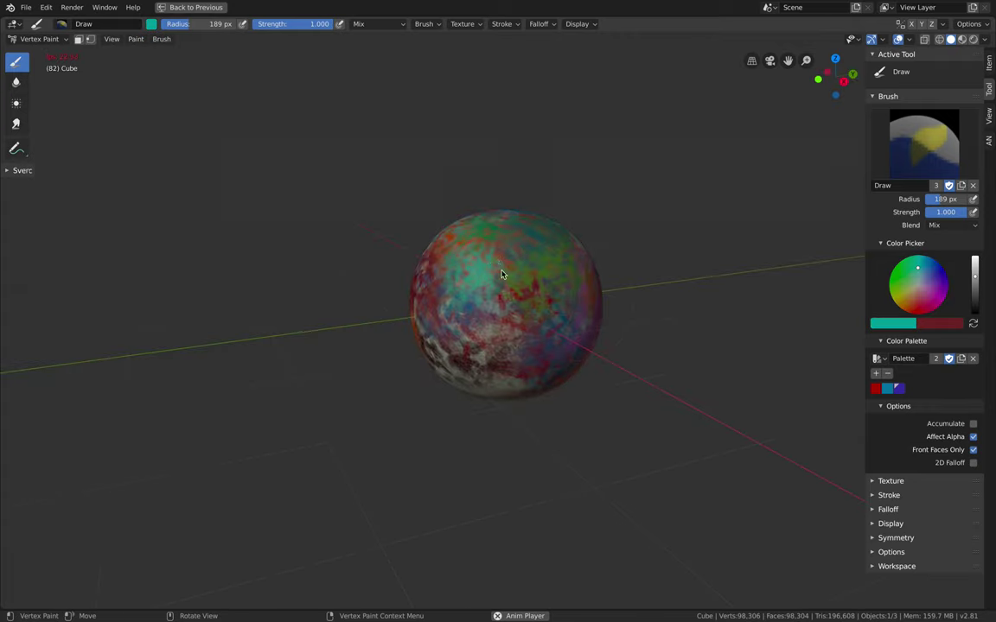
{"action": "scroll", "coordinate": [499, 286], "scroll_direction": "up", "scroll_amount": 2}
{"action": "scroll", "coordinate": [499, 288], "scroll_direction": "down", "scroll_amount": 4}
{"action": "mouse_move", "coordinate": [454, 320]}
{"action": "middle_mouse_down"}
{"action": "mouse_move", "coordinate": [566, 306]}
{"action": "mouse_move", "coordinate": [441, 286]}
{"action": "mouse_move", "coordinate": [510, 317]}
{"action": "mouse_move", "coordinate": [466, 351]}
{"action": "mouse_move", "coordinate": [520, 326]}
{"action": "mouse_move", "coordinate": [474, 313]}
{"action": "middle_mouse_up"}
{"action": "mouse_move", "coordinate": [498, 281]}
{"action": "left_mouse_down"}
{"action": "mouse_move", "coordinate": [451, 278]}
{"action": "mouse_move", "coordinate": [449, 309]}
{"action": "left_mouse_up"}
{"action": "scroll", "coordinate": [450, 280], "scroll_direction": "down", "scroll_amount": 3}
{"action": "scroll", "coordinate": [462, 308], "scroll_direction": "down", "scroll_amount": 3}
{"action": "scroll", "coordinate": [462, 315], "scroll_direction": "up", "scroll_amount": 3}
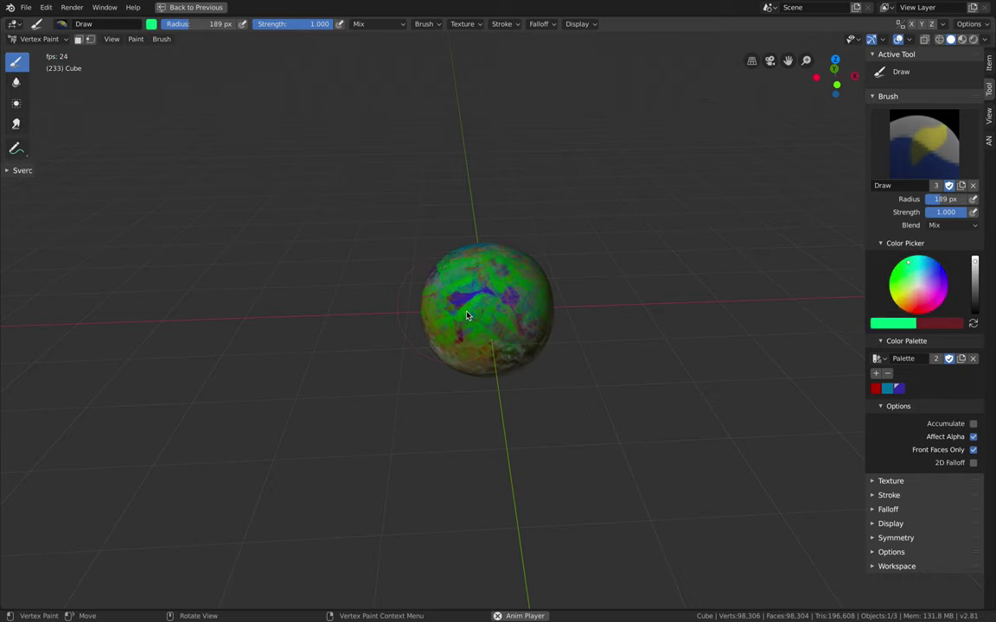
Stop the animation playback and save the file.
{"action": "key", "text": "Escape"}
{"action": "scroll", "coordinate": [565, 301], "scroll_direction": "up", "scroll_amount": 2}
{"action": "middle_click_drag", "start_coordinate": [568, 299], "coordinate": [496, 295], "text": "shift"}
{"action": "scroll", "coordinate": [496, 295], "scroll_direction": "up", "scroll_amount": 2}
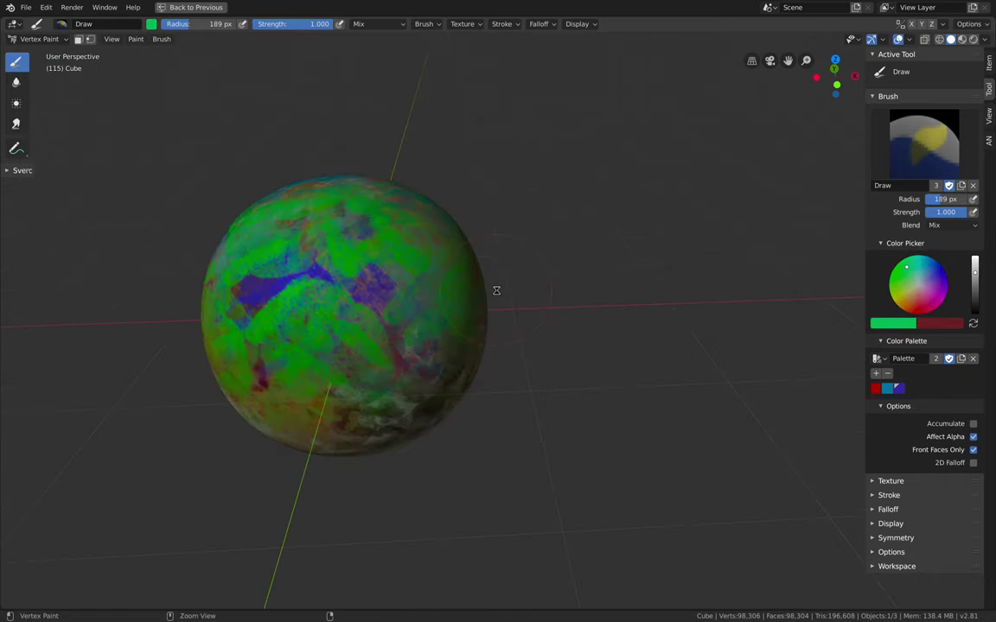
{"action": "key", "text": "ctrl+s"}
Restore the multi-area layout and save the file with Save As in the SVVertexPaintRandom folder.
{"action": "left_click", "coordinate": [214, 9]}
{"action": "middle_click_drag", "start_coordinate": [413, 319], "coordinate": [378, 308]}
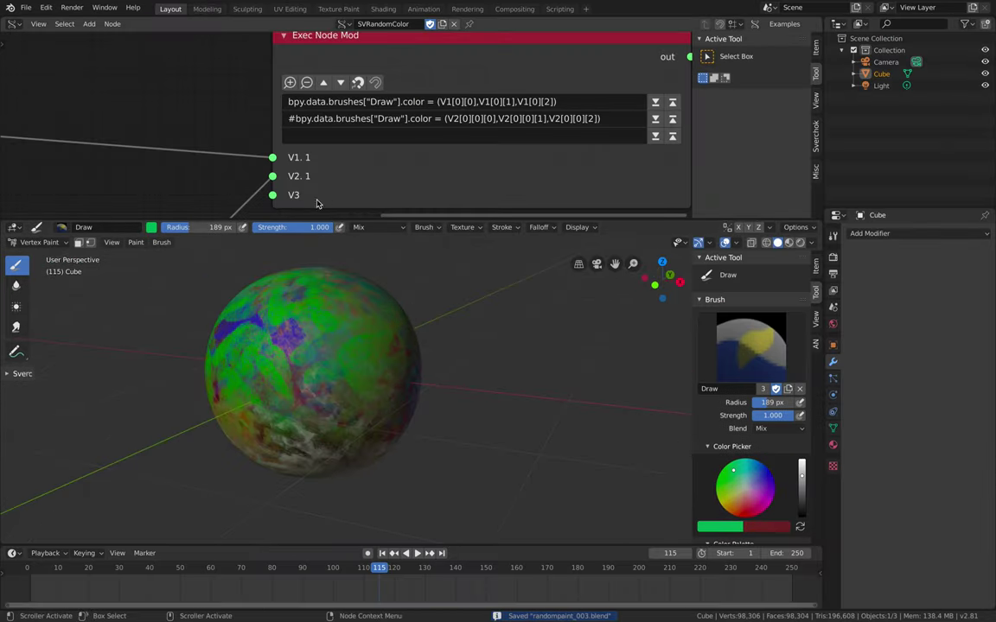
{"action": "left_click", "coordinate": [26, 7]}
{"action": "left_click", "coordinate": [43, 93]}
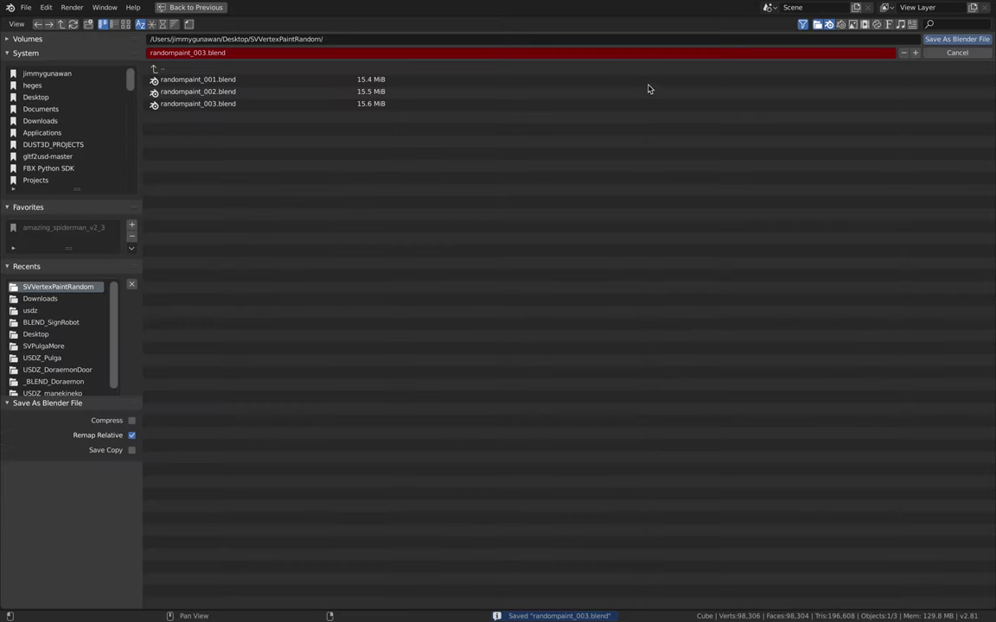
{"action": "left_click", "coordinate": [936, 38]}
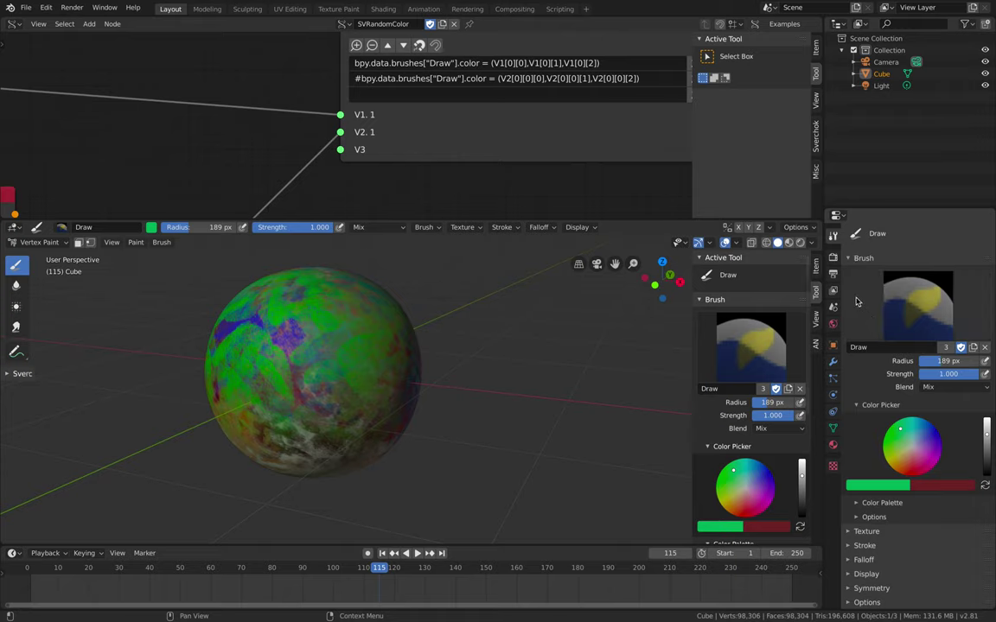
Set the scene's render engine to Cycles.
{"action": "left_click", "coordinate": [834, 258]}
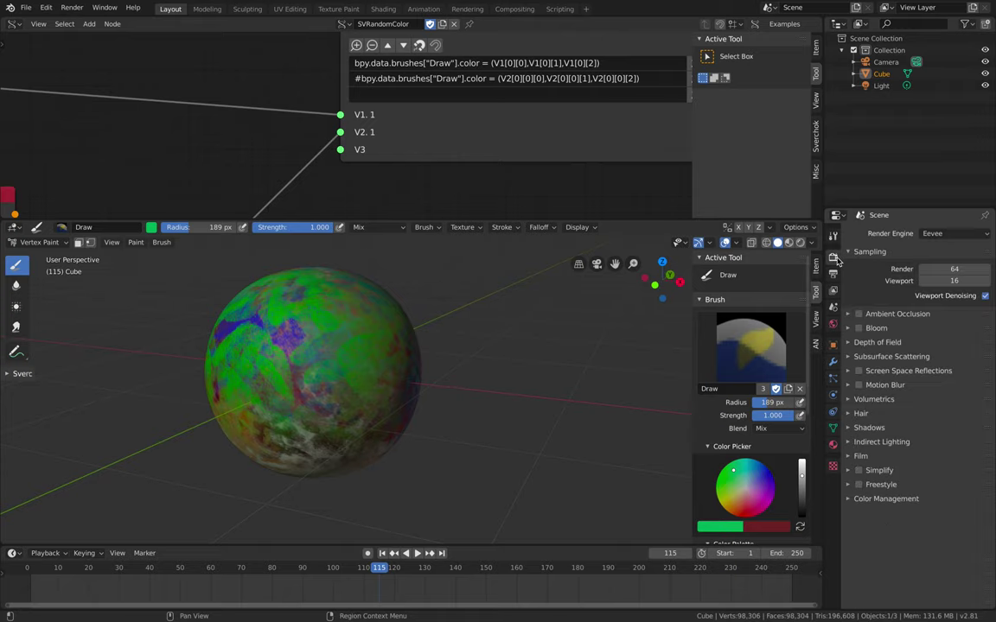
{"action": "left_click", "coordinate": [948, 236]}
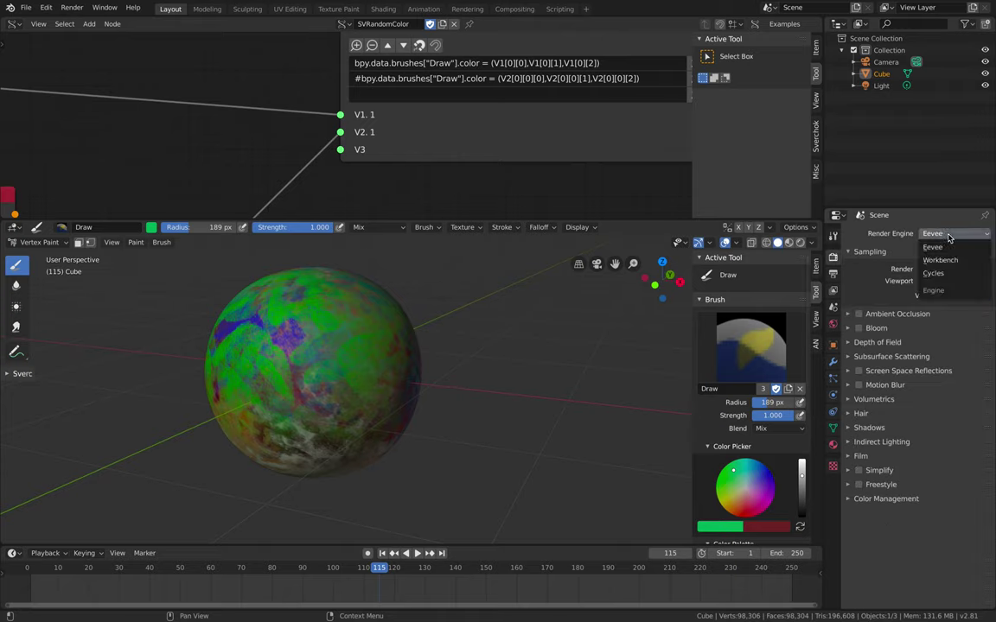
{"action": "left_click", "coordinate": [946, 281]}
{"action": "middle_click_drag", "start_coordinate": [527, 350], "coordinate": [500, 378]}
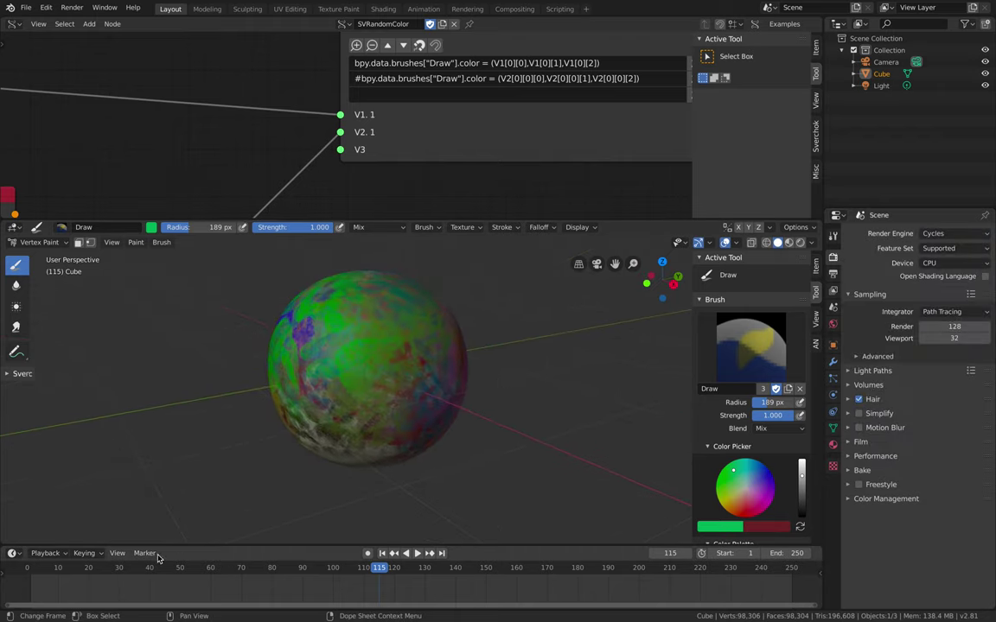
Switch the cube from Vertex Paint to Object Mode and show its UV maps in the mesh data properties.
{"action": "left_click", "coordinate": [58, 553]}
{"action": "left_click", "coordinate": [134, 290]}
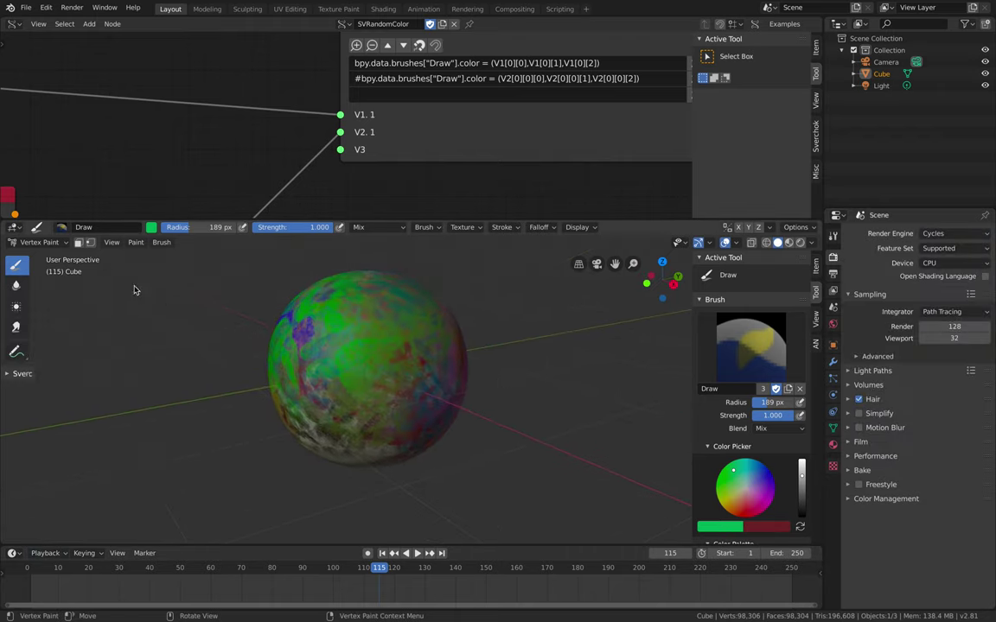
{"action": "left_click", "coordinate": [37, 245]}
{"action": "left_click", "coordinate": [41, 251]}
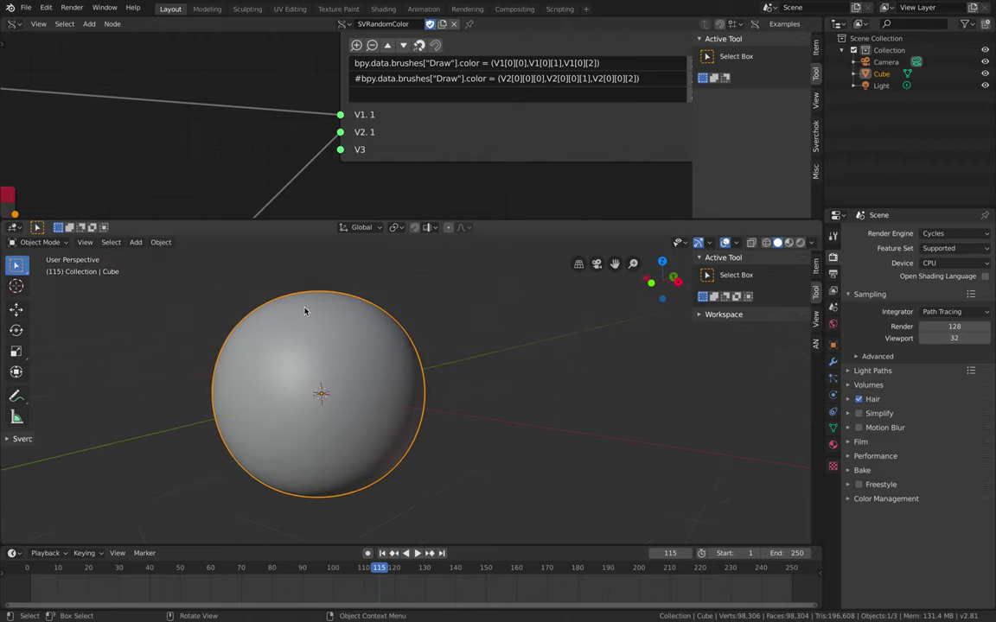
{"action": "left_click", "coordinate": [833, 429]}
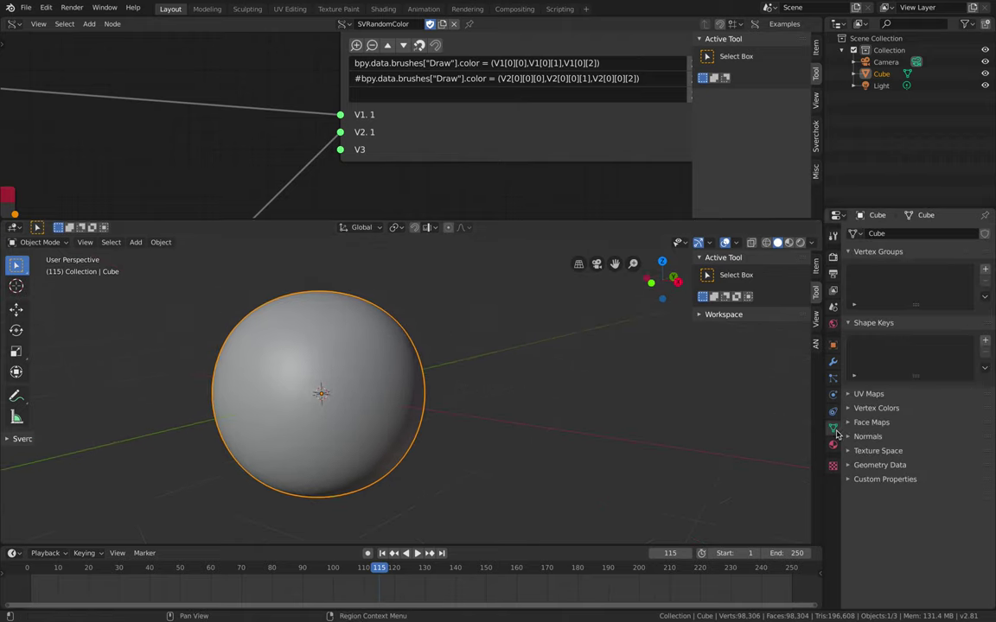
{"action": "left_click", "coordinate": [868, 395]}
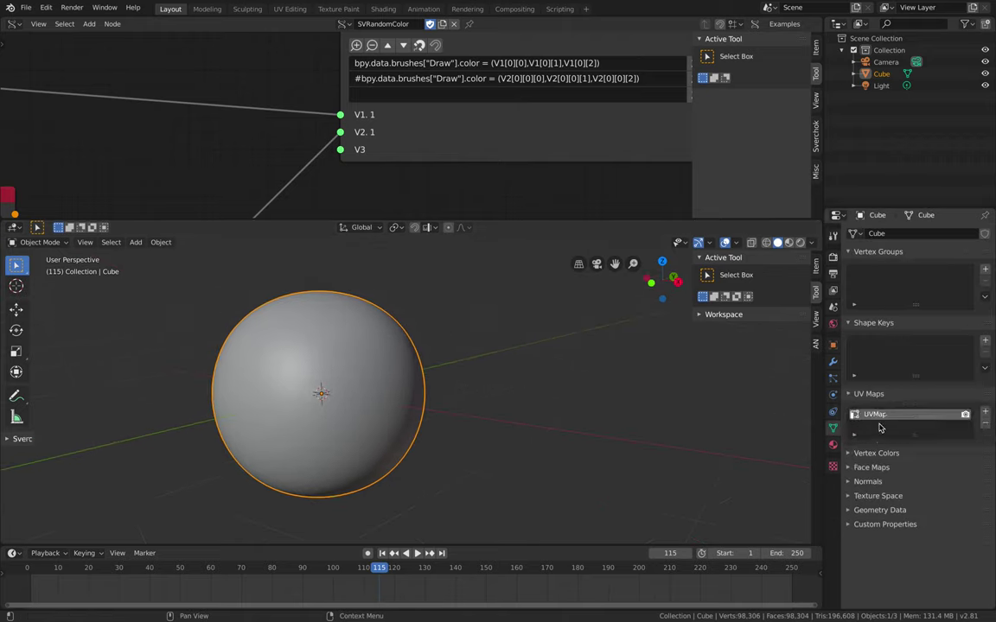
{"action": "middle_click_drag", "start_coordinate": [472, 369], "coordinate": [443, 365]}
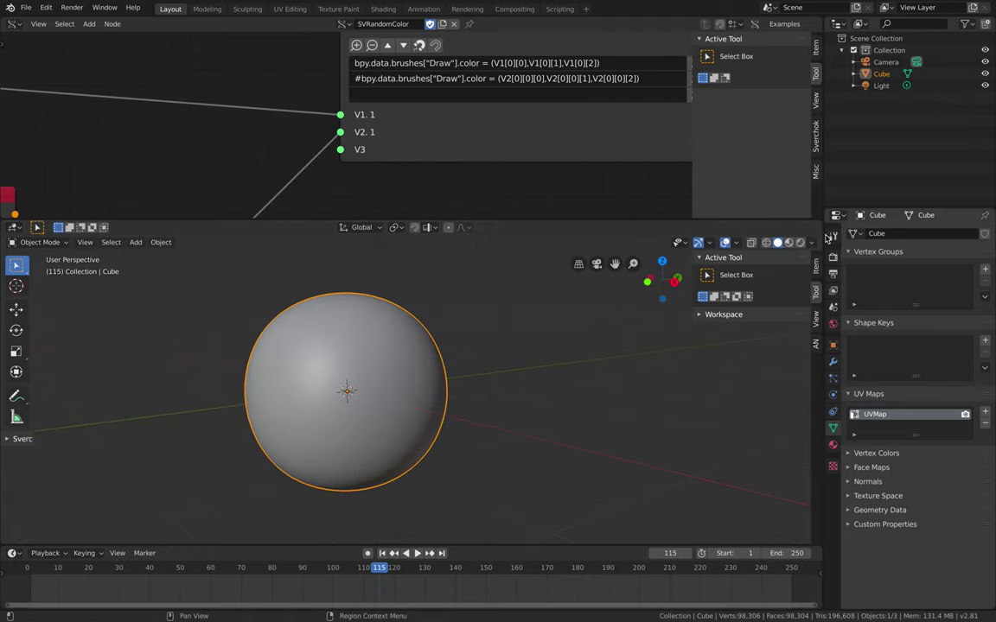
Split the 3D viewport, turn the new area into an Image Editor with a blank 1024 x 1024 px image named Untitled, and save the file.
{"action": "left_click_drag", "start_coordinate": [810, 223], "coordinate": [480, 270]}
{"action": "left_click", "coordinate": [495, 228]}
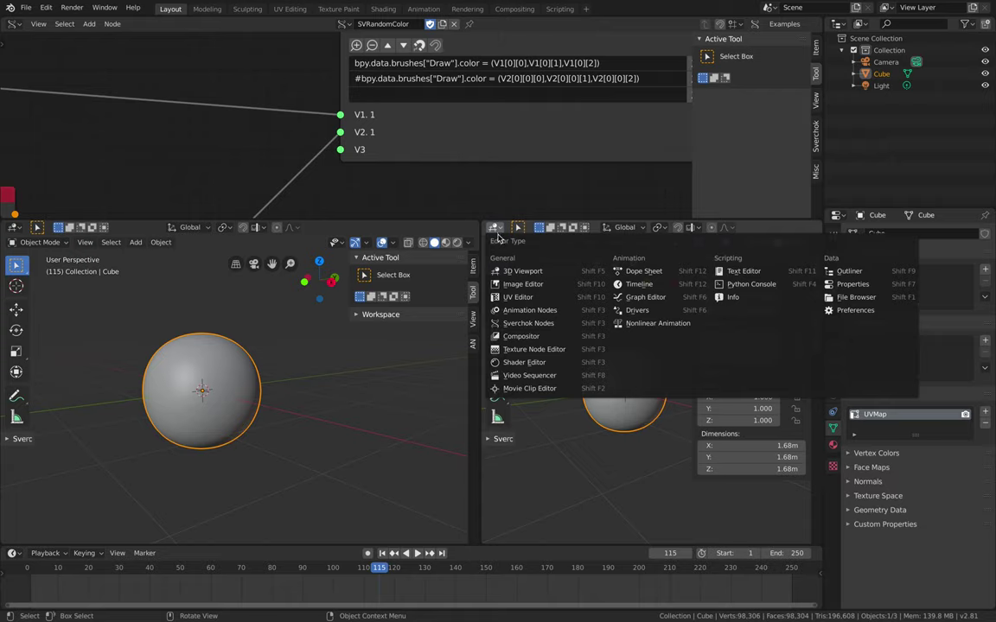
{"action": "left_click", "coordinate": [515, 286]}
{"action": "left_click", "coordinate": [649, 227]}
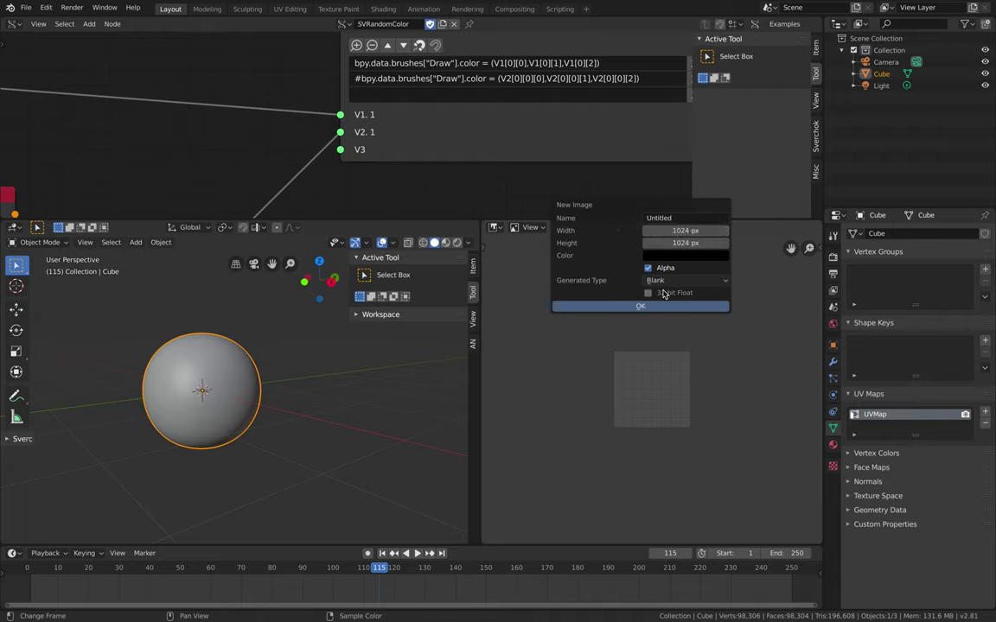
{"action": "left_click", "coordinate": [642, 308]}
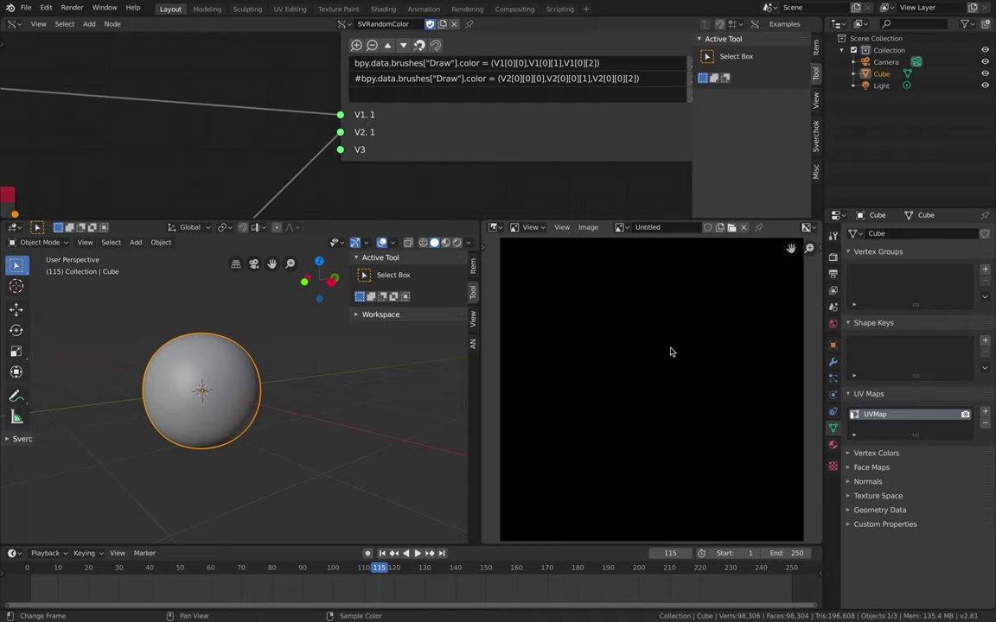
{"action": "key", "text": "ctrl+s"}
{"action": "scroll", "coordinate": [386, 188], "scroll_direction": "down", "scroll_amount": 1}
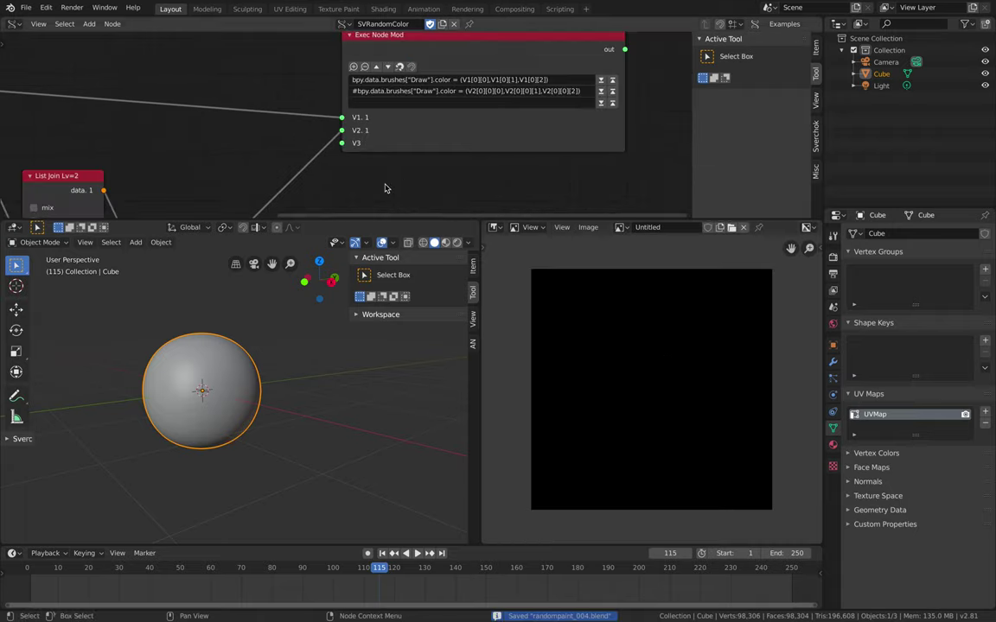
Change the Sverchok node area to the Shader Editor and frame the cube's material nodes.
{"action": "left_click", "coordinate": [19, 27]}
{"action": "left_click", "coordinate": [43, 159]}
{"action": "key", "text": "Home"}
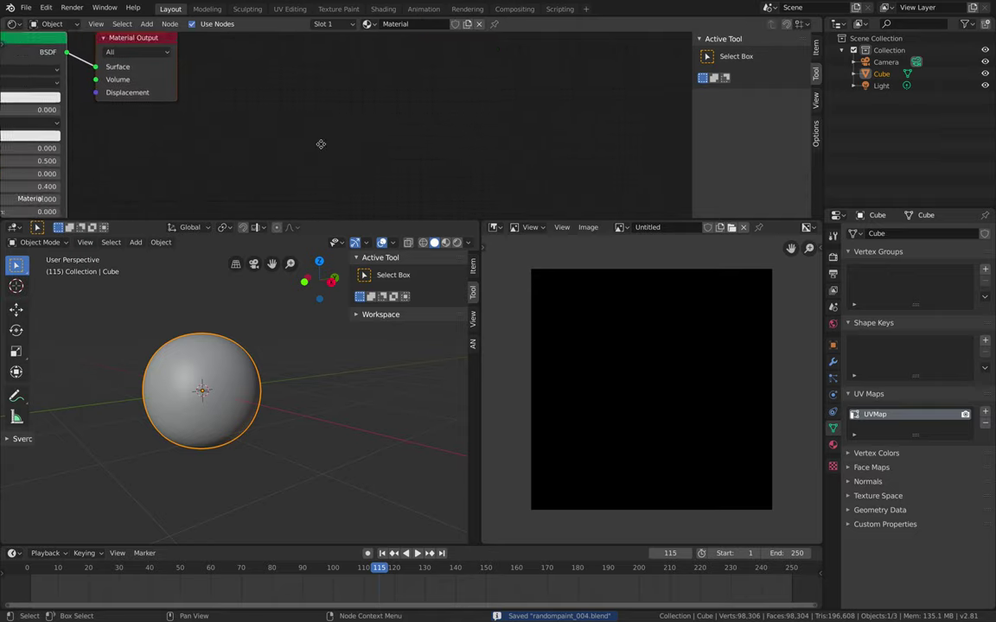
Add an Attribute node named Col to the material and check the name against the mesh's vertex colour layer.
{"action": "key", "text": "shift+a"}
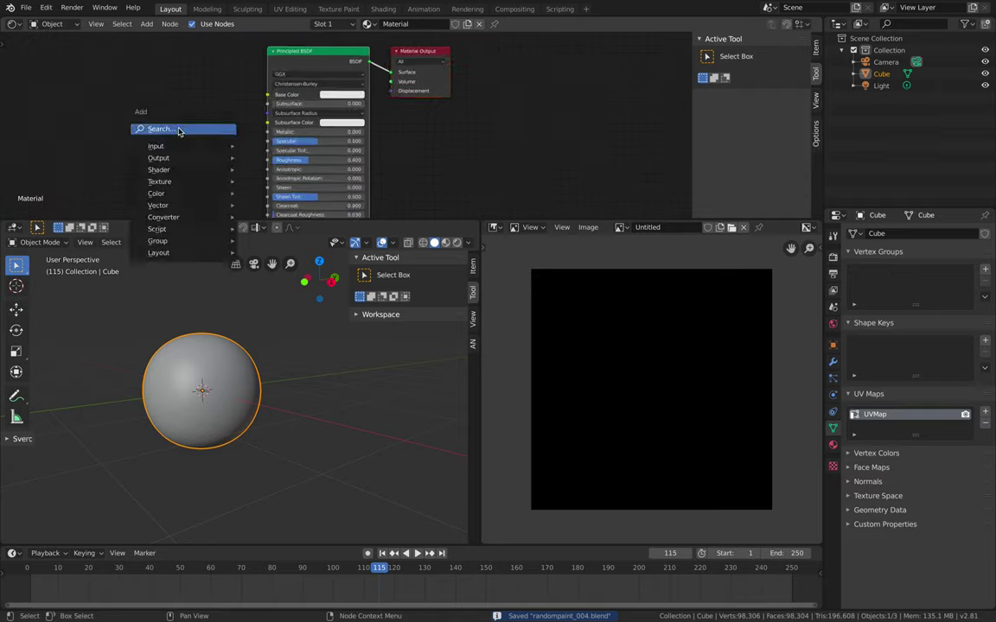
{"action": "left_click", "coordinate": [178, 130]}
{"action": "type", "text": "co"}
{"action": "key", "text": "BackSpace"}
{"action": "key", "text": "BackSpace"}
{"action": "type", "text": "att"}
{"action": "key", "text": "Return"}
{"action": "left_click", "coordinate": [132, 151]}
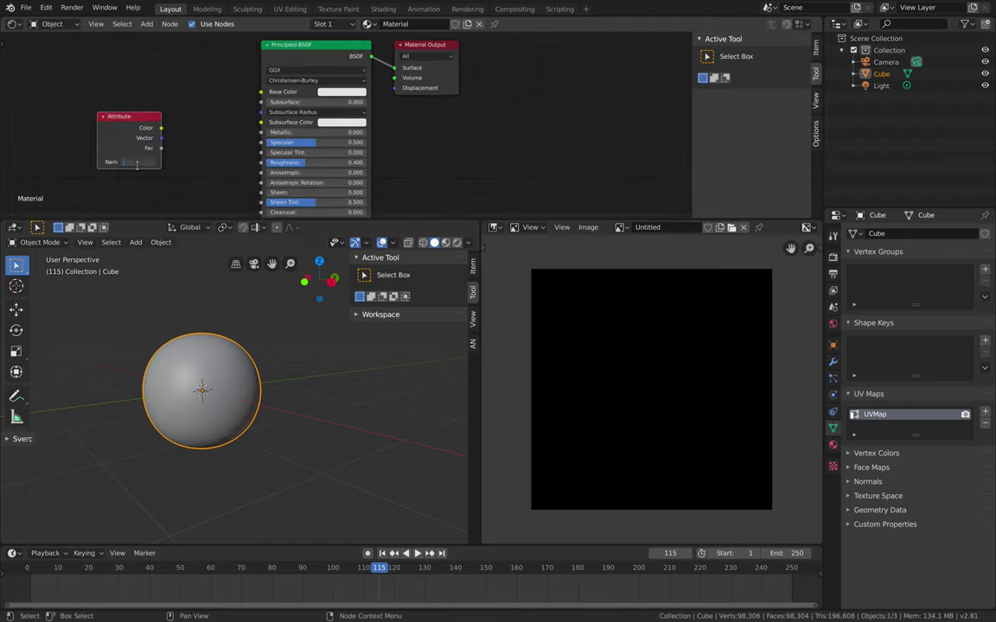
{"action": "scroll", "coordinate": [210, 55], "scroll_direction": "up", "scroll_amount": 1}
{"action": "middle_click_drag", "start_coordinate": [165, 95], "coordinate": [214, 86]}
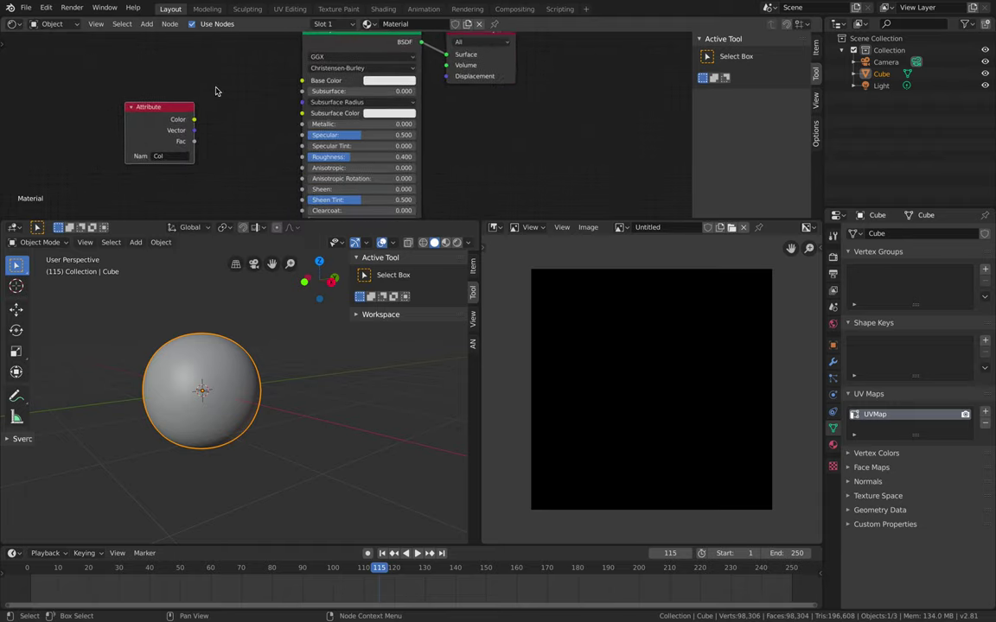
{"action": "left_click", "coordinate": [876, 453]}
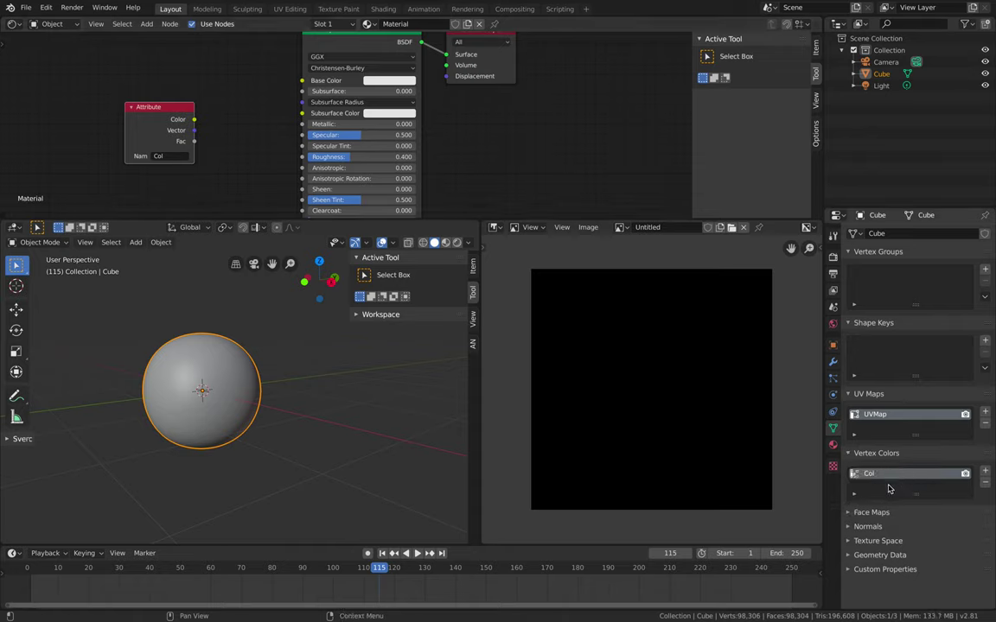
{"action": "scroll", "coordinate": [263, 342], "scroll_direction": "up", "scroll_amount": 2}
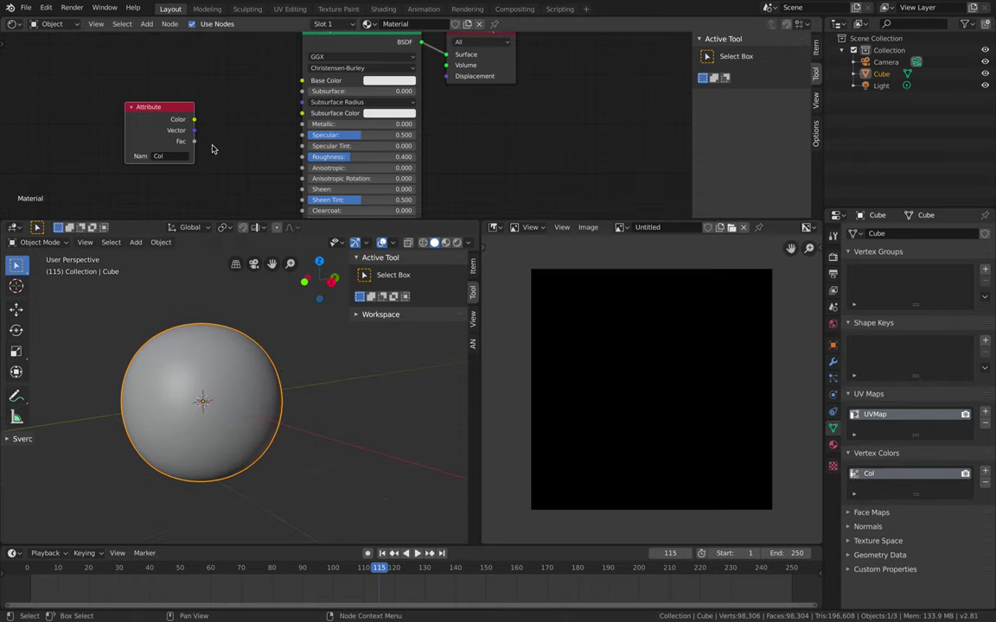
Add an Emission node, feed it the Attribute node's Color, and connect its output to the Material Output's Surface.
{"action": "left_click_drag", "start_coordinate": [162, 108], "coordinate": [142, 96]}
{"action": "middle_click_drag", "start_coordinate": [284, 95], "coordinate": [257, 146]}
{"action": "left_click_drag", "start_coordinate": [338, 83], "coordinate": [320, 130]}
{"action": "key", "text": "shift+a"}
{"action": "left_click", "coordinate": [206, 88]}
{"action": "type", "text": "em"}
{"action": "key", "text": "Return"}
{"action": "left_click", "coordinate": [205, 88]}
{"action": "left_click_drag", "start_coordinate": [147, 157], "coordinate": [213, 119]}
{"action": "left_click_drag", "start_coordinate": [262, 113], "coordinate": [267, 93]}
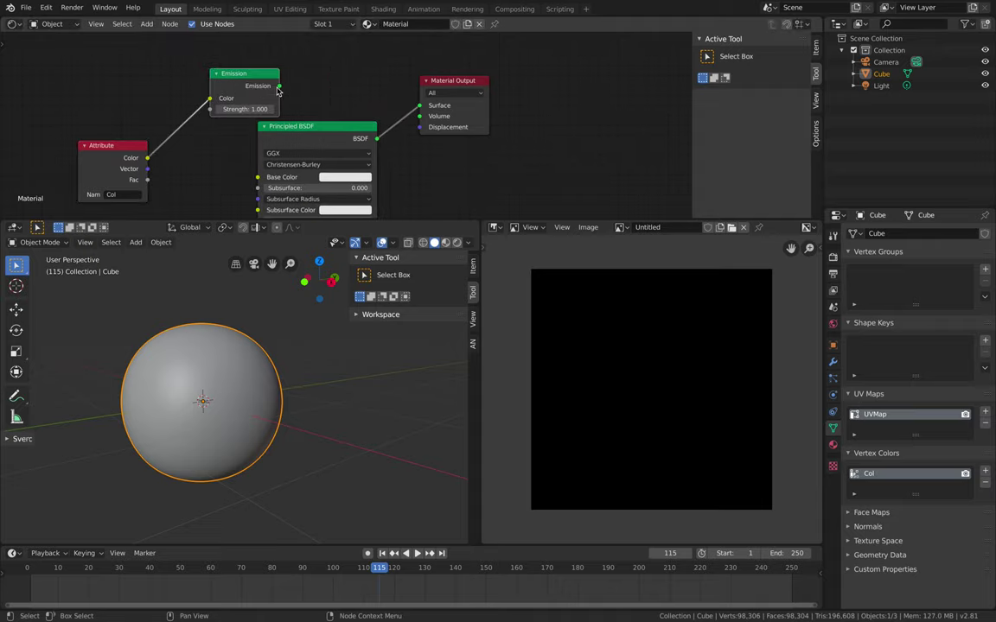
{"action": "left_click_drag", "start_coordinate": [417, 104], "coordinate": [420, 105]}
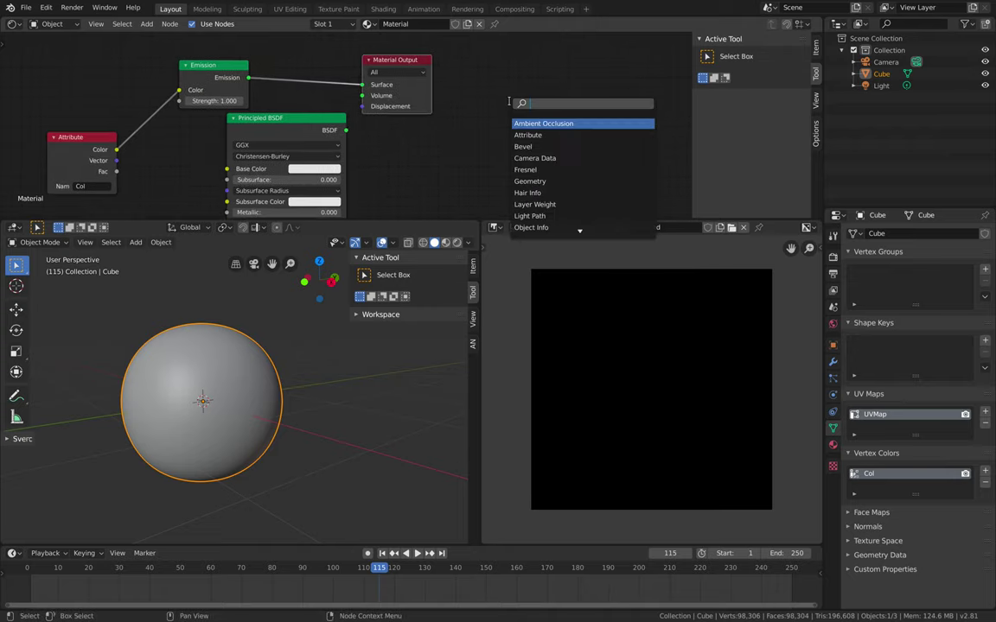
Add an unconnected Image Texture node using the Untitled image beside the Material Output, and save the file.
{"action": "type", "text": "im"}
{"action": "key", "text": "Return"}
{"action": "left_click", "coordinate": [509, 103]}
{"action": "left_click", "coordinate": [524, 146]}
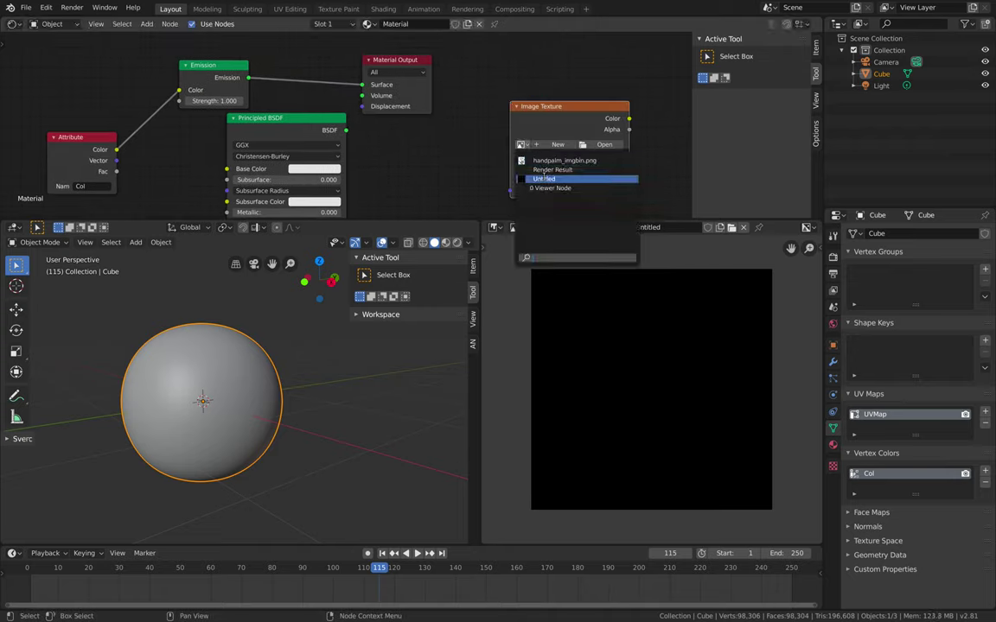
{"action": "left_click", "coordinate": [544, 178]}
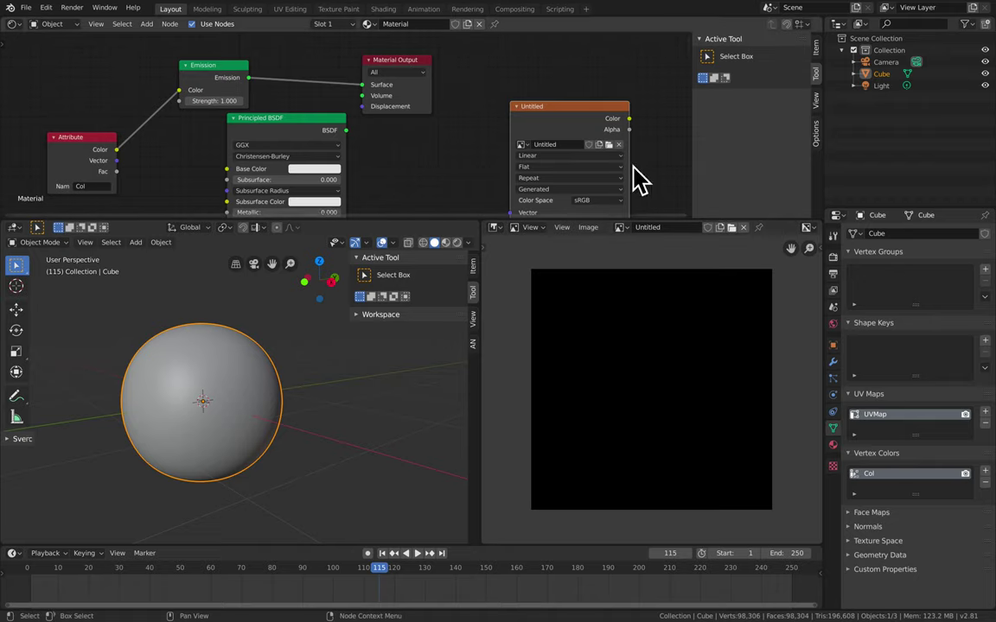
{"action": "middle_click_drag", "start_coordinate": [635, 182], "coordinate": [596, 154]}
{"action": "key", "text": "ctrl+s"}
{"action": "scroll", "coordinate": [223, 377], "scroll_direction": "up", "scroll_amount": 2}
{"action": "middle_click_drag", "start_coordinate": [223, 377], "coordinate": [242, 369], "text": "shift"}
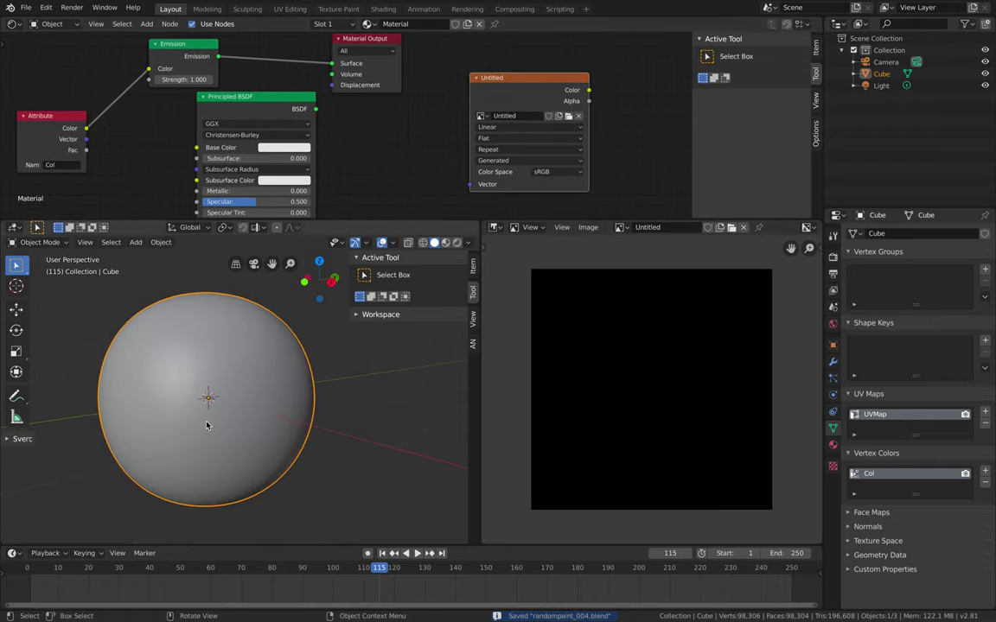
{"action": "left_click_drag", "start_coordinate": [522, 92], "coordinate": [472, 80]}
Bake the cube's material into the Untitled image with the Combined bake type.
{"action": "left_click", "coordinate": [833, 236]}
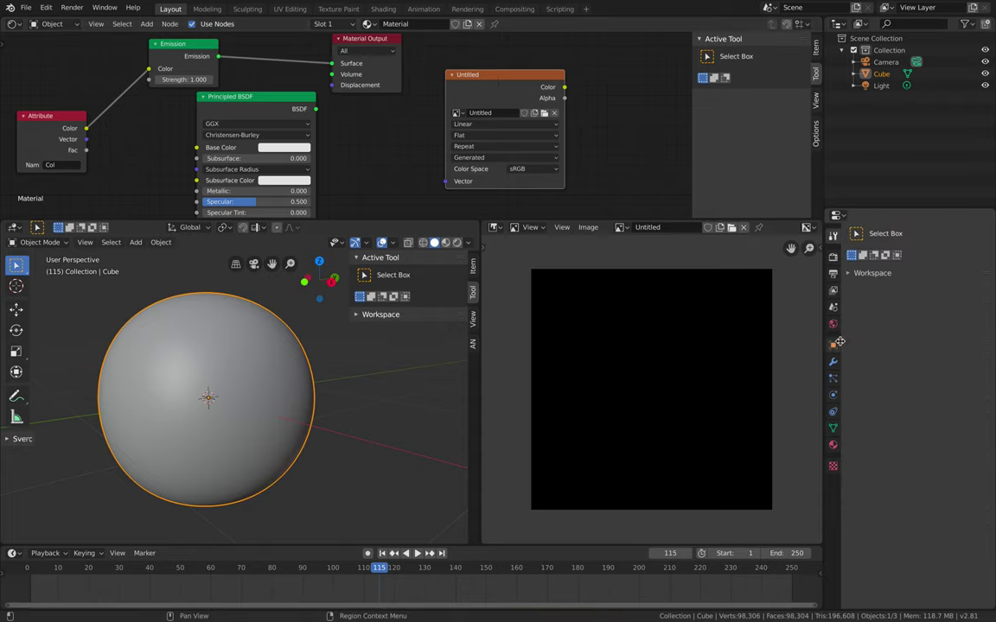
{"action": "left_click", "coordinate": [832, 256]}
{"action": "left_click", "coordinate": [871, 456]}
{"action": "left_click", "coordinate": [872, 456]}
{"action": "left_click", "coordinate": [862, 470]}
{"action": "left_click", "coordinate": [923, 487]}
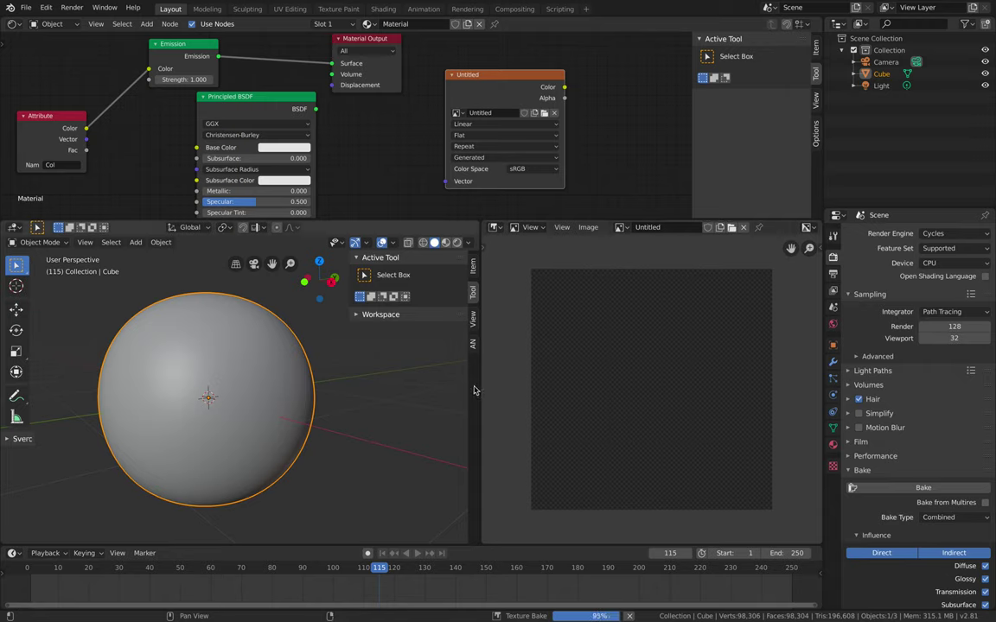
{"action": "scroll", "coordinate": [641, 372], "scroll_direction": "down", "scroll_amount": 1}
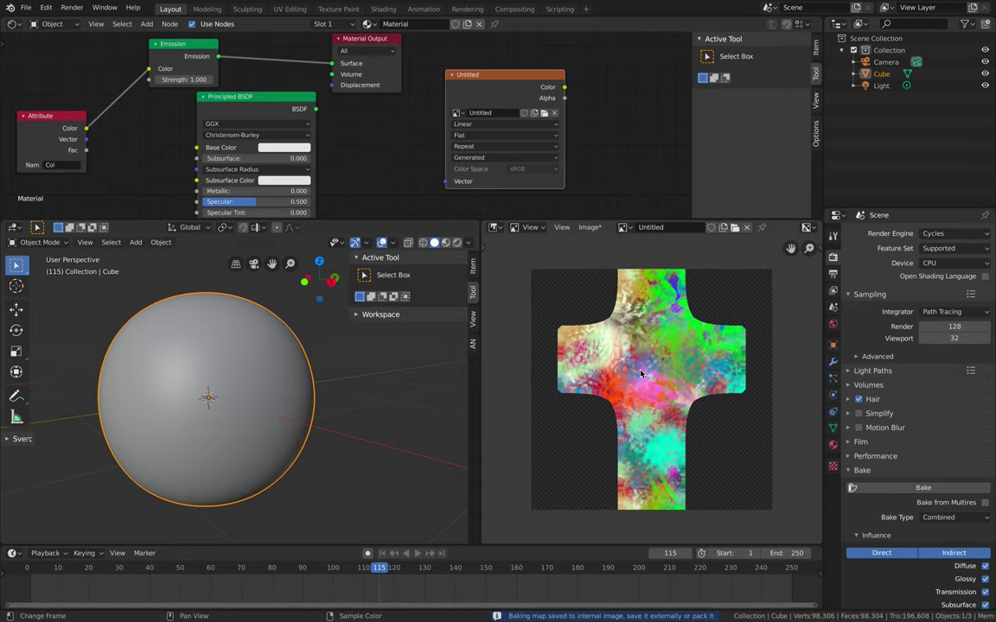
{"action": "middle_click_drag", "start_coordinate": [338, 403], "coordinate": [304, 417]}
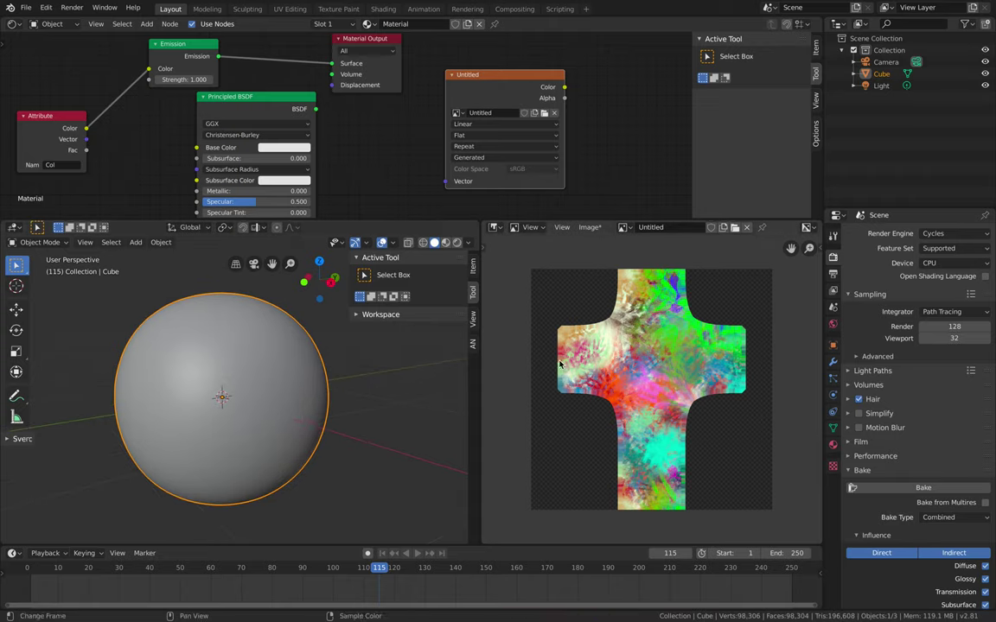
Save the baked image as handpalm_D.png on the Desktop.
{"action": "left_click", "coordinate": [589, 228]}
{"action": "left_click", "coordinate": [619, 335]}
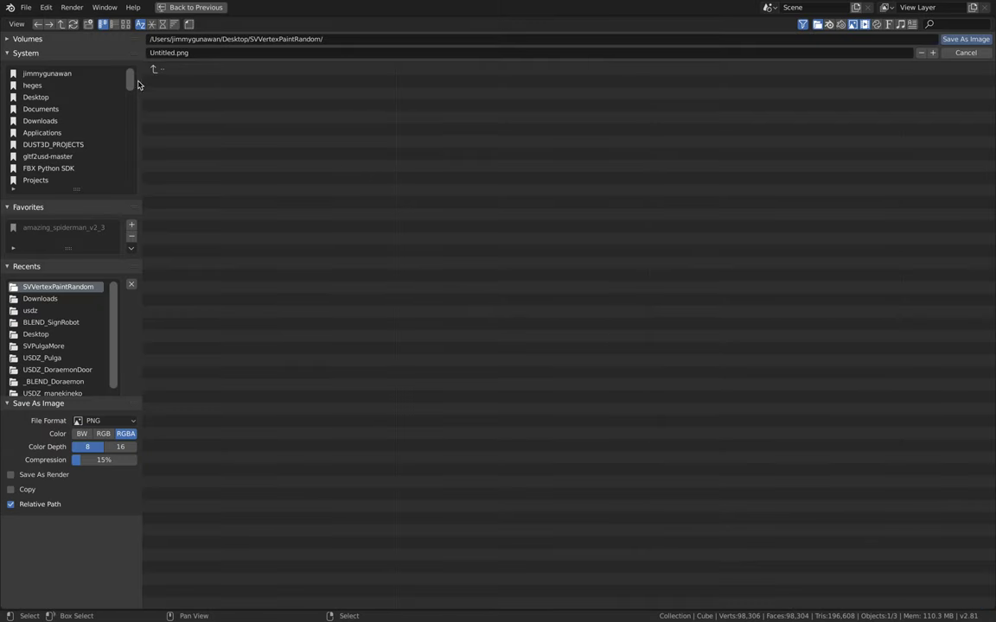
{"action": "left_click", "coordinate": [69, 97]}
{"action": "type", "text": "handpaint_0"}
{"action": "key", "text": "Return"}
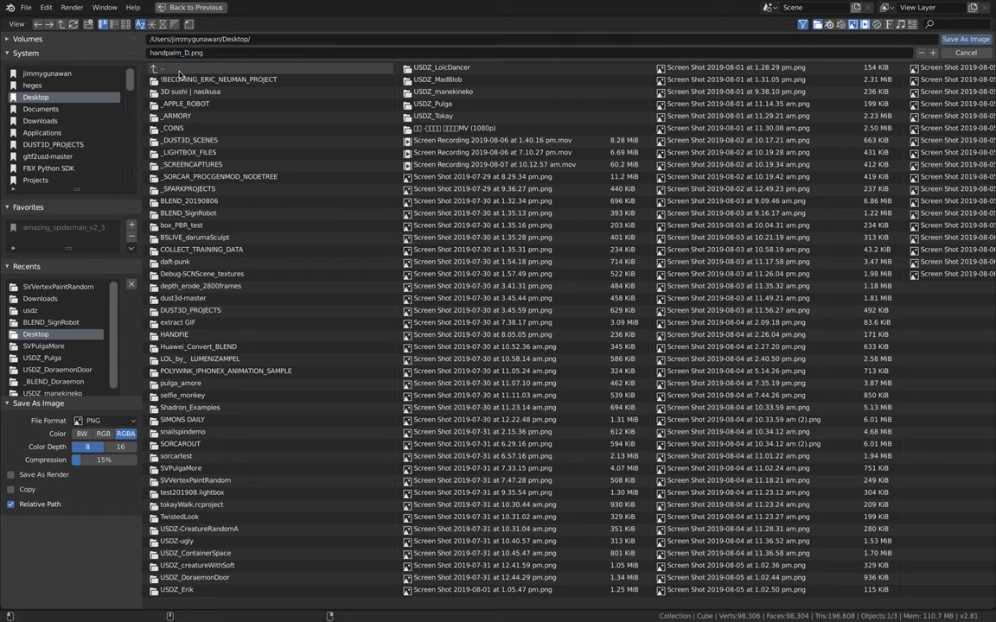
{"action": "left_click", "coordinate": [957, 40]}
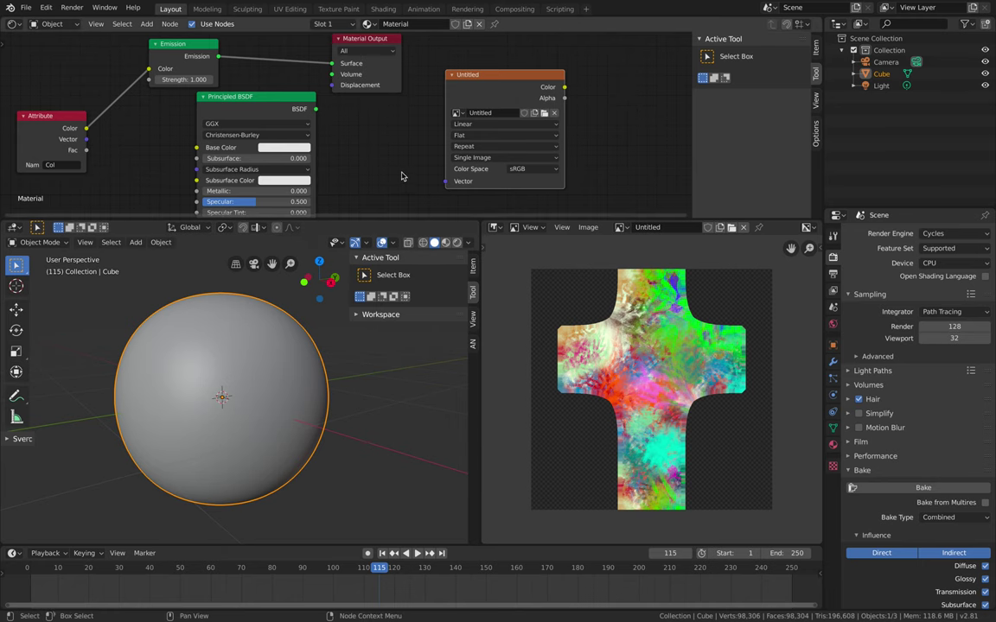
Load handpalm_D.png from the Desktop into the Image Texture node.
{"action": "scroll", "coordinate": [402, 175], "scroll_direction": "down", "scroll_amount": 1}
{"action": "left_click_drag", "start_coordinate": [471, 94], "coordinate": [460, 97]}
{"action": "middle_click_drag", "start_coordinate": [514, 118], "coordinate": [568, 119]}
{"action": "left_click", "coordinate": [571, 116]}
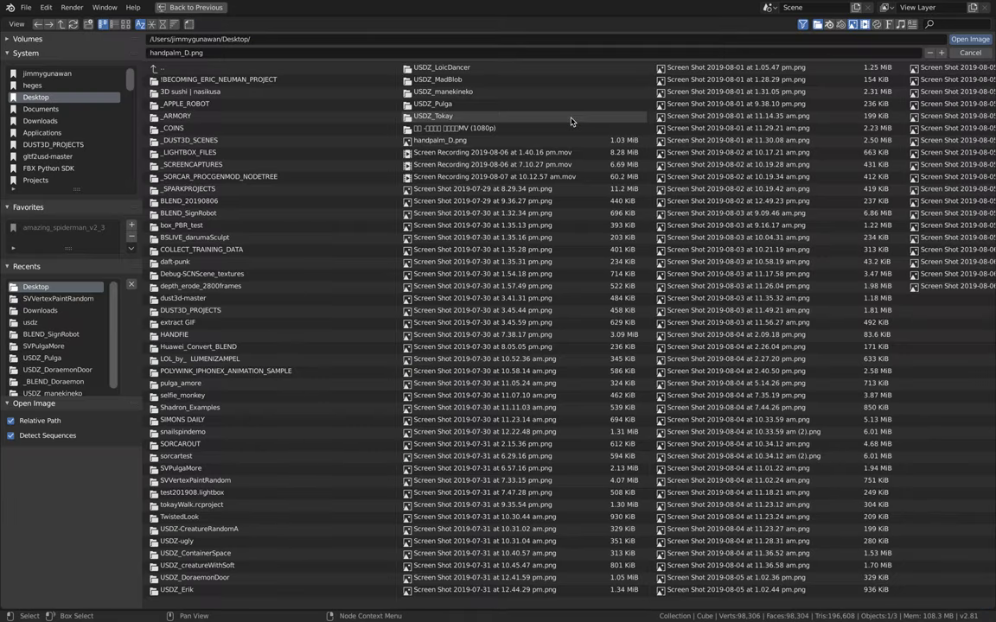
{"action": "left_click", "coordinate": [162, 24]}
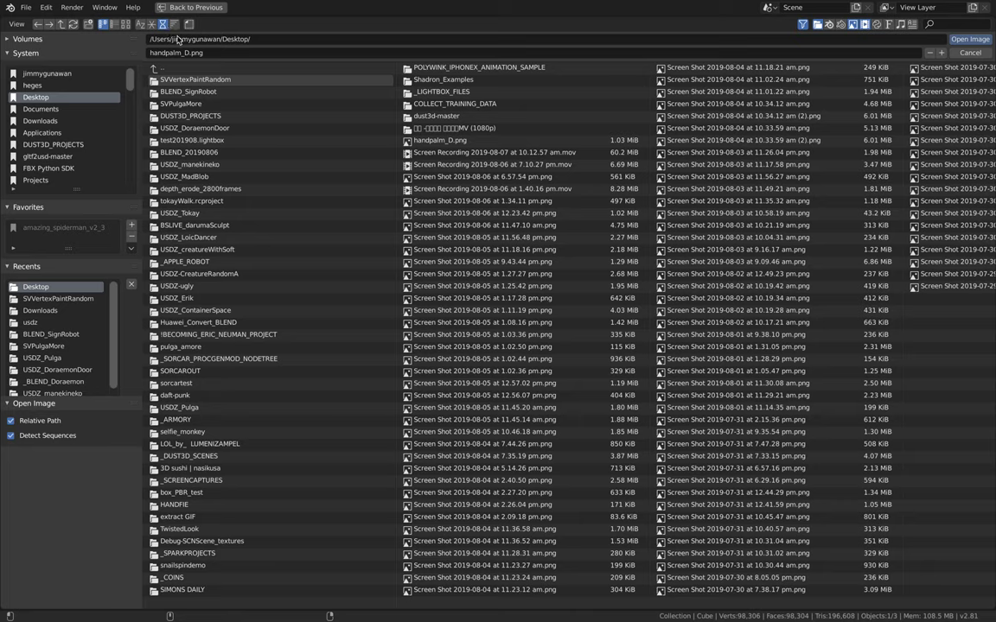
{"action": "double_click", "coordinate": [440, 141]}
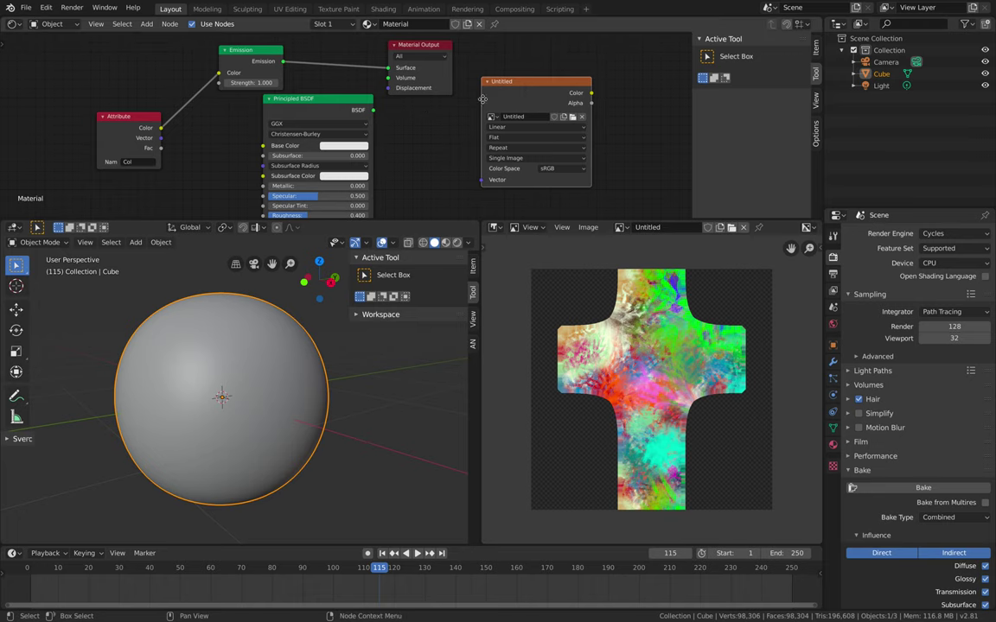
Delete the Attribute and Emission nodes and wire the image texture's Color through the Principled BSDF's Base Color to the Material Output's Surface.
{"action": "left_click_drag", "start_coordinate": [517, 84], "coordinate": [49, 69]}
{"action": "middle_click_drag", "start_coordinate": [49, 70], "coordinate": [216, 78]}
{"action": "left_click_drag", "start_coordinate": [243, 80], "coordinate": [429, 153]}
{"action": "left_click_drag", "start_coordinate": [419, 64], "coordinate": [412, 65]}
{"action": "key", "text": "x"}
{"action": "left_click", "coordinate": [305, 126]}
{"action": "key", "text": "x"}
{"action": "left_click_drag", "start_coordinate": [461, 114], "coordinate": [369, 78]}
{"action": "left_click_drag", "start_coordinate": [449, 83], "coordinate": [555, 76]}
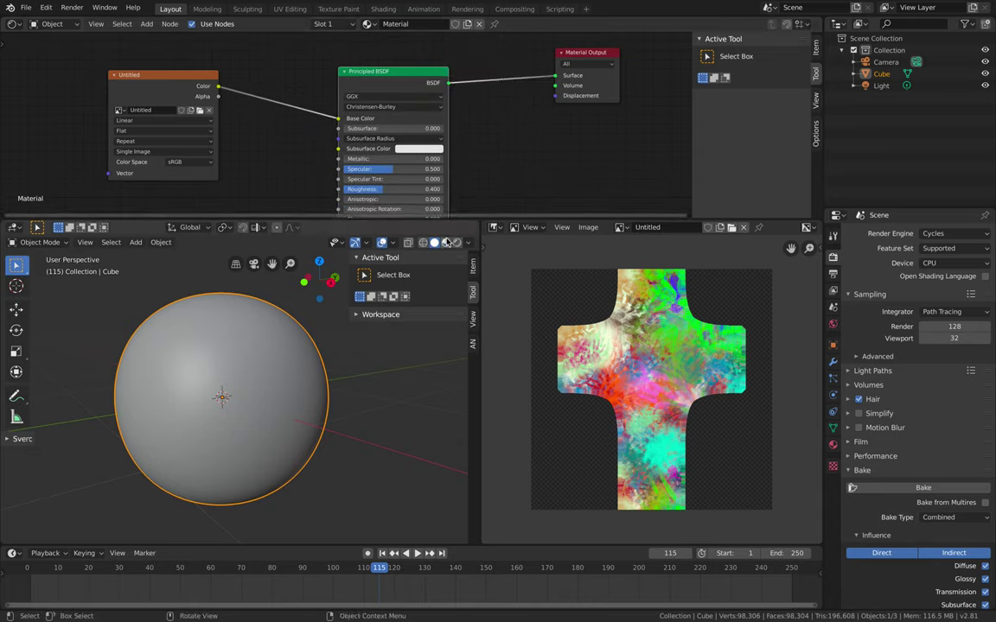
Inspect the textured object from several sides in Rendered shading and set the viewport to Material Preview shading.
{"action": "left_click", "coordinate": [446, 243]}
{"action": "left_click", "coordinate": [456, 243]}
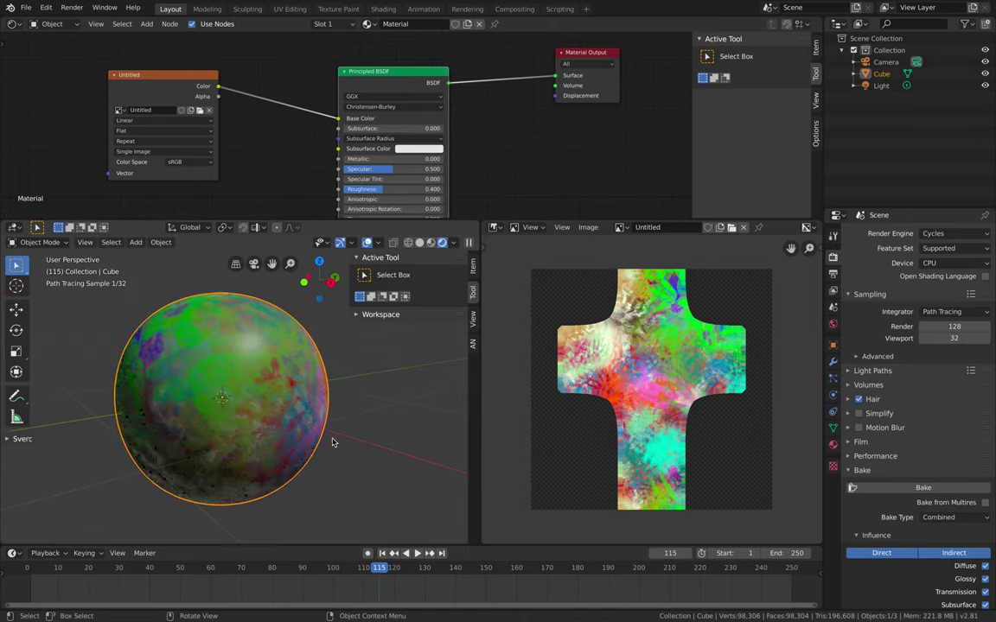
{"action": "mouse_move", "coordinate": [268, 363]}
{"action": "middle_mouse_down"}
{"action": "mouse_move", "coordinate": [282, 373]}
{"action": "mouse_move", "coordinate": [293, 421]}
{"action": "mouse_move", "coordinate": [289, 412]}
{"action": "mouse_move", "coordinate": [318, 434]}
{"action": "middle_mouse_up"}
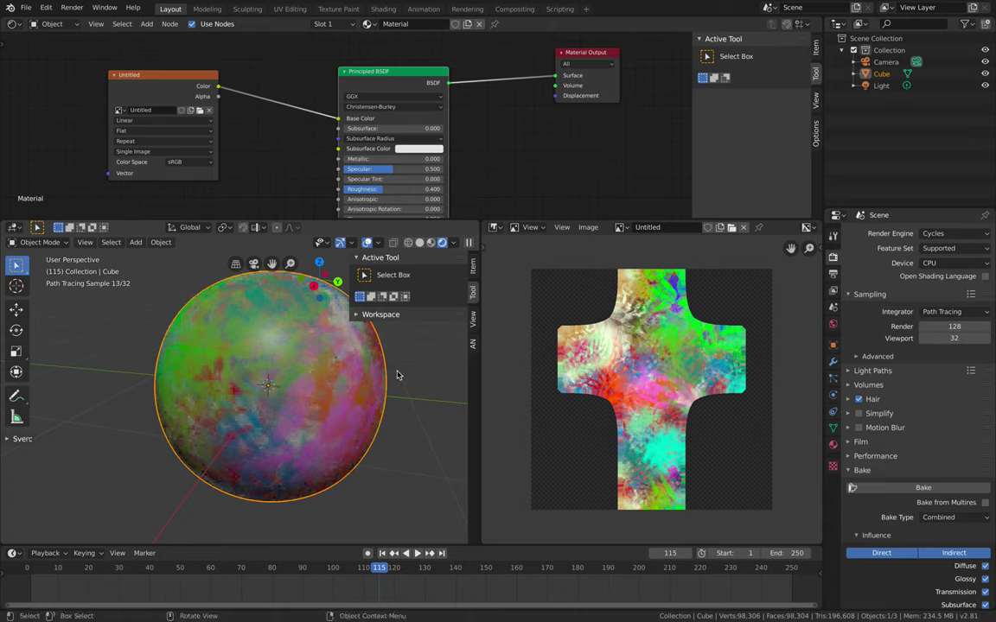
{"action": "middle_click_drag", "start_coordinate": [397, 377], "coordinate": [420, 371]}
{"action": "left_click", "coordinate": [432, 244]}
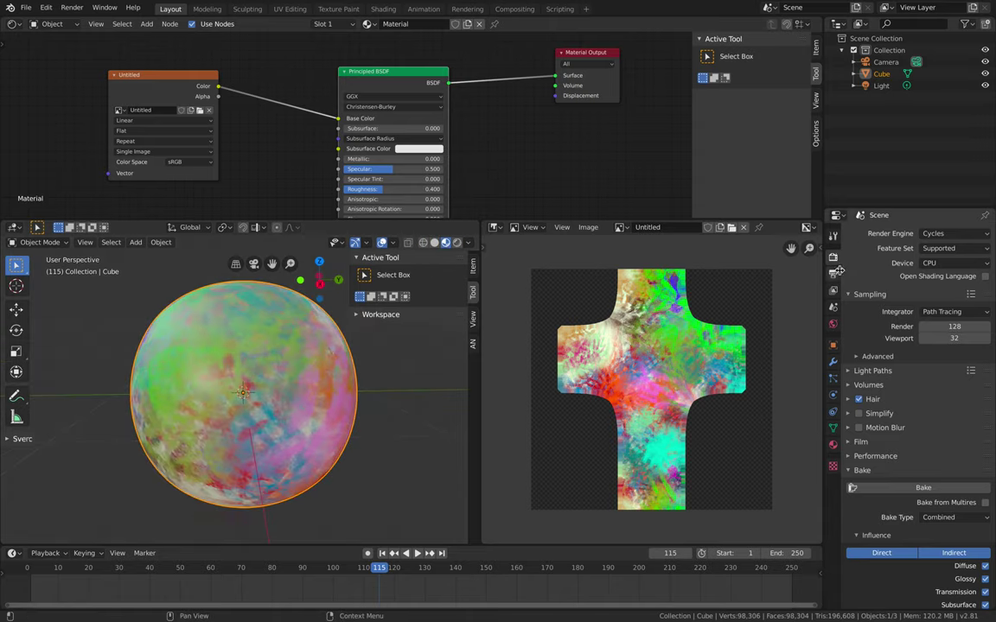
Switch the render engine to Eevee and set the 3D viewport to Rendered shading.
{"action": "left_click", "coordinate": [946, 262]}
{"action": "left_click", "coordinate": [942, 234]}
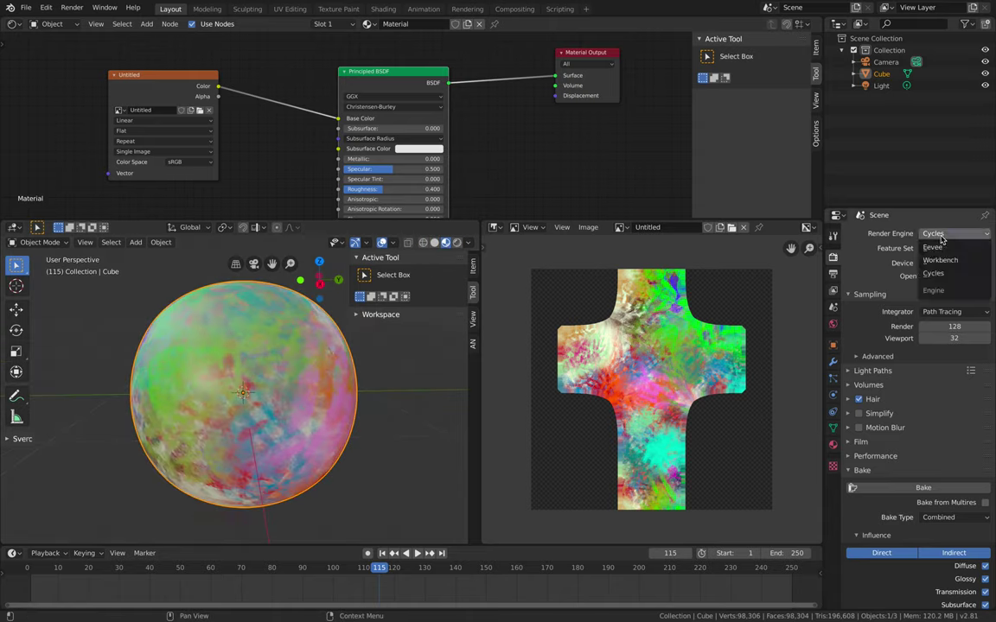
{"action": "left_click", "coordinate": [934, 247]}
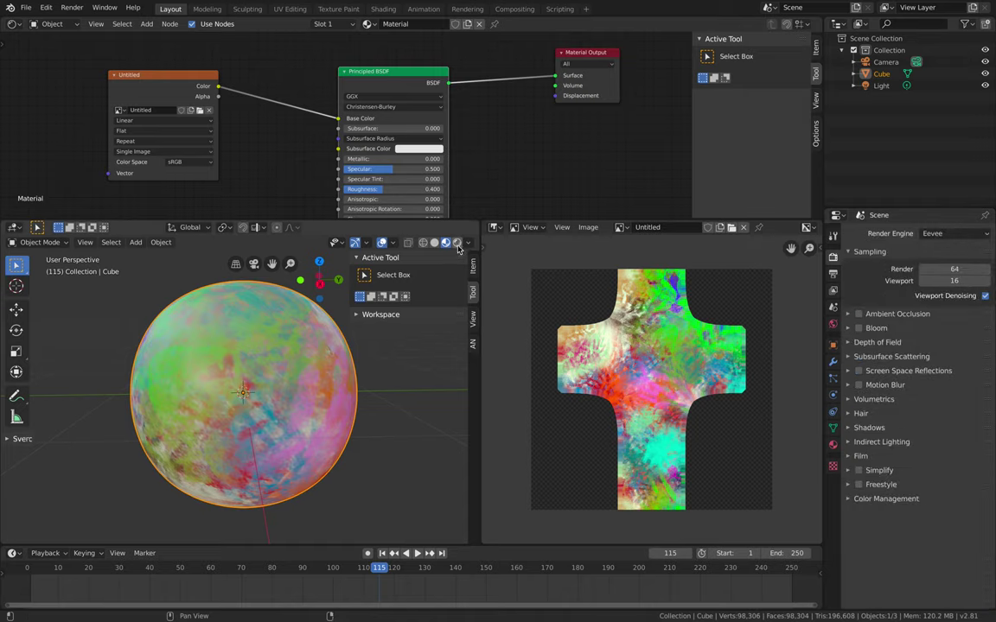
{"action": "left_click", "coordinate": [457, 243]}
Turn the painted object to a new orientation with a free Trackball rotation and save the blend file.
{"action": "key", "text": "r"}
{"action": "key", "text": "r"}
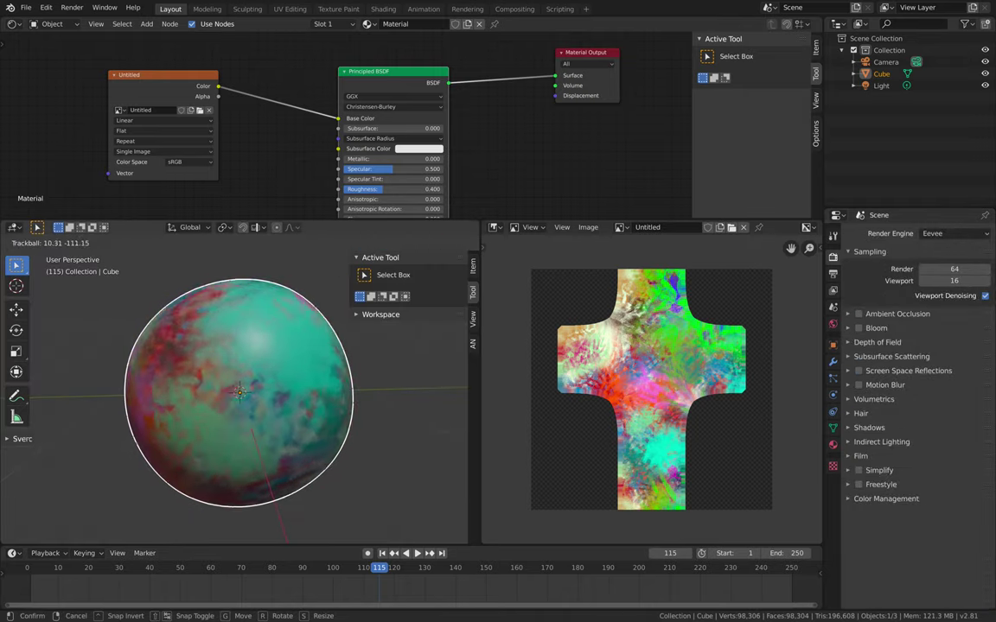
{"action": "left_click", "coordinate": [371, 393]}
{"action": "middle_click_drag", "start_coordinate": [373, 393], "coordinate": [272, 346]}
{"action": "key", "text": "ctrl+s"}
{"action": "scroll", "coordinate": [638, 361], "scroll_direction": "down", "scroll_amount": 1}
{"action": "middle_click_drag", "start_coordinate": [307, 391], "coordinate": [289, 344]}
{"action": "scroll", "coordinate": [306, 369], "scroll_direction": "down", "scroll_amount": 3}
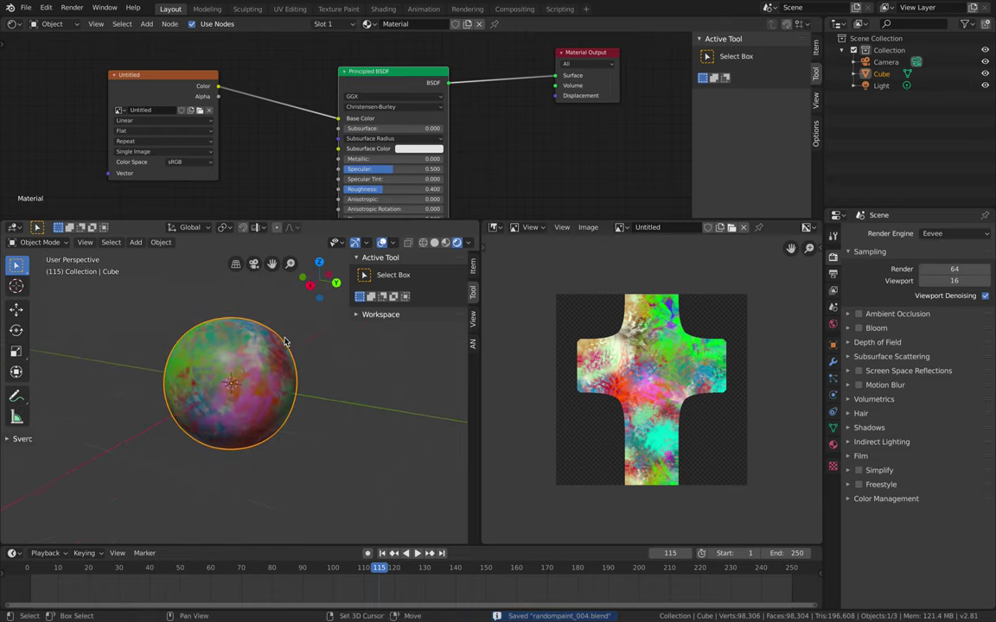
Export the scene as randompaint_004 in glTF Separate format with textures into the SVVertexPaintRandom folder.
{"action": "left_click", "coordinate": [26, 8]}
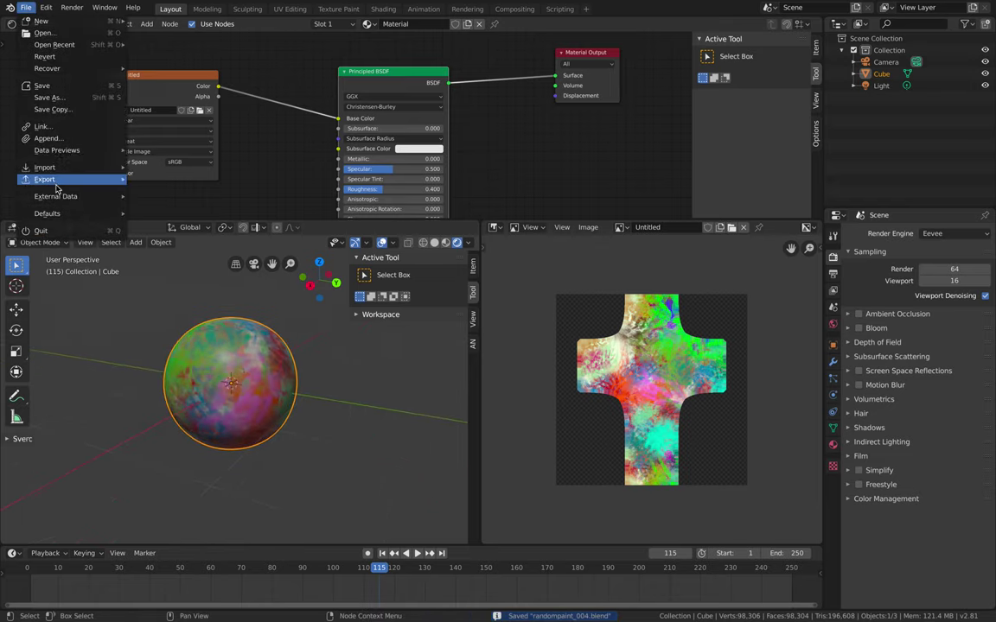
{"action": "mouse_move", "coordinate": [56, 183]}
{"action": "left_click", "coordinate": [180, 245]}
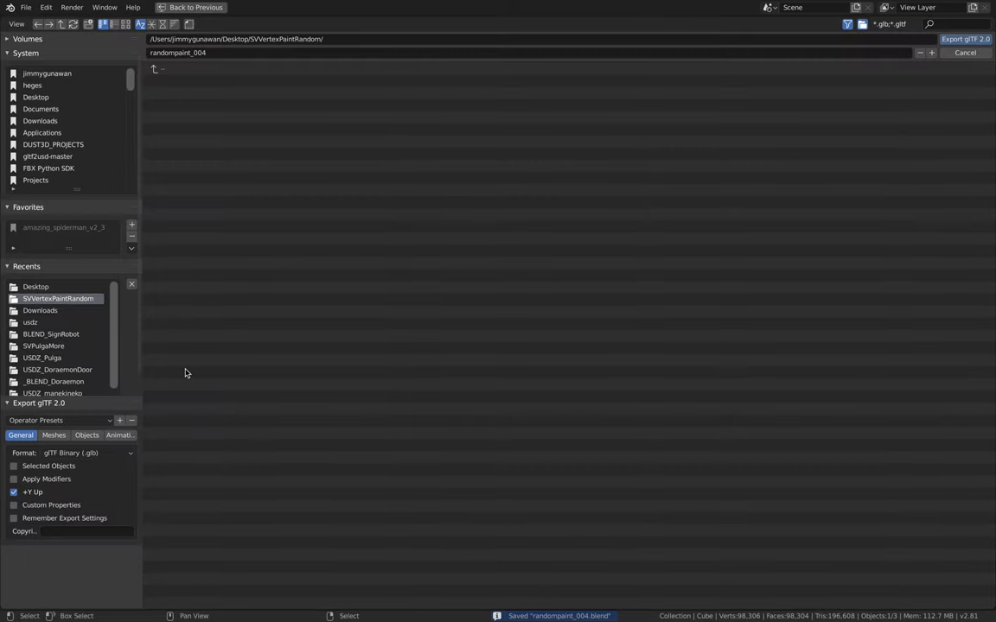
{"action": "left_click", "coordinate": [127, 453]}
{"action": "left_click", "coordinate": [95, 491]}
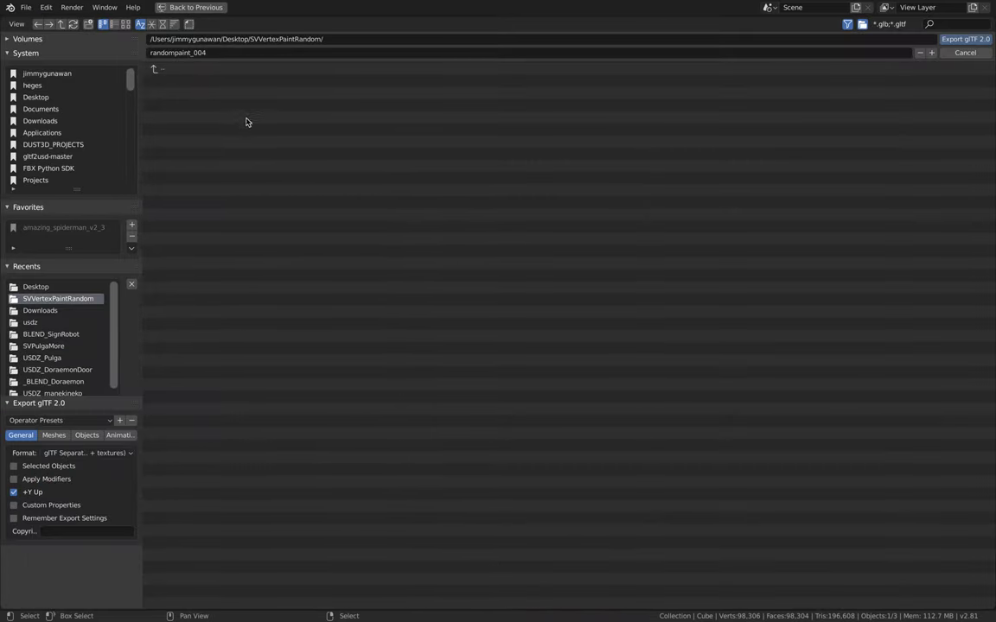
{"action": "left_click", "coordinate": [958, 43]}
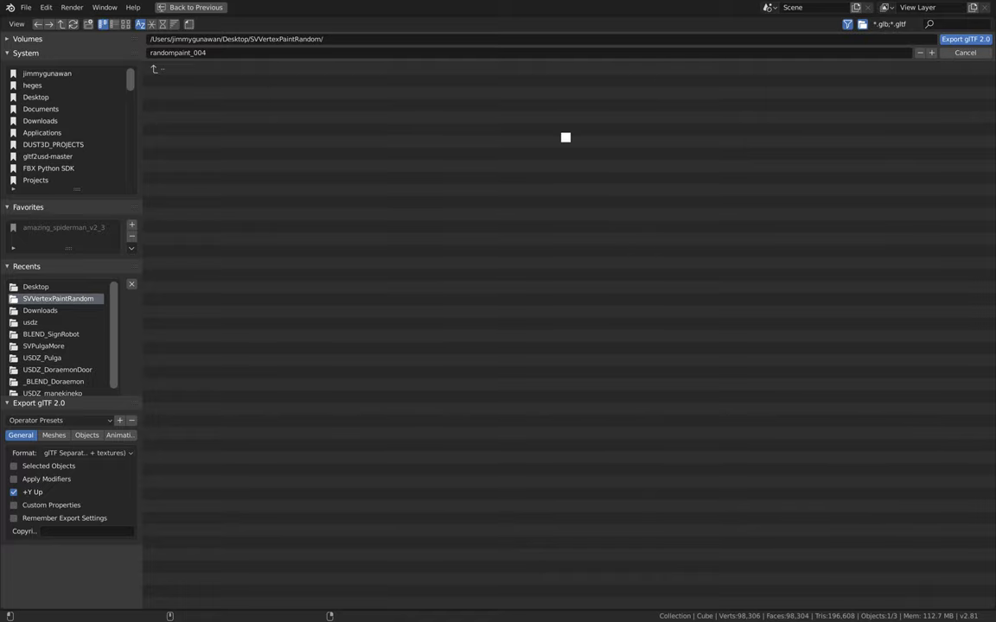
Switch to Finder, launch USD.command and enter usdzconvert at its Terminal prompt.
{"action": "key", "text": "ctrl+Left"}
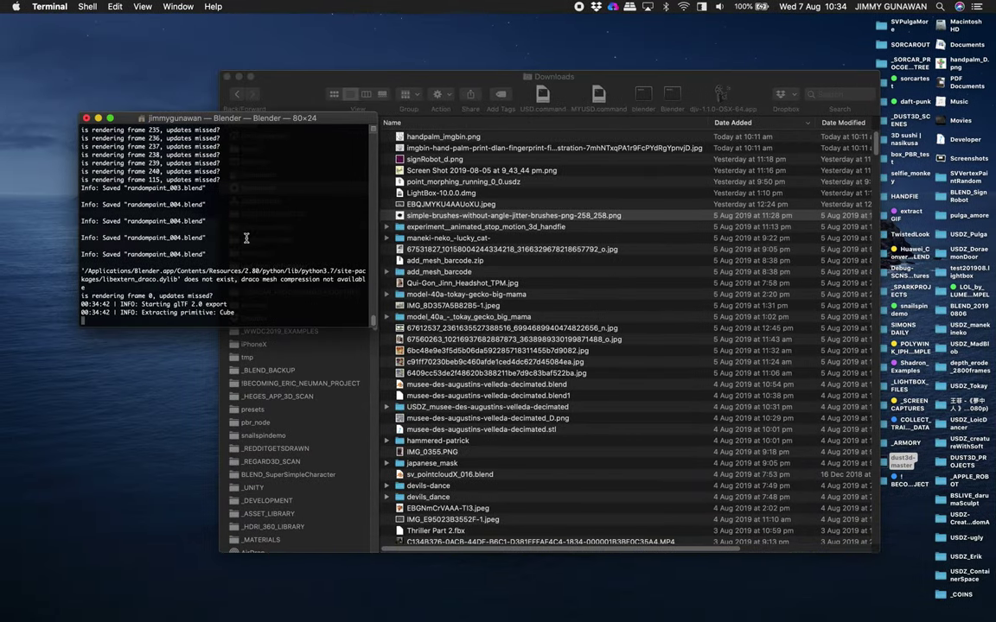
{"action": "left_click_drag", "start_coordinate": [601, 102], "coordinate": [632, 97]}
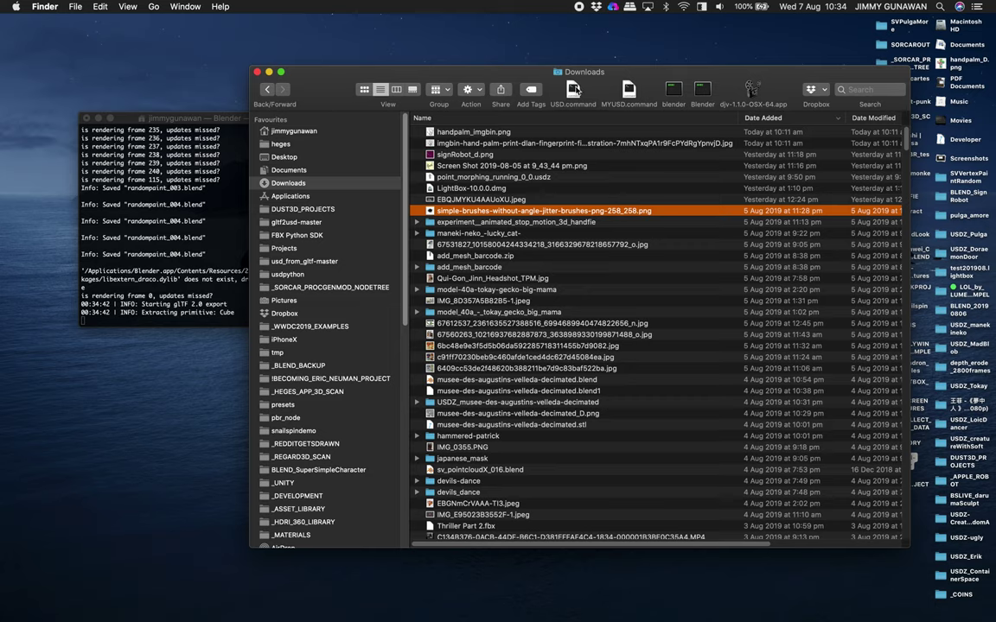
{"action": "left_click", "coordinate": [574, 90]}
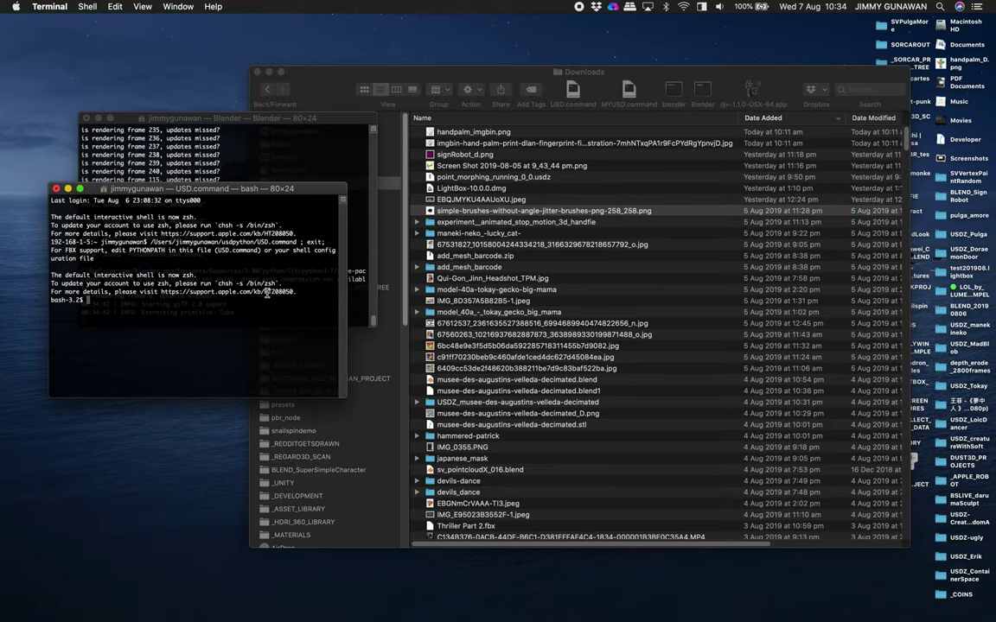
{"action": "key", "text": "super+a"}
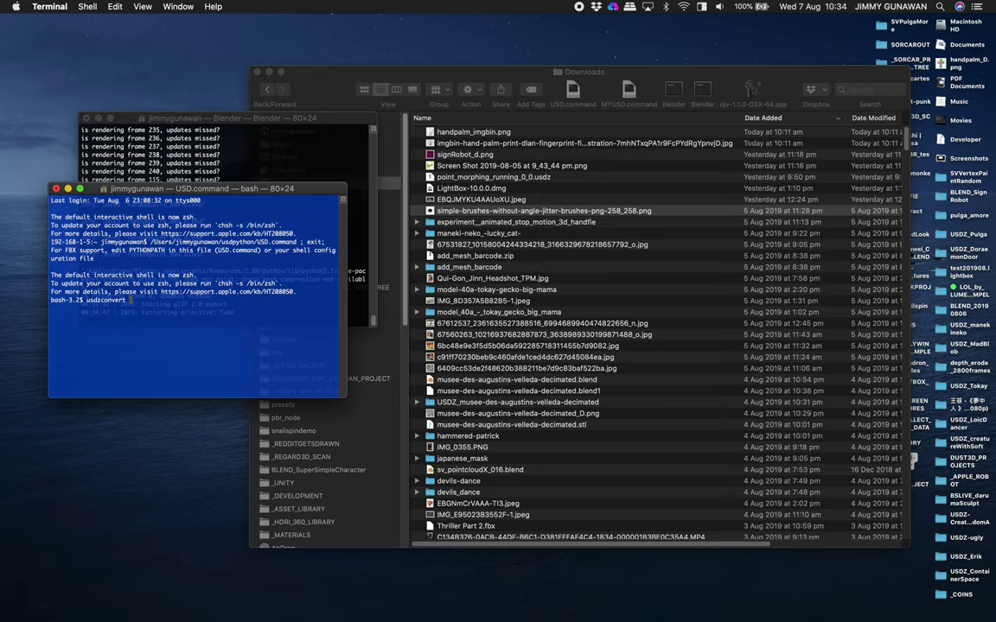
Open the SVVertexPaintRandom folder from the Desktop in Finder.
{"action": "left_click_drag", "start_coordinate": [404, 88], "coordinate": [463, 95]}
{"action": "left_click", "coordinate": [386, 165]}
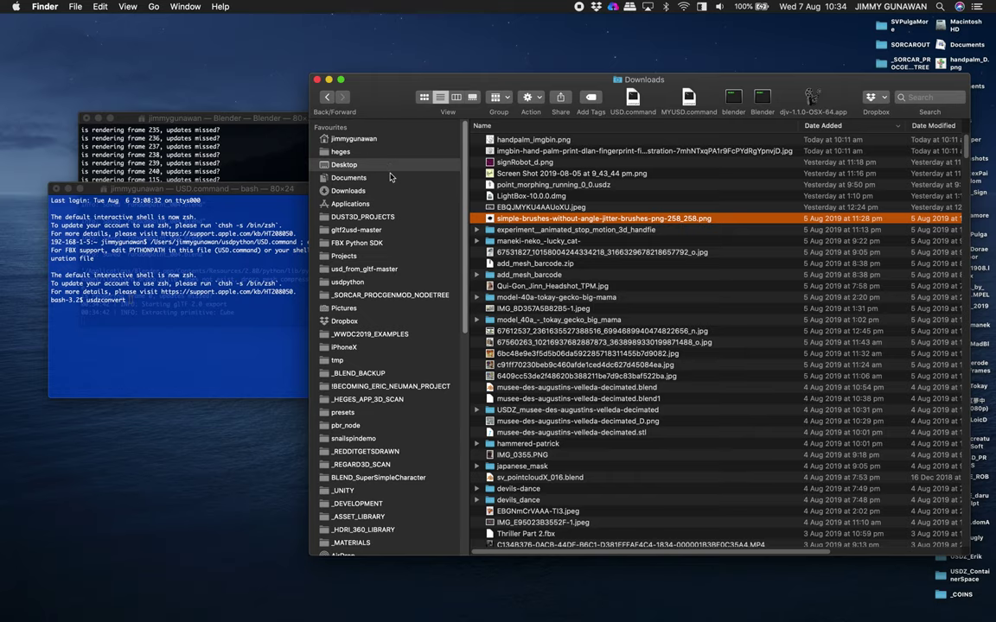
{"action": "double_click", "coordinate": [499, 141]}
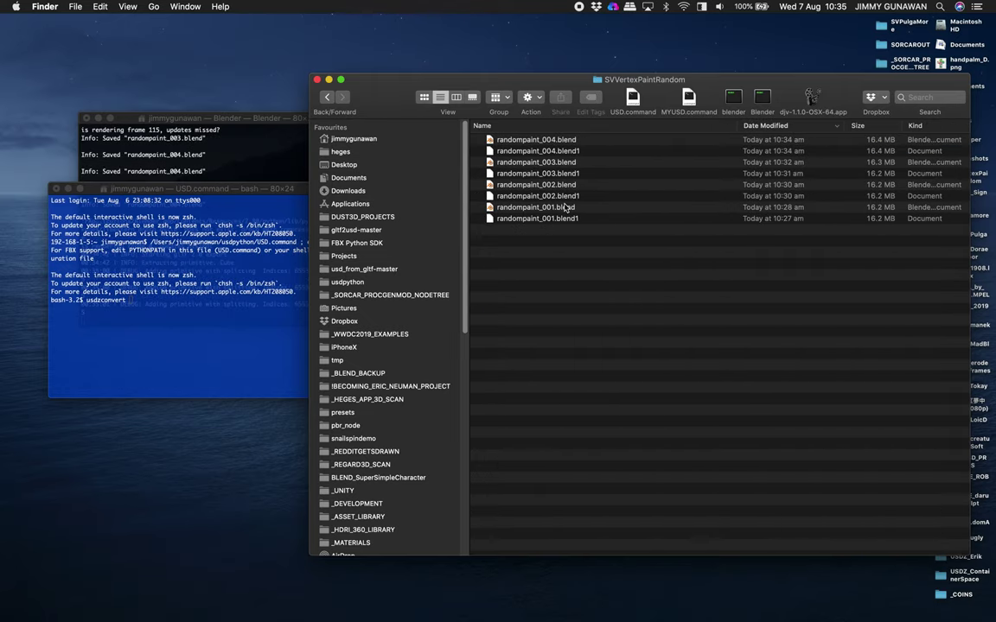
Separate the two Terminal windows and check the glTF export's progress in the log, the Finder folder and Blender.
{"action": "left_click_drag", "start_coordinate": [281, 189], "coordinate": [248, 281]}
{"action": "left_click", "coordinate": [223, 205]}
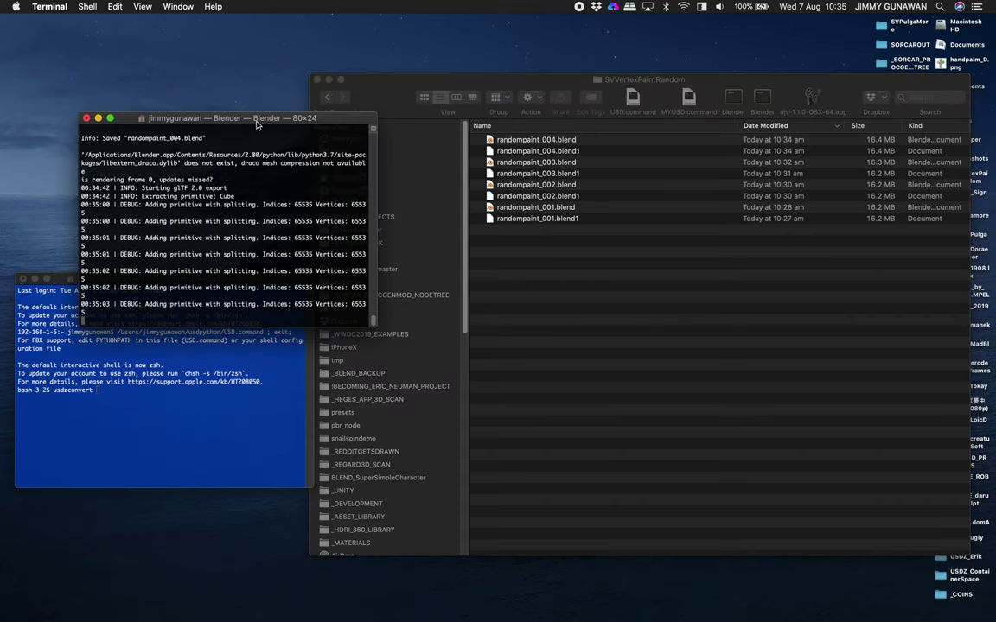
{"action": "left_click_drag", "start_coordinate": [232, 117], "coordinate": [206, 70]}
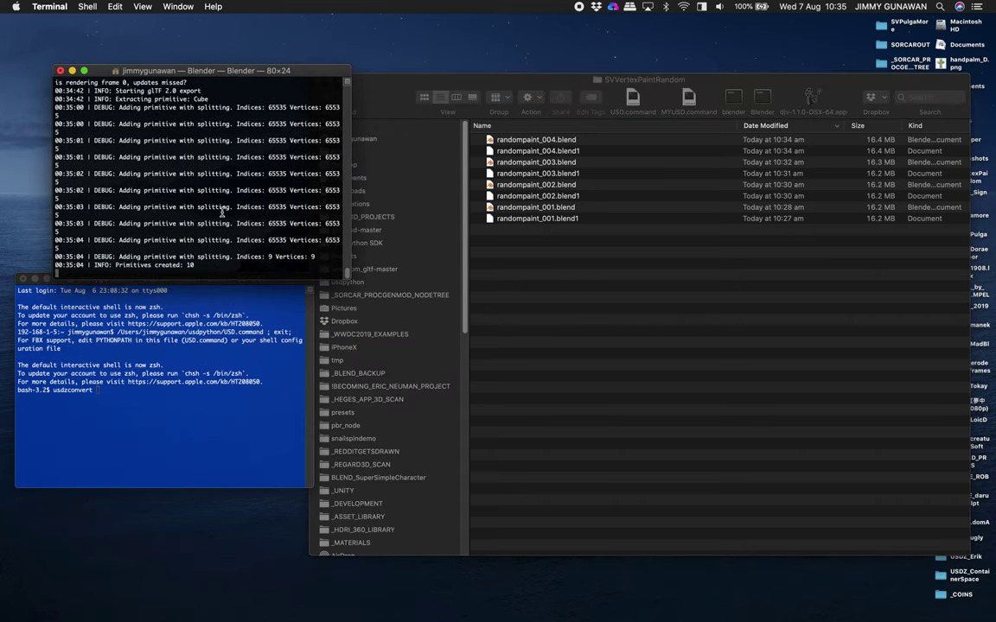
{"action": "left_click", "coordinate": [425, 251]}
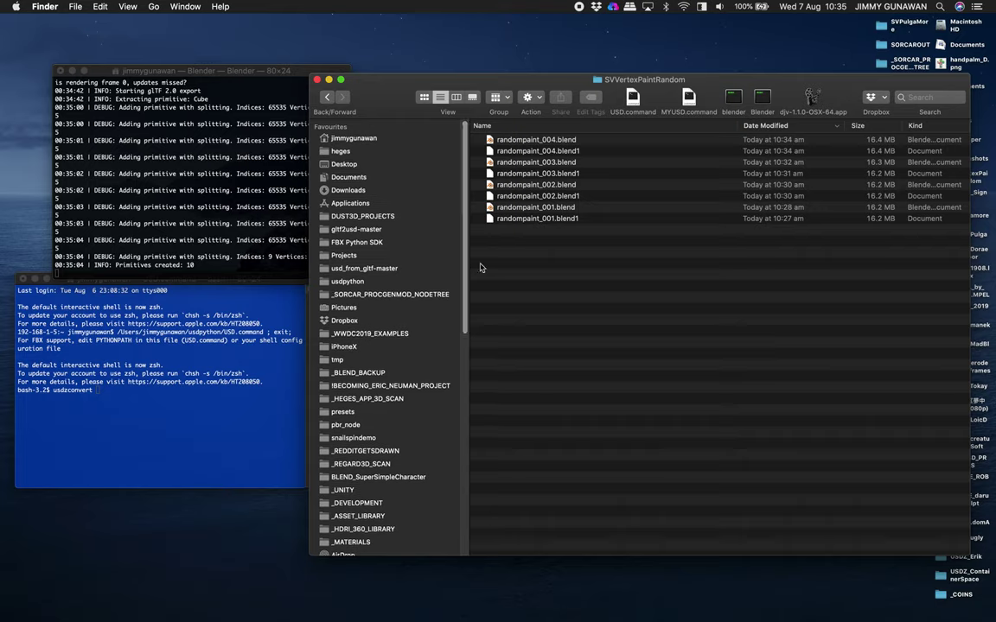
{"action": "key", "text": "ctrl+Right"}
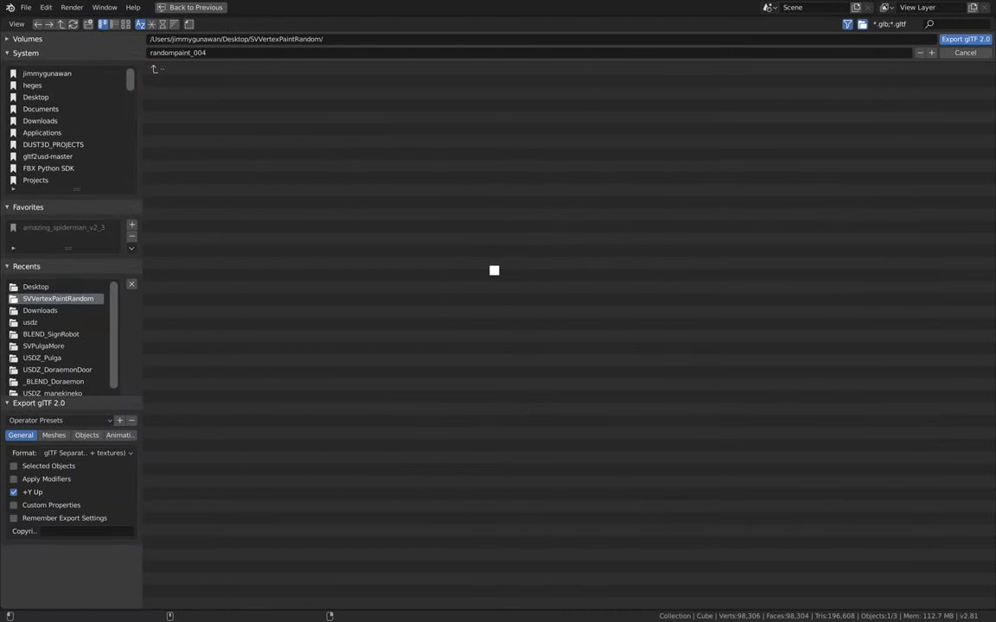
{"action": "key", "text": "ctrl+Left"}
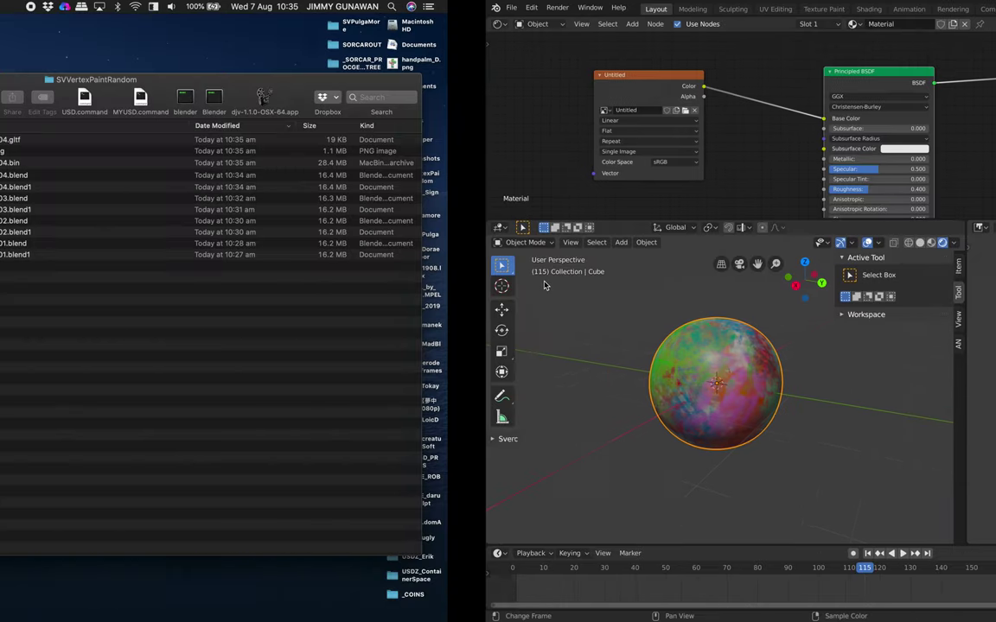
Examine the exported glTF, PNG and BIN files in the SVVertexPaintRandom folder.
{"action": "left_click", "coordinate": [549, 141]}
{"action": "left_click", "coordinate": [548, 151]}
{"action": "left_click", "coordinate": [554, 142]}
{"action": "left_click", "coordinate": [562, 163]}
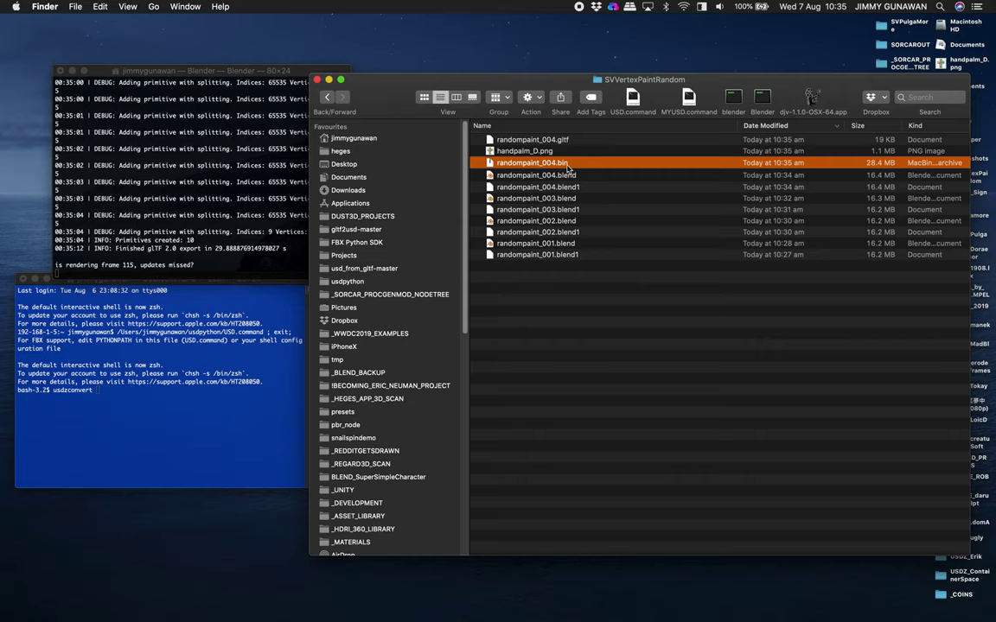
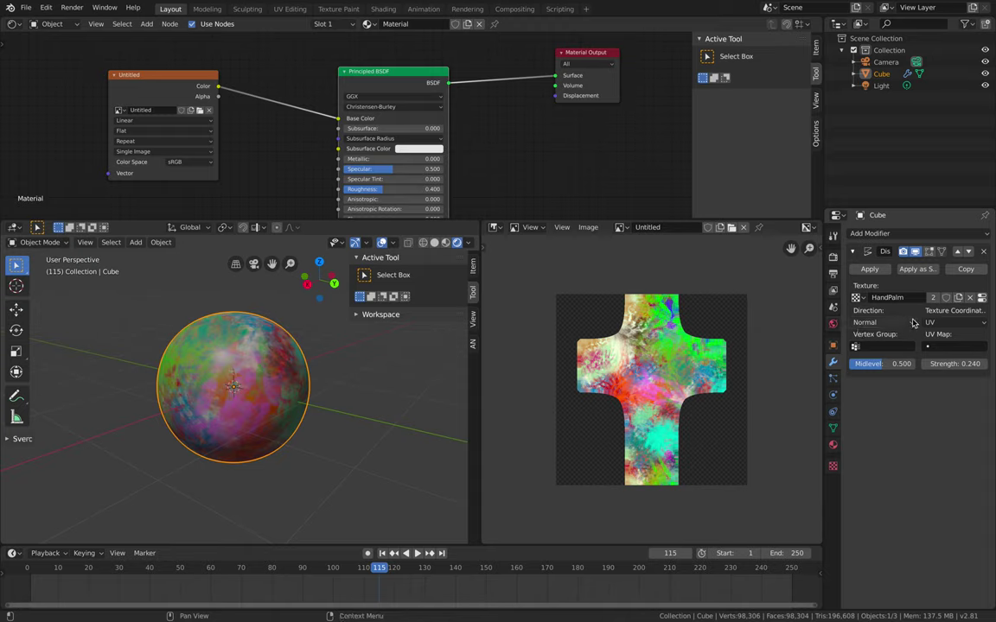
Replace the image file of the Displace modifier's HandPalm texture with handpalm_D.png from the SVVertexPaintRandom folder.
{"action": "left_click", "coordinate": [982, 298]}
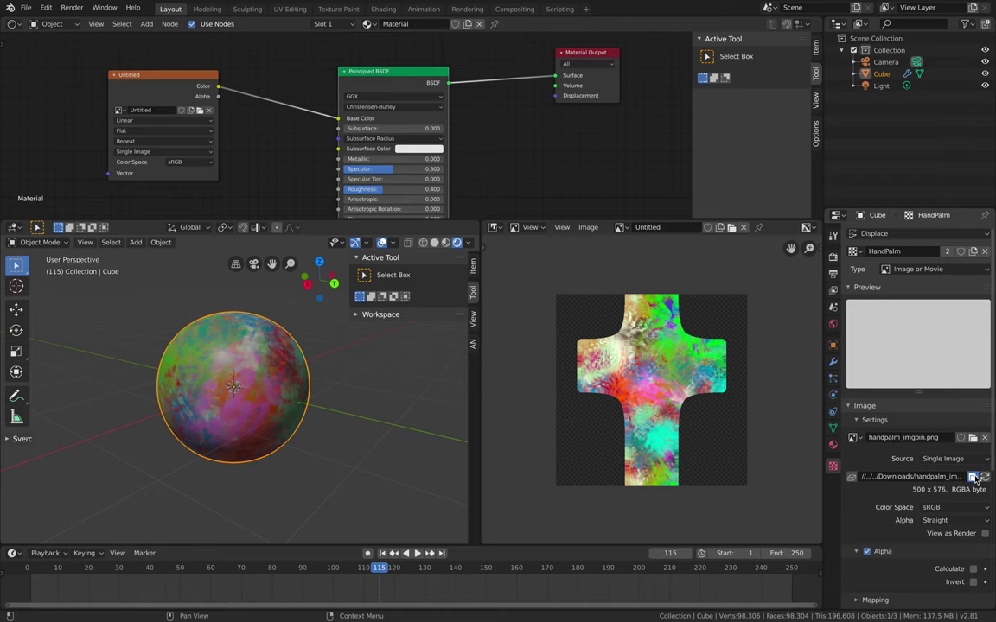
{"action": "left_click", "coordinate": [974, 479]}
{"action": "left_click", "coordinate": [81, 97]}
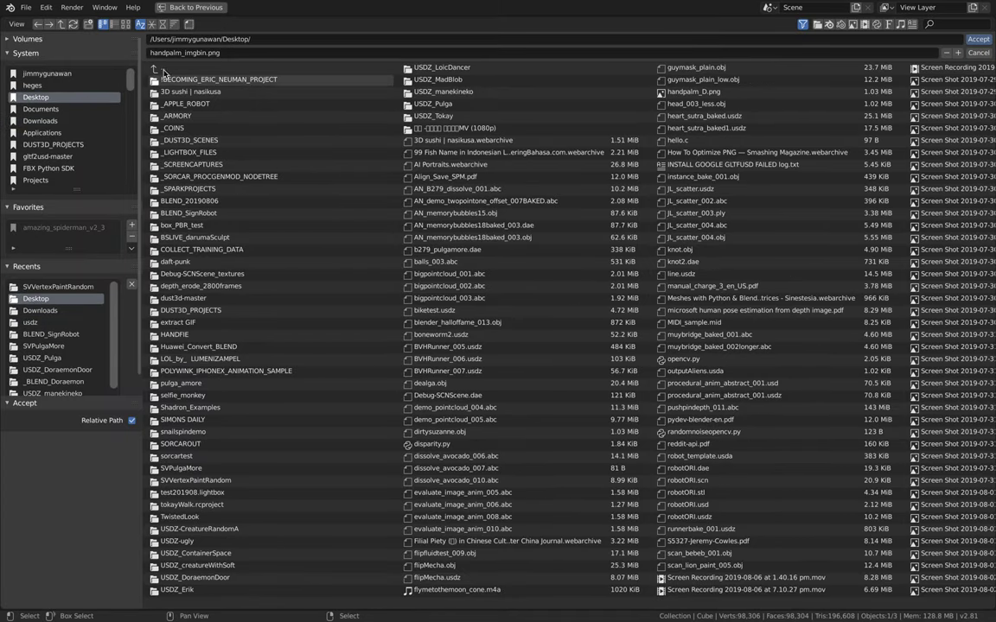
{"action": "left_click", "coordinate": [161, 24]}
{"action": "left_click", "coordinate": [188, 80]}
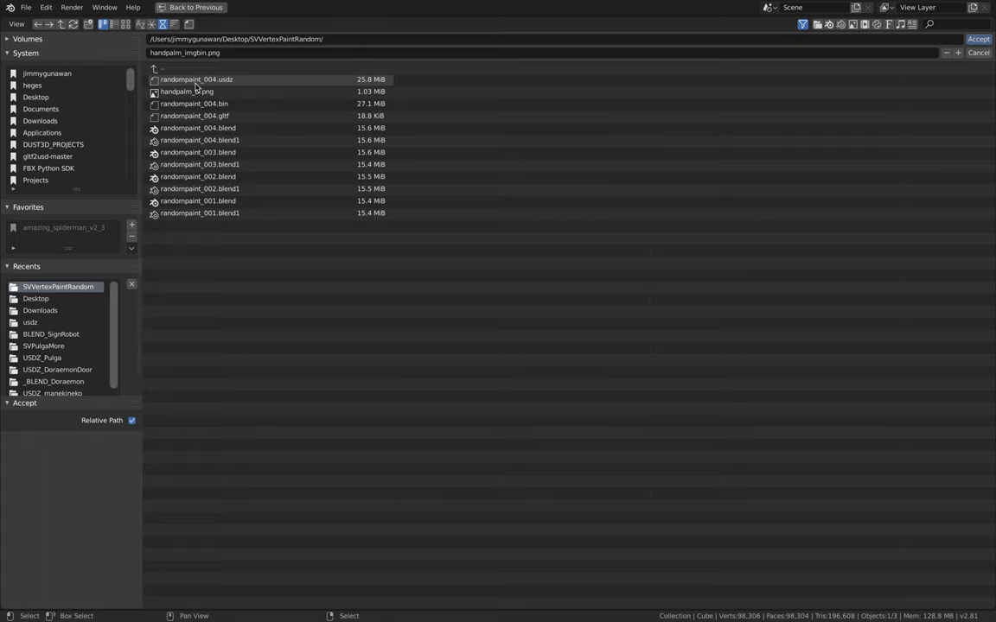
{"action": "double_click", "coordinate": [190, 91]}
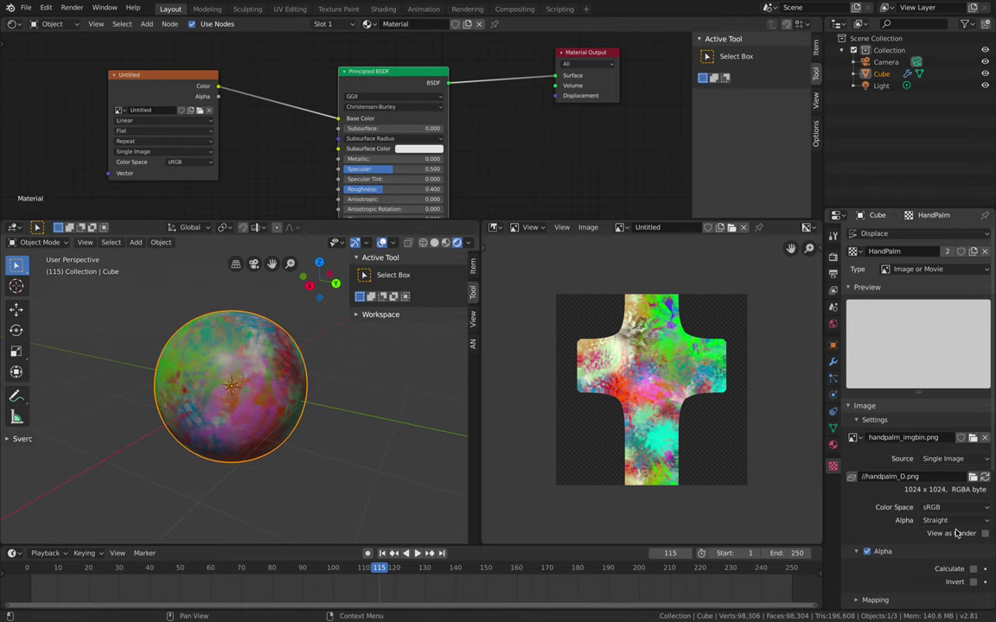
{"action": "left_click", "coordinate": [985, 535]}
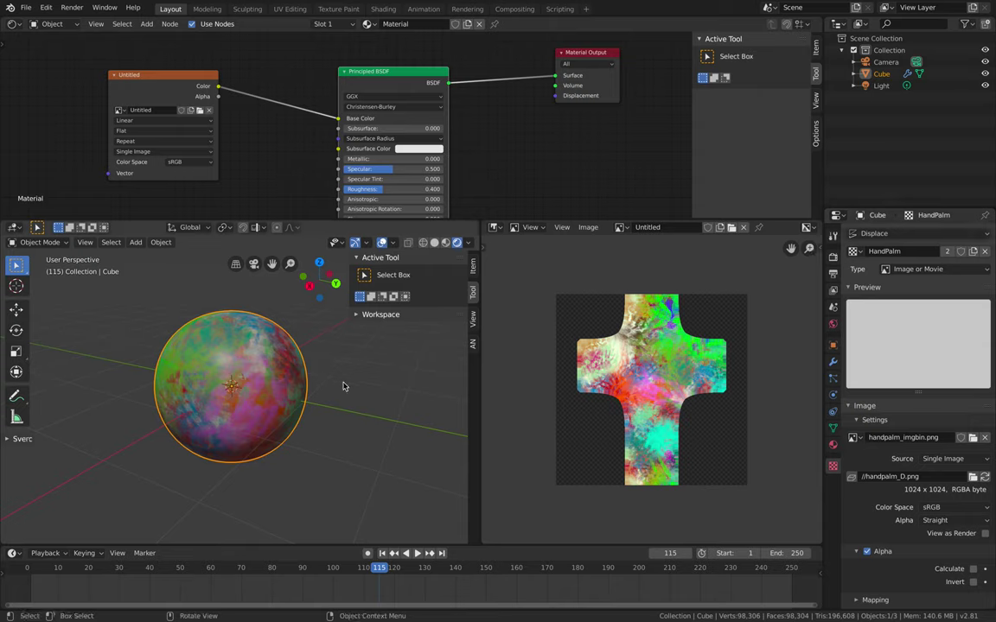
Remove the existing Displace modifier and add a fresh Displace modifier with a new texture.
{"action": "left_click", "coordinate": [833, 364]}
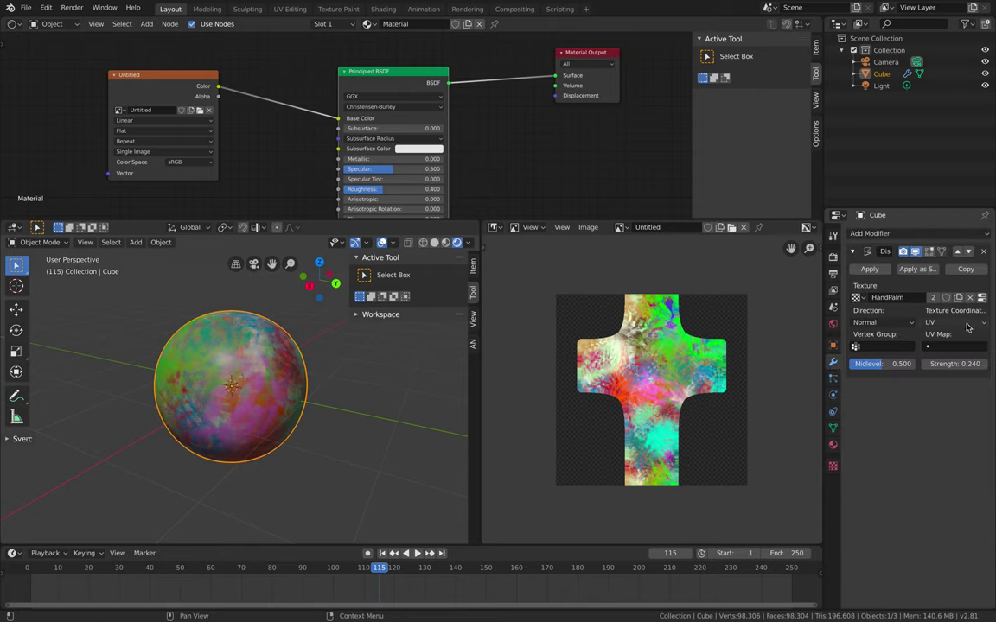
{"action": "left_click", "coordinate": [984, 251]}
{"action": "left_click", "coordinate": [899, 233]}
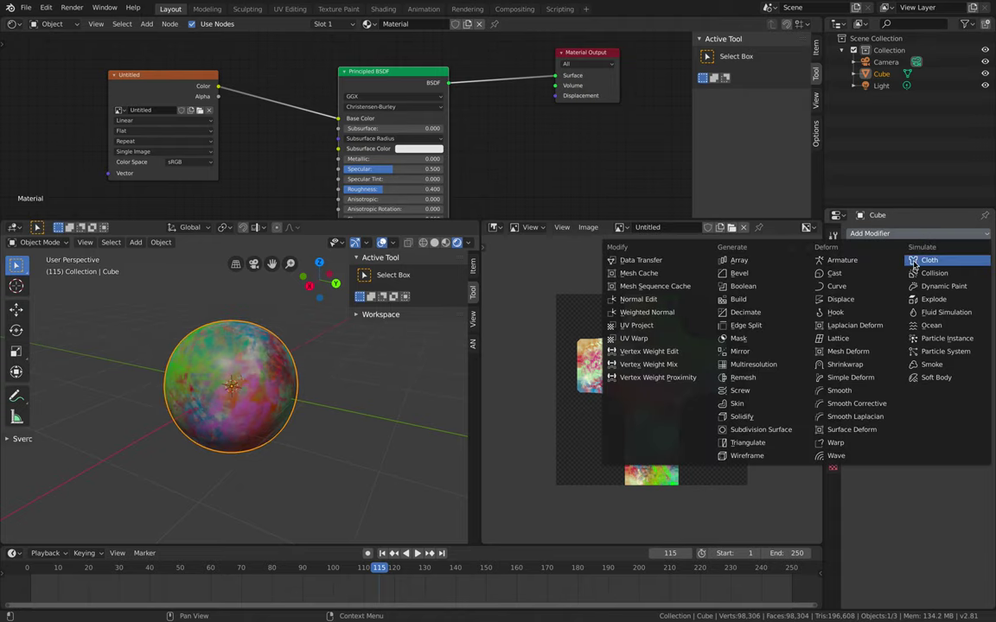
{"action": "left_click", "coordinate": [865, 299]}
{"action": "left_click", "coordinate": [908, 299]}
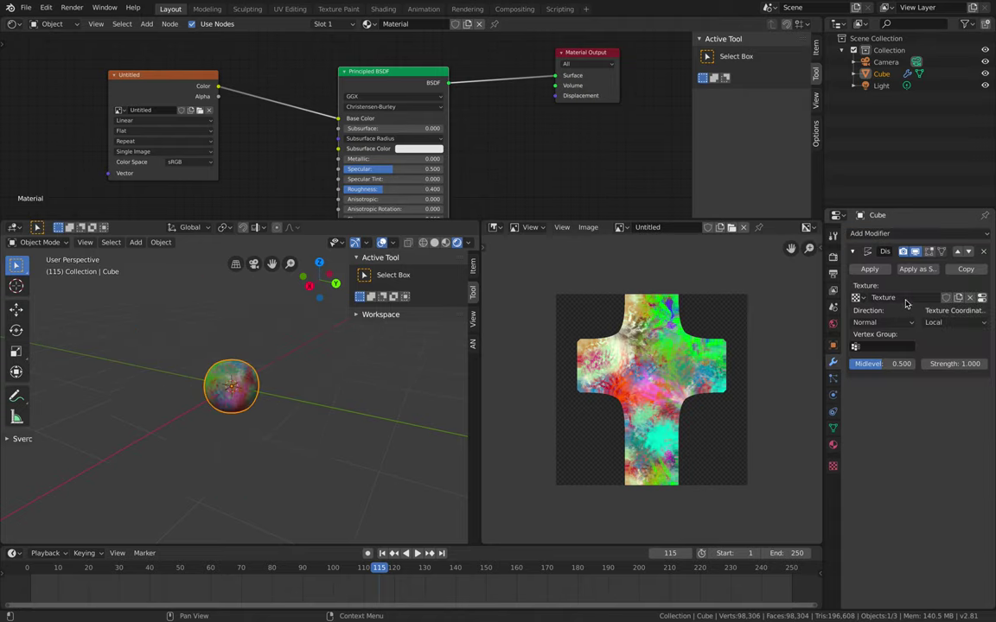
Load handpalm_D.png from the SVVertexPaintRandom folder as the new displacement texture's image.
{"action": "left_click", "coordinate": [982, 298]}
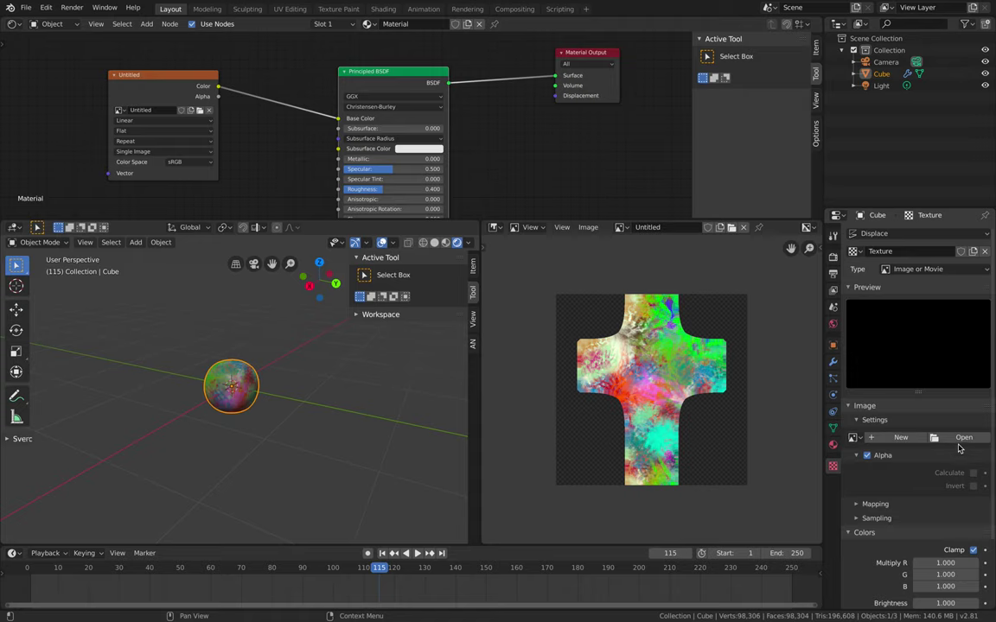
{"action": "left_click", "coordinate": [962, 439]}
{"action": "left_click", "coordinate": [173, 81]}
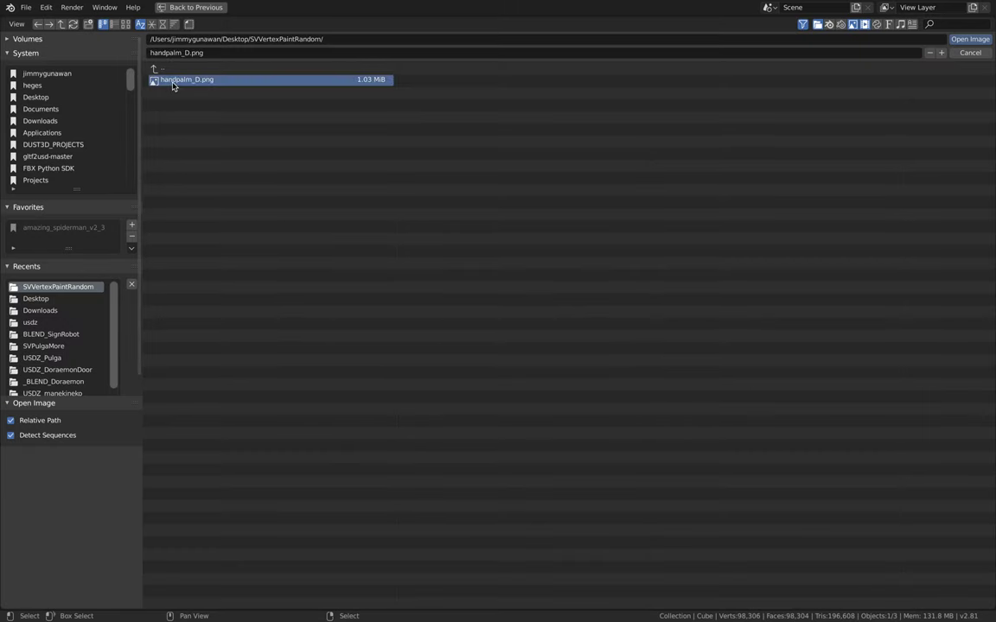
{"action": "double_click", "coordinate": [173, 83]}
Set the Displace modifier's texture coordinates to UV and its strength to 0.100.
{"action": "left_click", "coordinate": [834, 364]}
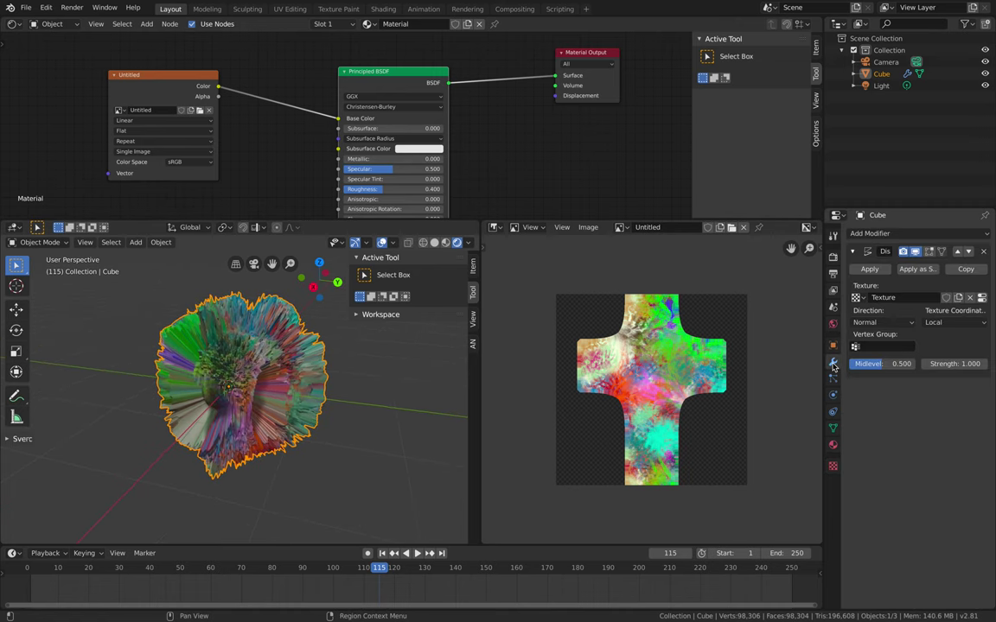
{"action": "left_click_drag", "start_coordinate": [954, 363], "coordinate": [901, 363]}
{"action": "middle_click_drag", "start_coordinate": [289, 471], "coordinate": [328, 432]}
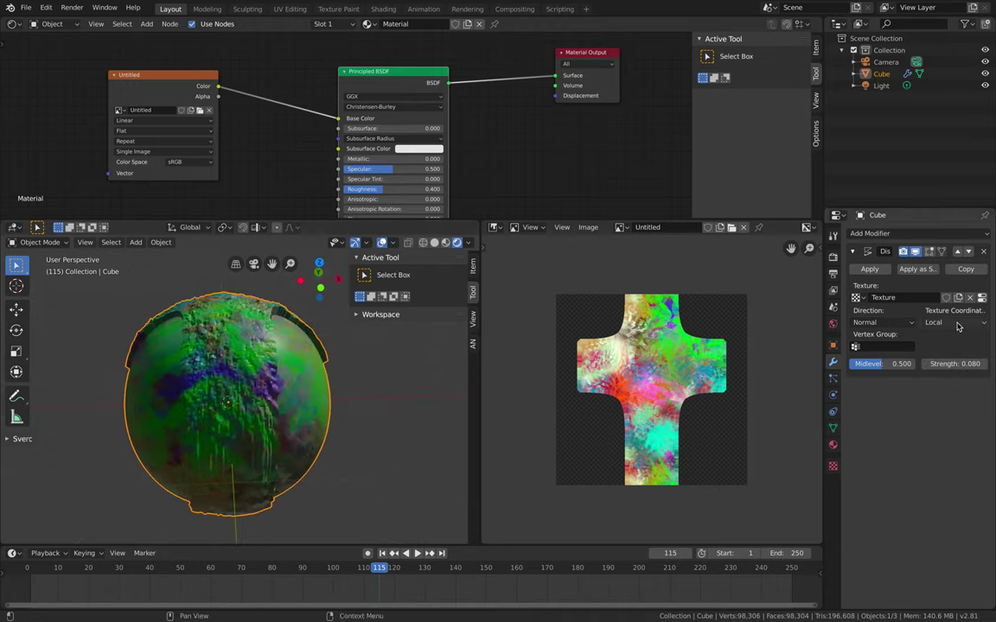
{"action": "left_click", "coordinate": [951, 322]}
{"action": "left_click", "coordinate": [845, 339]}
{"action": "middle_click_drag", "start_coordinate": [278, 396], "coordinate": [251, 397]}
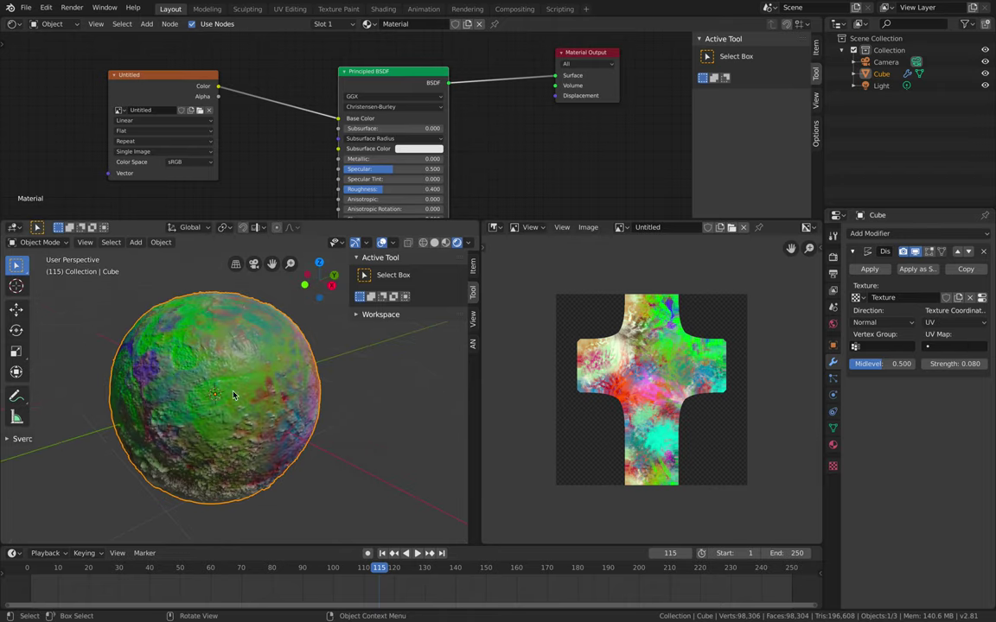
{"action": "mouse_move", "coordinate": [956, 363]}
{"action": "left_mouse_down"}
{"action": "mouse_move", "coordinate": [964, 363]}
{"action": "mouse_move", "coordinate": [951, 363]}
{"action": "left_mouse_up"}
{"action": "middle_click_drag", "start_coordinate": [253, 370], "coordinate": [208, 352]}
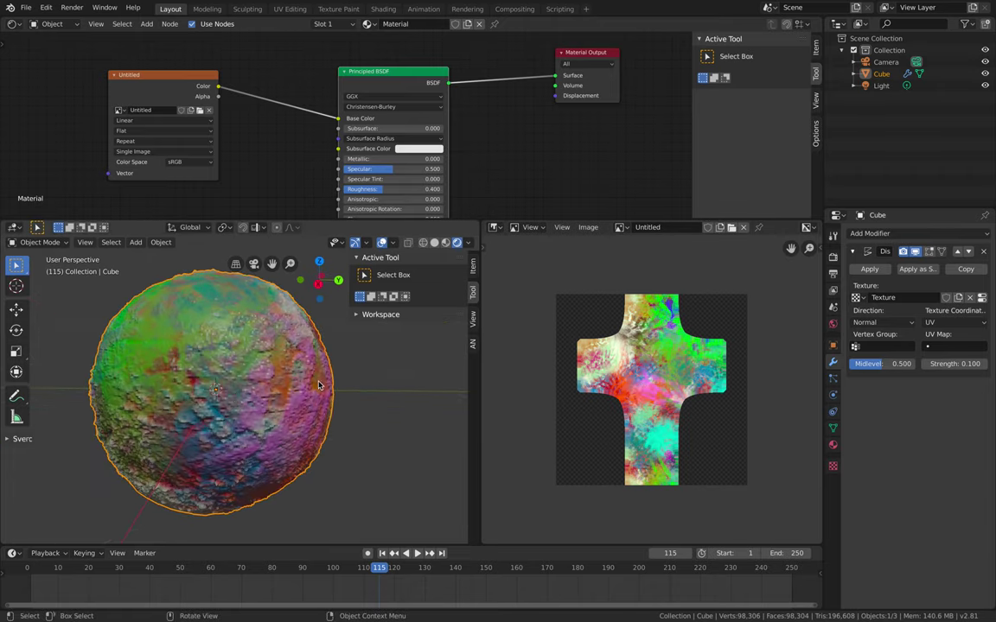
Save the Blender file with the displaced cube.
{"action": "key", "text": "ctrl+s"}
{"action": "middle_click_drag", "start_coordinate": [319, 390], "coordinate": [341, 397]}
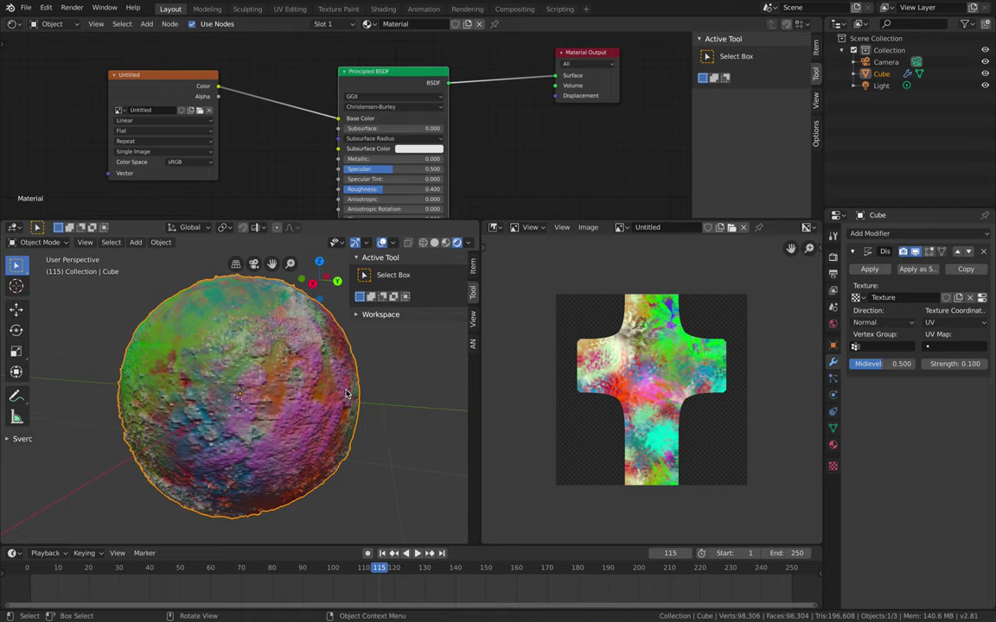
{"action": "middle_click_drag", "start_coordinate": [363, 406], "coordinate": [349, 396]}
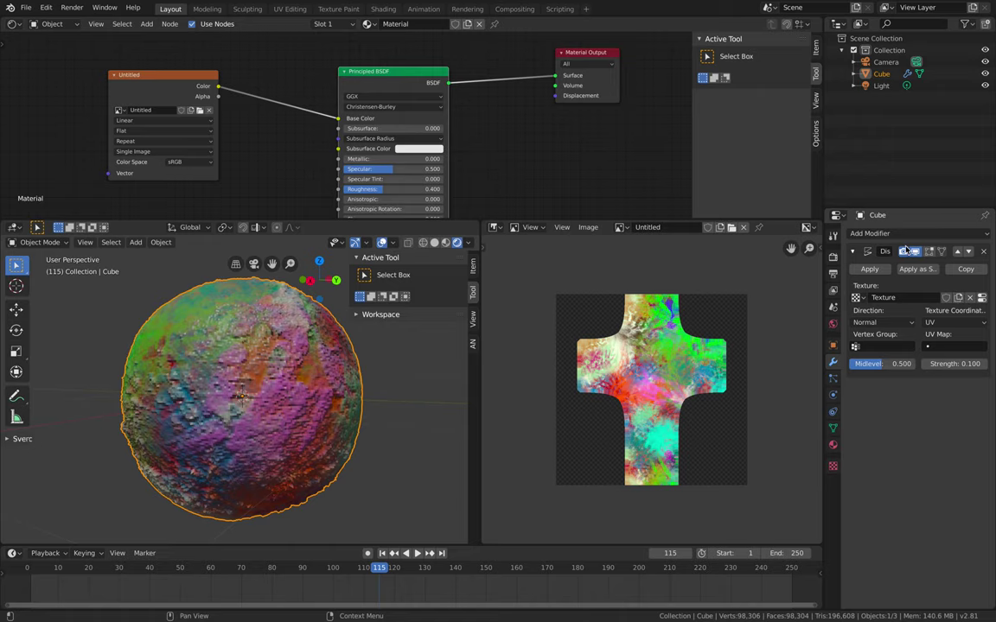
Add a Decimate modifier below the Displace modifier and set its collapse ratio to 0.1.
{"action": "left_click", "coordinate": [907, 235]}
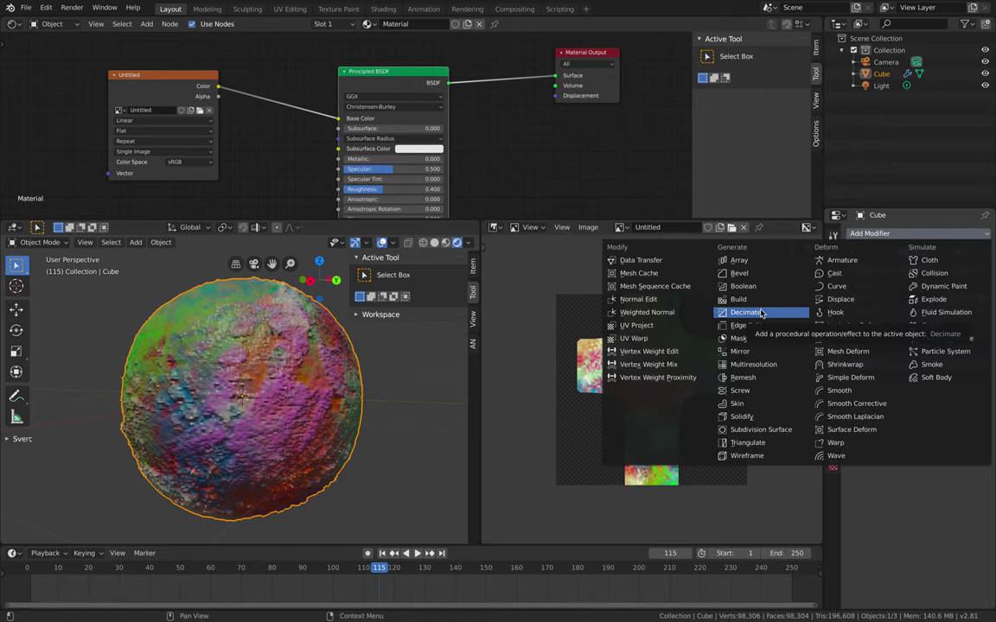
{"action": "left_click", "coordinate": [744, 312]}
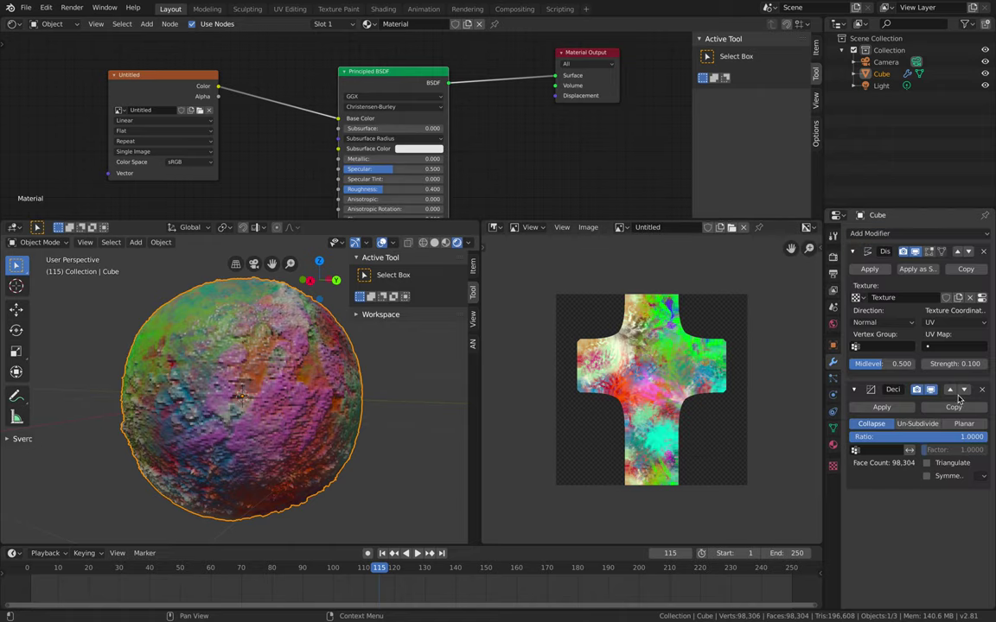
{"action": "left_click_drag", "start_coordinate": [951, 436], "coordinate": [946, 439]}
{"action": "left_click", "coordinate": [946, 438]}
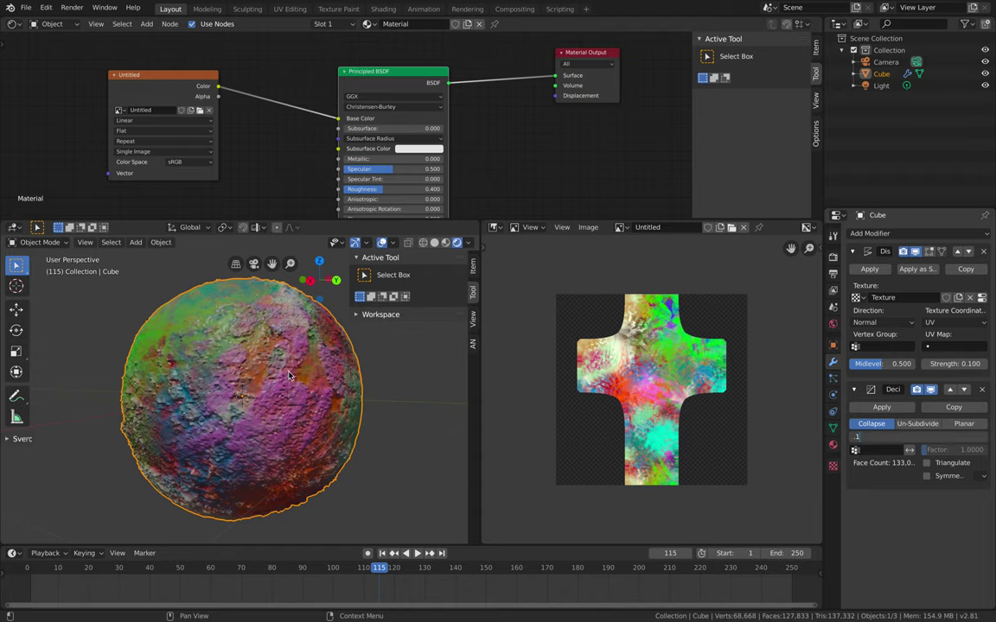
{"action": "key", "text": "Return"}
{"action": "middle_click_drag", "start_coordinate": [334, 381], "coordinate": [357, 385]}
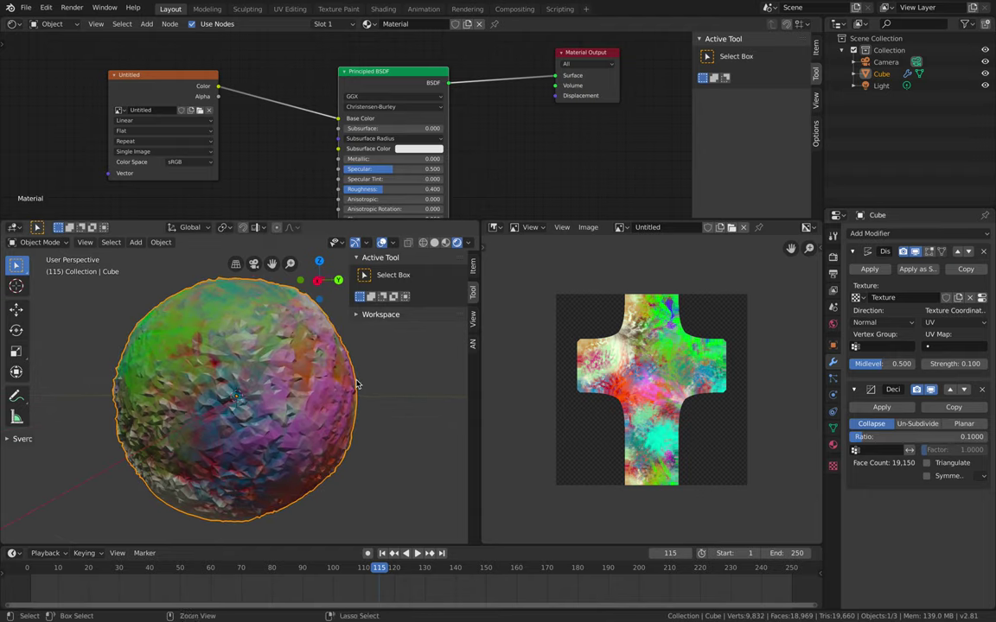
Apply Shade Smooth to the decimated cube.
{"action": "key", "text": "F3"}
{"action": "type", "text": "smoo"}
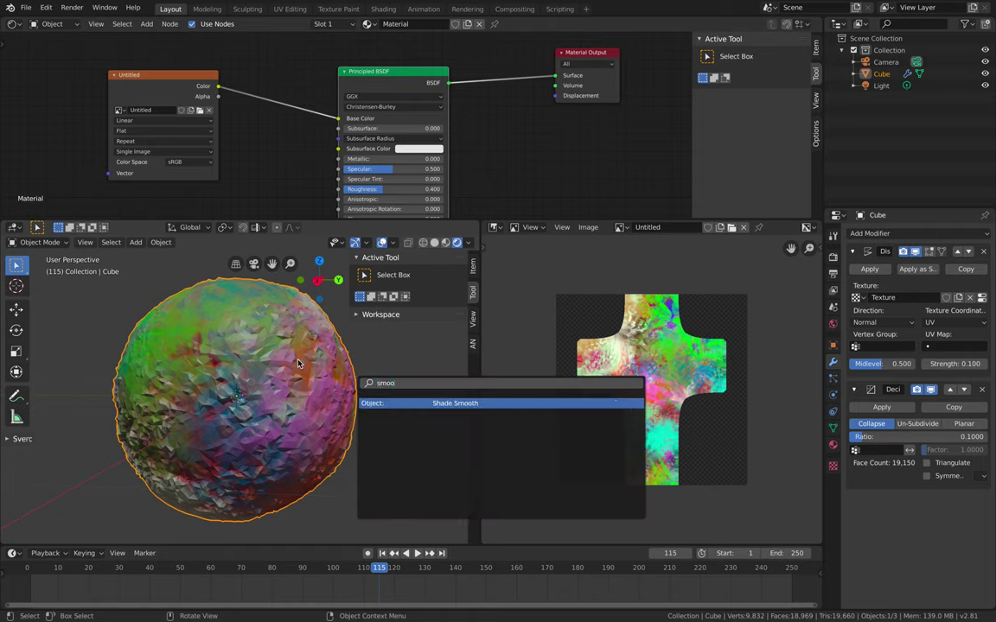
{"action": "key", "text": "Return"}
{"action": "middle_click_drag", "start_coordinate": [276, 332], "coordinate": [205, 339]}
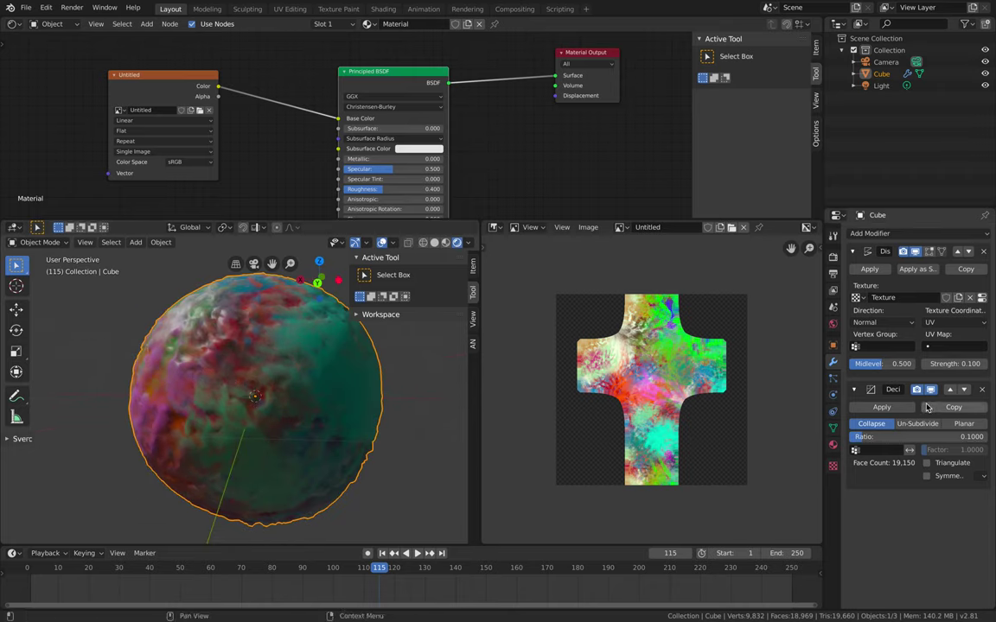
Set the Decimate modifier's ratio to 0.5 and save the file.
{"action": "left_click", "coordinate": [934, 437]}
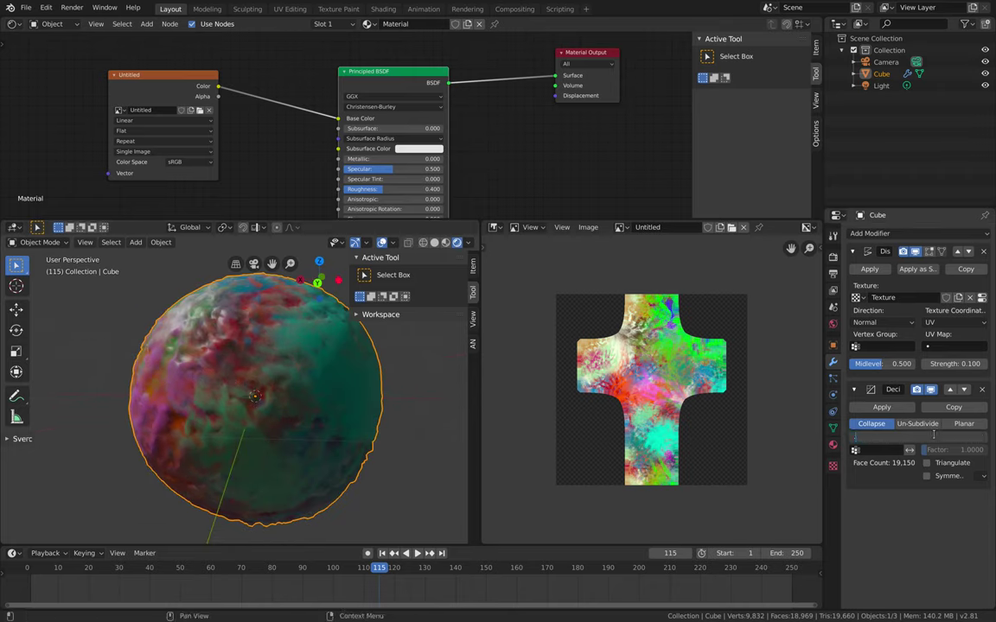
{"action": "type", "text": ".5"}
{"action": "key", "text": "Return"}
{"action": "scroll", "coordinate": [639, 360], "scroll_direction": "up", "scroll_amount": 3}
{"action": "mouse_move", "coordinate": [380, 363]}
{"action": "middle_mouse_down"}
{"action": "mouse_move", "coordinate": [418, 400]}
{"action": "mouse_move", "coordinate": [484, 381]}
{"action": "mouse_move", "coordinate": [311, 382]}
{"action": "mouse_move", "coordinate": [370, 378]}
{"action": "middle_mouse_up"}
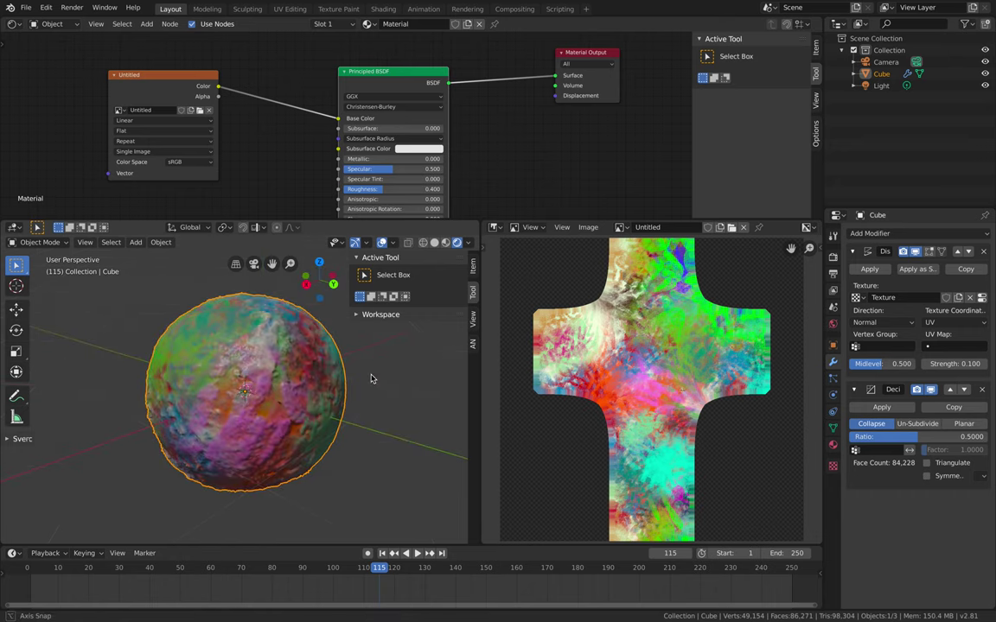
{"action": "key", "text": "ctrl+s"}
Connect the image texture's Color to the Principled BSDF's Metallic input and set Roughness to 0.375.
{"action": "left_click_drag", "start_coordinate": [187, 77], "coordinate": [178, 108]}
{"action": "middle_click_drag", "start_coordinate": [178, 108], "coordinate": [191, 77]}
{"action": "left_click_drag", "start_coordinate": [231, 93], "coordinate": [350, 127]}
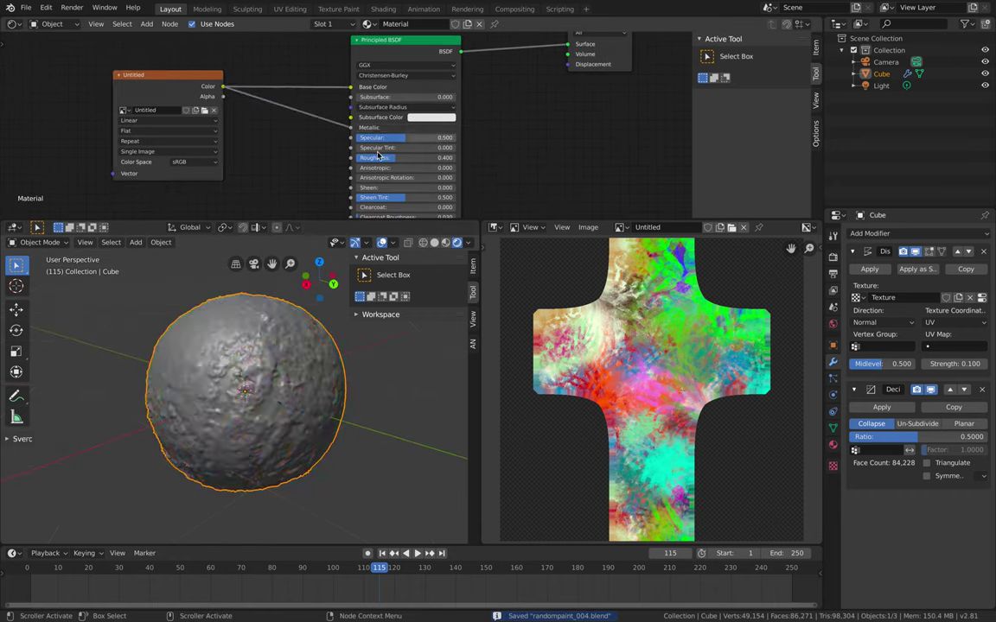
{"action": "double_click", "coordinate": [399, 158]}
{"action": "left_click", "coordinate": [479, 163]}
{"action": "left_click_drag", "start_coordinate": [440, 161], "coordinate": [438, 161]}
Add a Bump node between the image texture and the Principled BSDF, and connect the texture's Color to its Height.
{"action": "middle_click_drag", "start_coordinate": [282, 152], "coordinate": [287, 121]}
{"action": "left_click_drag", "start_coordinate": [178, 60], "coordinate": [107, 71]}
{"action": "scroll", "coordinate": [200, 114], "scroll_direction": "down", "scroll_amount": 2}
{"action": "middle_click_drag", "start_coordinate": [263, 177], "coordinate": [265, 152]}
{"action": "key", "text": "shift+a"}
{"action": "type", "text": "s"}
{"action": "type", "text": "bump"}
{"action": "key", "text": "Return"}
{"action": "left_click", "coordinate": [281, 117]}
{"action": "left_click_drag", "start_coordinate": [188, 54], "coordinate": [257, 157]}
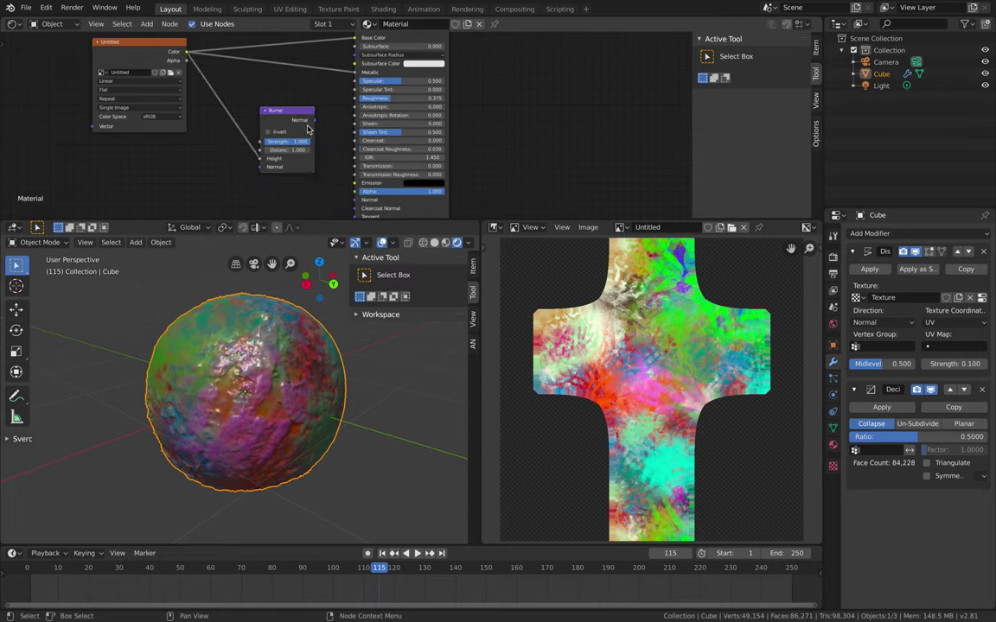
Connect the Bump node's Normal output to the Principled BSDF's Normal input and set the bump strength to 0.221.
{"action": "scroll", "coordinate": [307, 129], "scroll_direction": "down", "scroll_amount": 2}
{"action": "left_click_drag", "start_coordinate": [303, 85], "coordinate": [340, 161]}
{"action": "scroll", "coordinate": [294, 136], "scroll_direction": "up", "scroll_amount": 3}
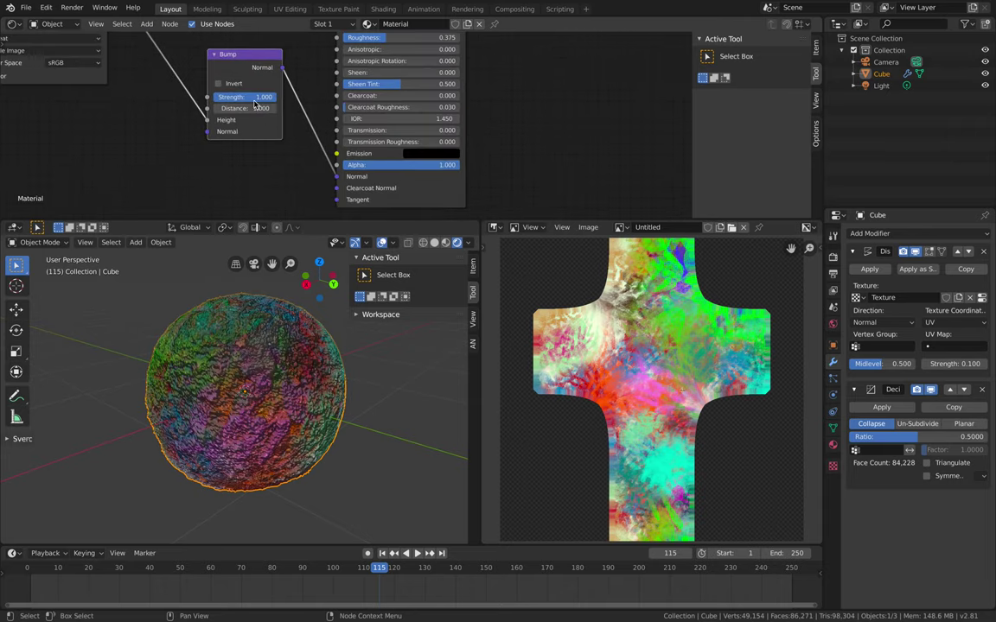
{"action": "left_click_drag", "start_coordinate": [265, 97], "coordinate": [215, 97]}
{"action": "middle_click_drag", "start_coordinate": [298, 350], "coordinate": [375, 348]}
{"action": "left_click", "coordinate": [119, 351]}
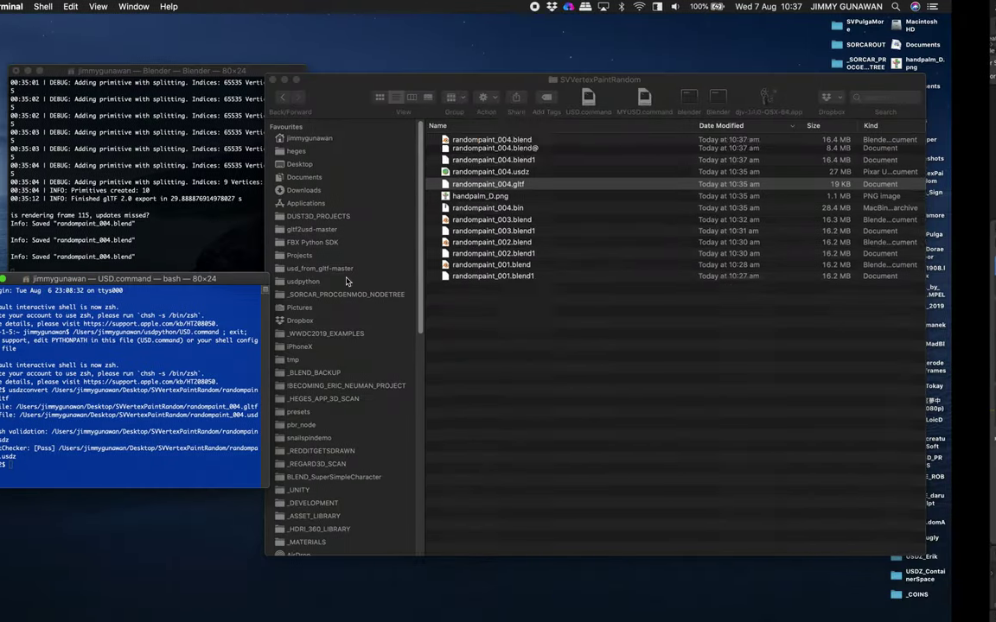
Preview randompaint_004.usdz from the SVVertexPaintRandom folder in Finder, and return to Blender to compare it with the bumped mesh.
{"action": "left_click", "coordinate": [555, 165]}
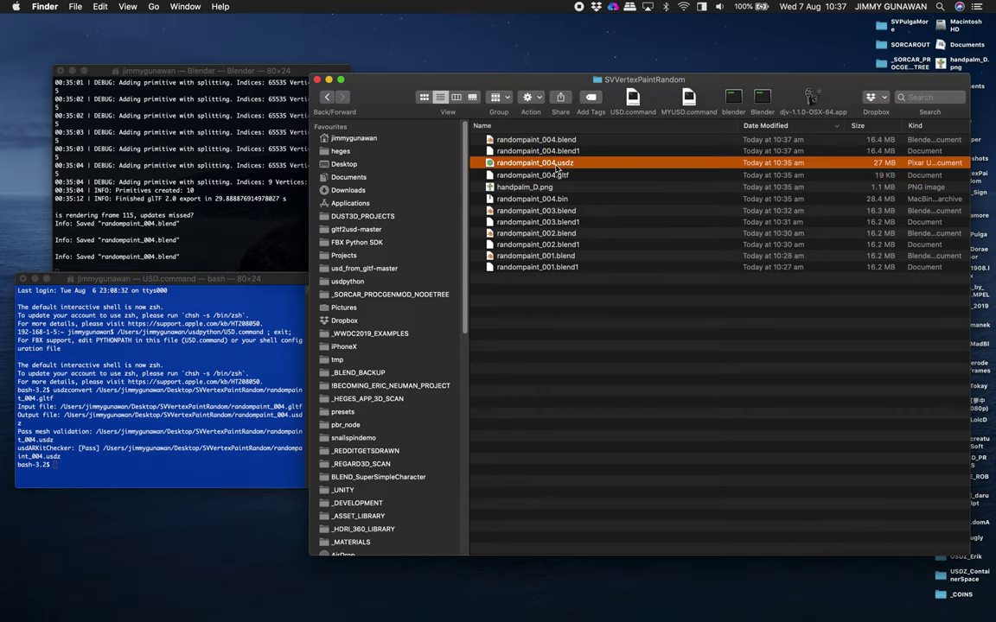
{"action": "key", "text": "space"}
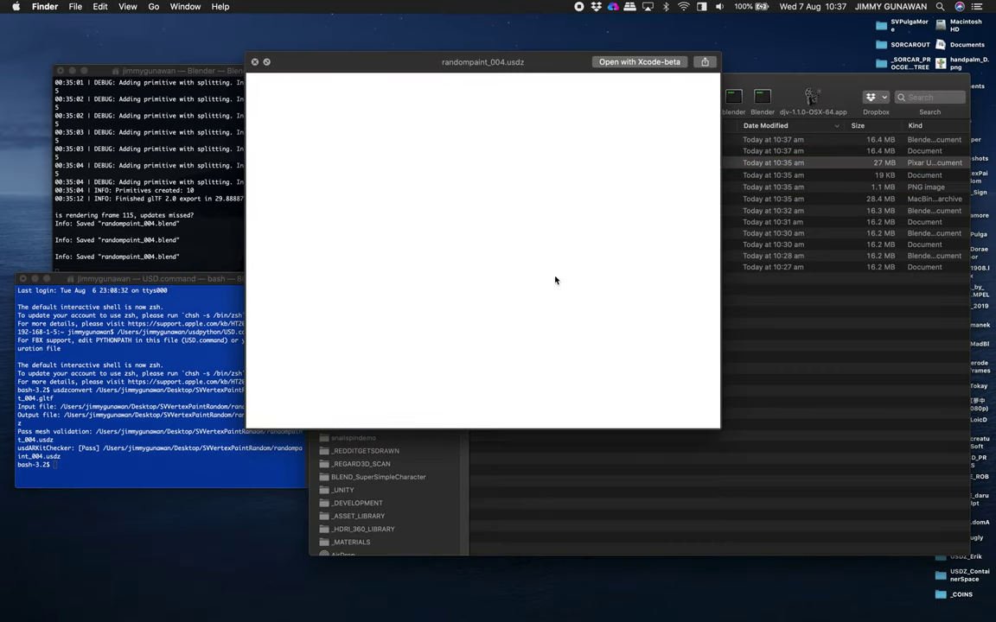
{"action": "mouse_move", "coordinate": [502, 94]}
{"action": "left_mouse_down"}
{"action": "mouse_move", "coordinate": [486, 167]}
{"action": "mouse_move", "coordinate": [462, 199]}
{"action": "mouse_move", "coordinate": [345, 181]}
{"action": "mouse_move", "coordinate": [522, 205]}
{"action": "mouse_move", "coordinate": [529, 230]}
{"action": "left_mouse_up"}
{"action": "key", "text": "ctrl+Right"}
{"action": "middle_click_drag", "start_coordinate": [338, 443], "coordinate": [314, 413]}
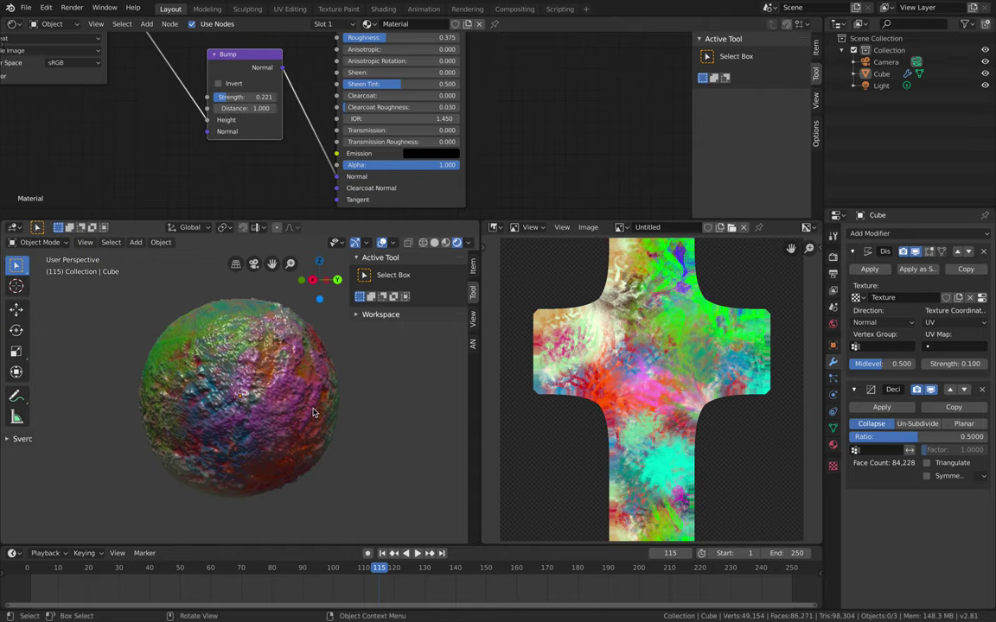
{"action": "mouse_move", "coordinate": [329, 416]}
{"action": "middle_mouse_down"}
{"action": "mouse_move", "coordinate": [251, 402]}
{"action": "mouse_move", "coordinate": [334, 389]}
{"action": "mouse_move", "coordinate": [319, 430]}
{"action": "middle_mouse_up"}
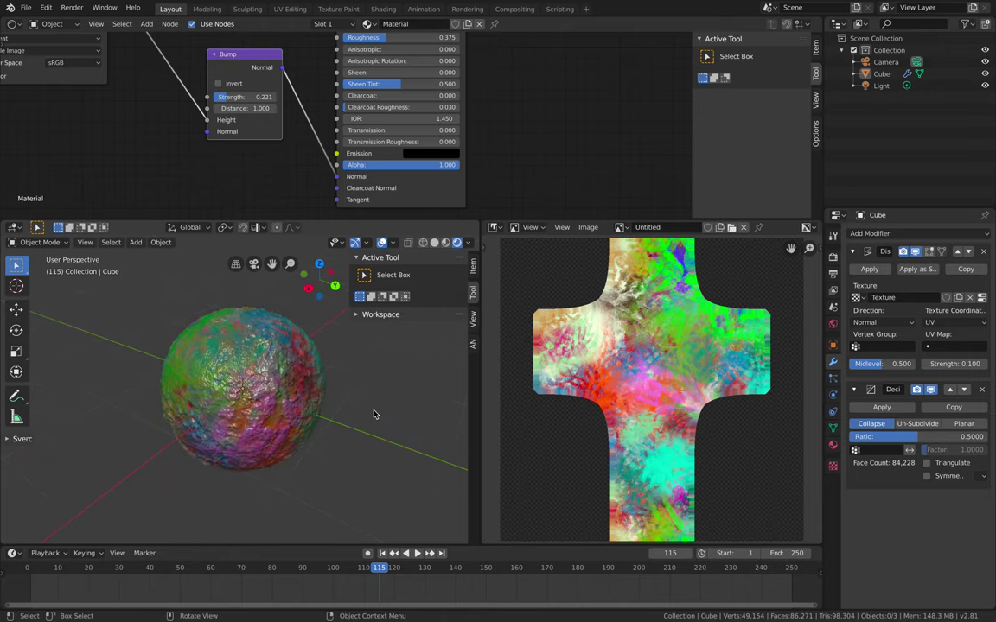